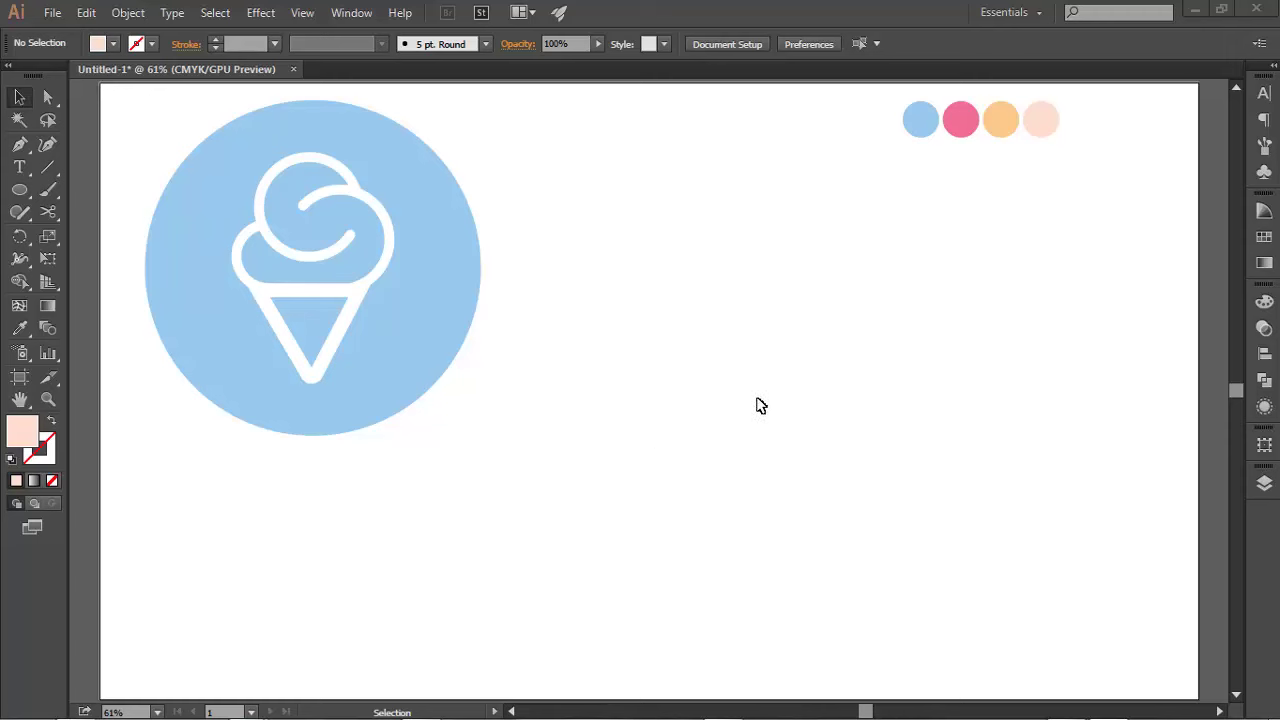
- Sketch a freehand ellipse to the right of the ice cream icon, then undo it
{"action": "left_click", "coordinate": [424, 346]}
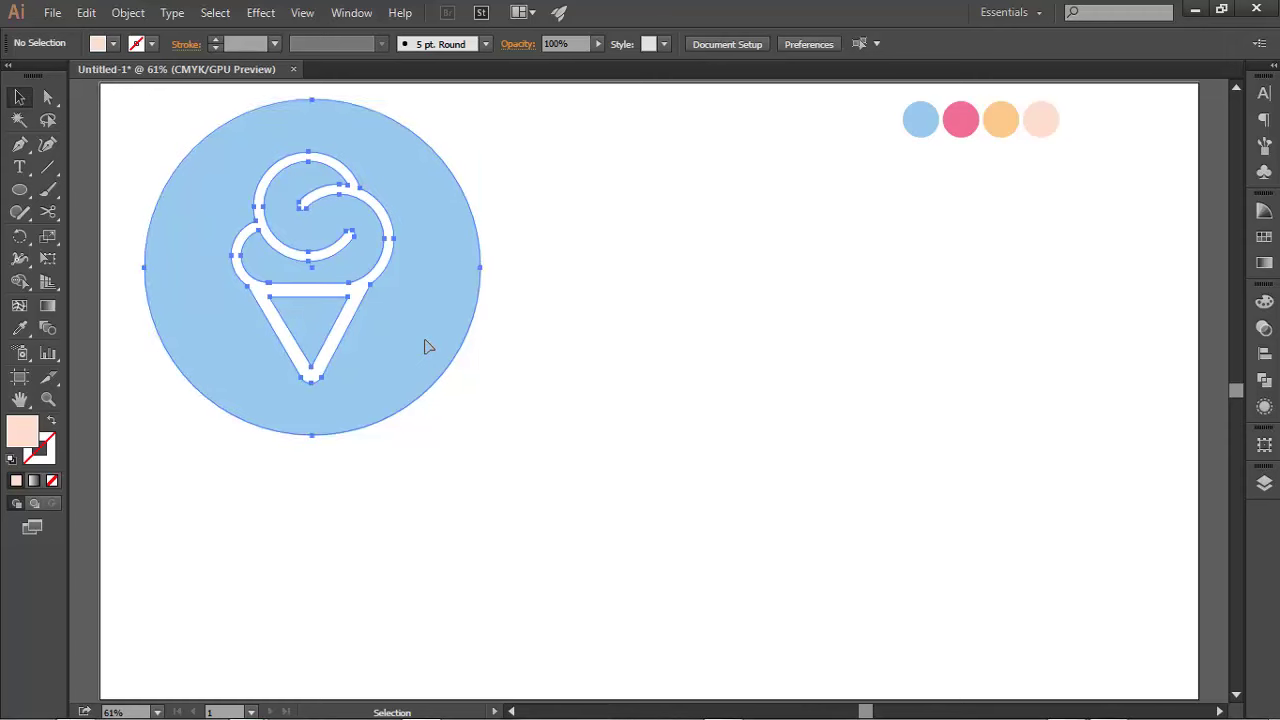
{"action": "left_click", "coordinate": [678, 398]}
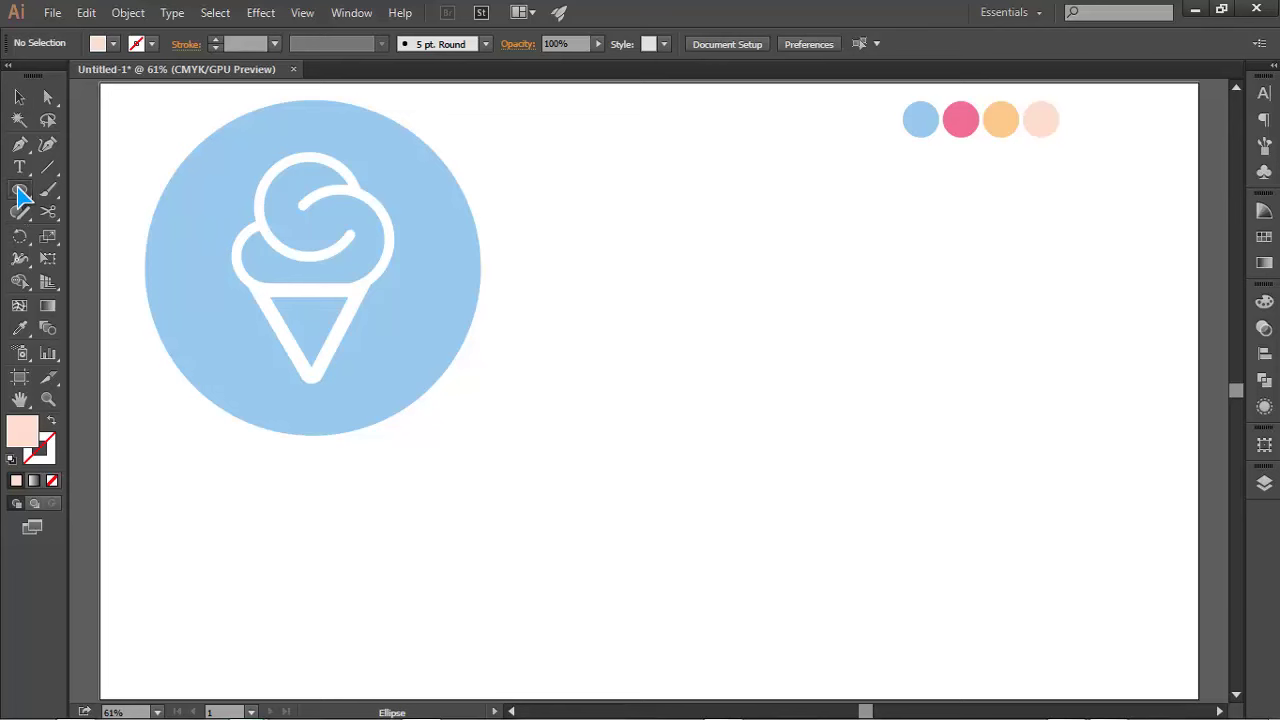
{"action": "left_click_drag", "start_coordinate": [19, 190], "coordinate": [131, 238]}
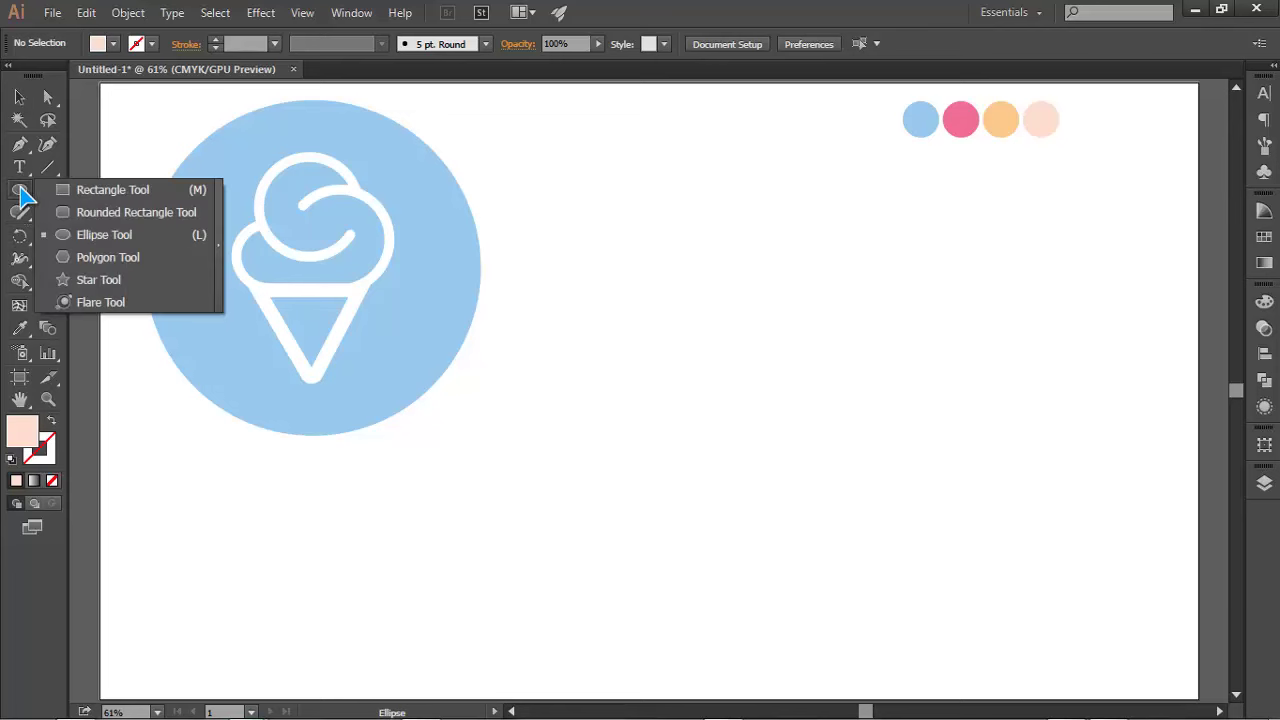
{"action": "mouse_move", "coordinate": [757, 366]}
{"action": "left_mouse_down"}
{"action": "mouse_move", "coordinate": [830, 418]}
{"action": "mouse_move", "coordinate": [896, 421]}
{"action": "left_mouse_up"}
{"action": "key", "text": "ctrl+z"}
- Create an exact 200 × 200 px circle beside the icon through the Ellipse dialog
{"action": "left_click", "coordinate": [794, 389]}
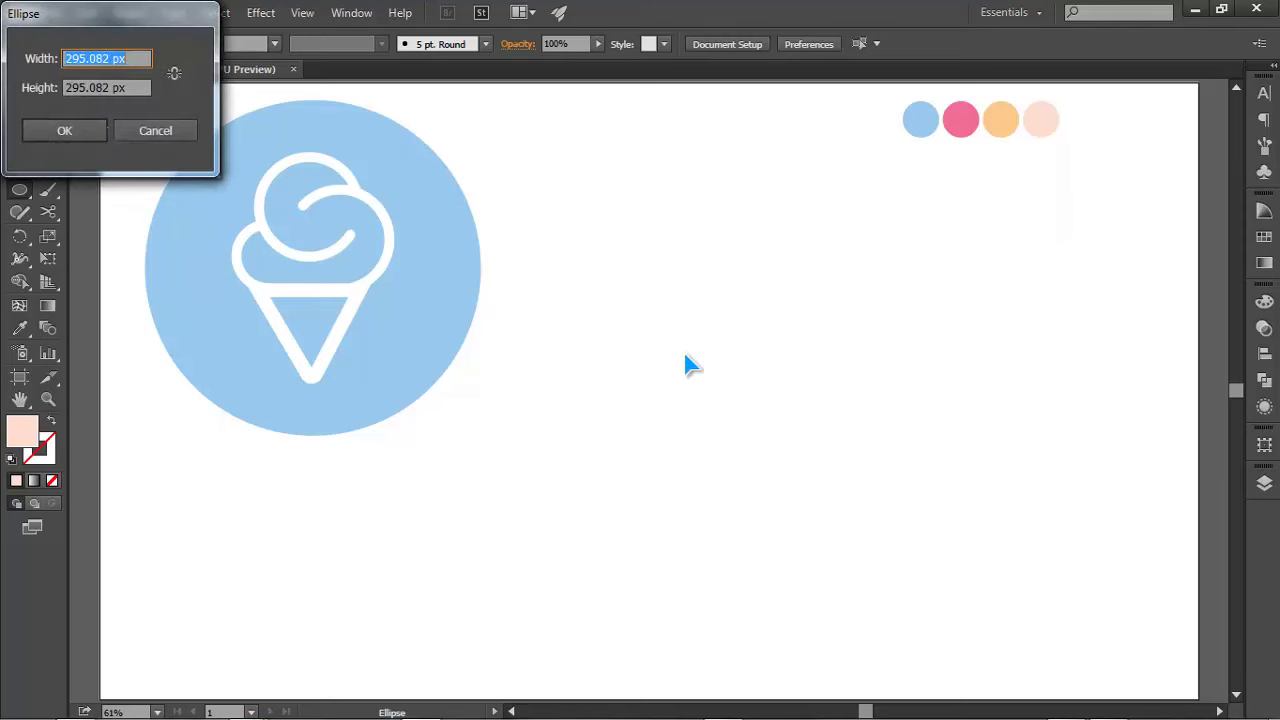
{"action": "type", "text": "200"}
{"action": "key", "text": "Tab"}
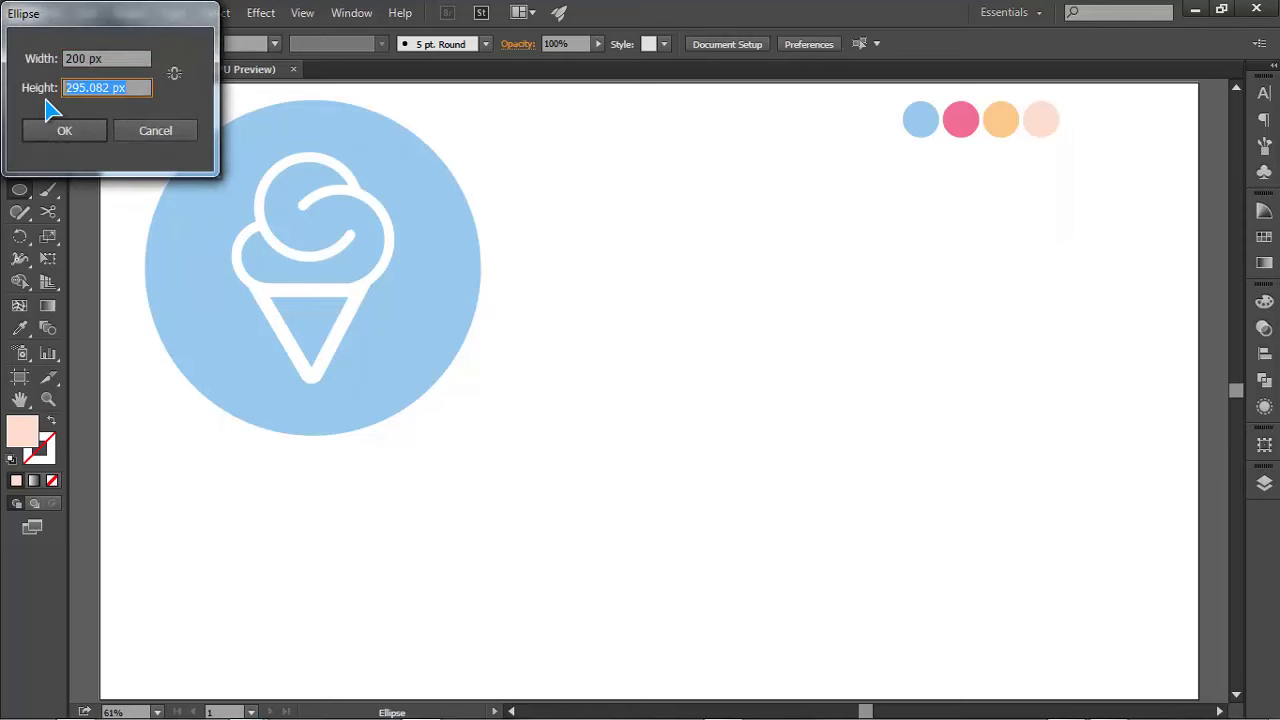
{"action": "type", "text": "200"}
{"action": "key", "text": "Return"}
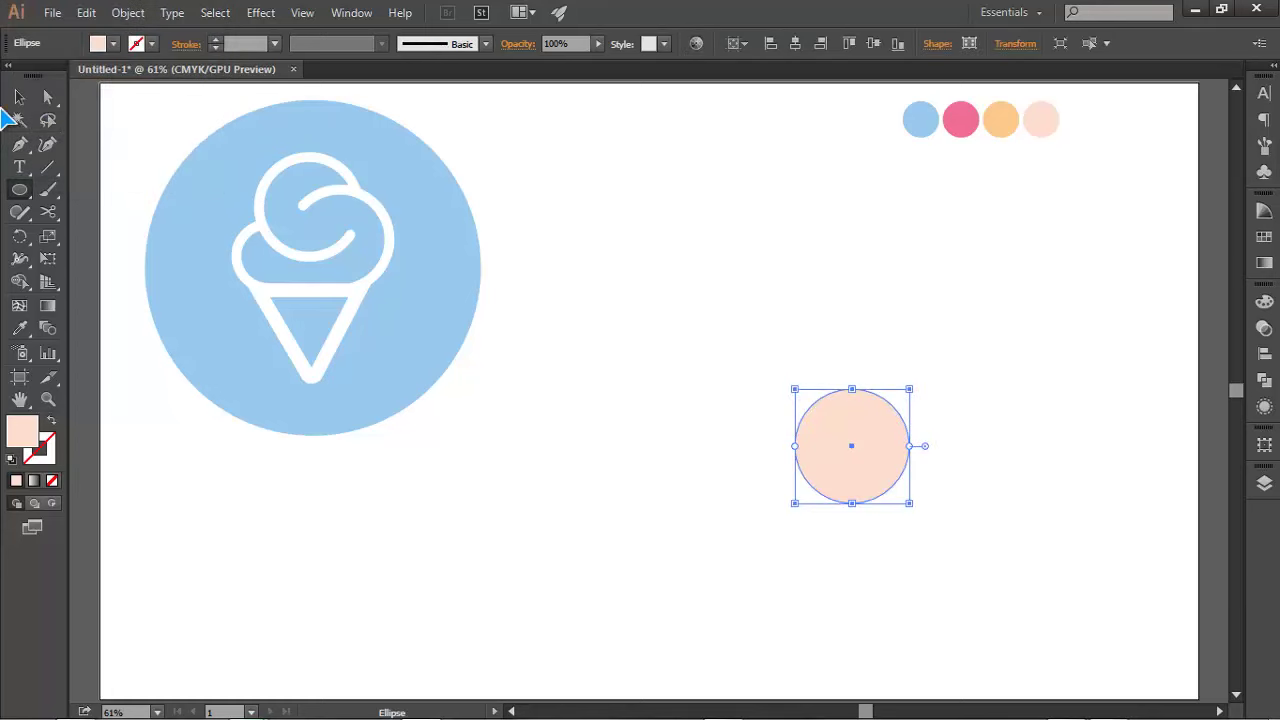
{"action": "left_click", "coordinate": [19, 98]}
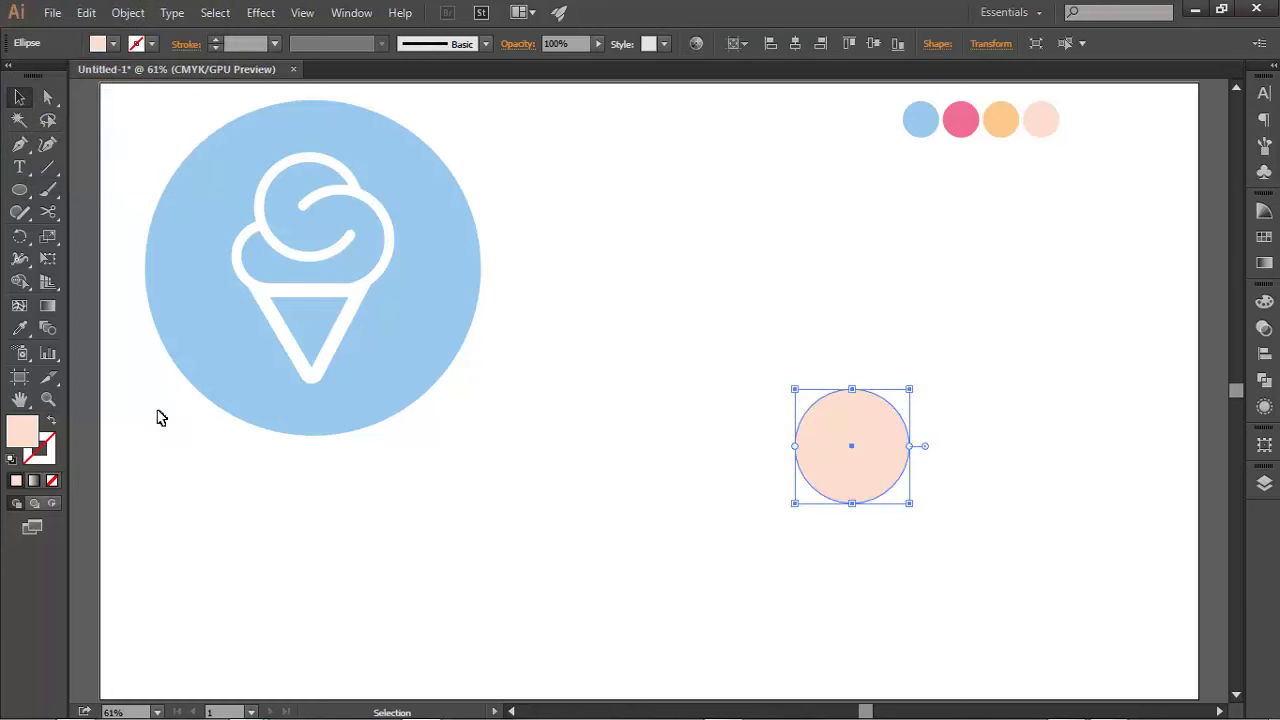
- Swap the circle's fill and stroke, and make its stroke black
{"action": "left_click", "coordinate": [50, 421]}
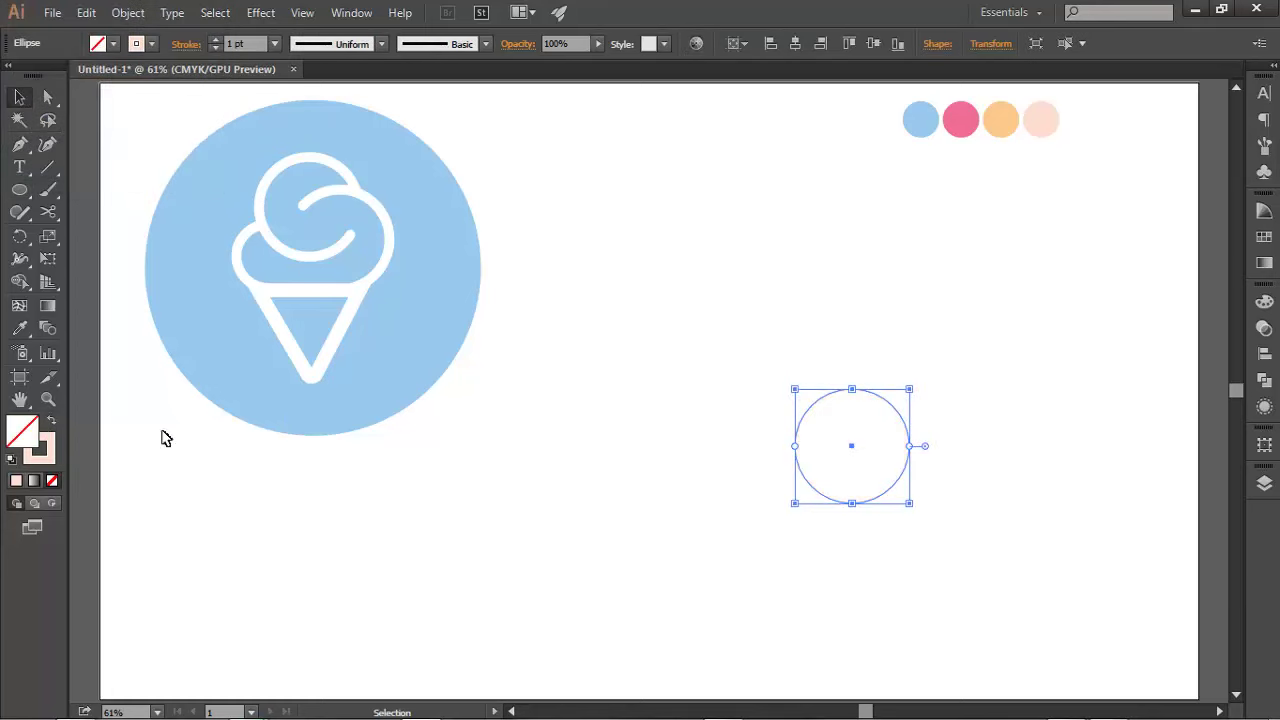
{"action": "left_click", "coordinate": [800, 370]}
{"action": "left_click_drag", "start_coordinate": [794, 363], "coordinate": [872, 434]}
{"action": "left_click", "coordinate": [151, 44]}
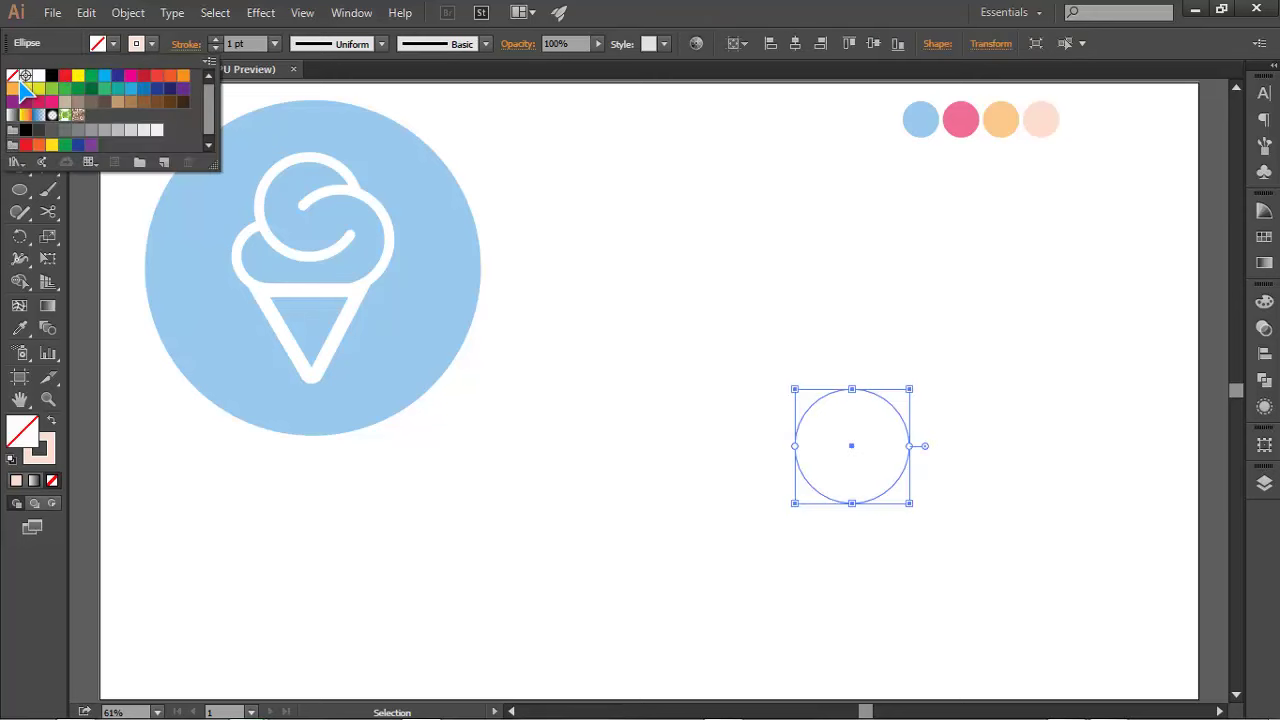
{"action": "left_click", "coordinate": [51, 75]}
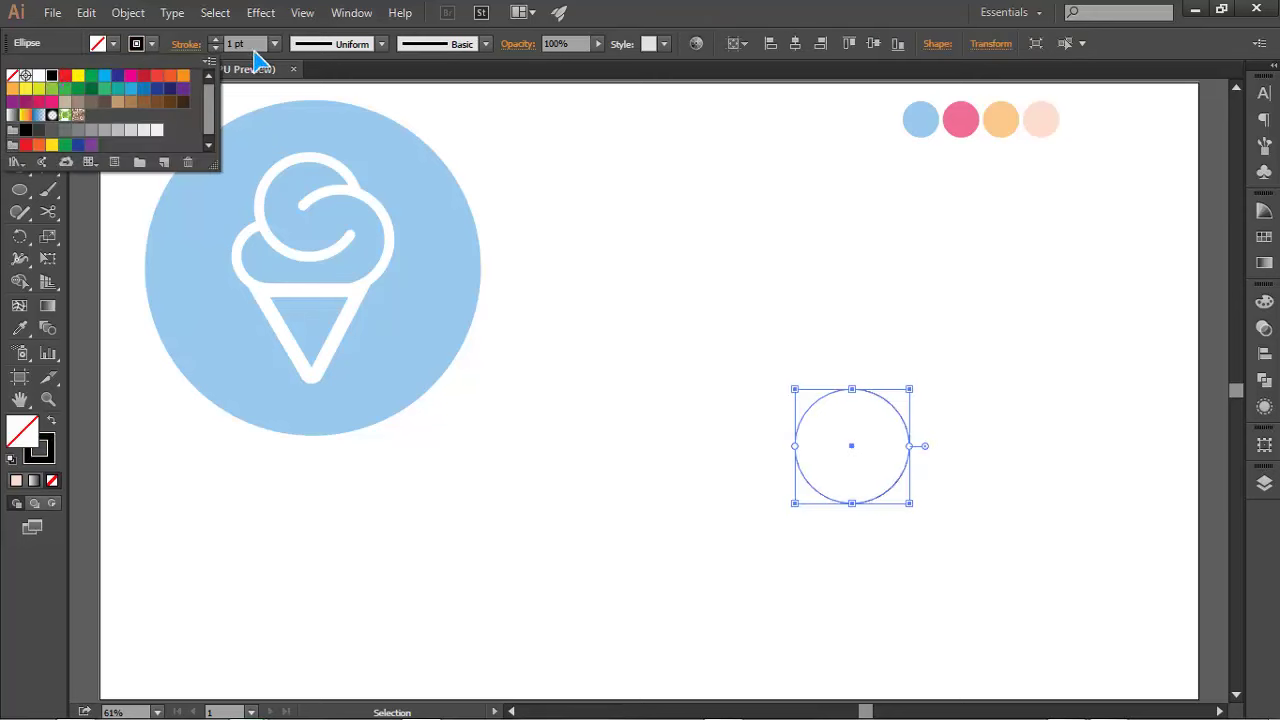
- Raise the circle's stroke weight to 10 pt
{"action": "left_click", "coordinate": [217, 42]}
{"action": "left_click", "coordinate": [217, 42]}
{"action": "left_click", "coordinate": [217, 42]}
{"action": "left_click", "coordinate": [217, 42]}
{"action": "left_click", "coordinate": [217, 42]}
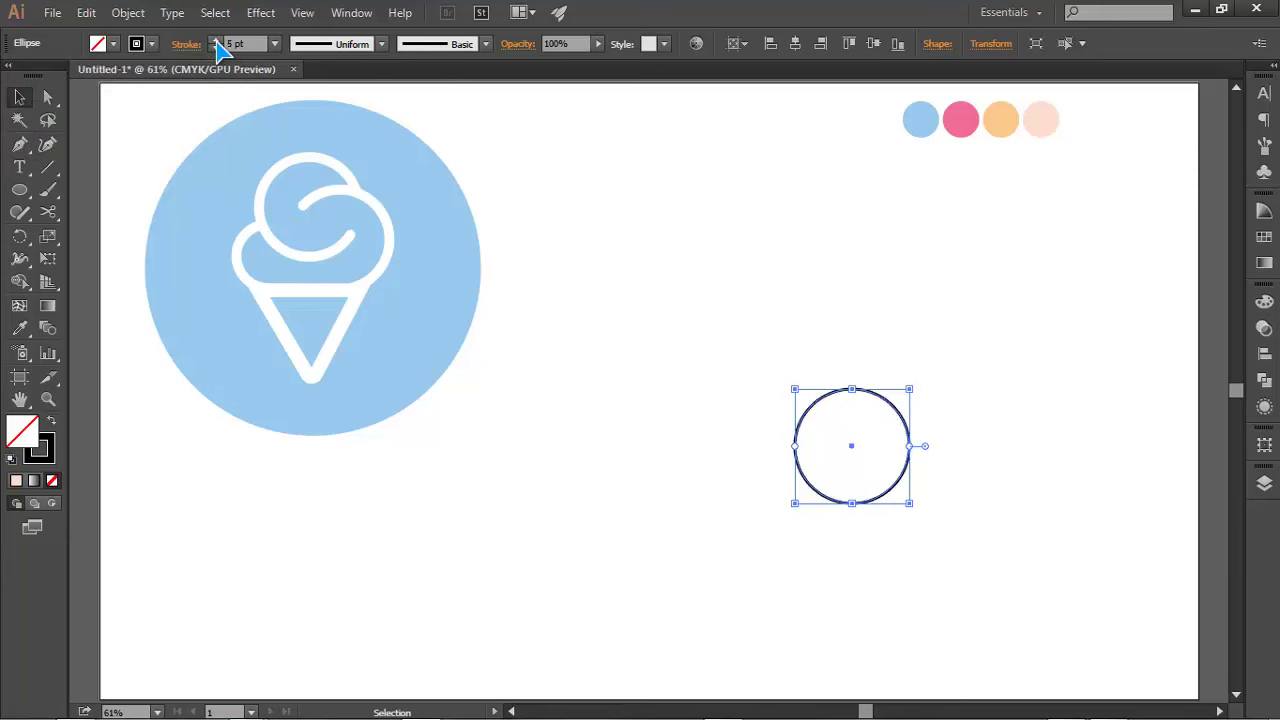
{"action": "left_click", "coordinate": [217, 42]}
{"action": "left_click", "coordinate": [217, 42]}
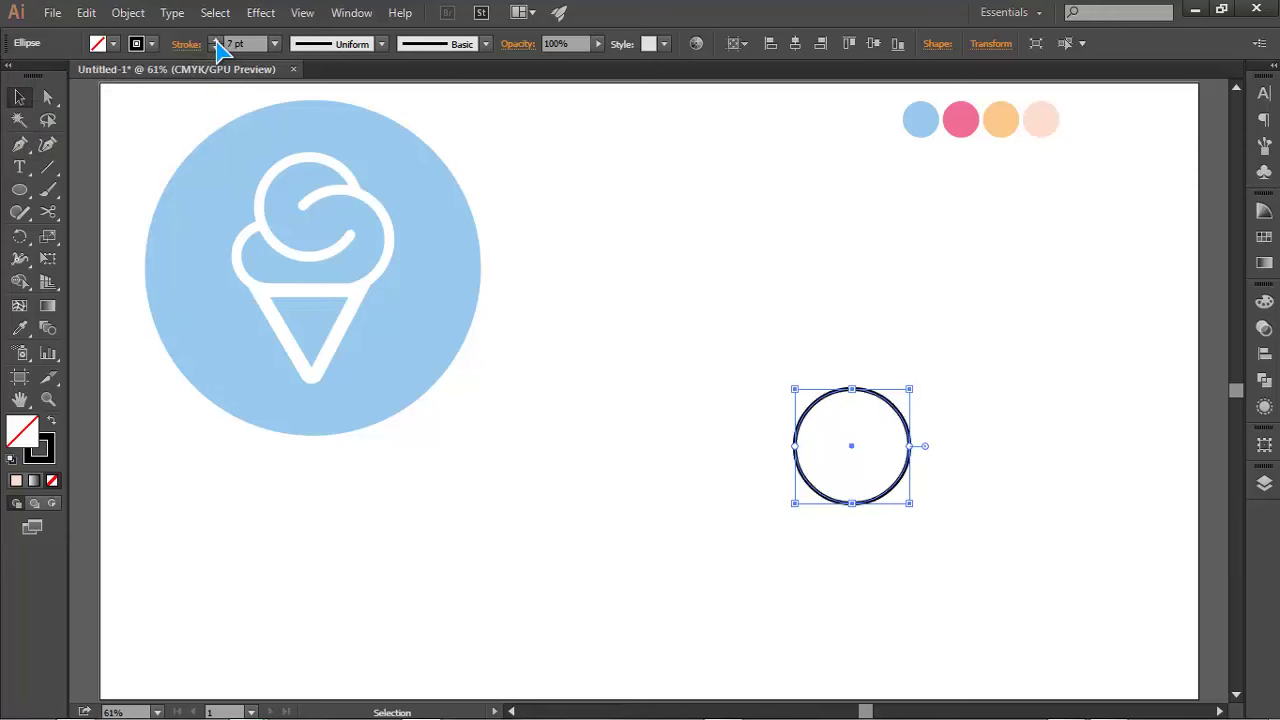
{"action": "left_click", "coordinate": [217, 42]}
{"action": "left_click", "coordinate": [217, 42]}
{"action": "left_click", "coordinate": [217, 42]}
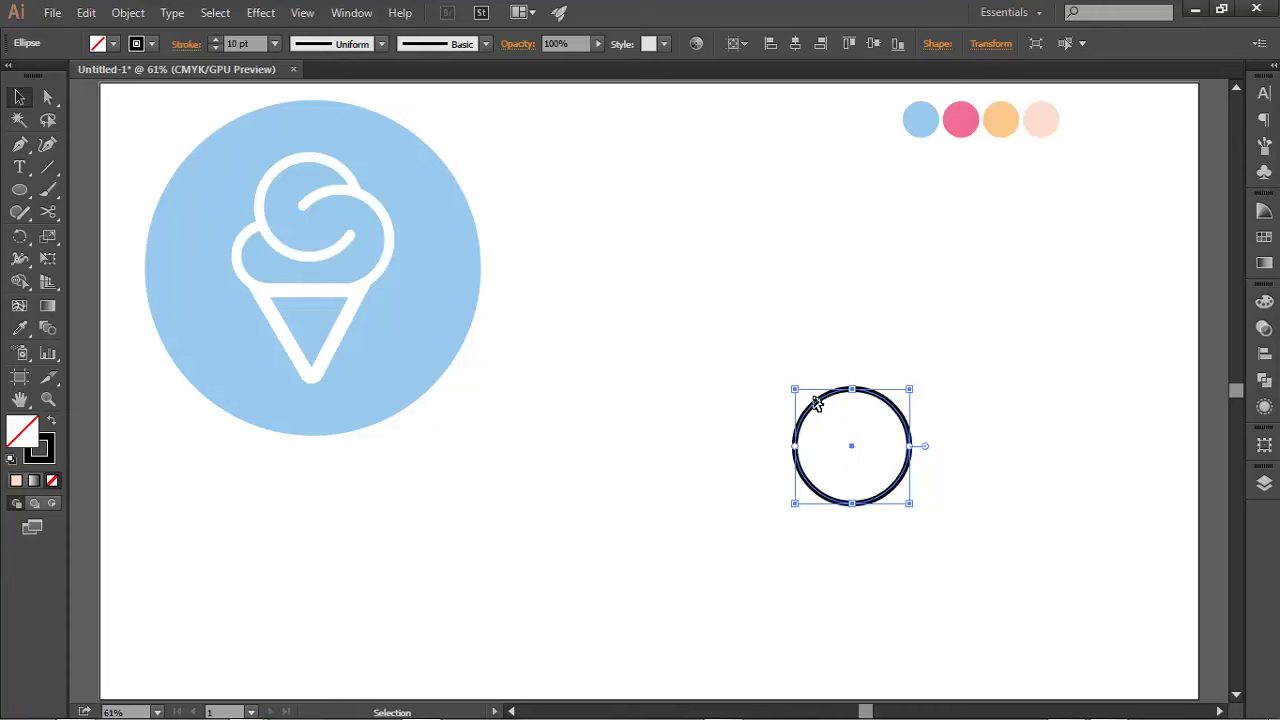
{"action": "left_click_drag", "start_coordinate": [814, 400], "coordinate": [754, 350]}
{"action": "left_click", "coordinate": [840, 428]}
- Duplicate the ring and drop the copy overlapping it up and to the left
{"action": "mouse_move", "coordinate": [848, 453]}
{"action": "left_mouse_down"}
{"action": "mouse_move", "coordinate": [792, 410]}
{"action": "mouse_move", "coordinate": [802, 406]}
{"action": "left_mouse_up"}
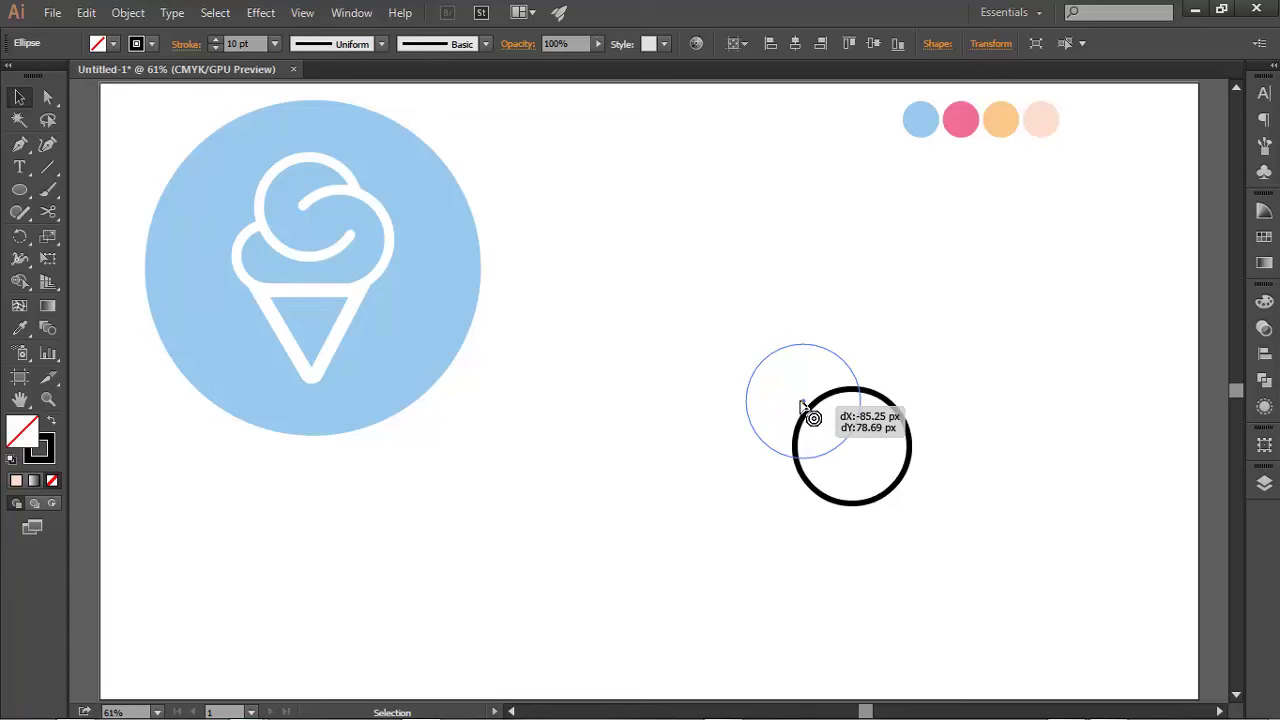
{"action": "left_click_drag", "start_coordinate": [801, 405], "coordinate": [806, 420]}
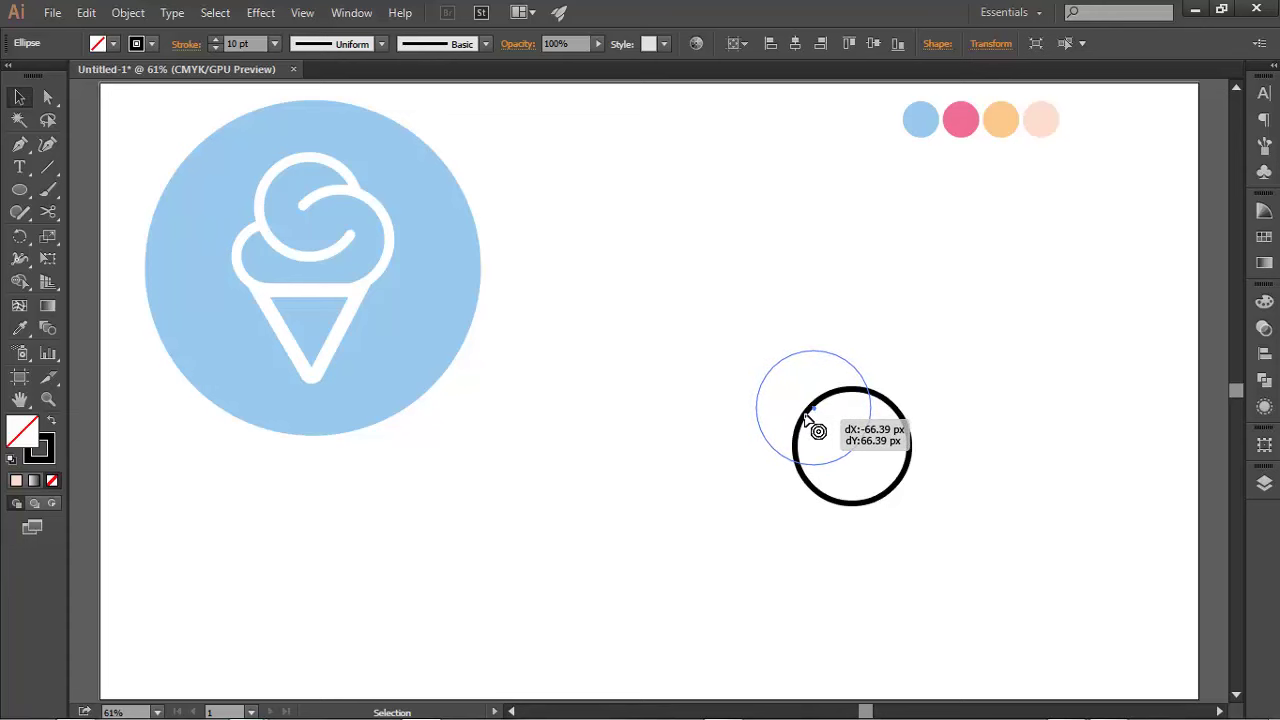
{"action": "left_click_drag", "start_coordinate": [806, 418], "coordinate": [806, 420]}
{"action": "left_click", "coordinate": [822, 436]}
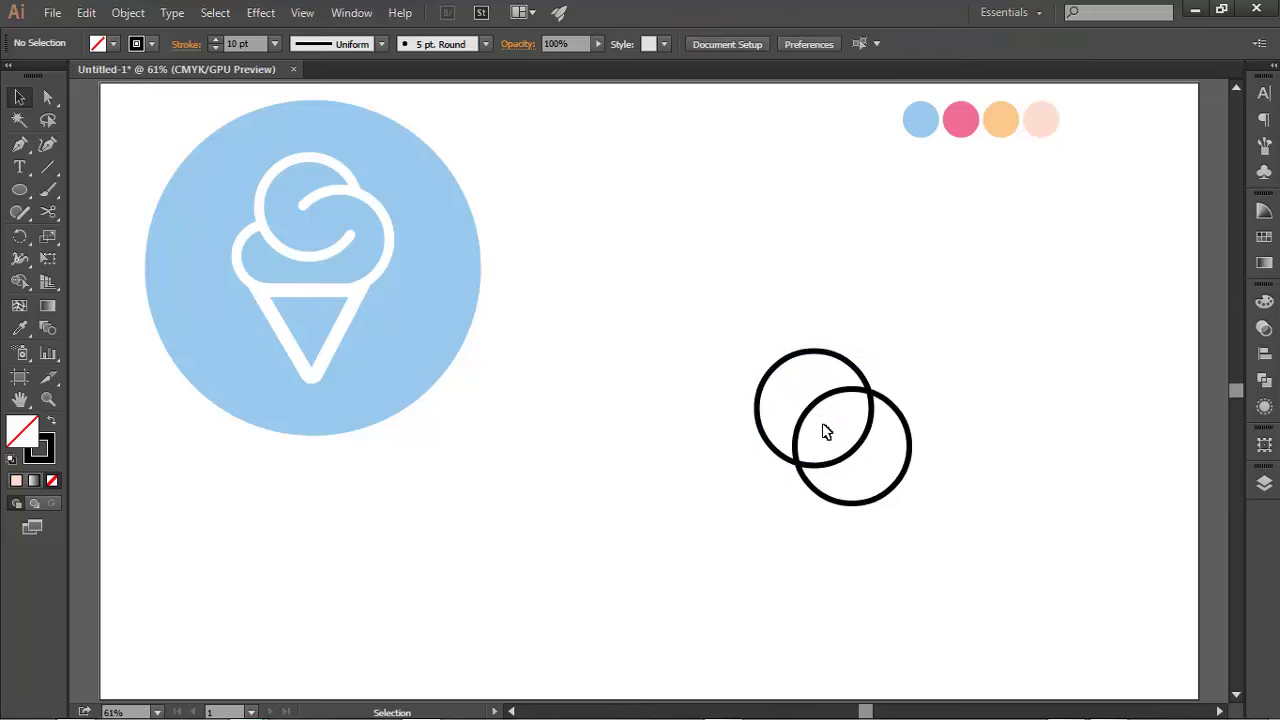
- Marquee-select both overlapping rings
{"action": "left_click", "coordinate": [834, 423], "text": "ctrl"}
{"action": "scroll", "coordinate": [789, 408], "scroll_direction": "up", "scroll_amount": 1}
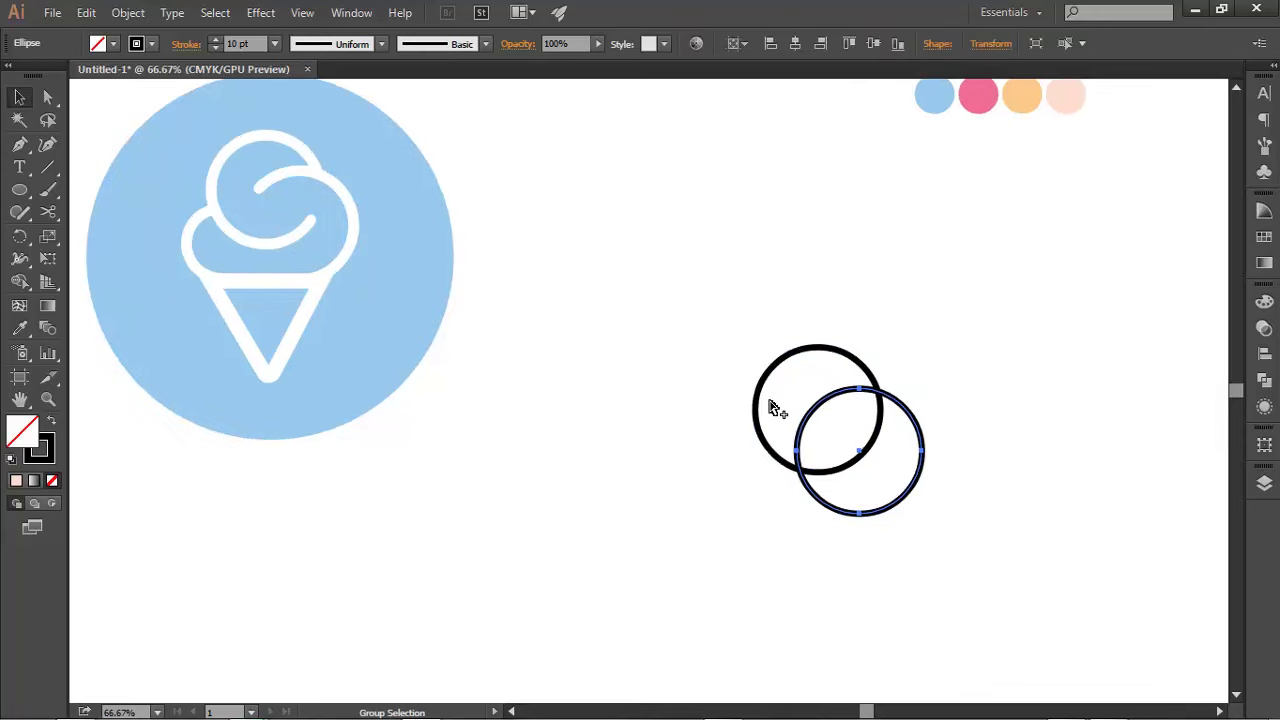
{"action": "left_click_drag", "start_coordinate": [706, 347], "coordinate": [856, 462]}
{"action": "scroll", "coordinate": [853, 443], "scroll_direction": "up", "scroll_amount": 1}
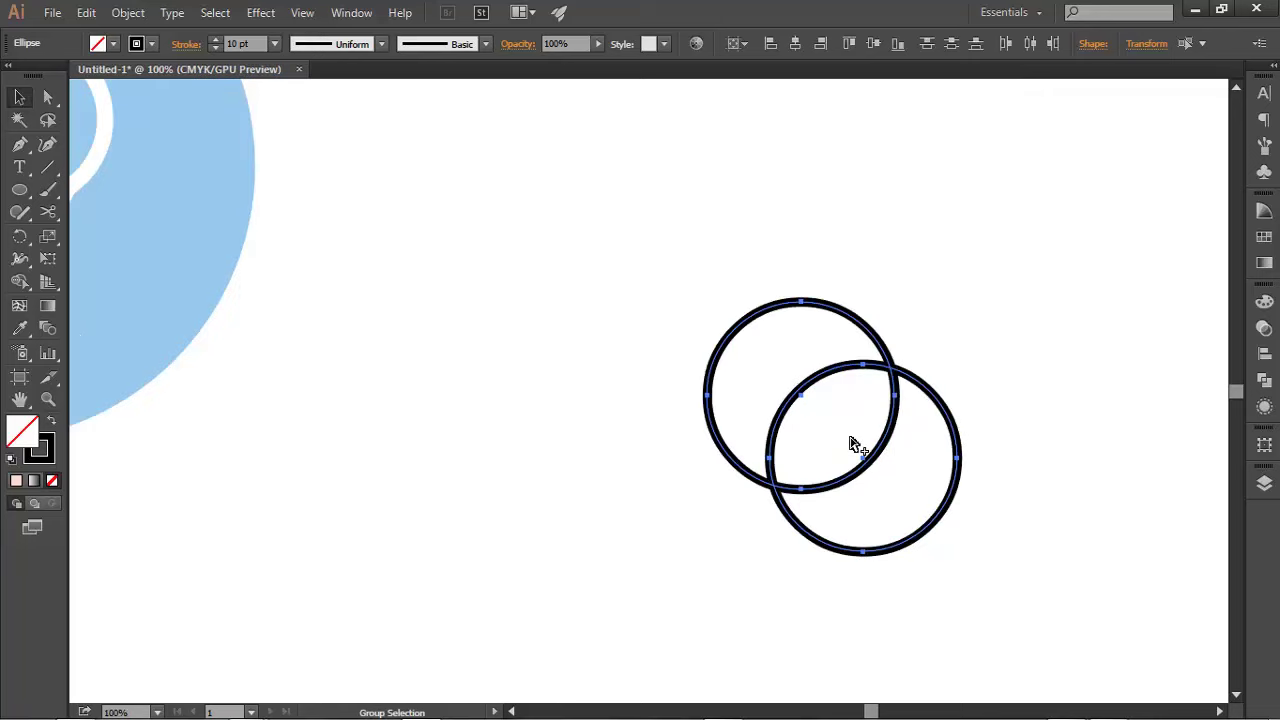
{"action": "scroll", "coordinate": [890, 477], "scroll_direction": "down", "scroll_amount": 1}
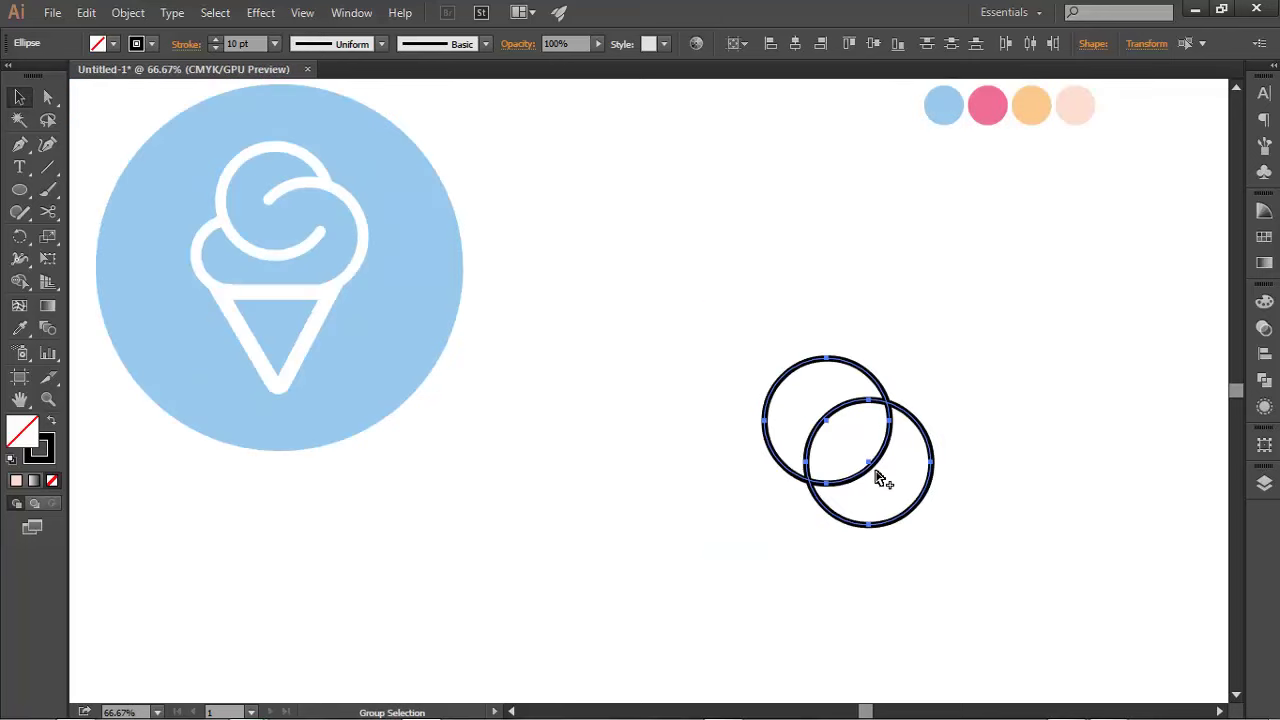
{"action": "scroll", "coordinate": [880, 478], "scroll_direction": "down", "scroll_amount": 1}
{"action": "scroll", "coordinate": [880, 478], "scroll_direction": "up", "scroll_amount": 1}
- Copy the top ring downward, scale it to about half size and move it lower left
{"action": "left_click", "coordinate": [787, 419]}
{"action": "left_click", "coordinate": [765, 400]}
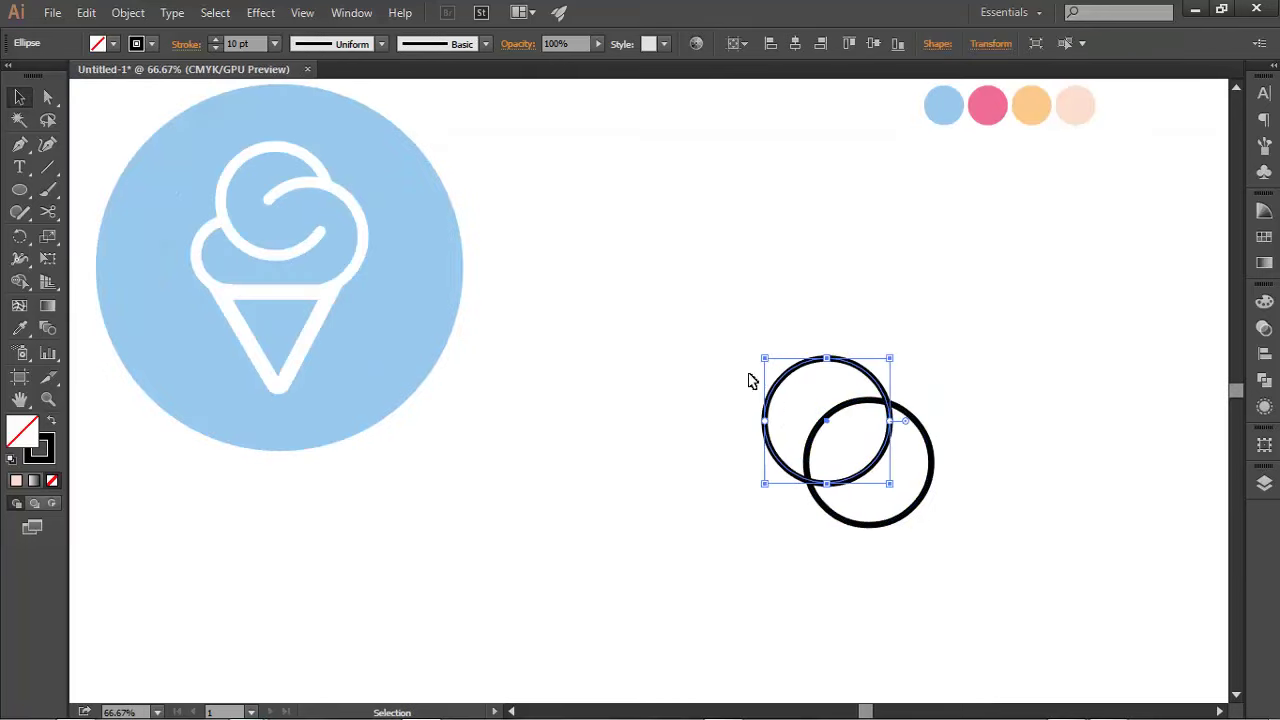
{"action": "mouse_move", "coordinate": [828, 428]}
{"action": "left_mouse_down"}
{"action": "mouse_move", "coordinate": [803, 495]}
{"action": "mouse_move", "coordinate": [815, 472]}
{"action": "left_mouse_up"}
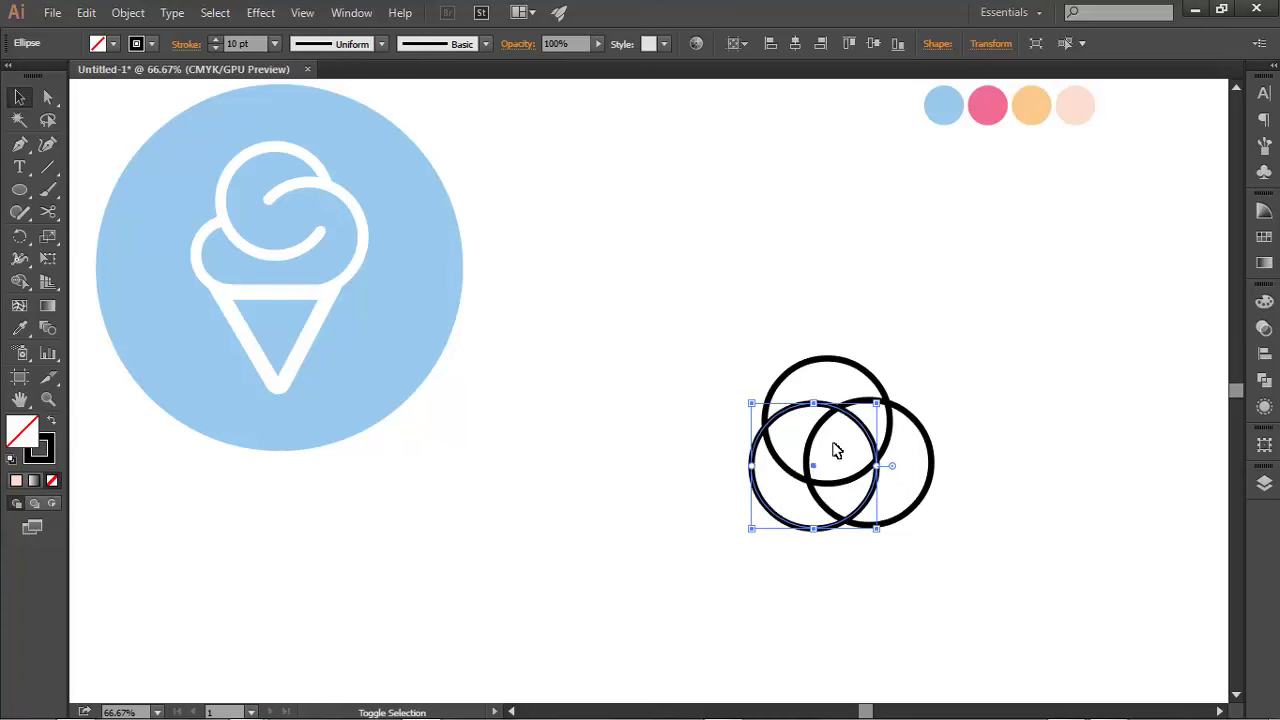
{"action": "left_click_drag", "start_coordinate": [877, 405], "coordinate": [777, 470]}
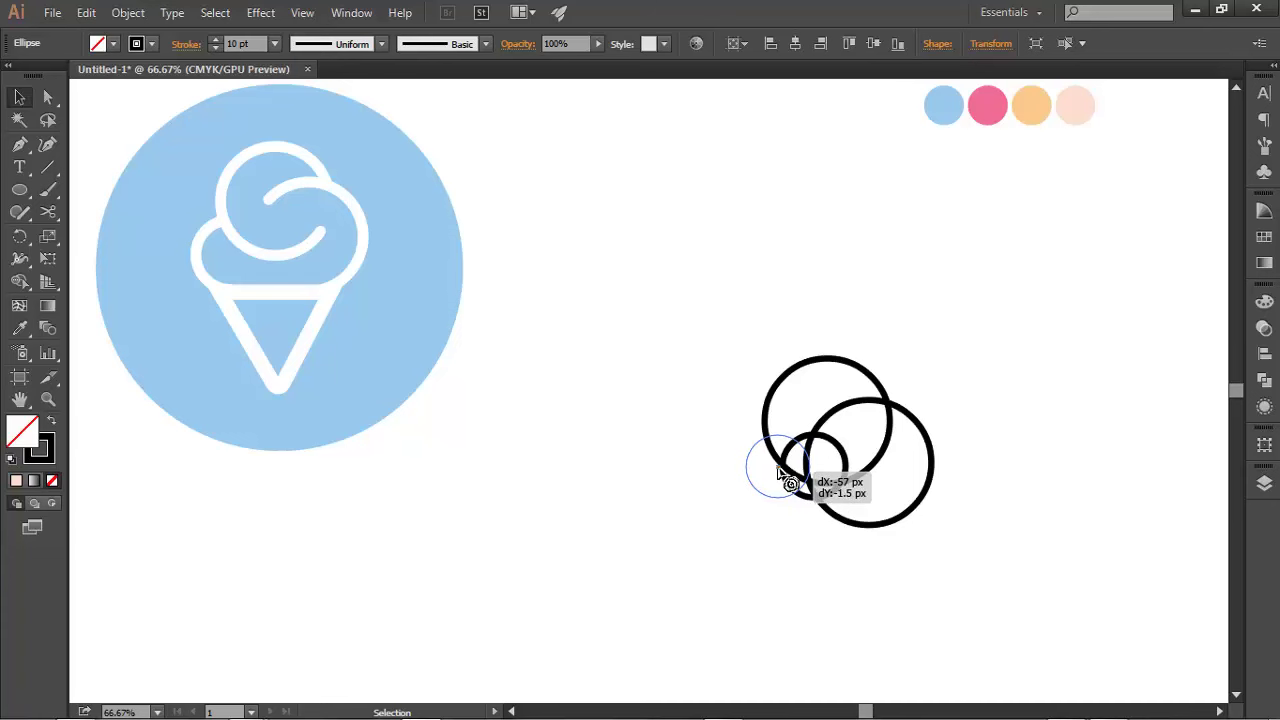
{"action": "mouse_move", "coordinate": [777, 472]}
{"action": "left_mouse_down"}
{"action": "mouse_move", "coordinate": [784, 494]}
{"action": "mouse_move", "coordinate": [771, 507]}
{"action": "left_mouse_up"}
{"action": "left_click", "coordinate": [816, 552]}
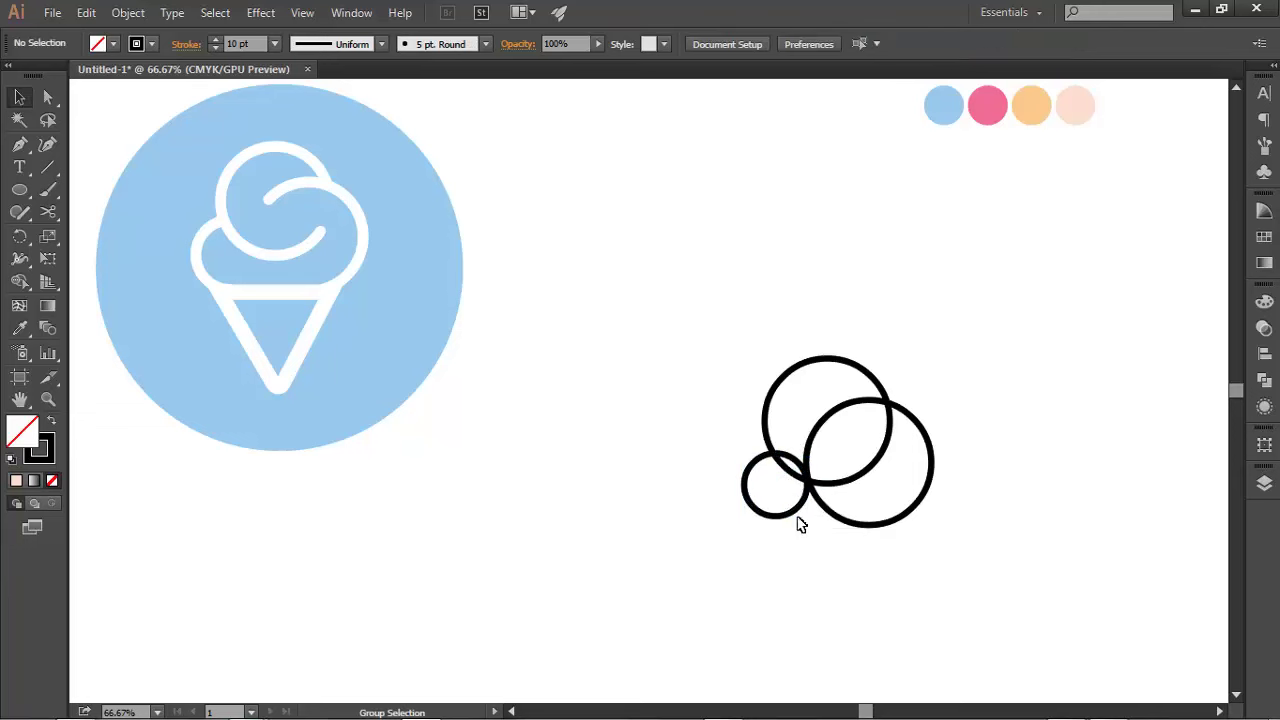
- Fine-tune the small ring's size and position against the other two rings
{"action": "left_click", "coordinate": [745, 482]}
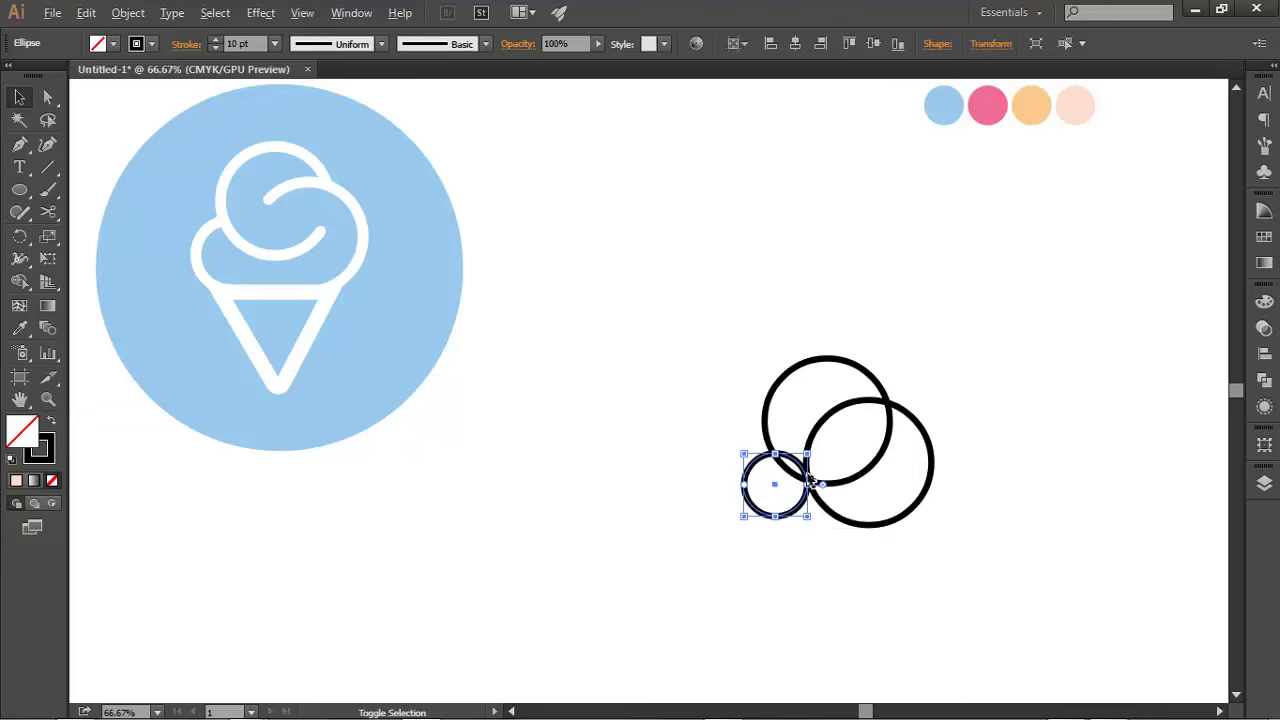
{"action": "left_click_drag", "start_coordinate": [808, 455], "coordinate": [816, 446]}
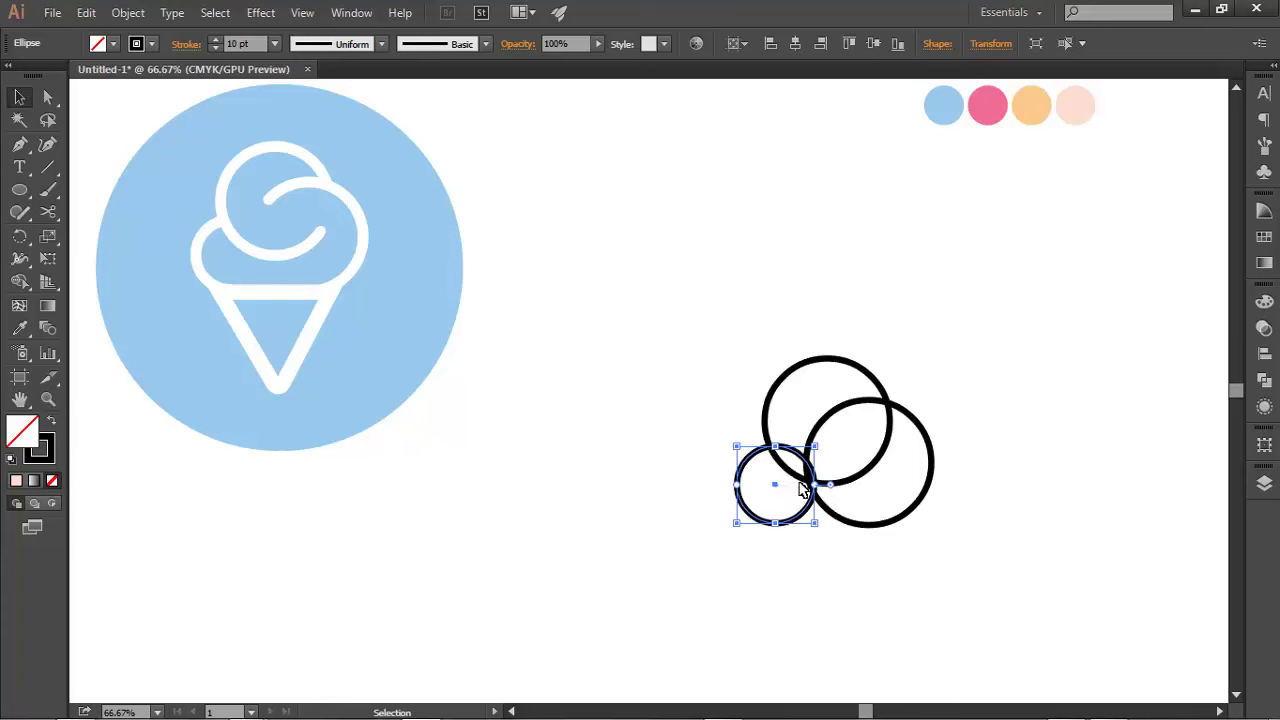
{"action": "left_click_drag", "start_coordinate": [779, 491], "coordinate": [770, 475]}
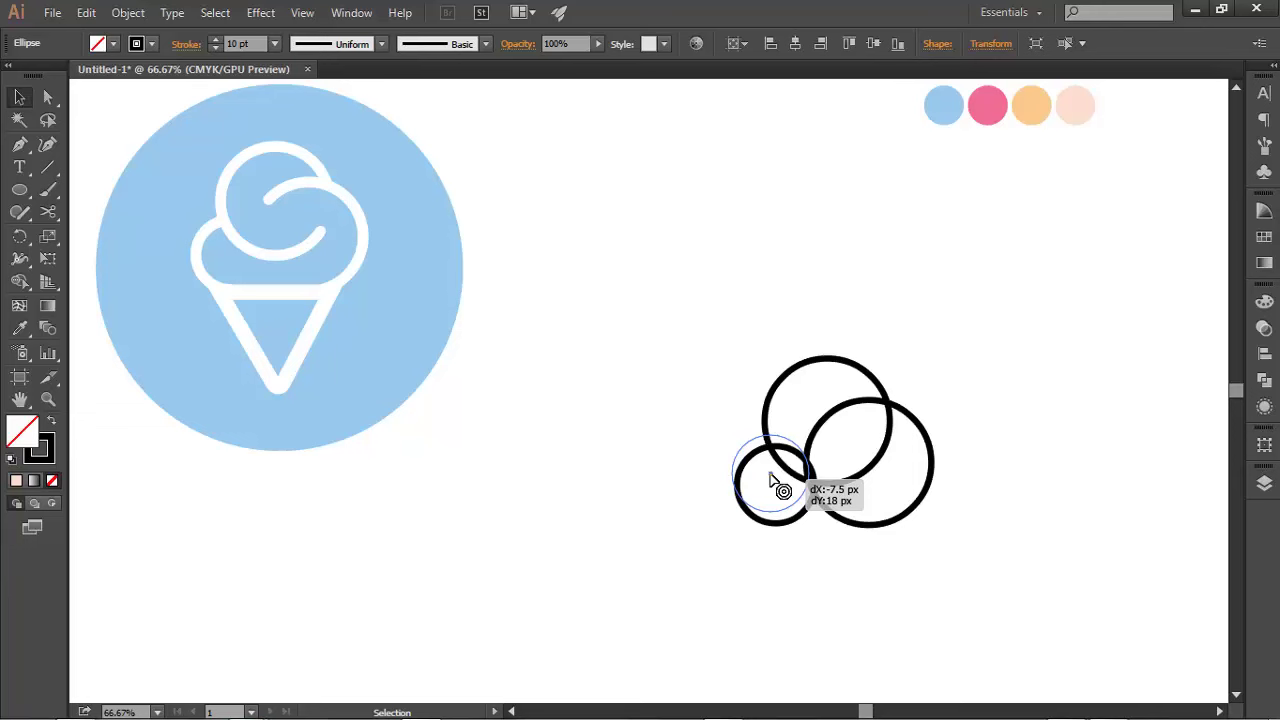
{"action": "left_click_drag", "start_coordinate": [770, 479], "coordinate": [768, 476]}
{"action": "left_click", "coordinate": [855, 564]}
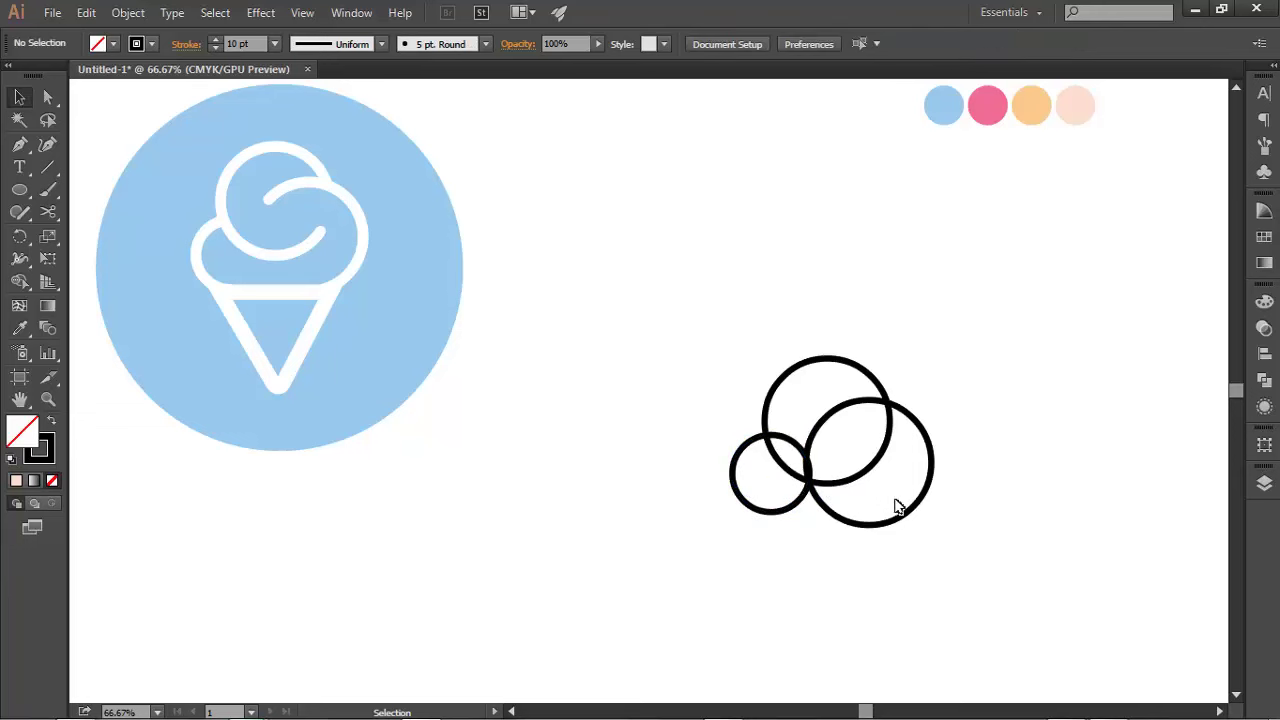
{"action": "left_click_drag", "start_coordinate": [936, 553], "coordinate": [638, 403]}
{"action": "left_click_drag", "start_coordinate": [791, 401], "coordinate": [753, 368]}
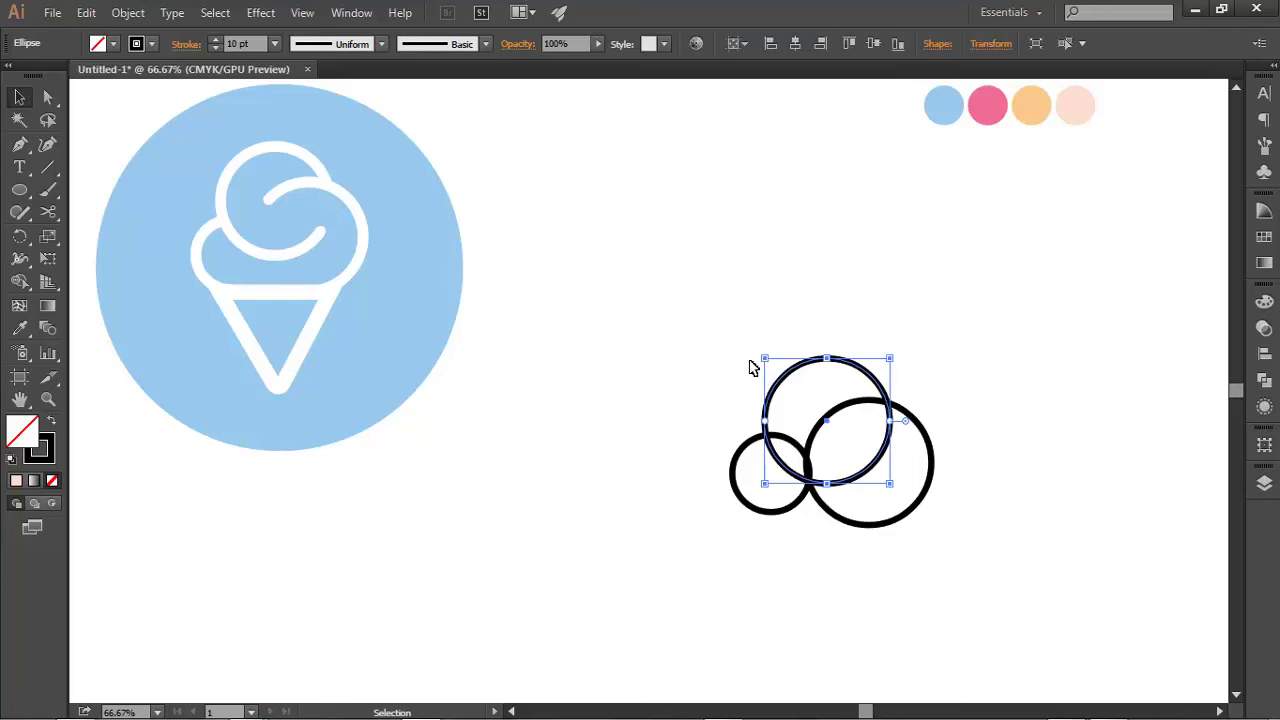
- Cut the top circle at its intersections with Scissors and delete the small inner arc
{"action": "left_click", "coordinate": [47, 212]}
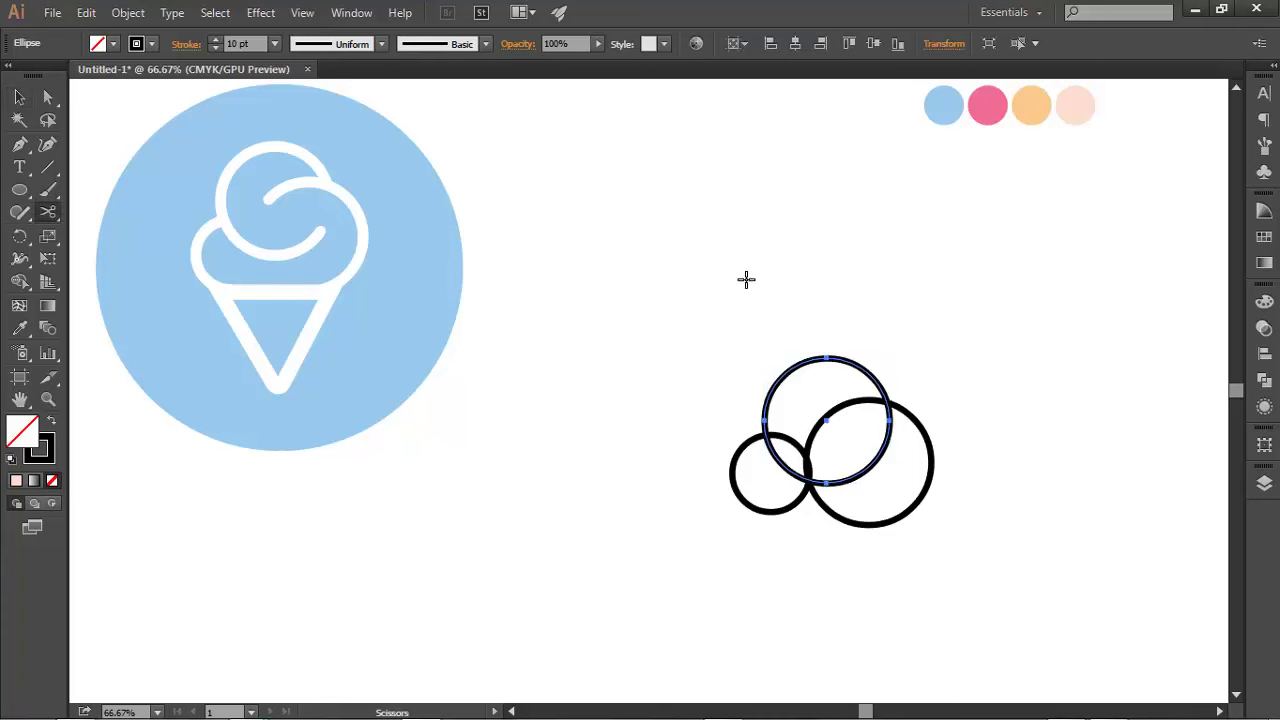
{"action": "left_click", "coordinate": [886, 442], "text": "ctrl+space"}
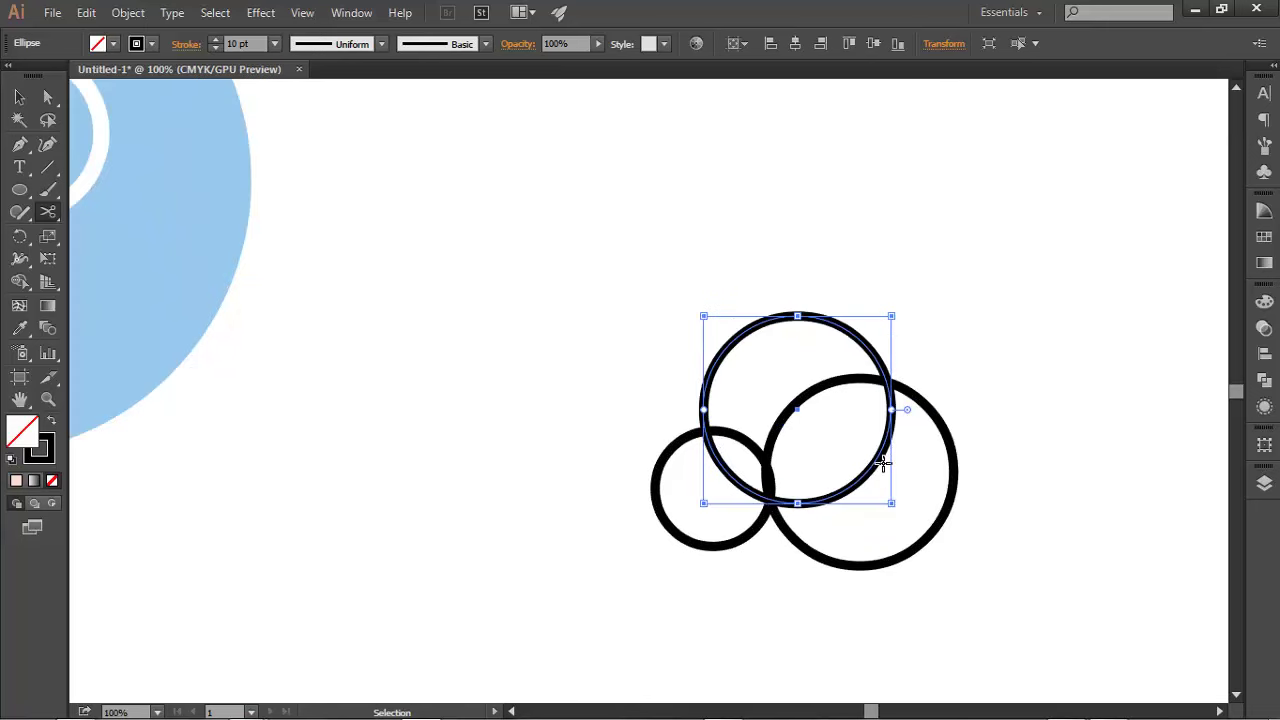
{"action": "left_click", "coordinate": [873, 464]}
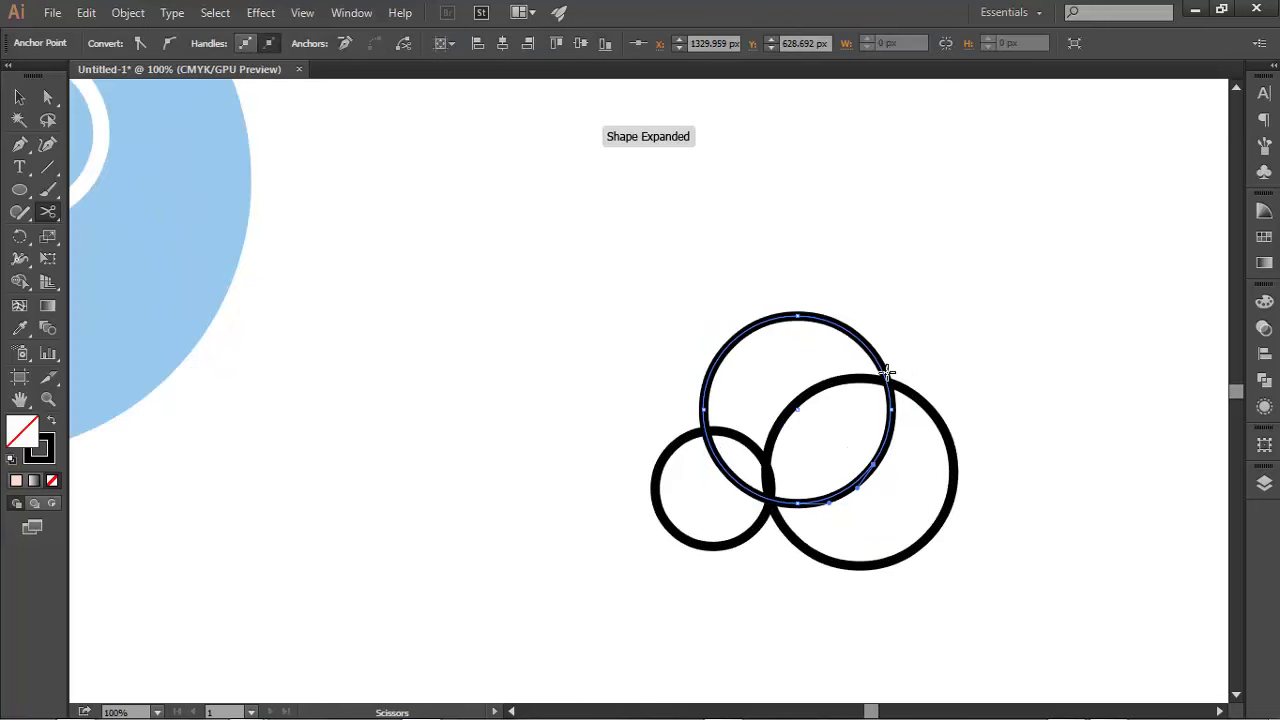
{"action": "left_click", "coordinate": [887, 378]}
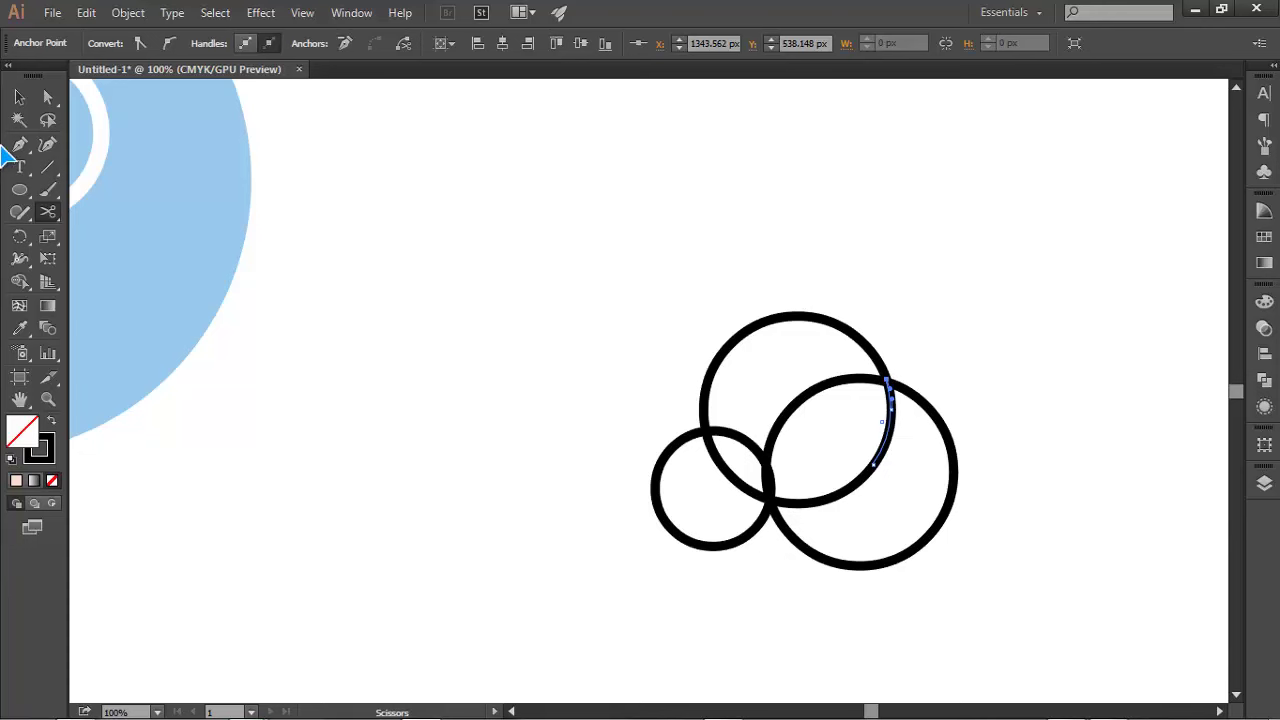
{"action": "left_click", "coordinate": [19, 97]}
{"action": "left_click", "coordinate": [1015, 500]}
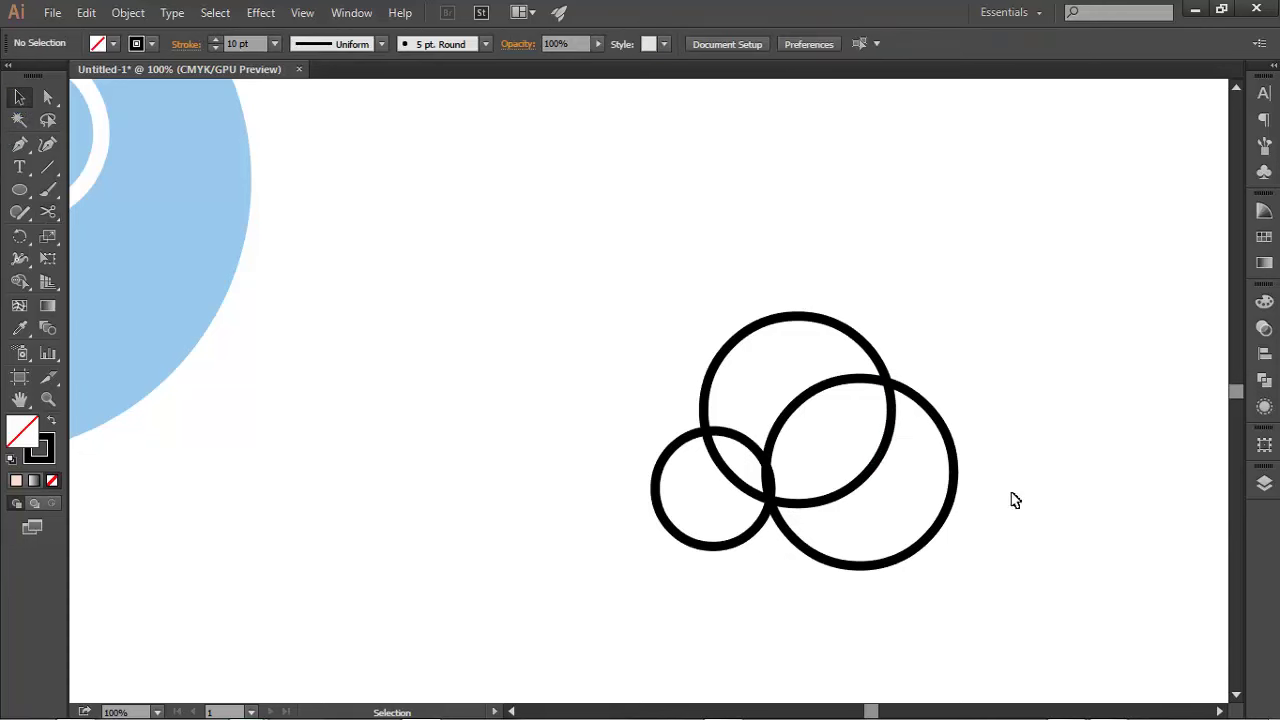
{"action": "left_click", "coordinate": [887, 450]}
{"action": "key", "text": "Delete"}
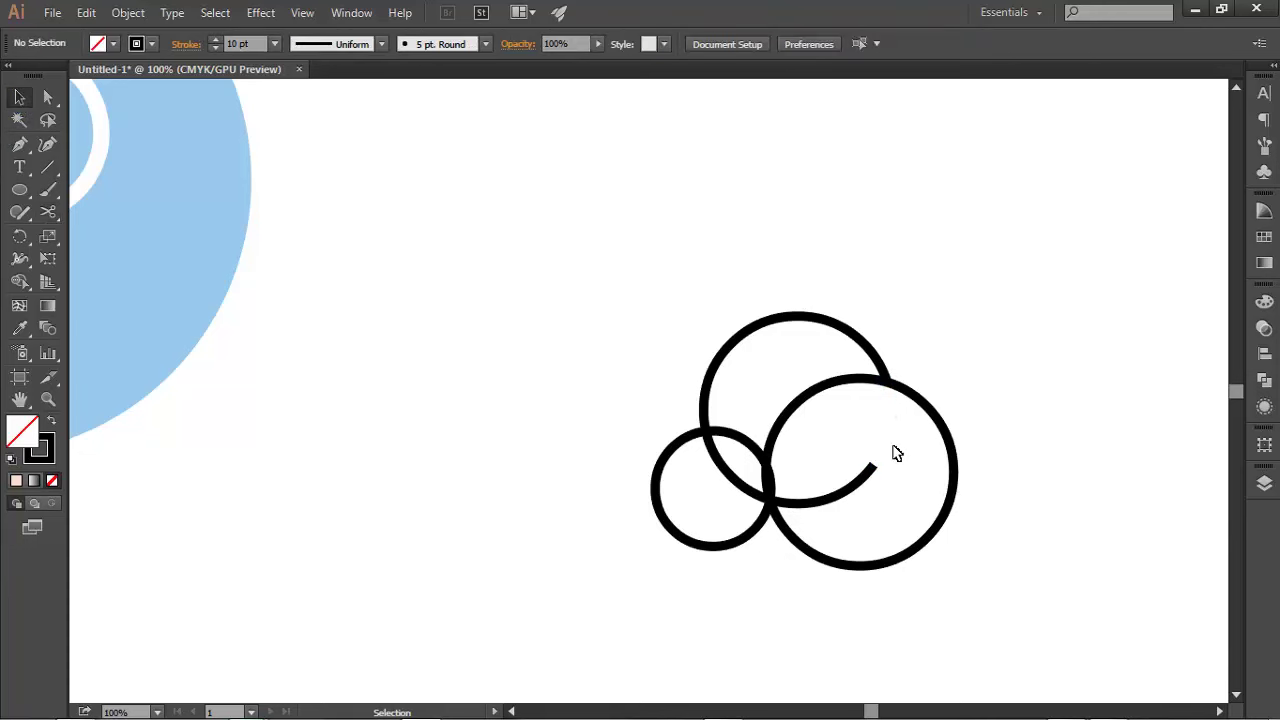
{"action": "scroll", "coordinate": [857, 463], "scroll_direction": "down", "scroll_amount": 1, "text": "alt"}
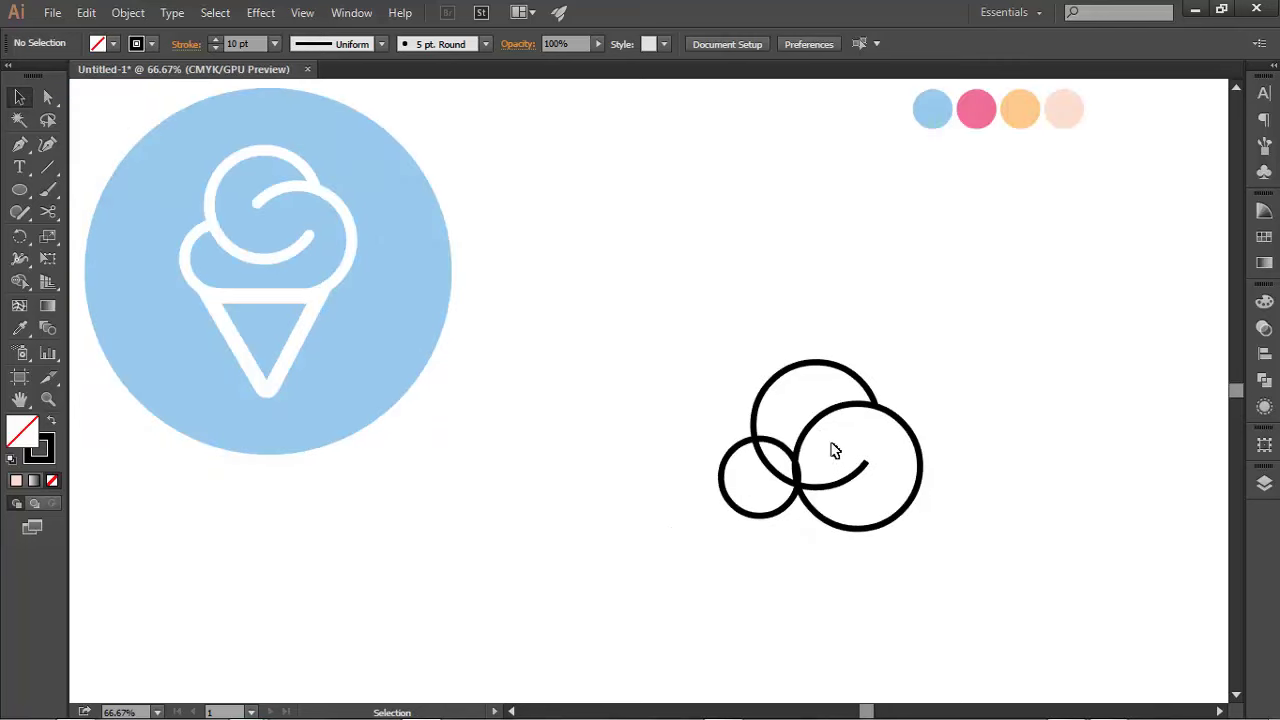
- Reselect the circles to check which paths remain after the first trim
{"action": "key", "text": "c"}
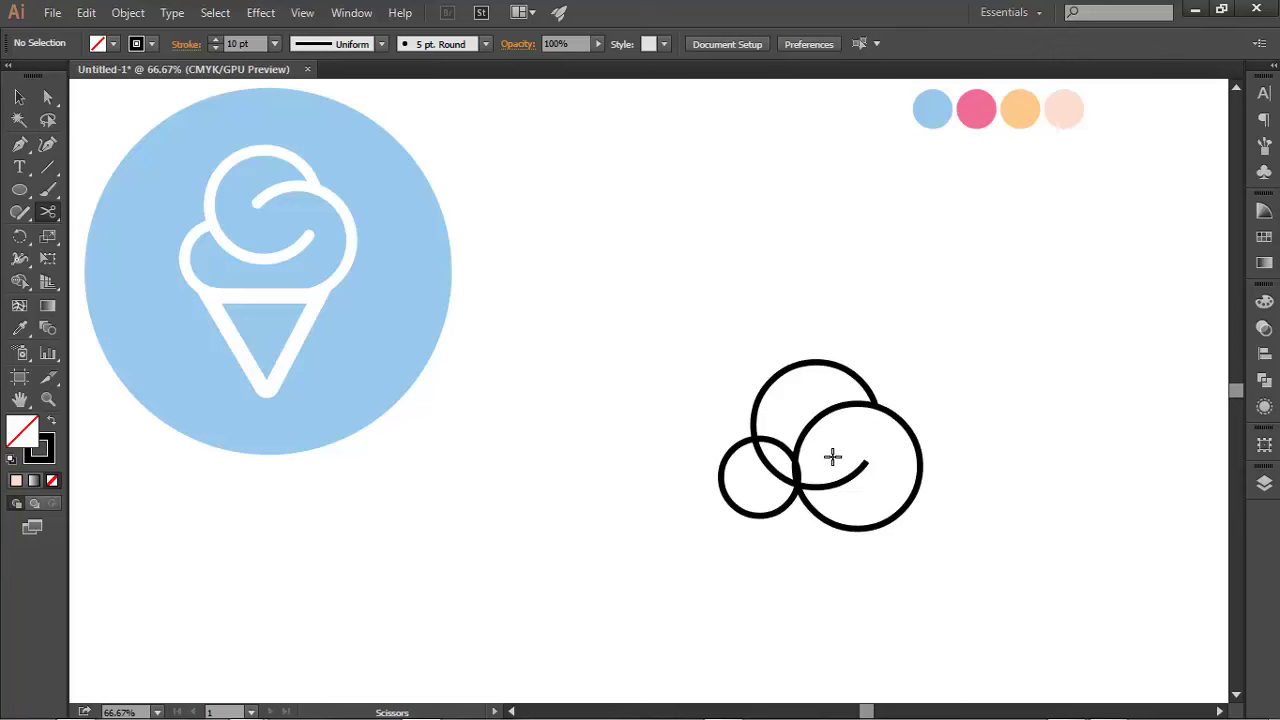
{"action": "key", "text": "v"}
{"action": "key", "text": "ctrl+a"}
{"action": "scroll", "coordinate": [811, 437], "scroll_direction": "up", "scroll_amount": 1}
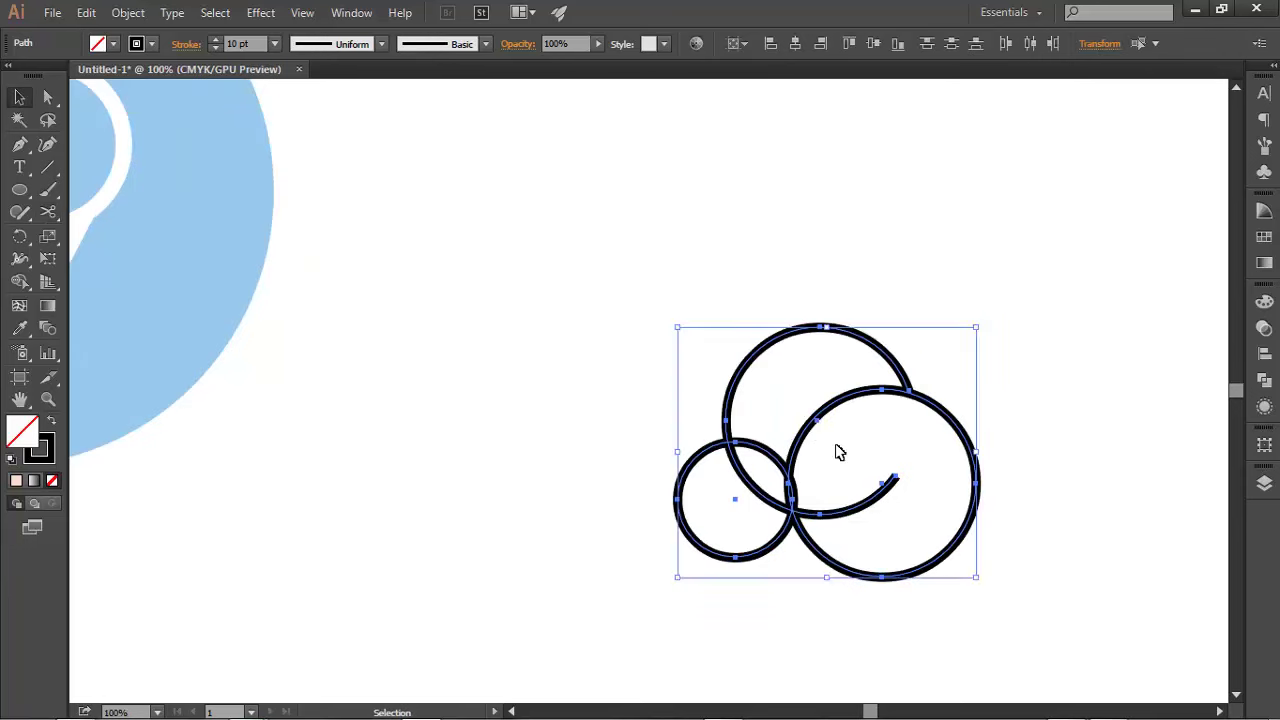
{"action": "left_click", "coordinate": [837, 449]}
{"action": "left_click", "coordinate": [798, 420]}
{"action": "left_click", "coordinate": [979, 438]}
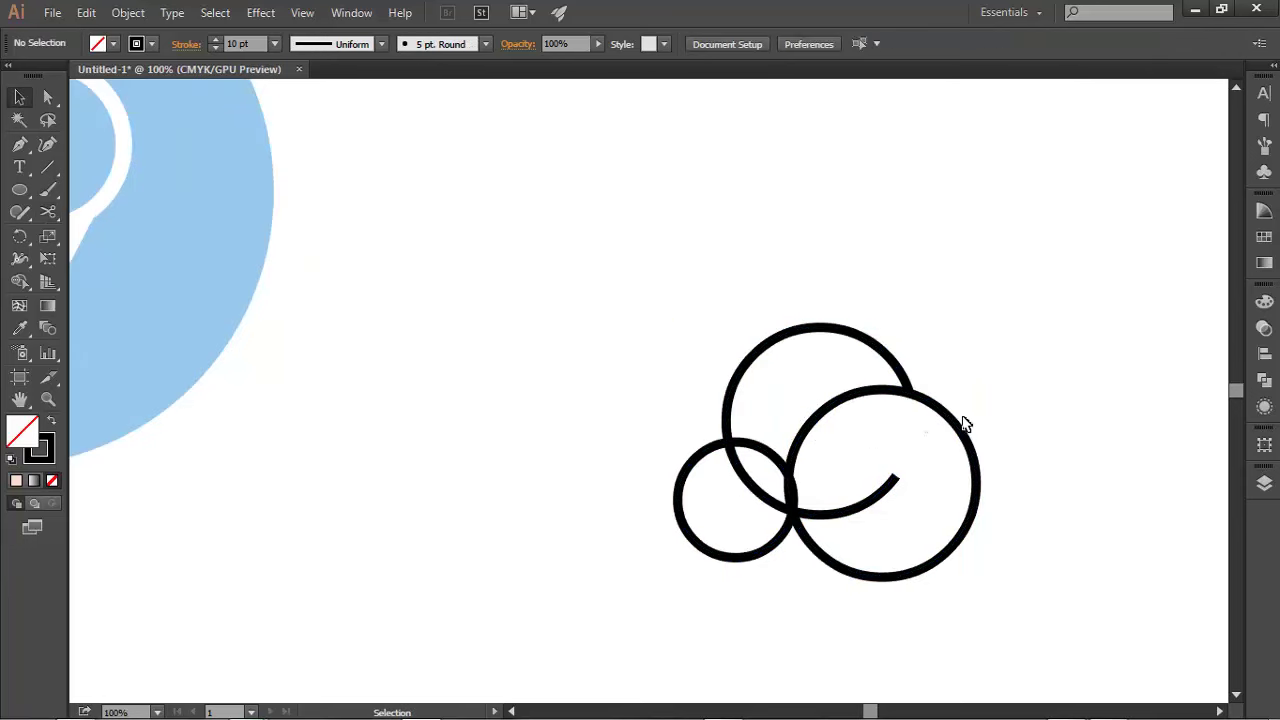
- Cut the large right circle at two points and delete its lower-left arc
{"action": "left_click", "coordinate": [965, 424]}
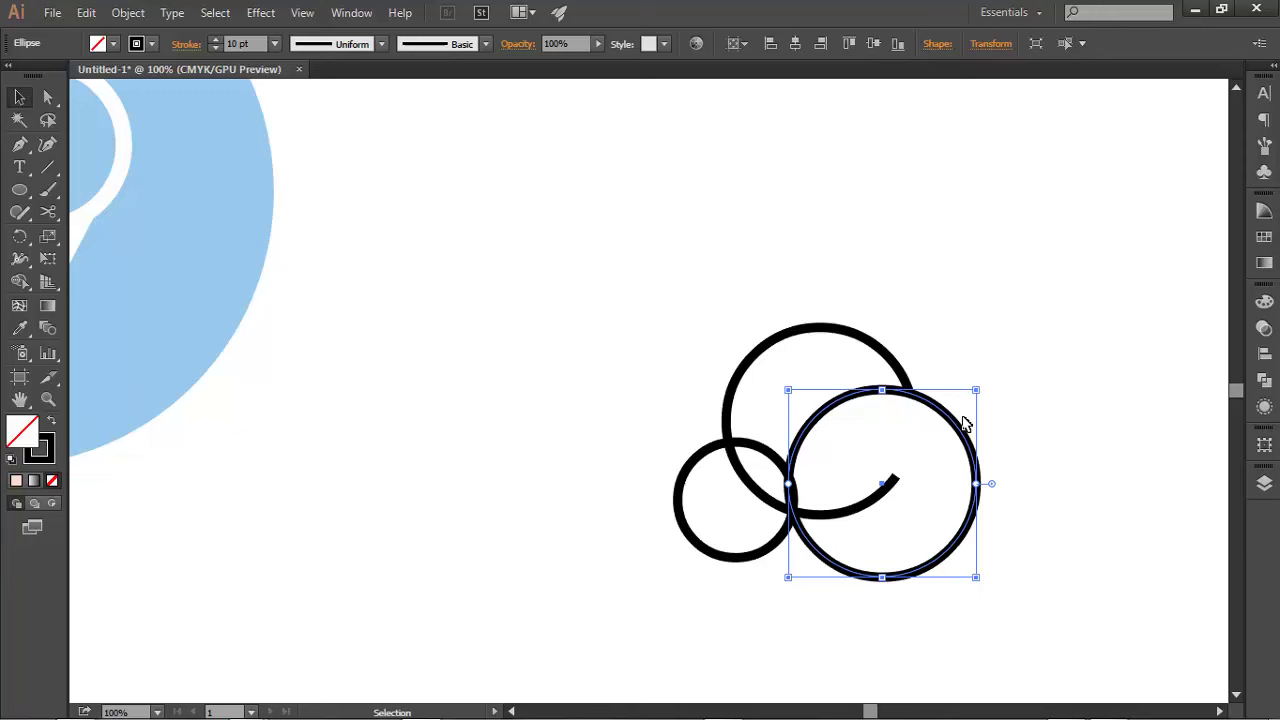
{"action": "left_click", "coordinate": [48, 212]}
{"action": "scroll", "coordinate": [940, 454], "scroll_direction": "down", "scroll_amount": 1, "text": "alt"}
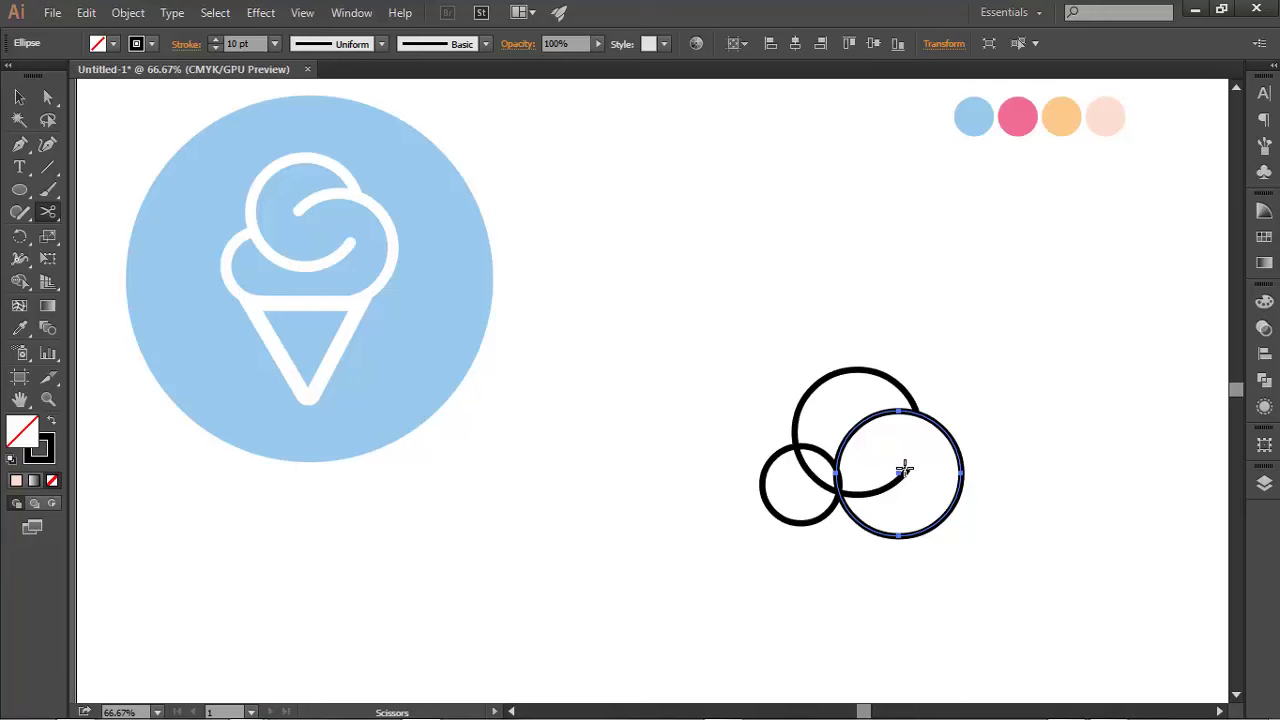
{"action": "left_click", "coordinate": [866, 420]}
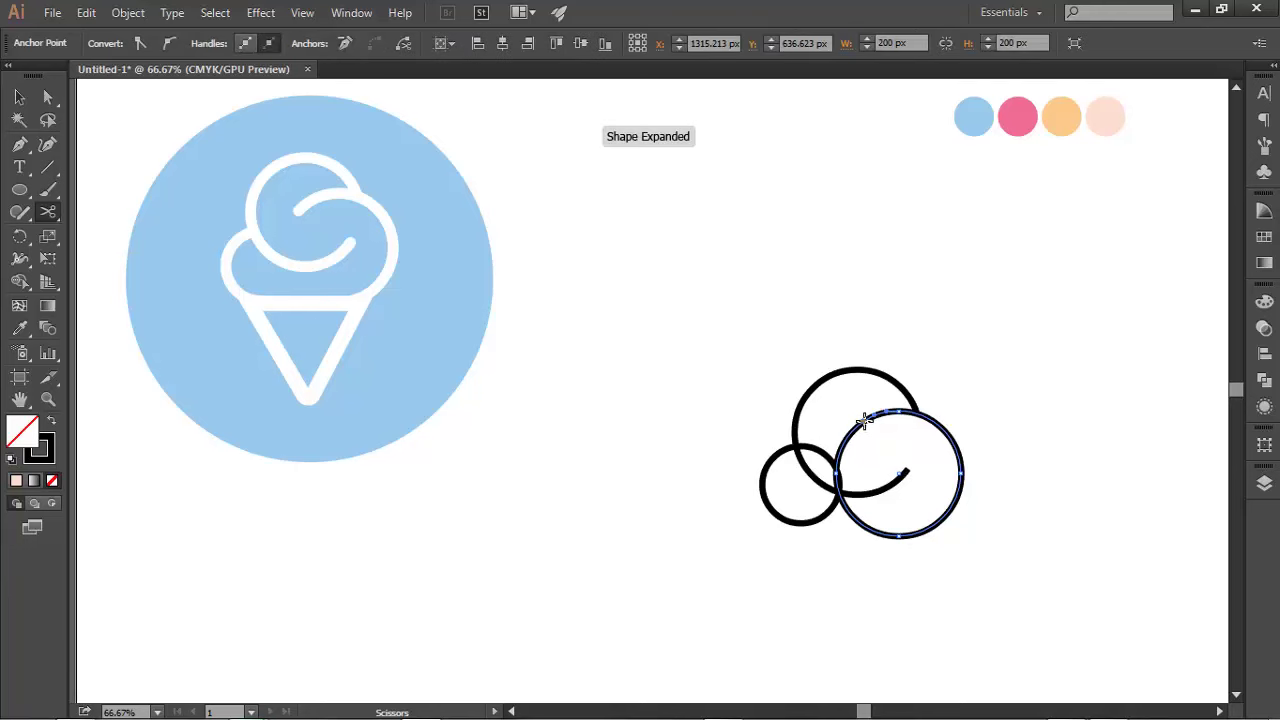
{"action": "left_click", "coordinate": [901, 537]}
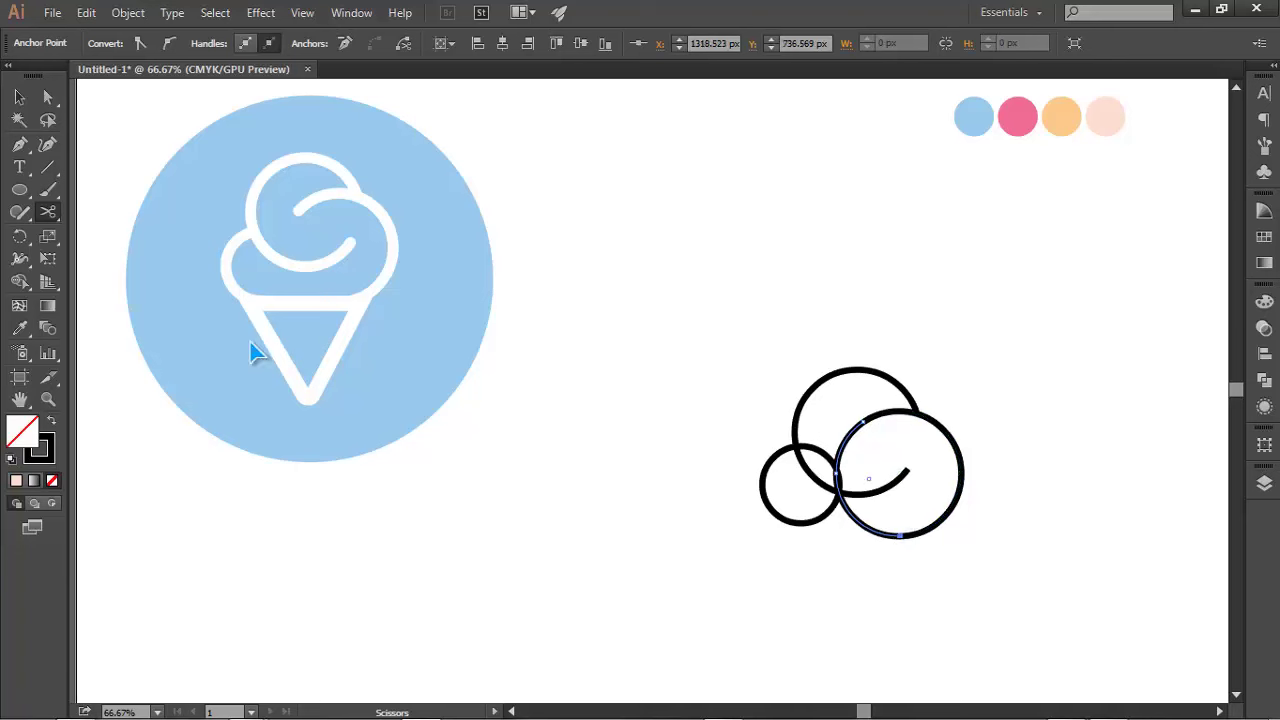
{"action": "left_click", "coordinate": [30, 98]}
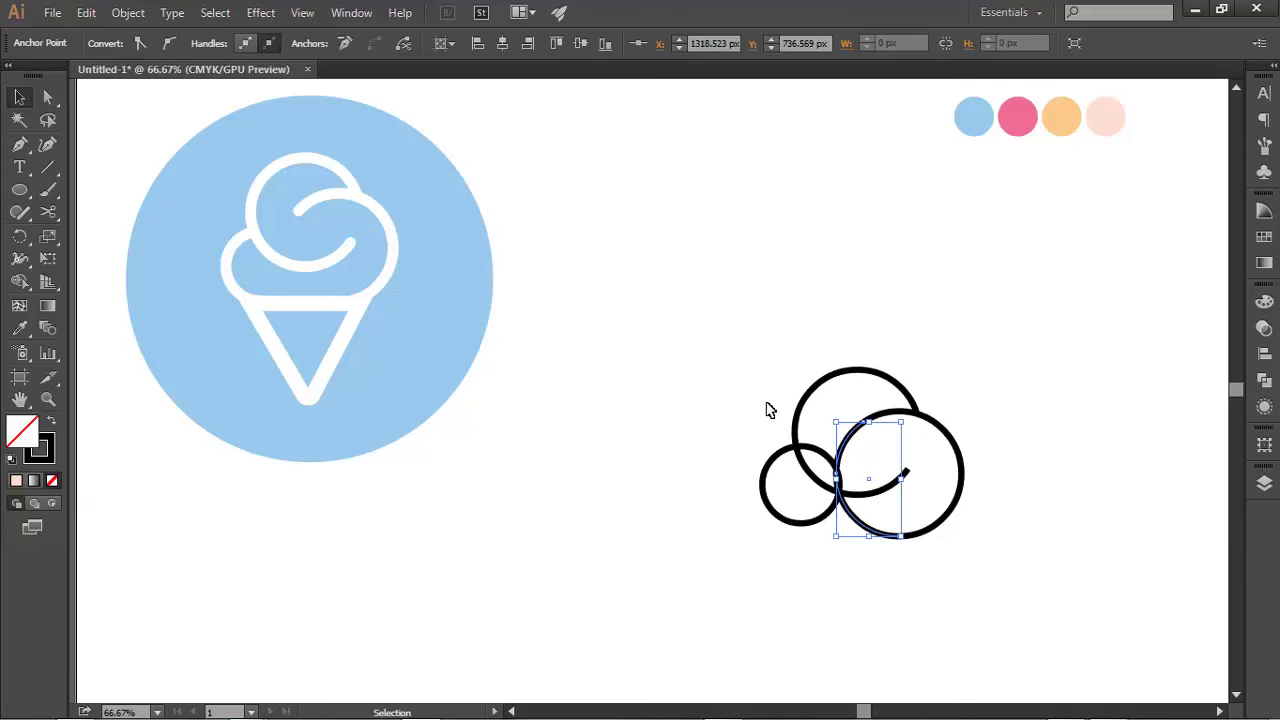
{"action": "key", "text": "Delete"}
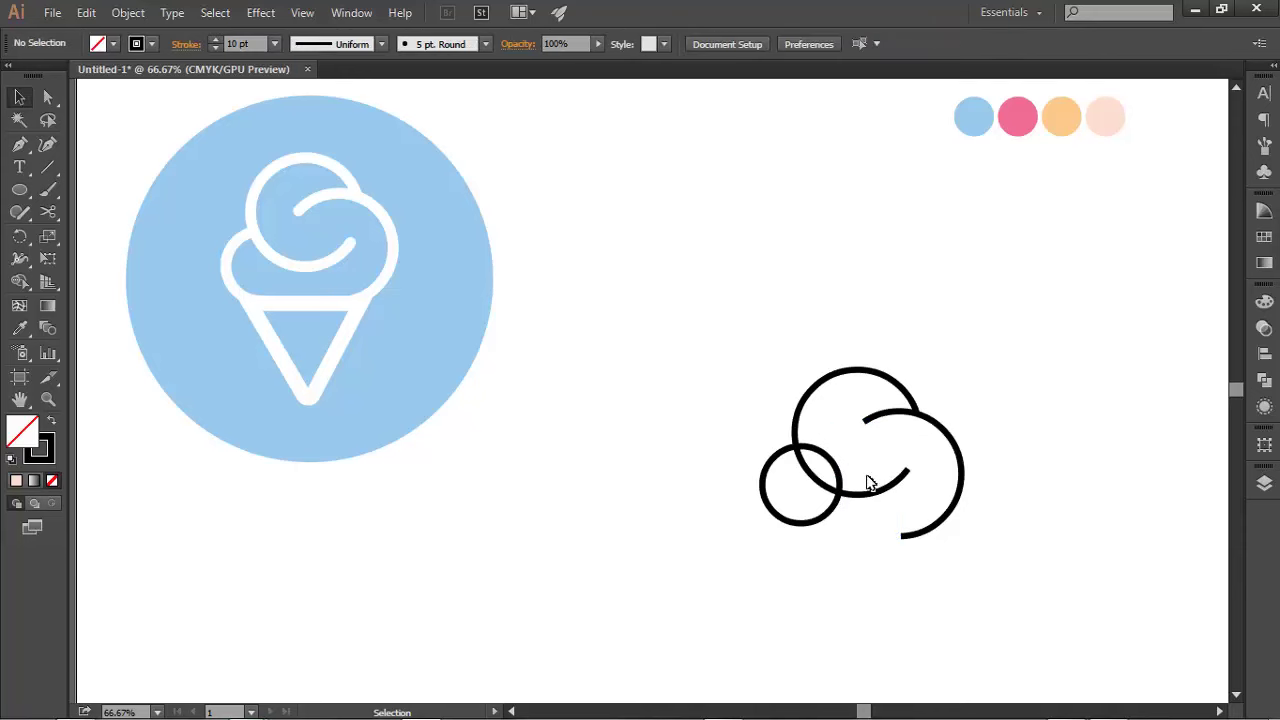
- Cut the small left circle at two points and delete its right arc
{"action": "left_click", "coordinate": [770, 512]}
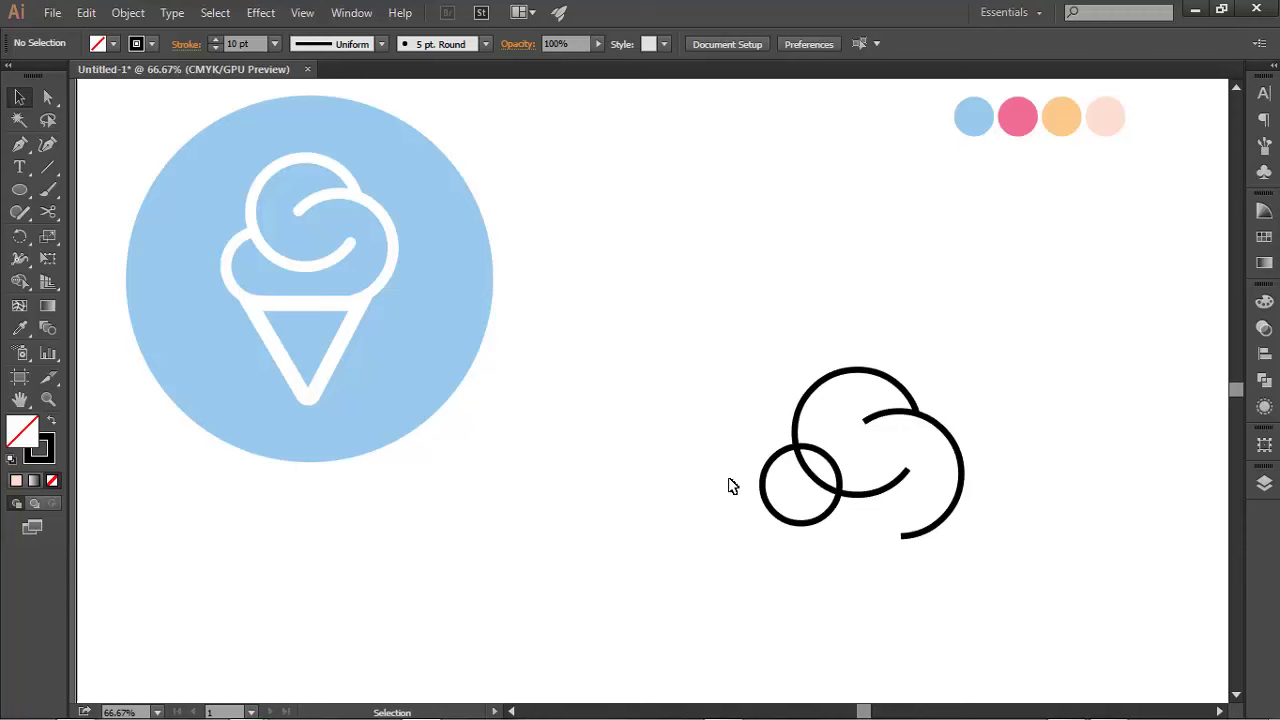
{"action": "left_click", "coordinate": [48, 212]}
{"action": "scroll", "coordinate": [855, 556], "scroll_direction": "up", "scroll_amount": 1}
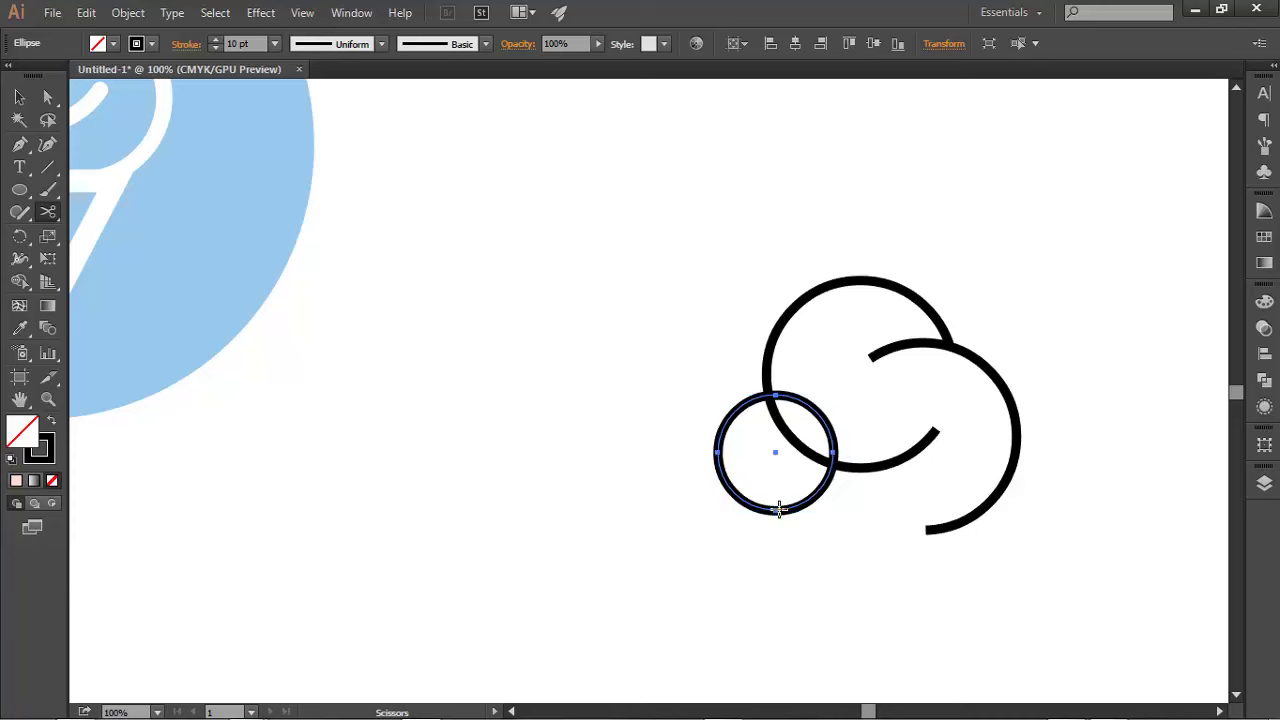
{"action": "scroll", "coordinate": [631, 452], "scroll_direction": "down", "scroll_amount": 1}
{"action": "left_click_drag", "start_coordinate": [705, 463], "coordinate": [796, 476]}
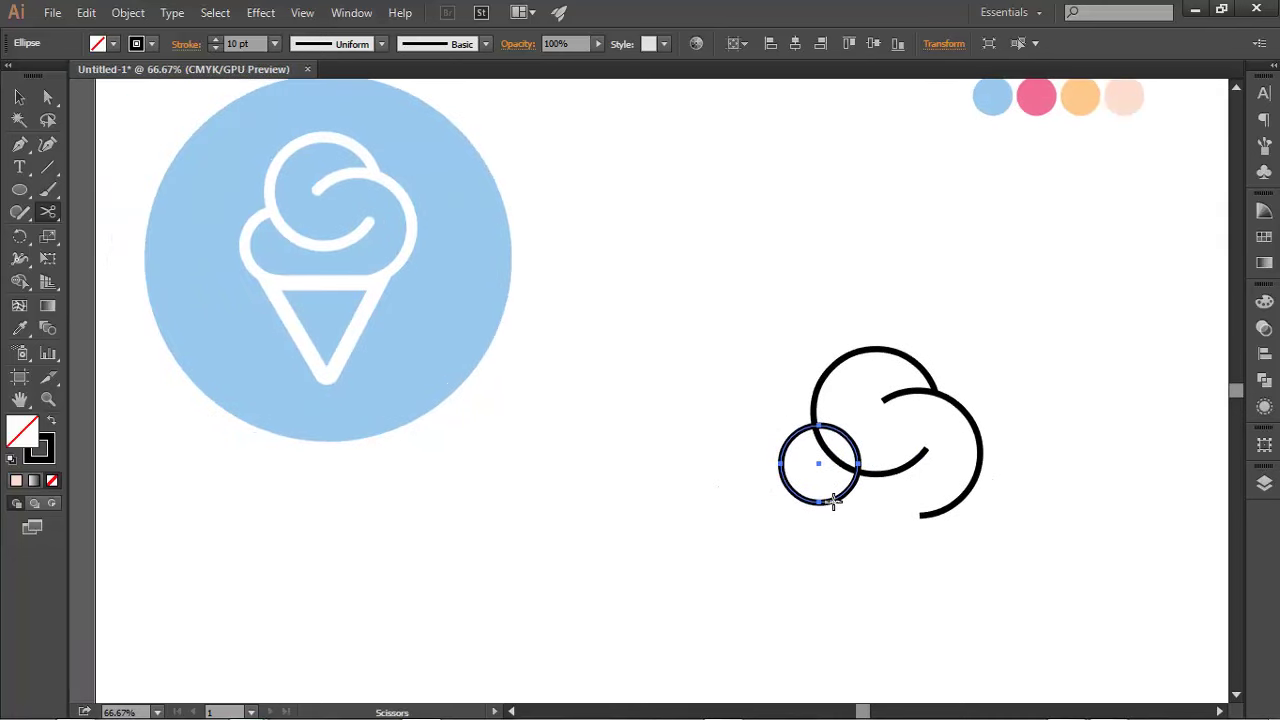
{"action": "left_click", "coordinate": [833, 501]}
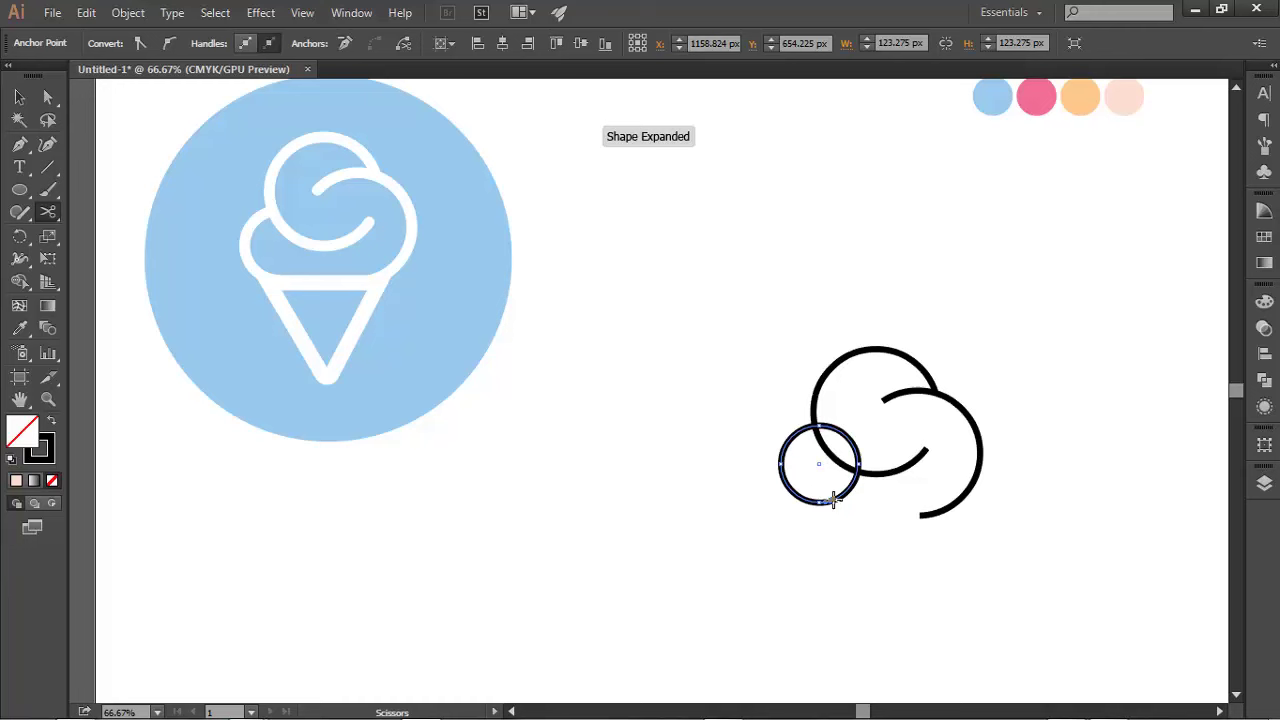
{"action": "left_click", "coordinate": [818, 427]}
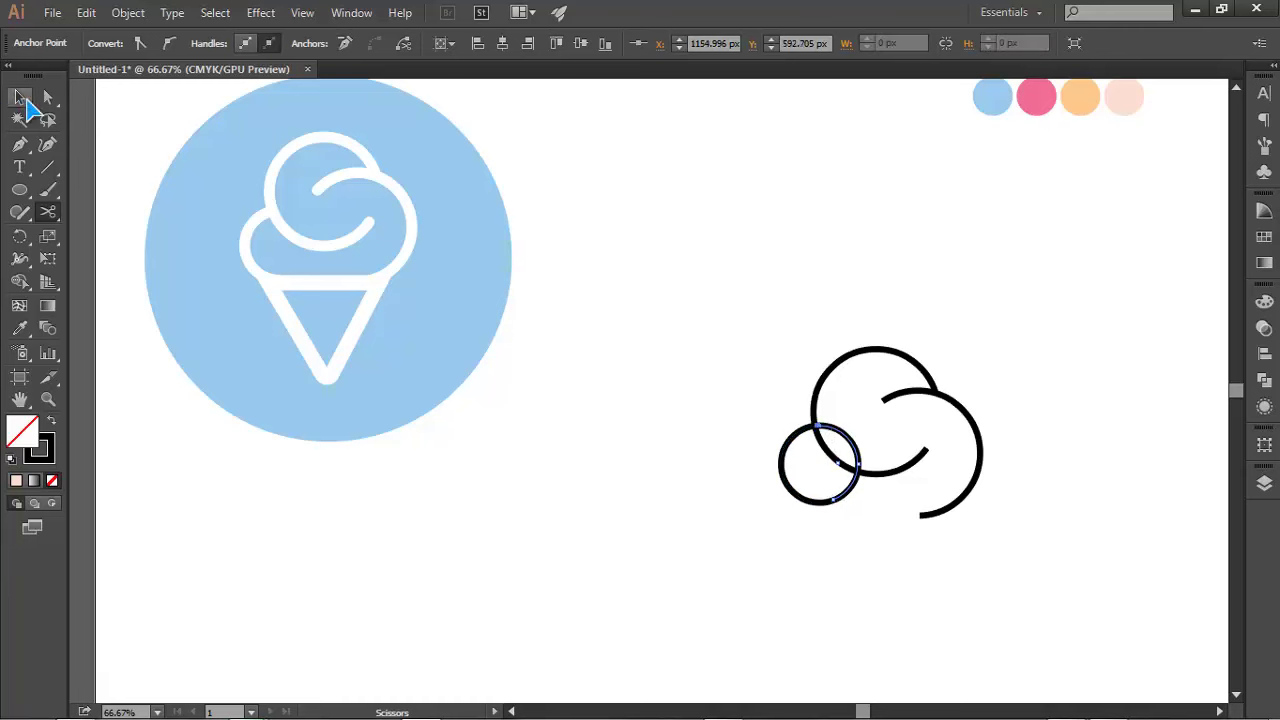
{"action": "left_click", "coordinate": [22, 104]}
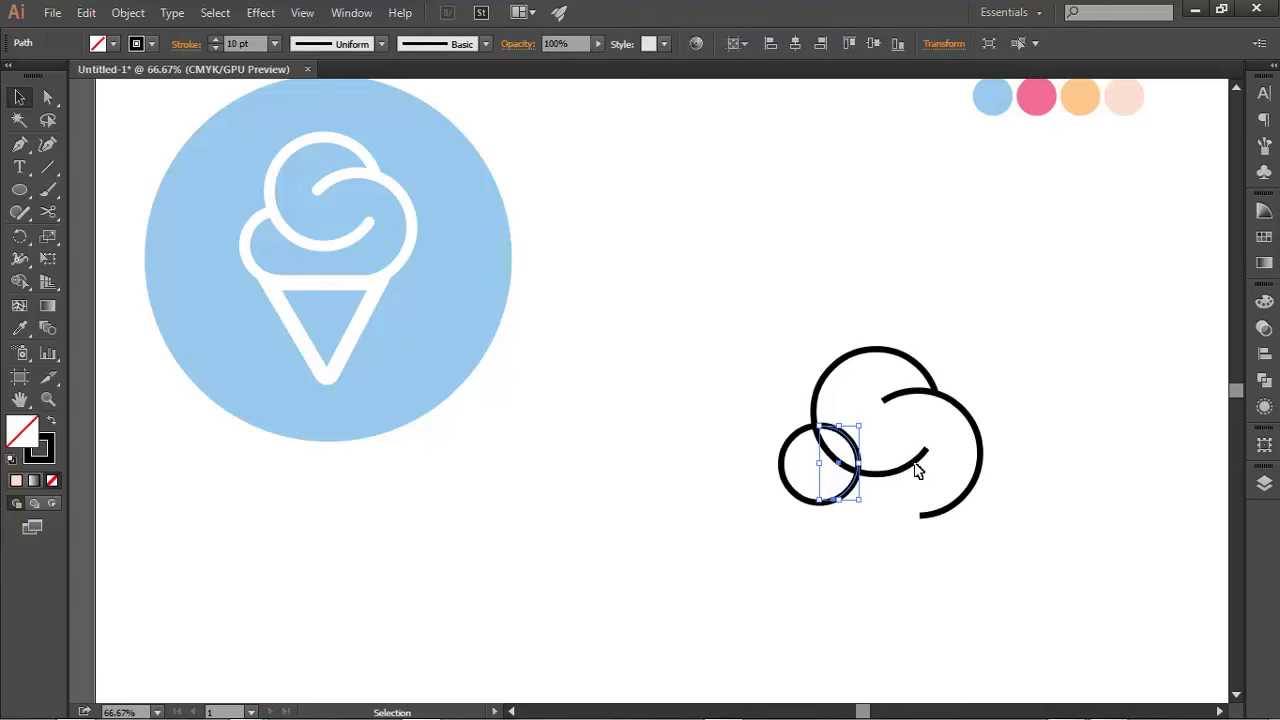
{"action": "key", "text": "Delete"}
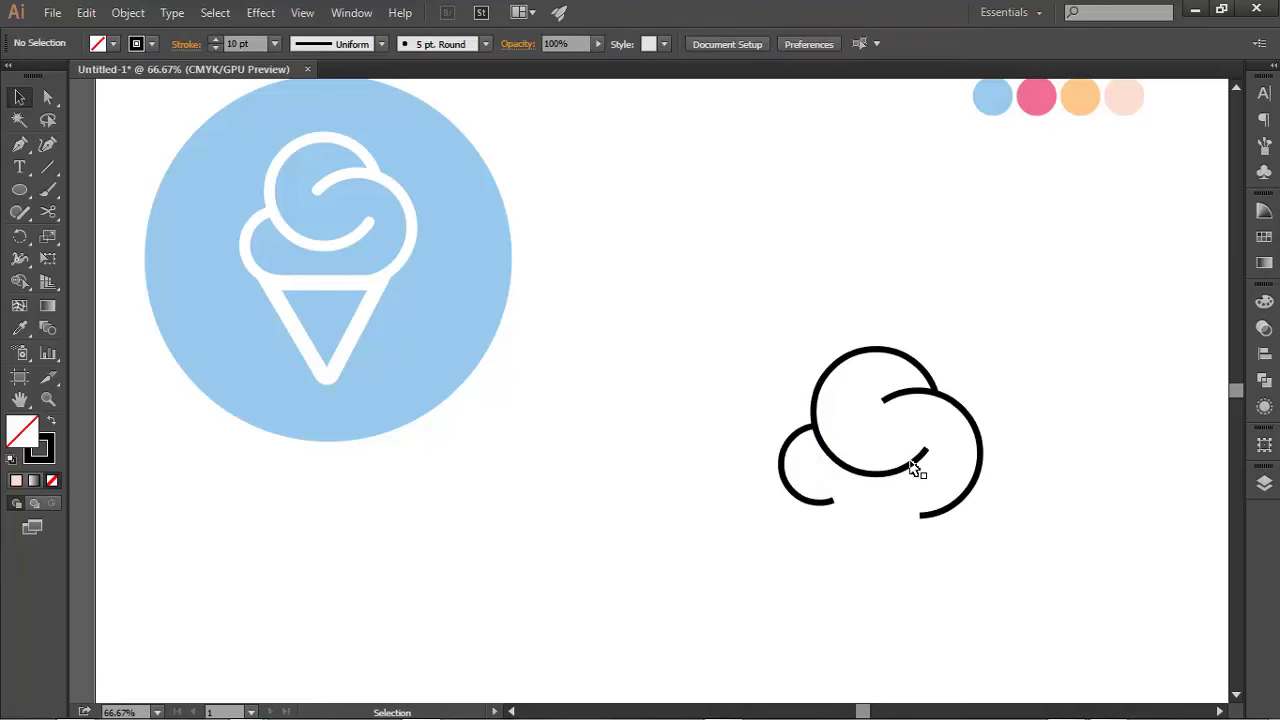
- Zoom in and select the cloud arcs one by one to inspect them
{"action": "left_click_drag", "start_coordinate": [938, 480], "coordinate": [848, 443]}
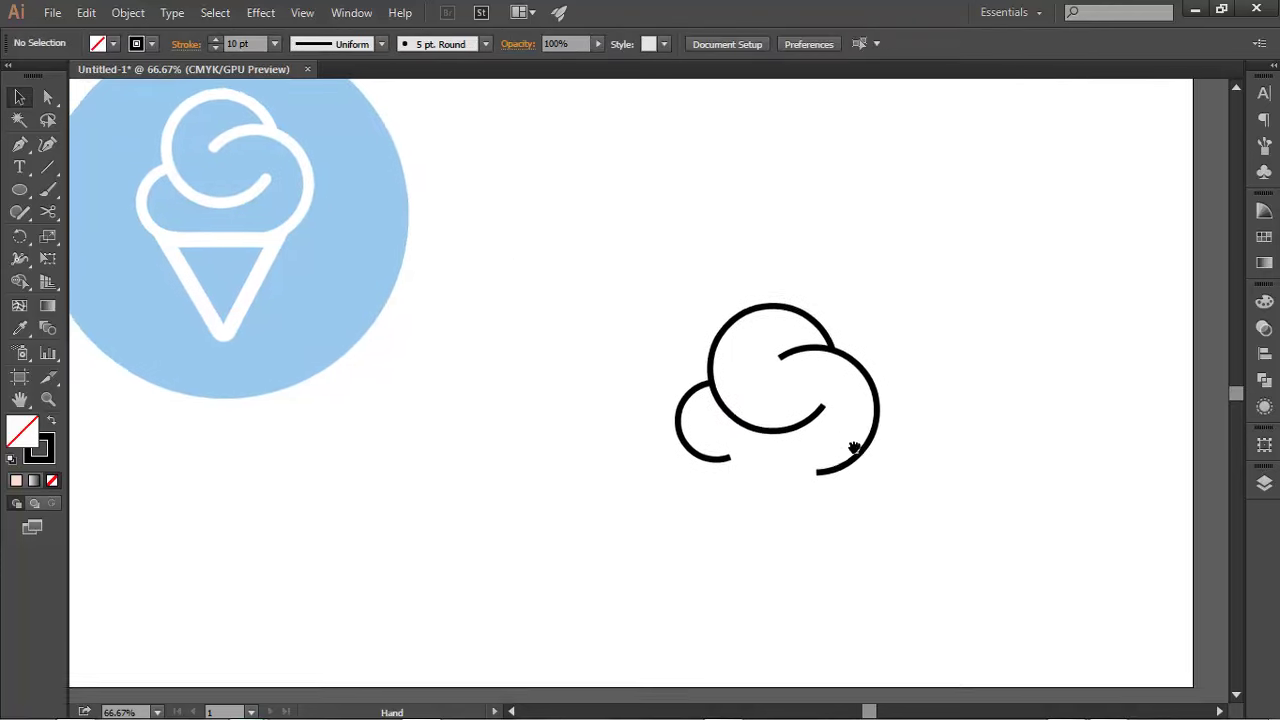
{"action": "left_click", "coordinate": [697, 408]}
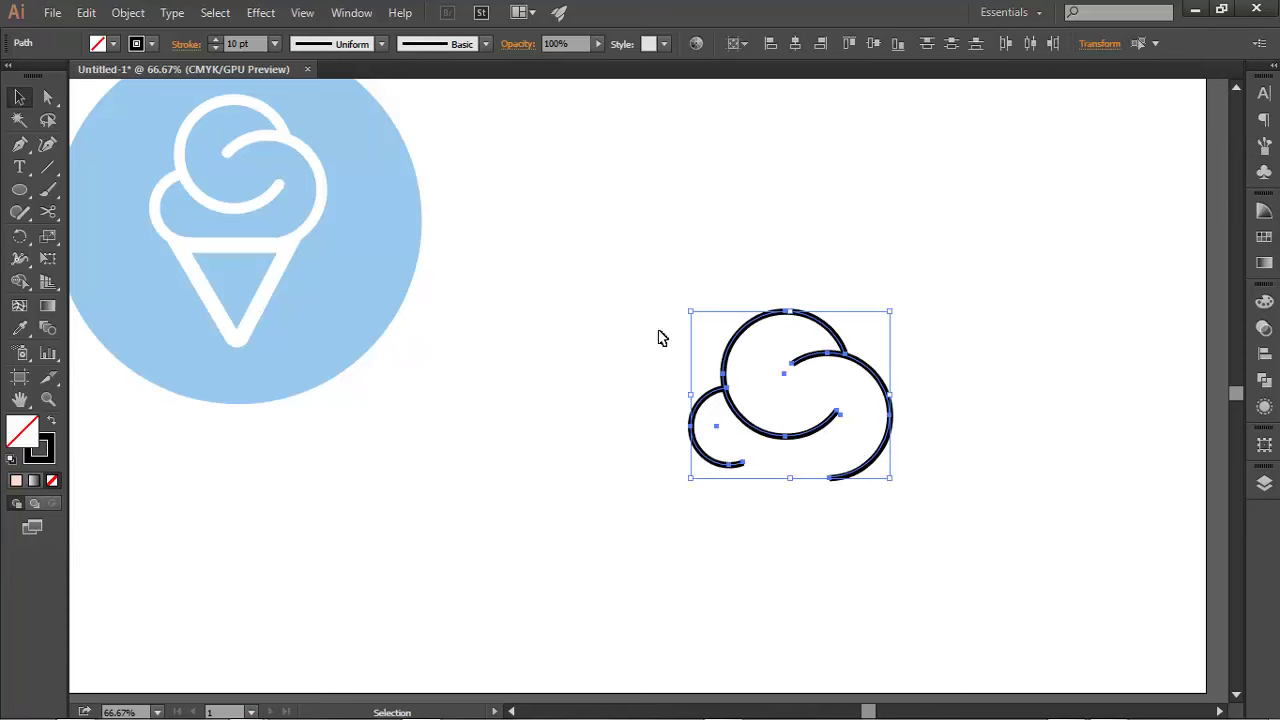
{"action": "left_click", "coordinate": [757, 398]}
{"action": "left_click_drag", "start_coordinate": [893, 500], "coordinate": [715, 398]}
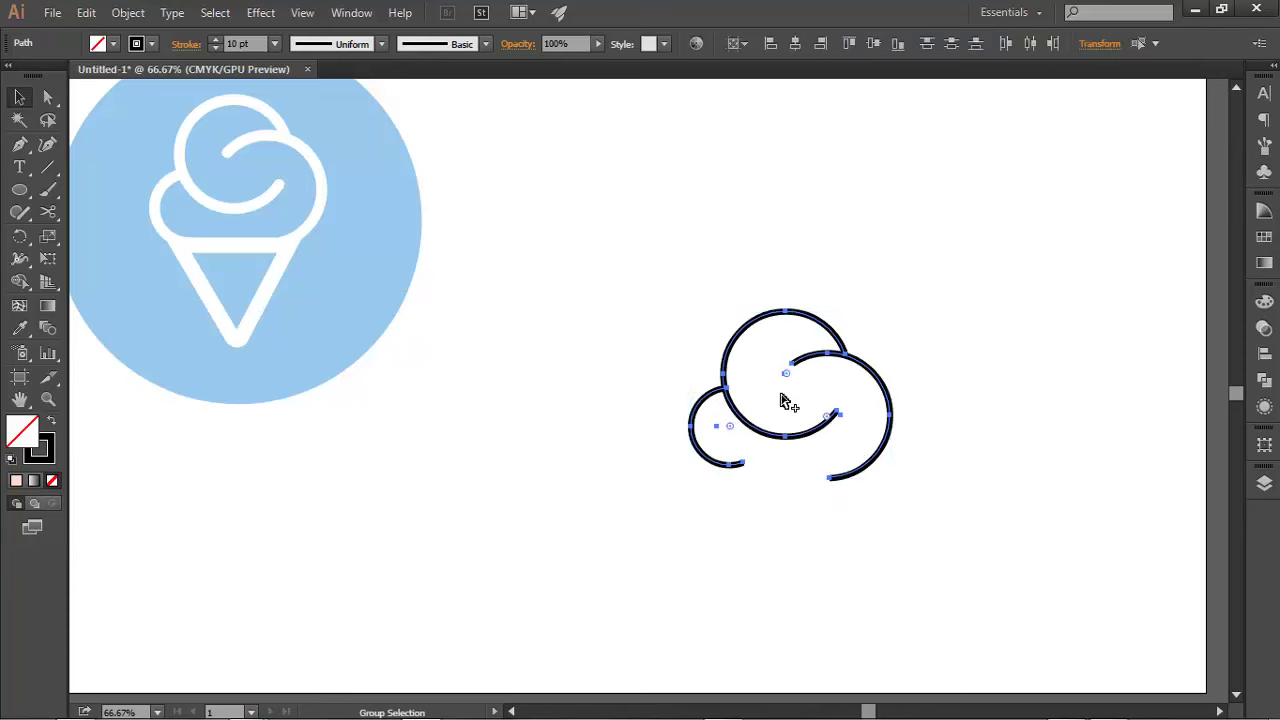
{"action": "key", "text": "ctrl+equal"}
{"action": "key", "text": "ctrl+equal"}
{"action": "key", "text": "ctrl+equal"}
{"action": "left_click", "coordinate": [962, 478]}
{"action": "left_click", "coordinate": [900, 494]}
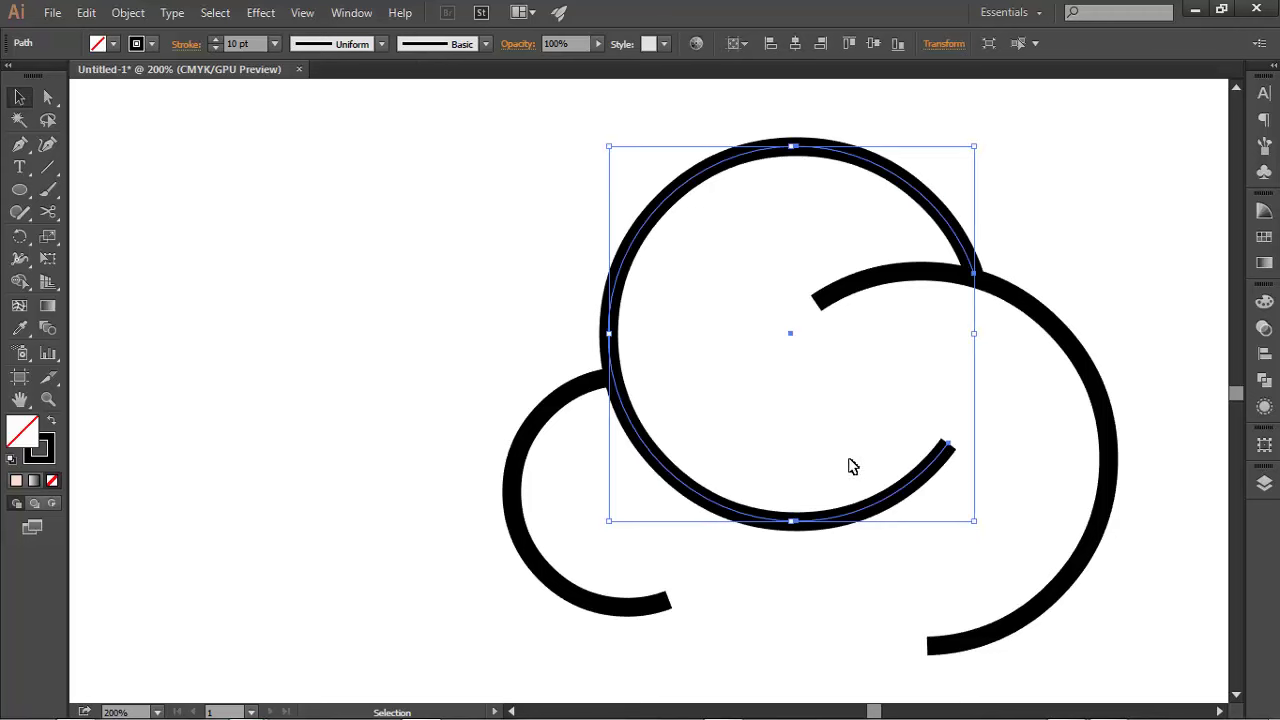
{"action": "left_click", "coordinate": [920, 412]}
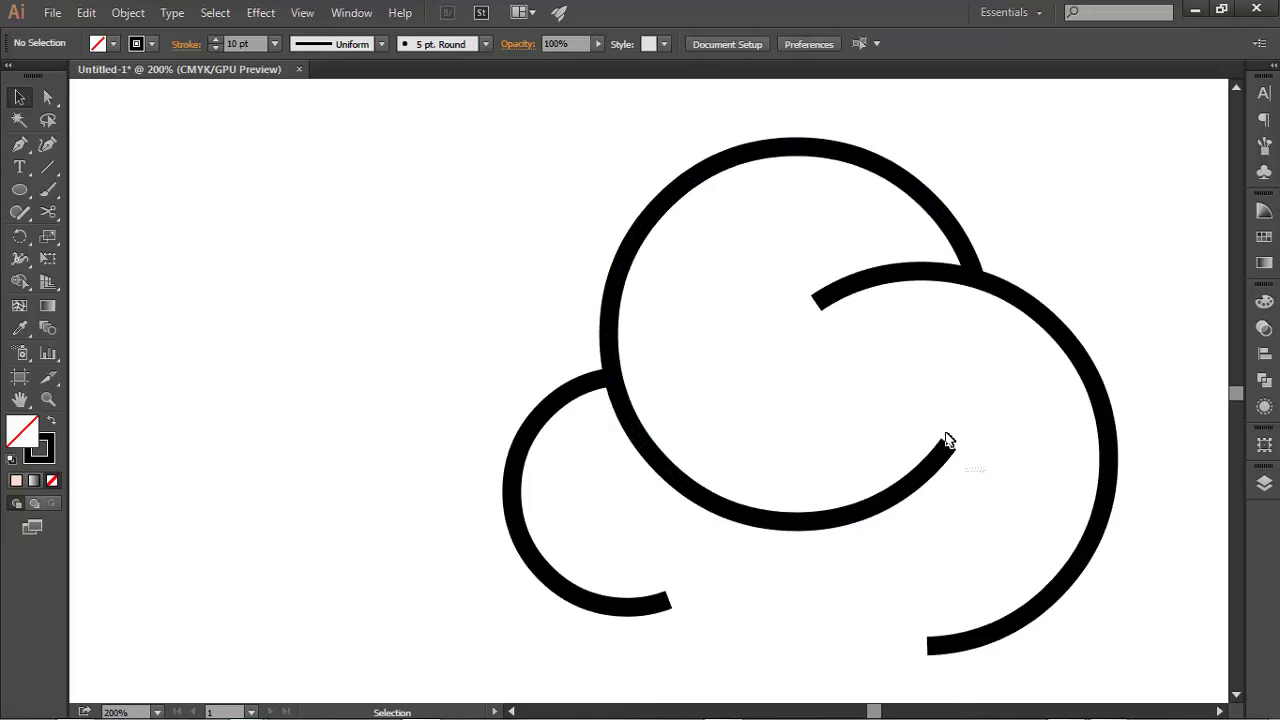
{"action": "left_click", "coordinate": [958, 440]}
{"action": "left_click", "coordinate": [977, 473]}
{"action": "left_click", "coordinate": [952, 445]}
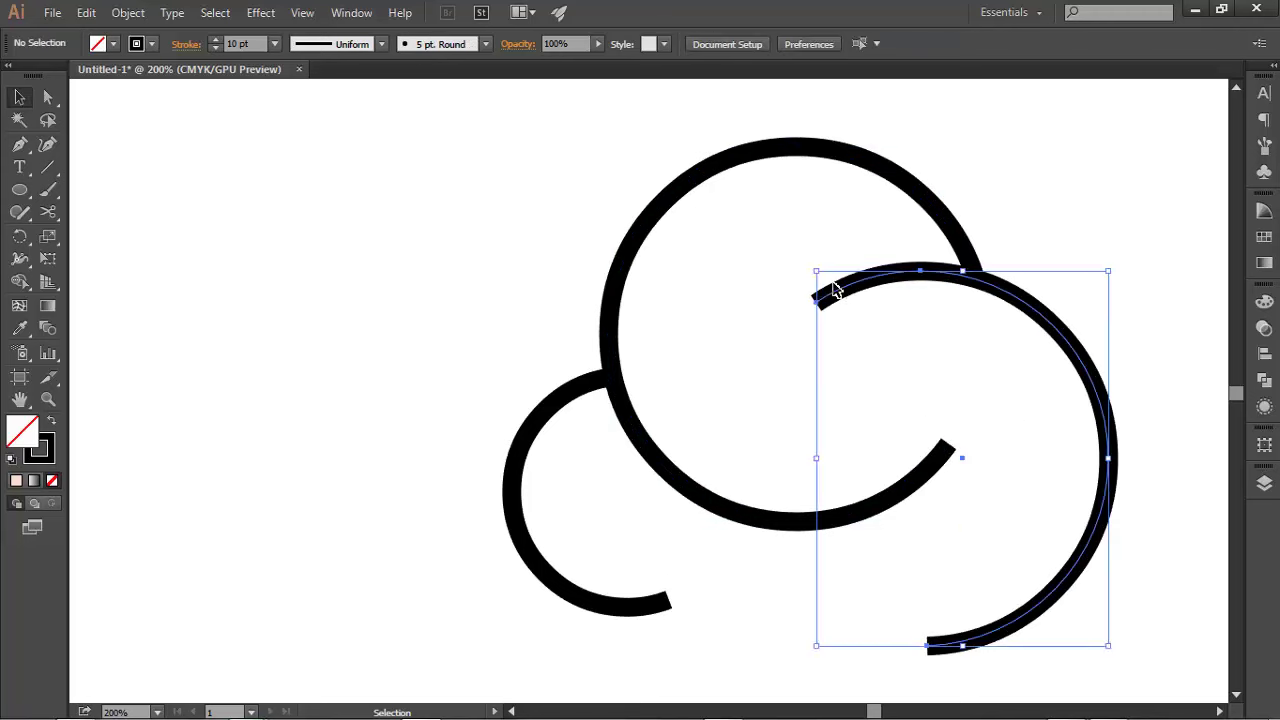
- Zoom out beside the reference icon, select all cloud arcs and check stroke options
{"action": "left_click", "coordinate": [797, 340], "text": "ctrl+alt"}
{"action": "left_click", "coordinate": [797, 340], "text": "ctrl+alt"}
{"action": "left_click", "coordinate": [797, 340], "text": "ctrl+alt"}
{"action": "left_click_drag", "start_coordinate": [792, 344], "coordinate": [880, 351]}
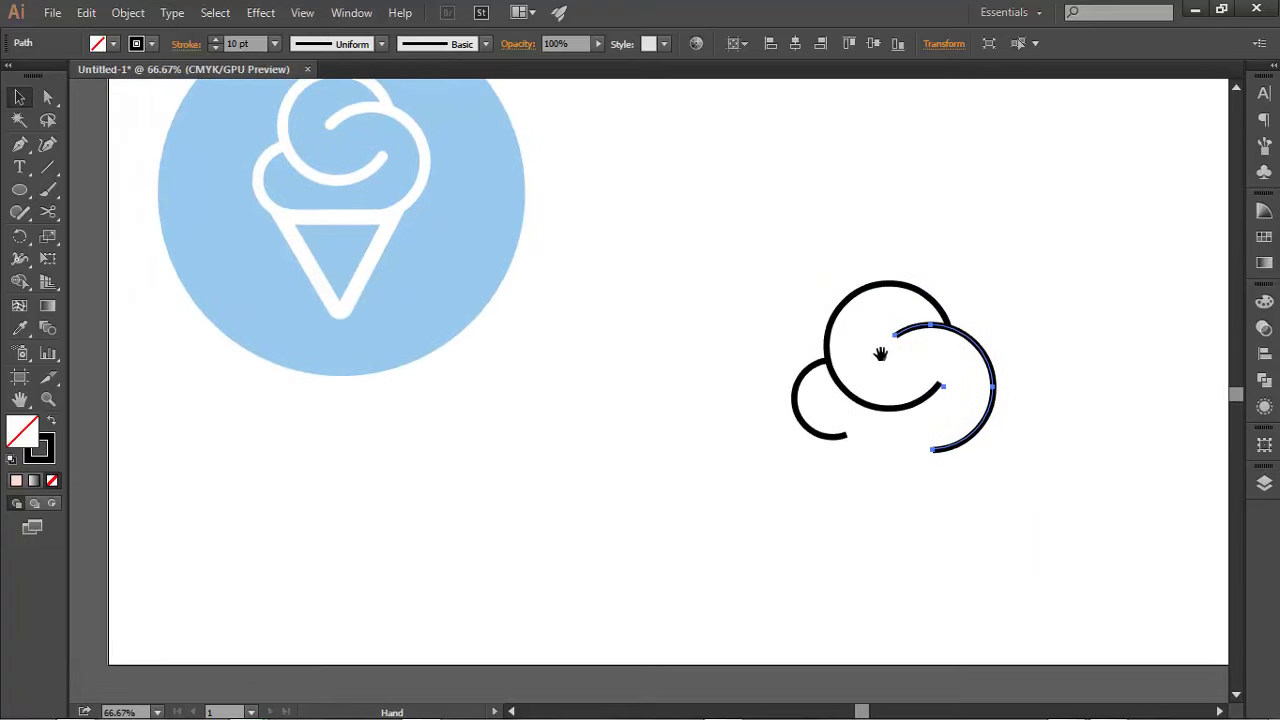
{"action": "left_click", "coordinate": [914, 429]}
{"action": "left_click_drag", "start_coordinate": [990, 510], "coordinate": [716, 318]}
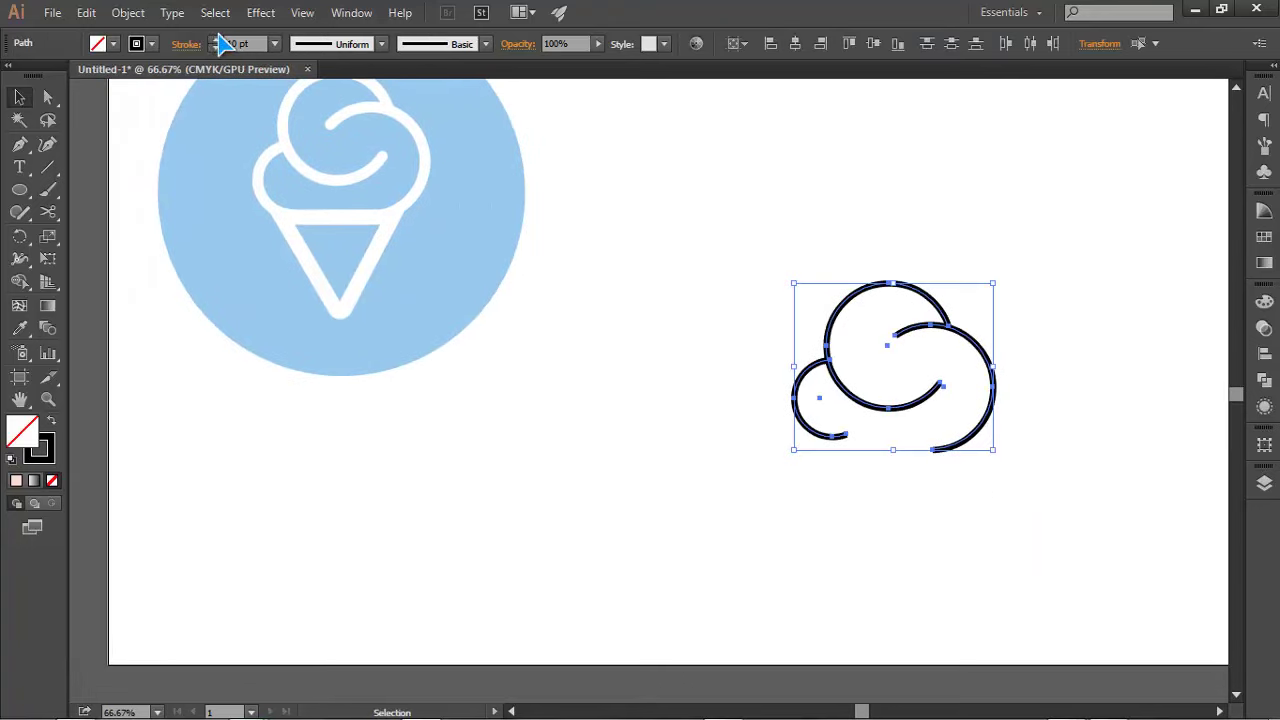
{"action": "left_click", "coordinate": [186, 44]}
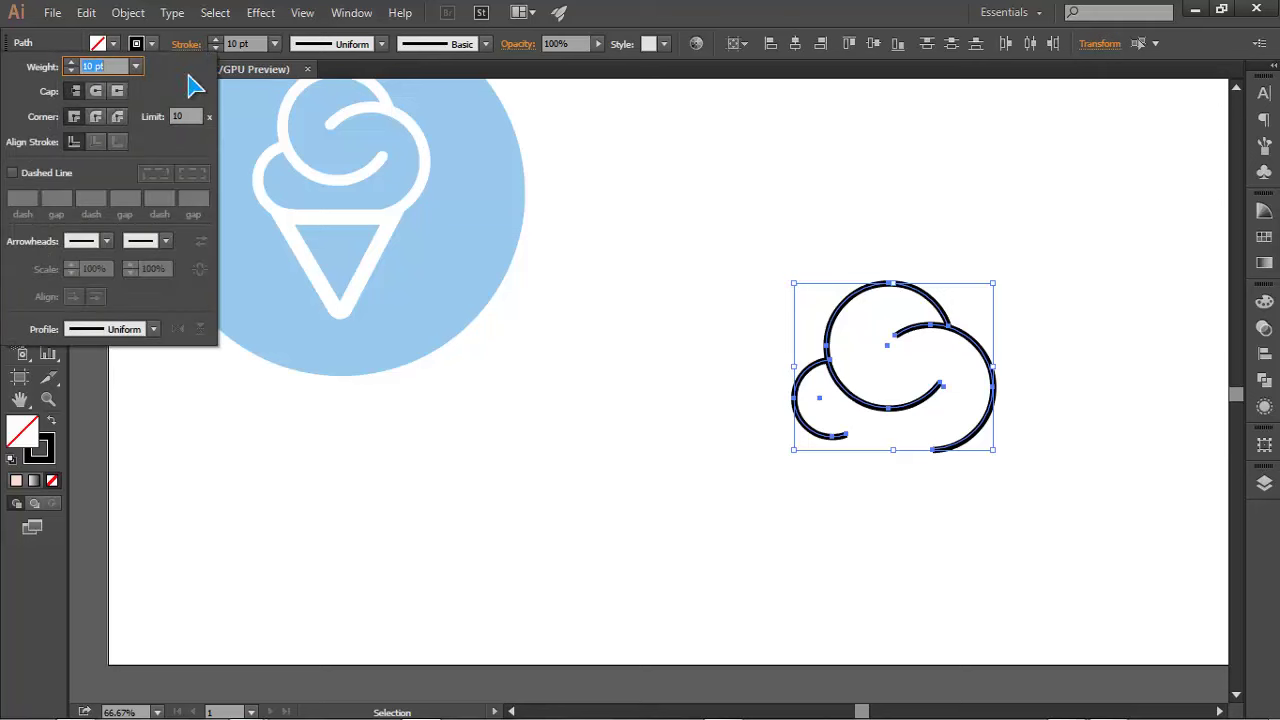
{"action": "left_click", "coordinate": [636, 390]}
- Nudge the small left arc down and left so it meets the top arc cleanly
{"action": "key", "text": "a"}
{"action": "scroll", "coordinate": [843, 394], "scroll_direction": "up", "scroll_amount": 1}
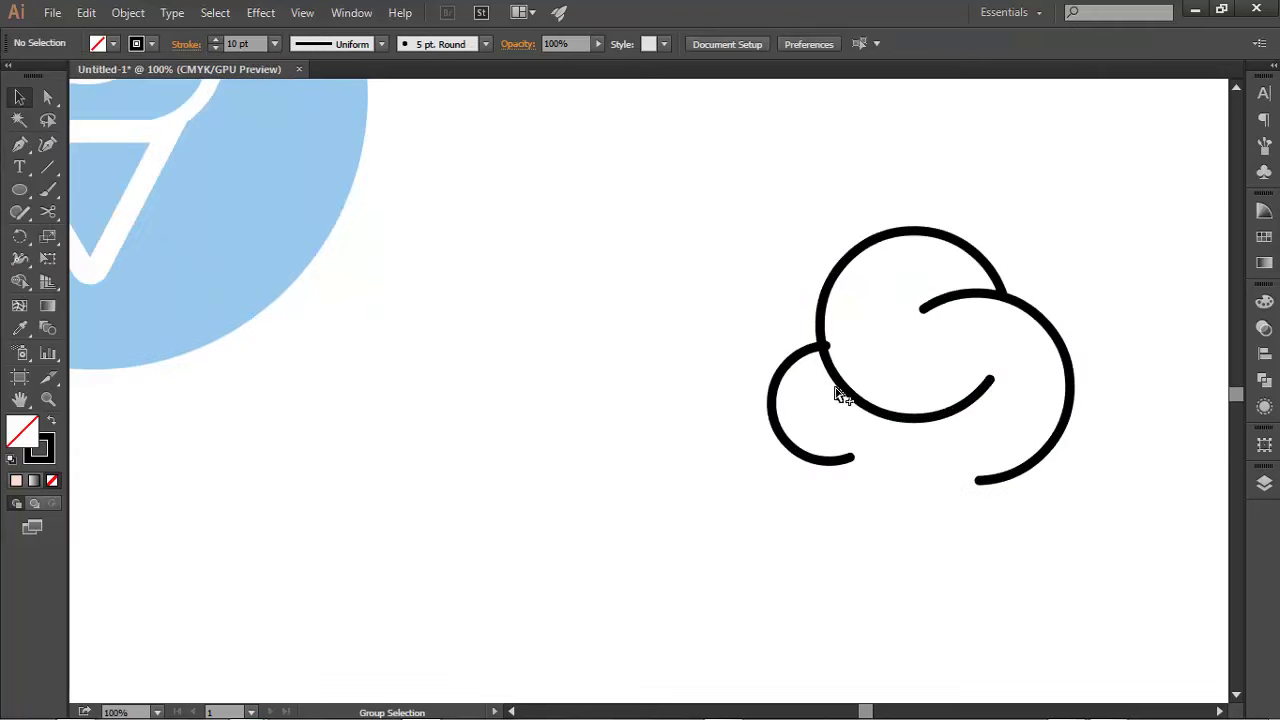
{"action": "left_click", "coordinate": [760, 388]}
{"action": "scroll", "coordinate": [757, 388], "scroll_direction": "up", "scroll_amount": 1}
{"action": "key", "text": "v"}
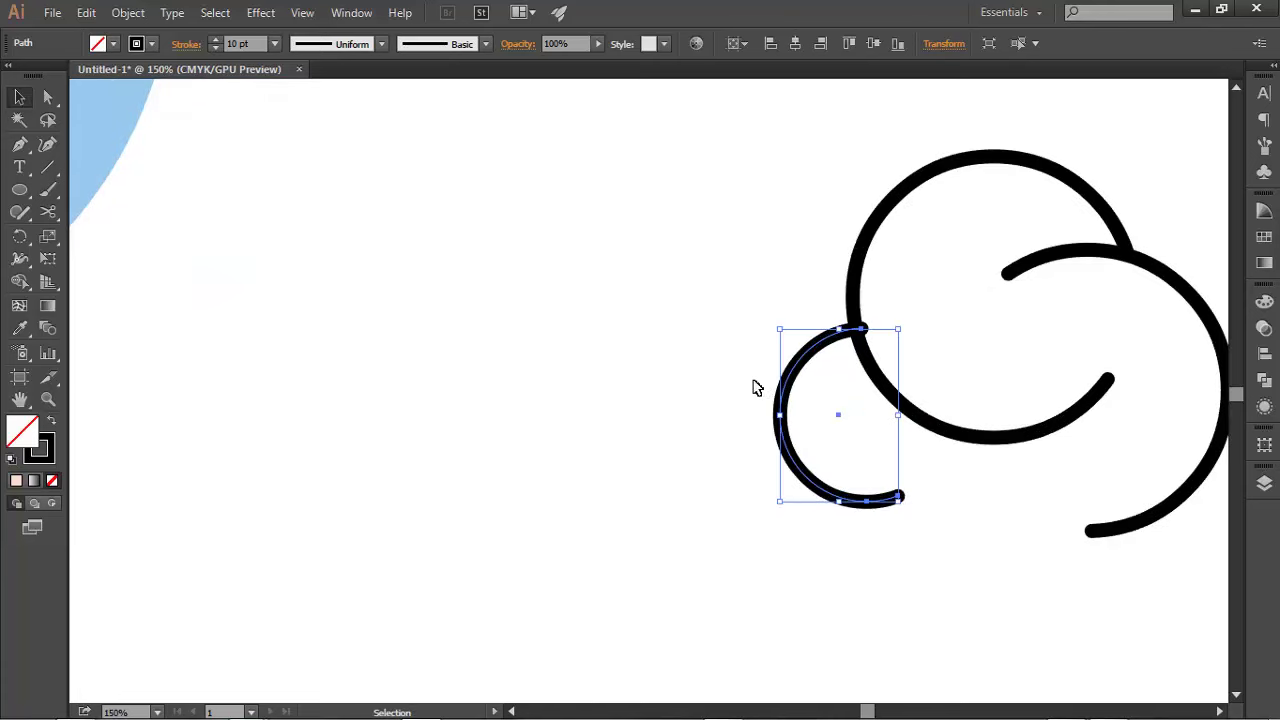
{"action": "key", "text": "Down"}
{"action": "key", "text": "Down"}
{"action": "key", "text": "Left"}
{"action": "key", "text": "Left"}
{"action": "key", "text": "Left"}
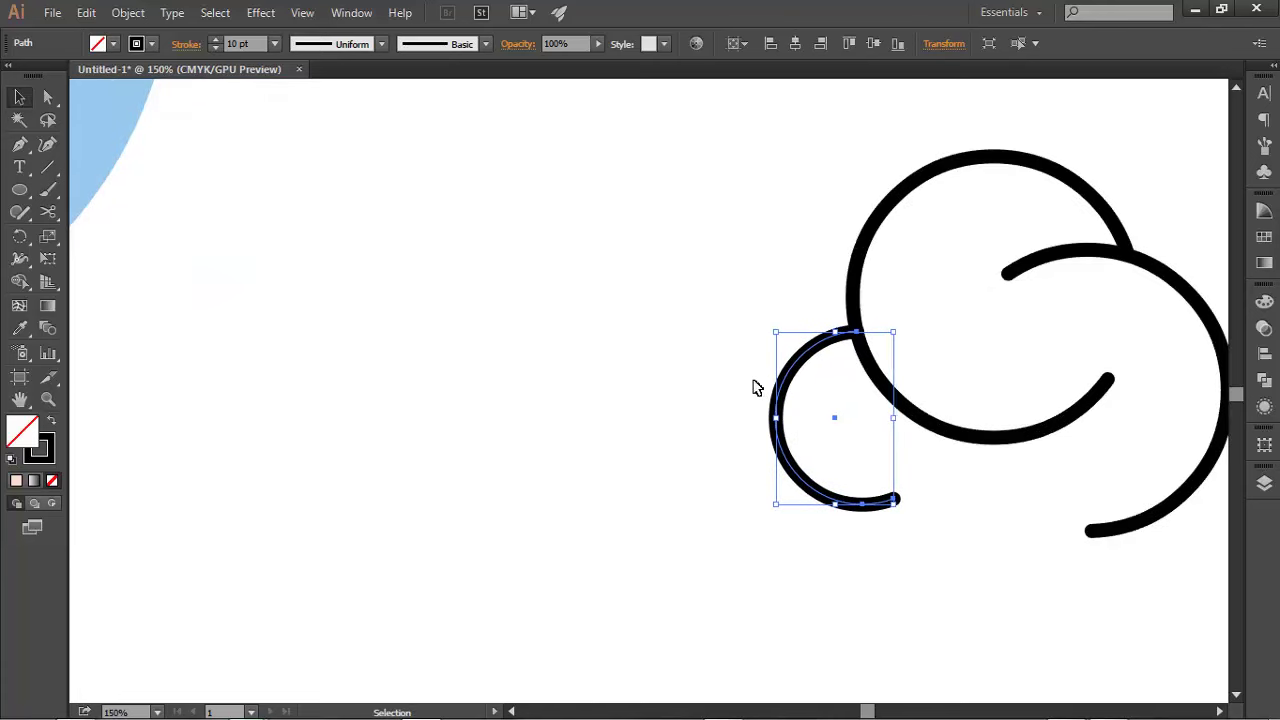
{"action": "left_click", "coordinate": [660, 343]}
{"action": "scroll", "coordinate": [666, 340], "scroll_direction": "down", "scroll_amount": 2}
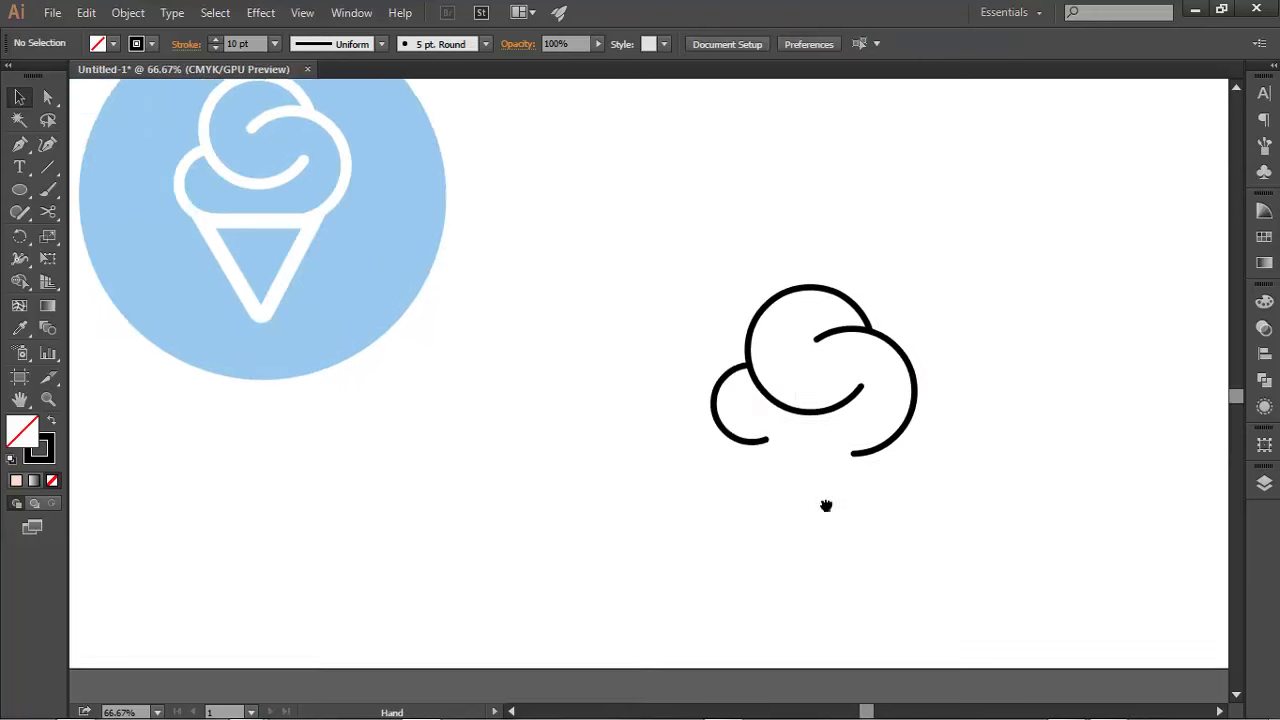
{"action": "mouse_move", "coordinate": [826, 505]}
{"action": "left_mouse_down"}
{"action": "mouse_move", "coordinate": [836, 493]}
{"action": "mouse_move", "coordinate": [705, 395]}
{"action": "left_mouse_up"}
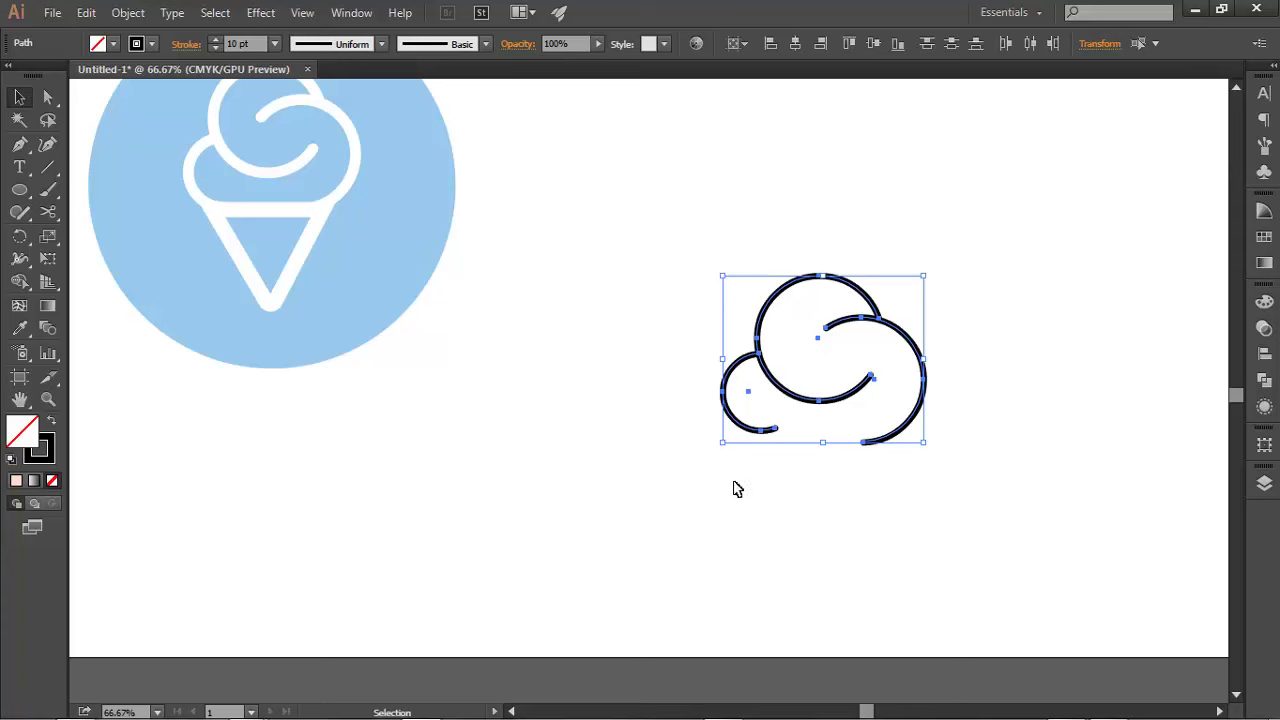
{"action": "left_click", "coordinate": [882, 50]}
{"action": "key", "text": "ctrl+z"}
{"action": "left_click", "coordinate": [740, 45]}
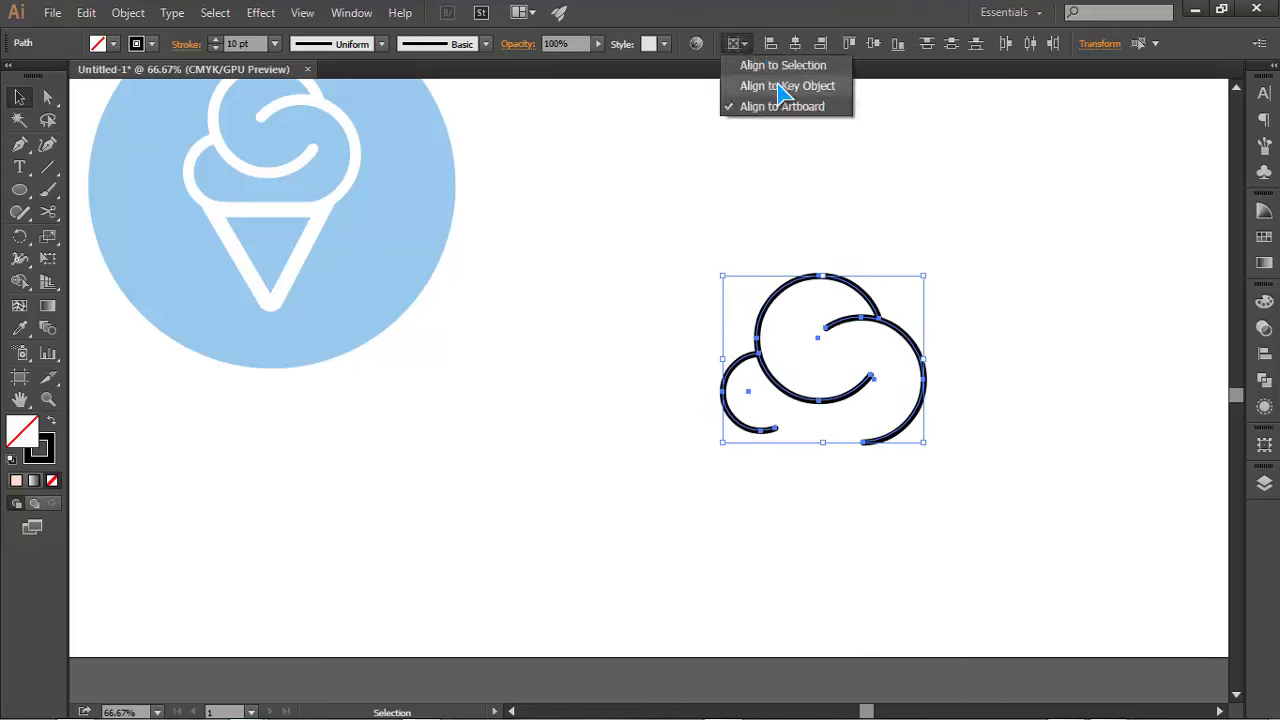
{"action": "left_click", "coordinate": [785, 86]}
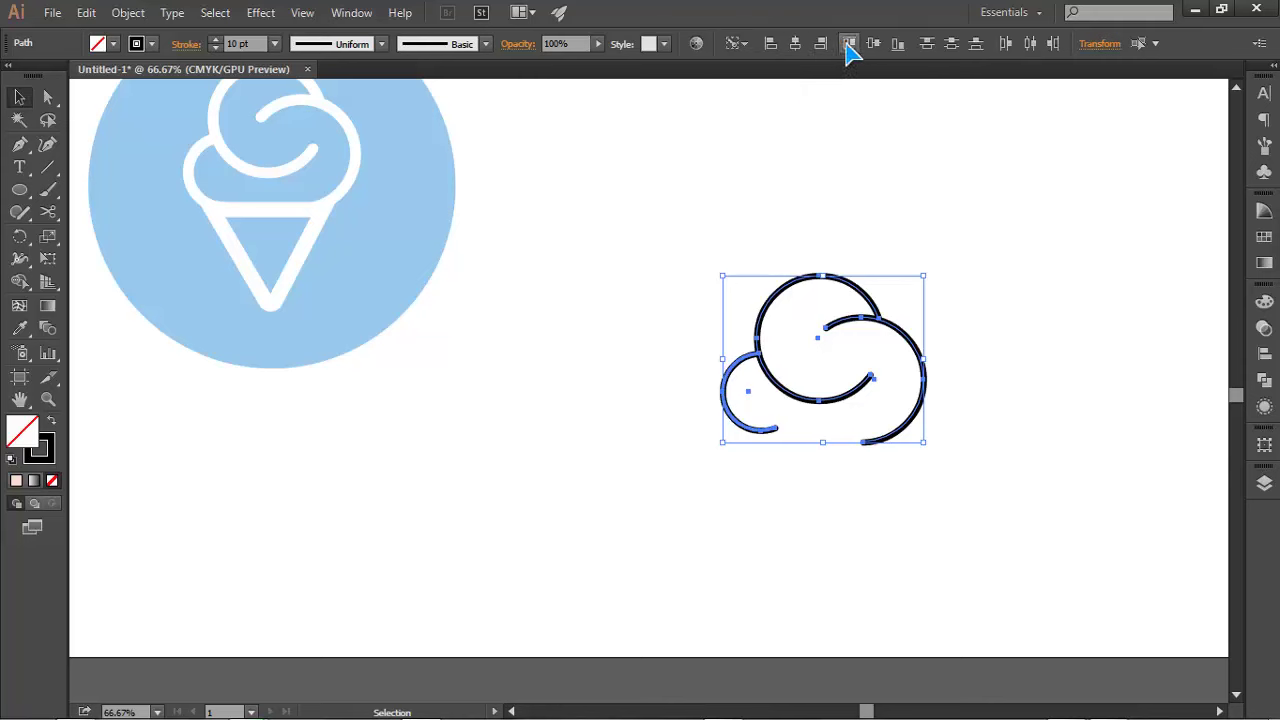
{"action": "left_click", "coordinate": [895, 45]}
{"action": "key", "text": "ctrl+z"}
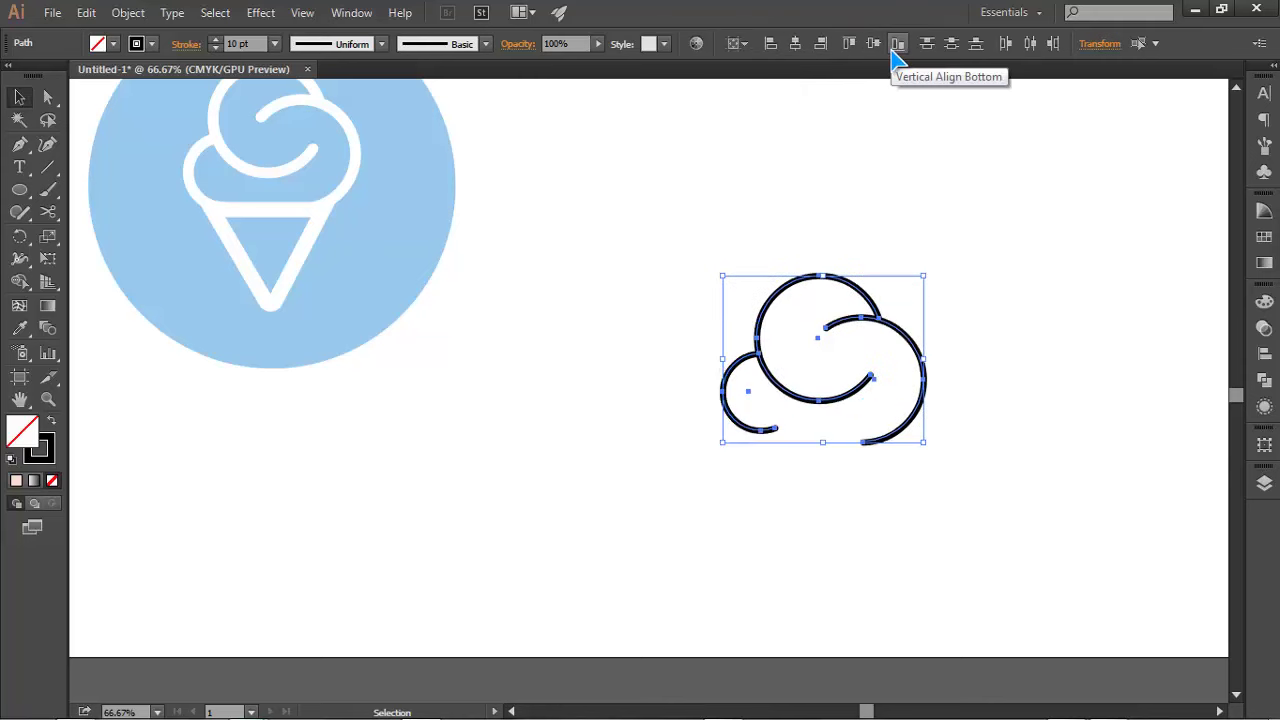
{"action": "left_click", "coordinate": [742, 410]}
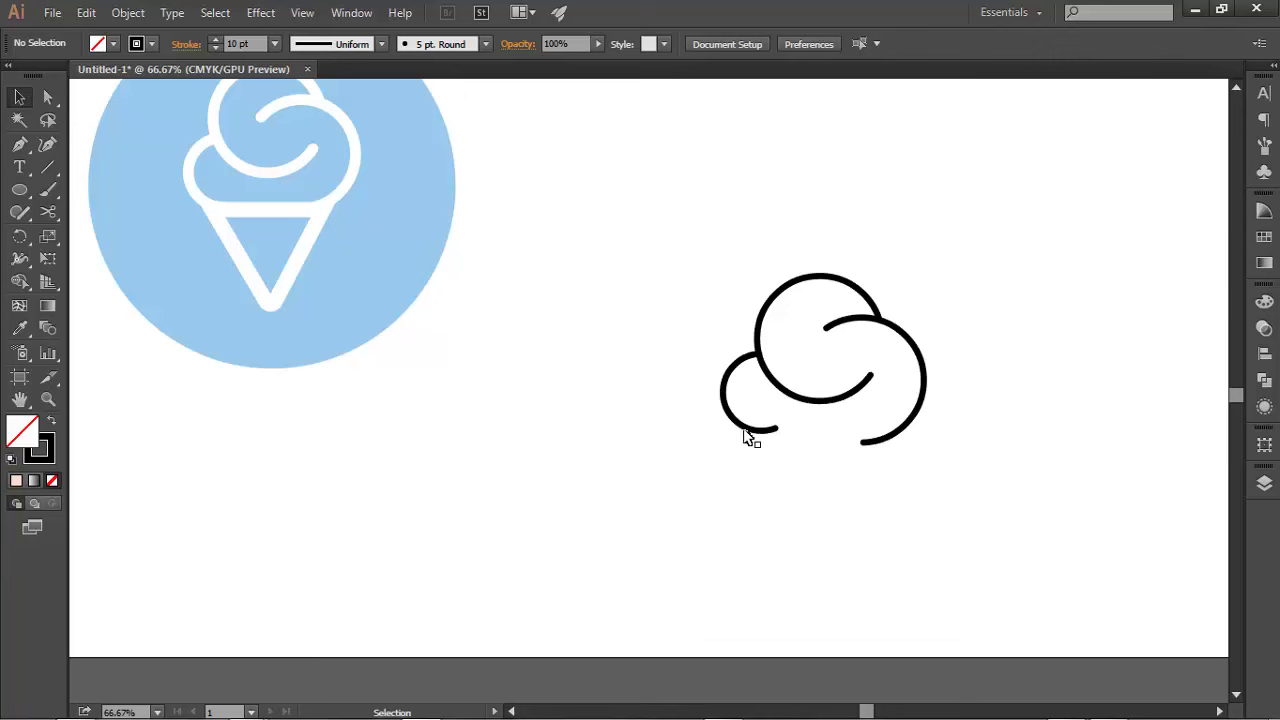
{"action": "left_click", "coordinate": [866, 439]}
{"action": "left_click", "coordinate": [720, 425], "text": "shift"}
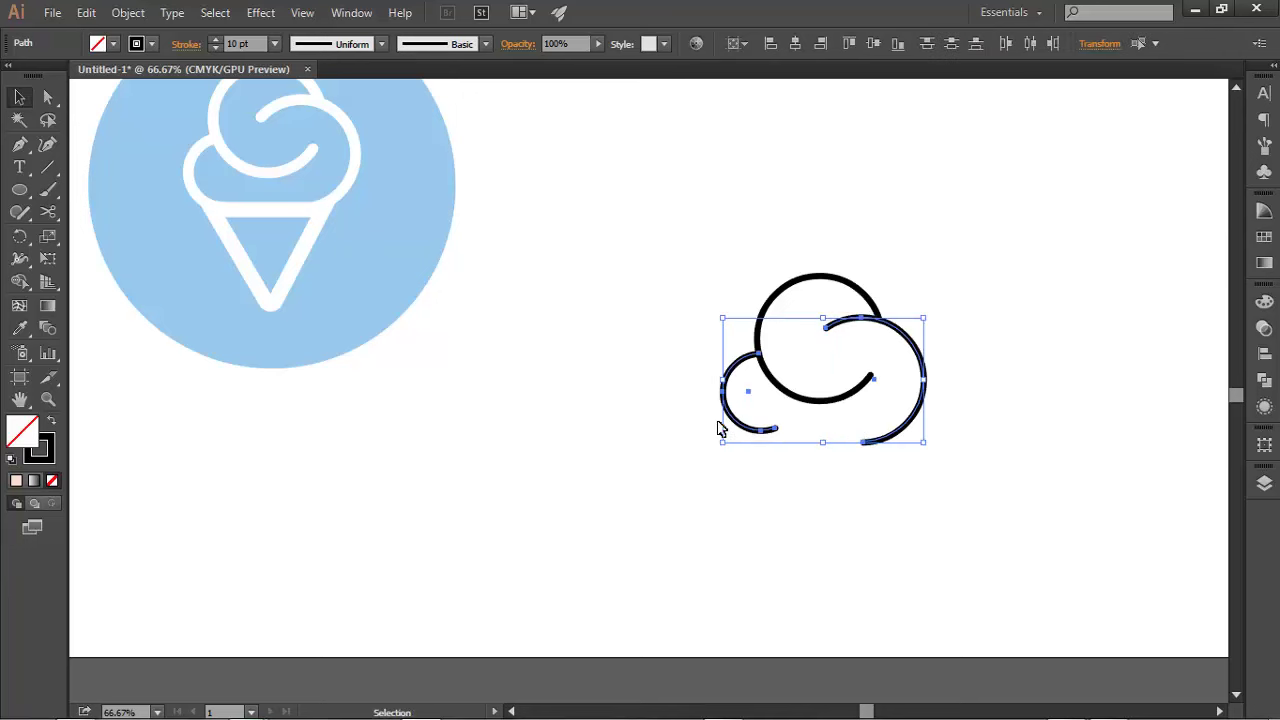
{"action": "left_click", "coordinate": [898, 43]}
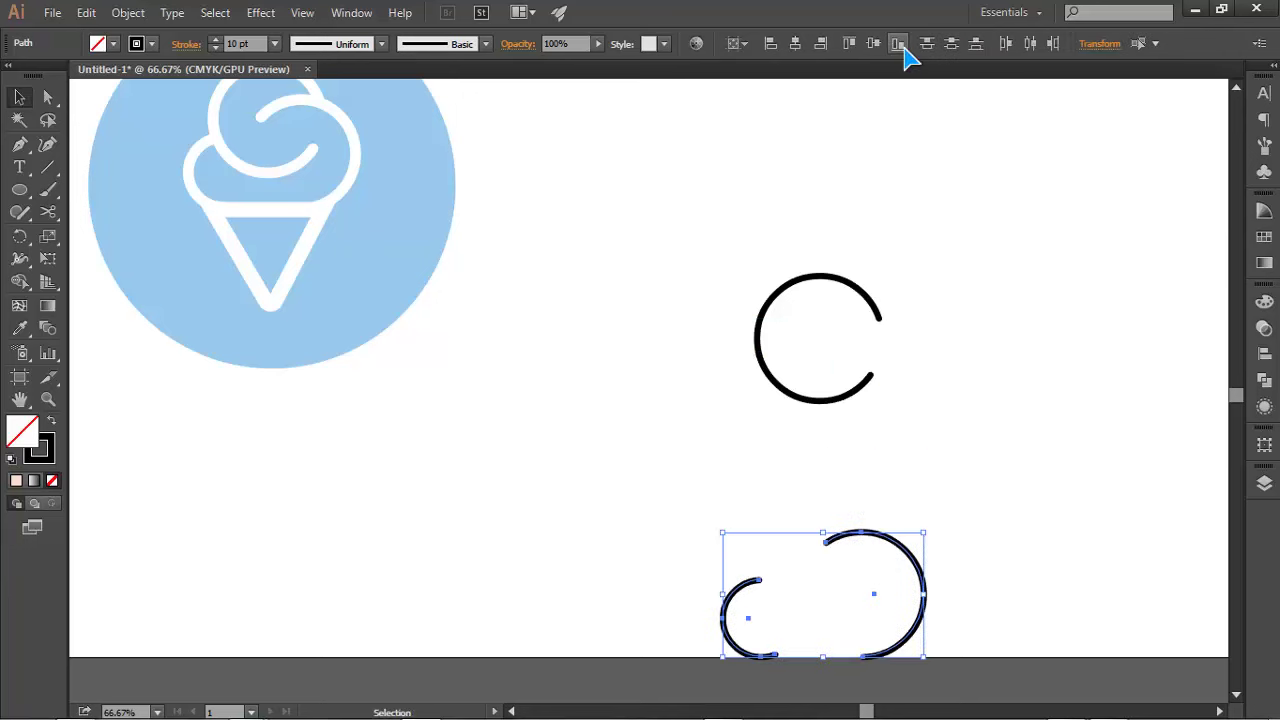
{"action": "key", "text": "ctrl+z"}
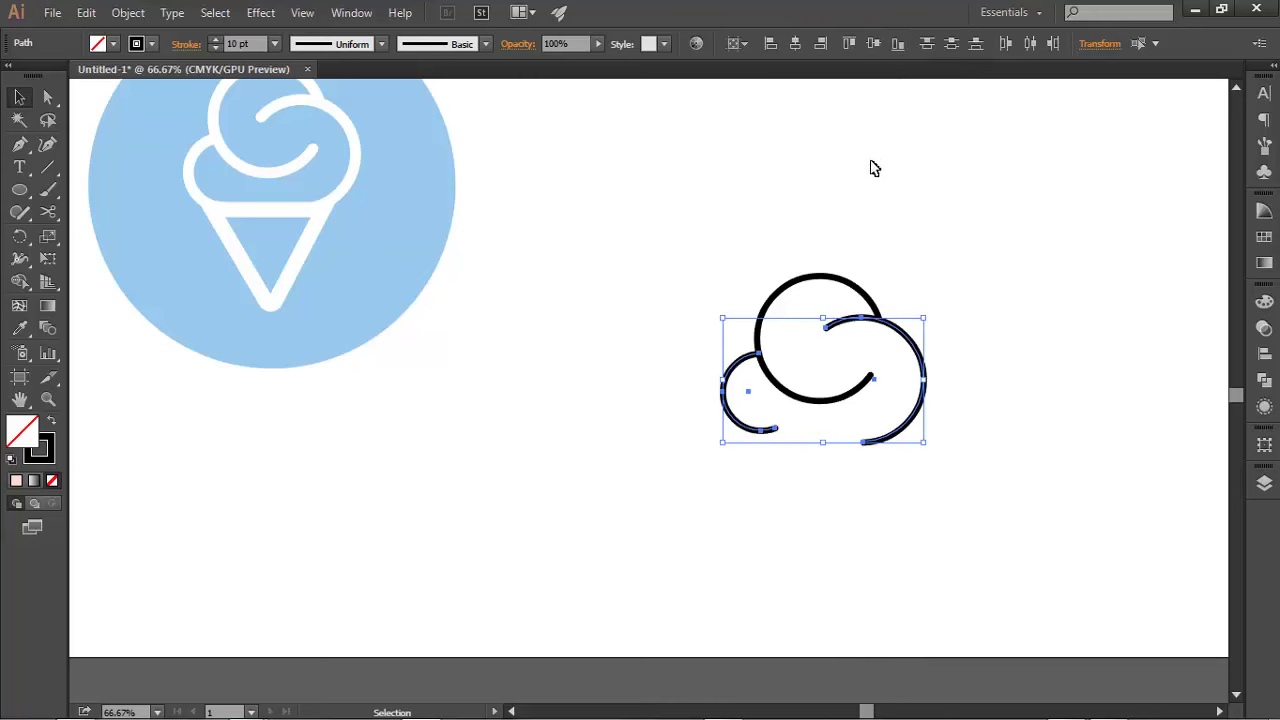
{"action": "left_click", "coordinate": [872, 168]}
{"action": "key", "text": "ctrl+z"}
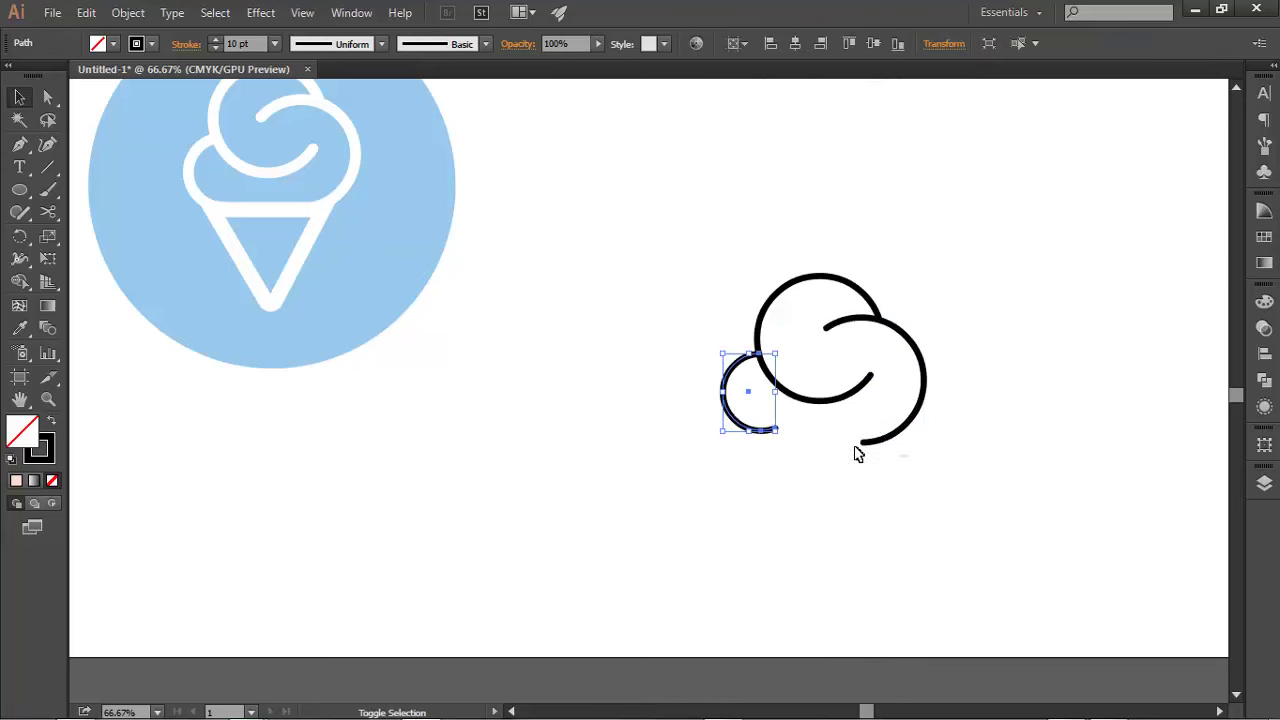
{"action": "left_click", "coordinate": [885, 436], "text": "shift"}
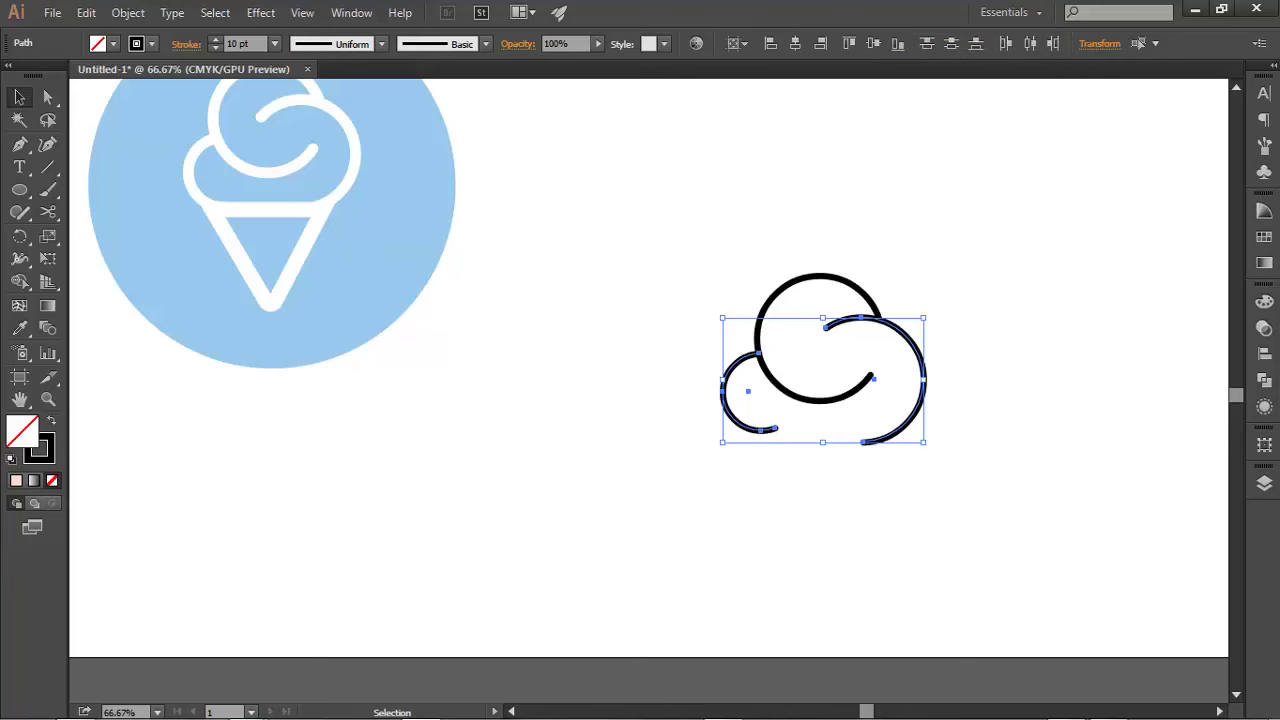
{"action": "left_click", "coordinate": [799, 555]}
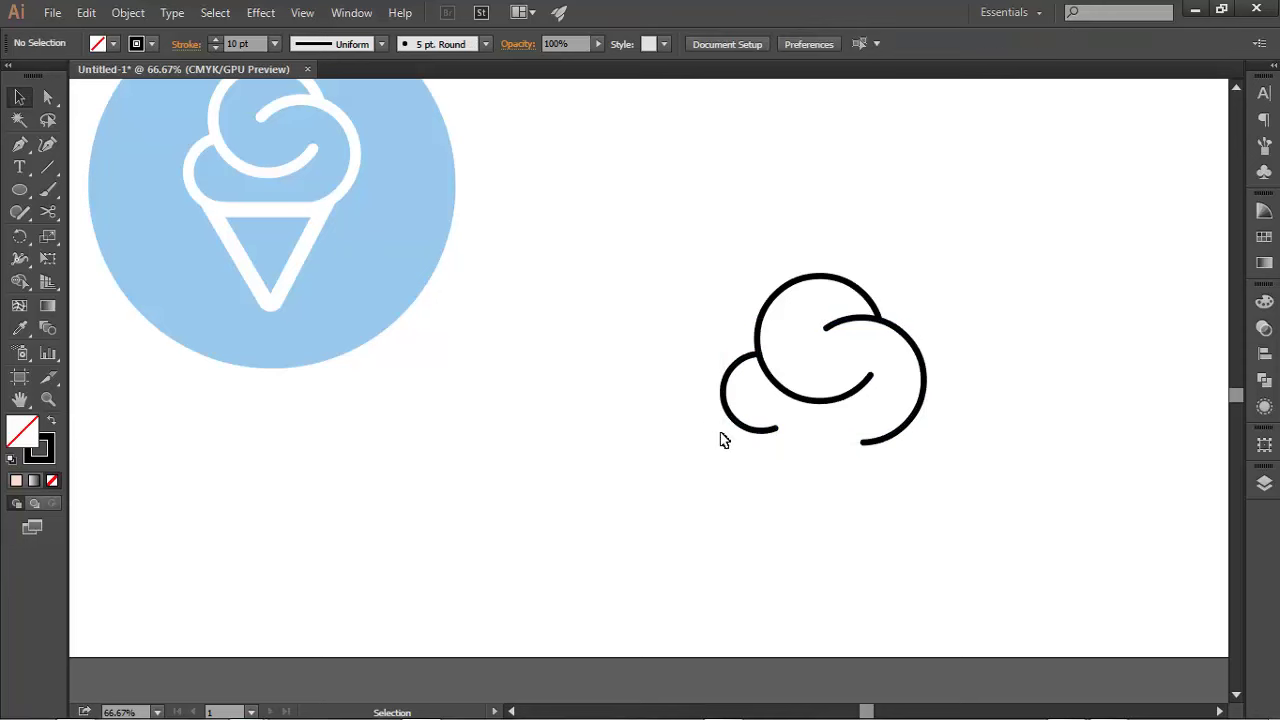
{"action": "left_click", "coordinate": [748, 433]}
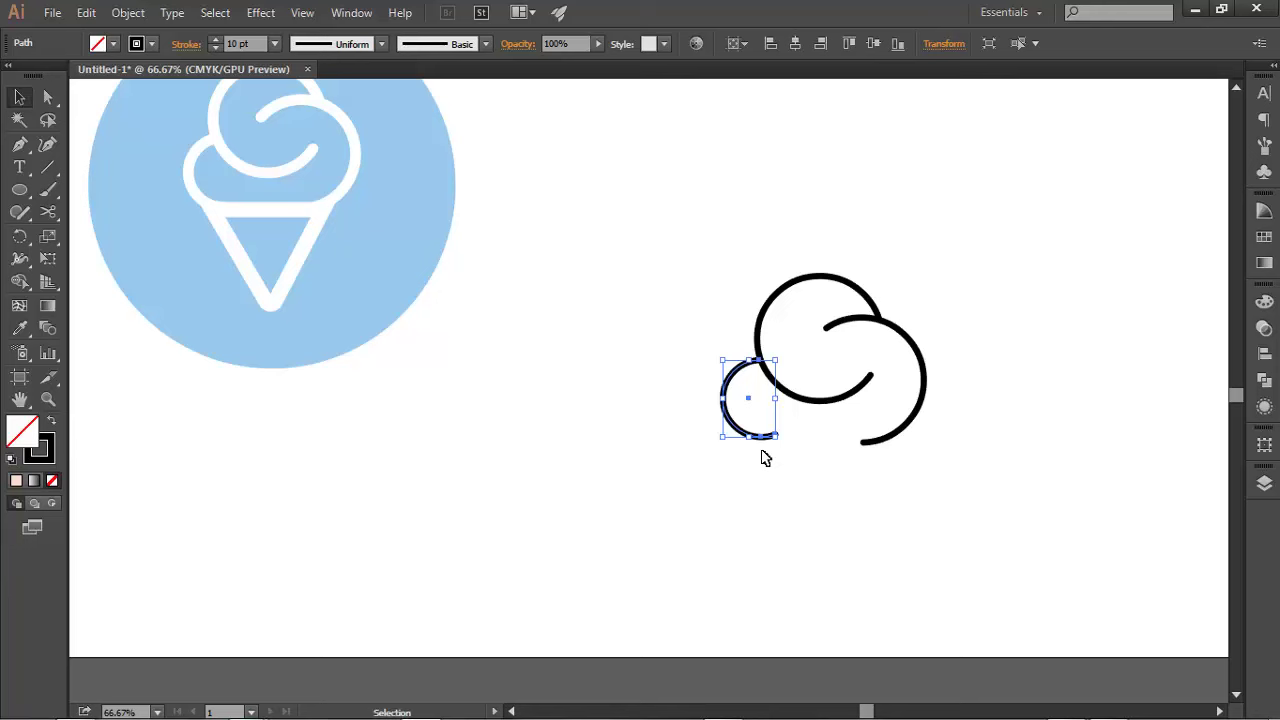
{"action": "left_click", "coordinate": [765, 458]}
{"action": "left_click_drag", "start_coordinate": [867, 470], "coordinate": [630, 352]}
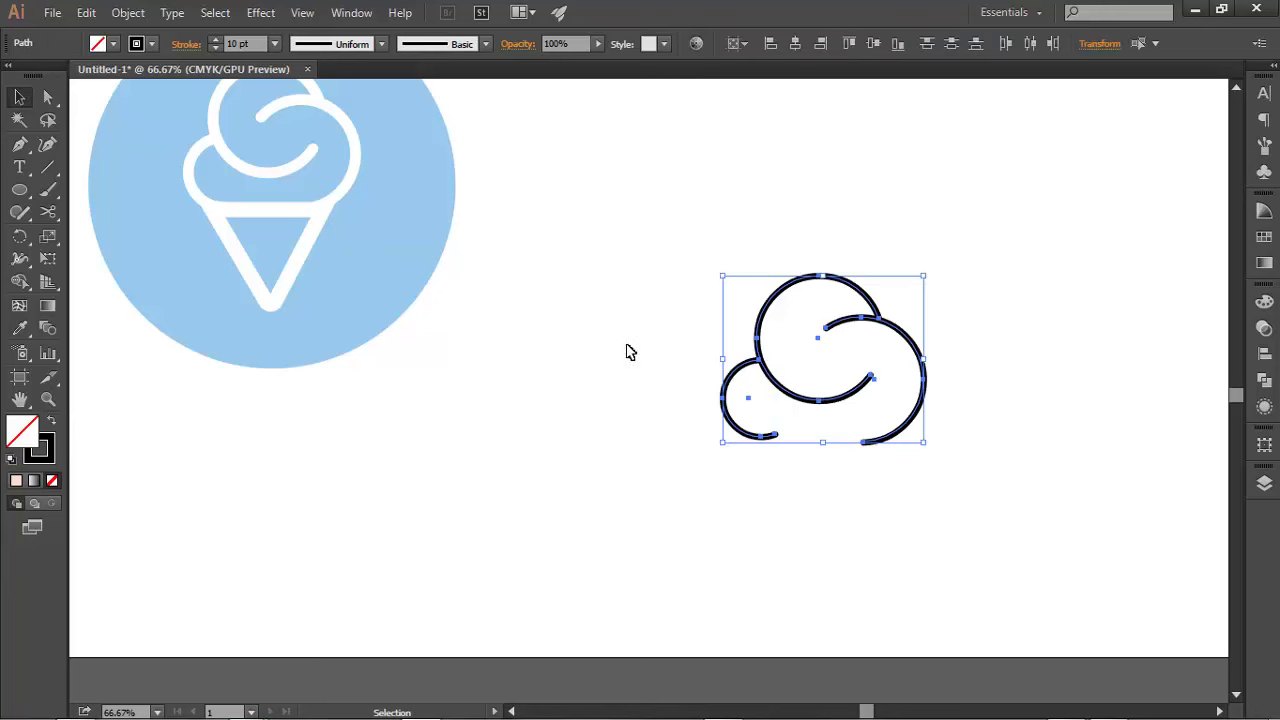
{"action": "left_click", "coordinate": [595, 354]}
{"action": "left_click_drag", "start_coordinate": [961, 510], "coordinate": [612, 366]}
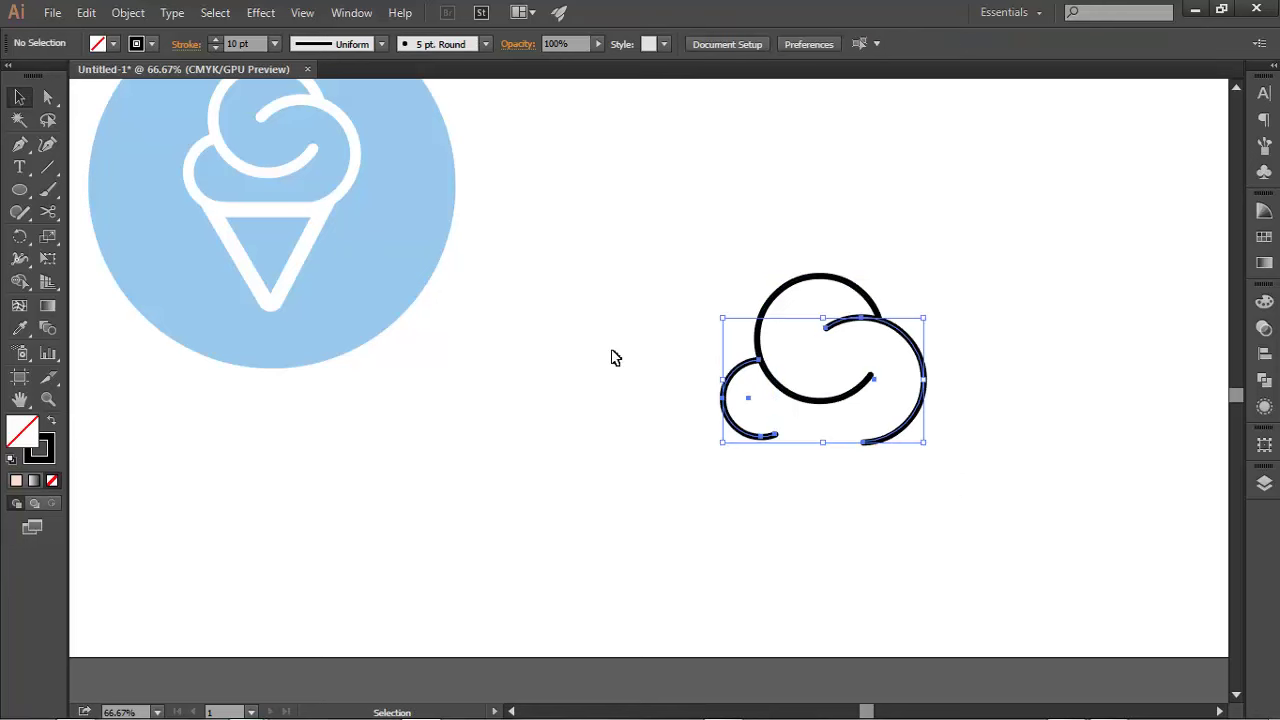
{"action": "left_click", "coordinate": [836, 507]}
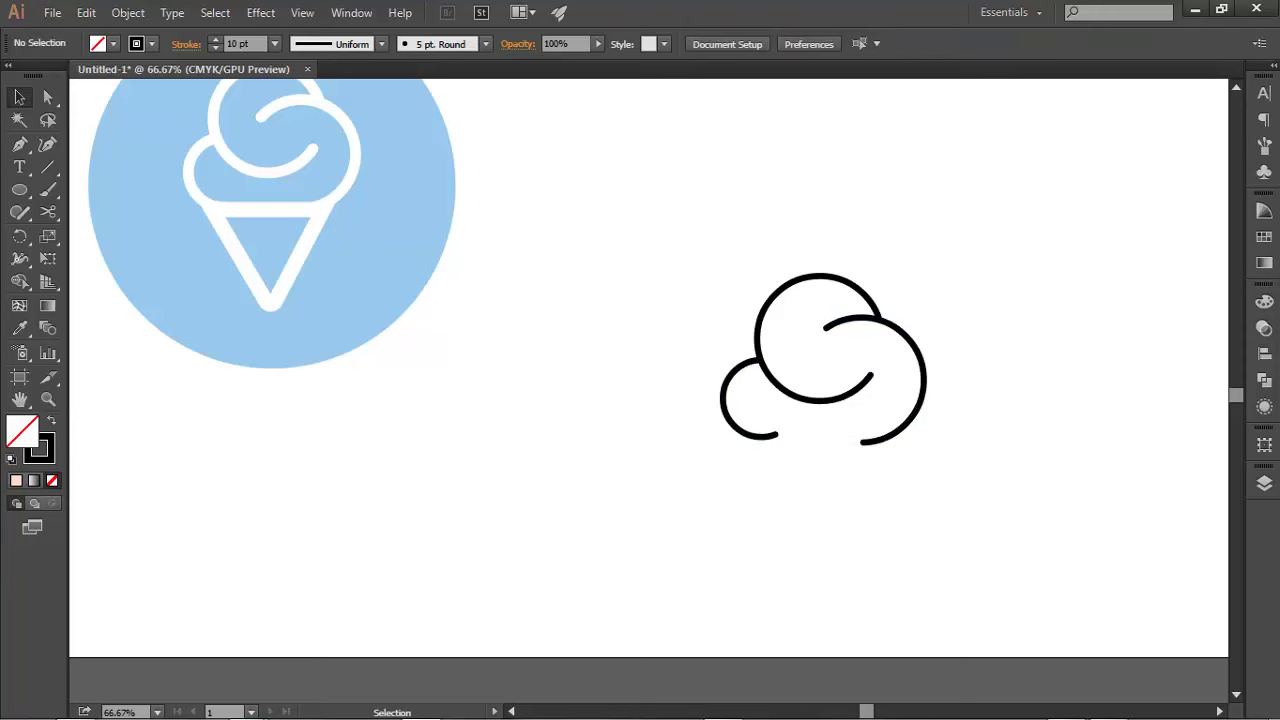
{"action": "left_click", "coordinate": [19, 144]}
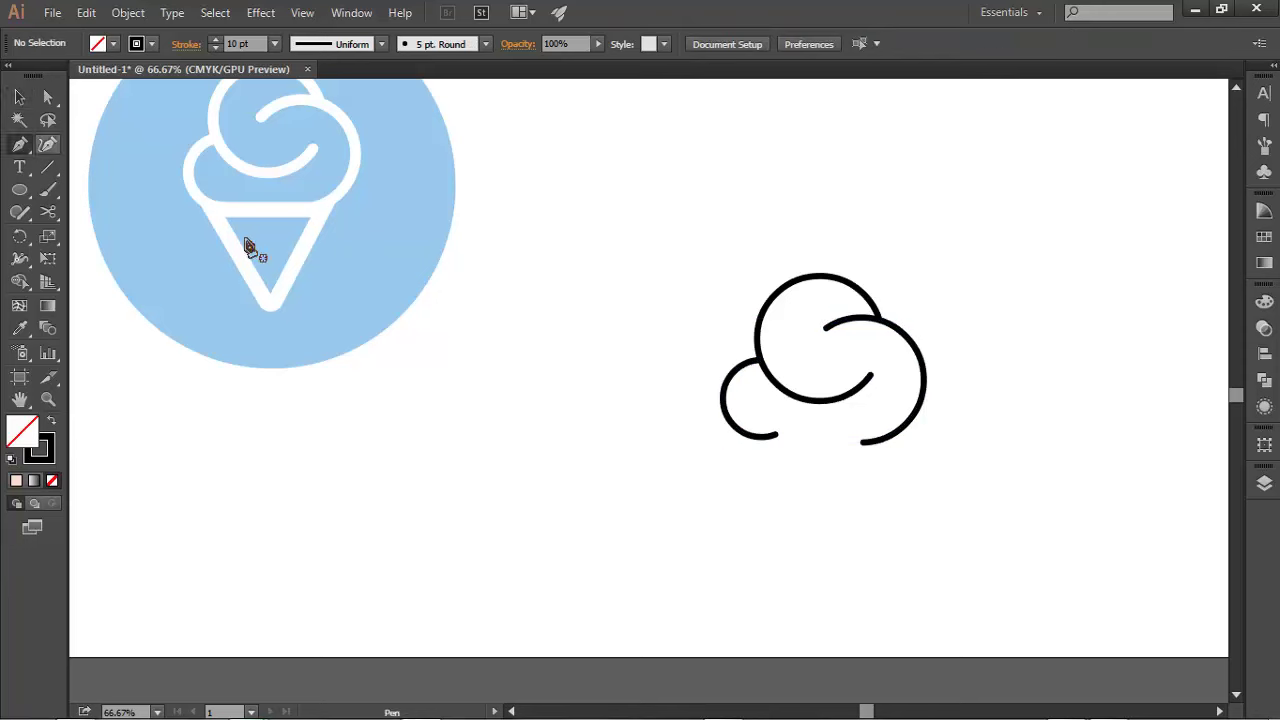
{"action": "left_click", "coordinate": [761, 437]}
{"action": "left_click", "coordinate": [878, 441]}
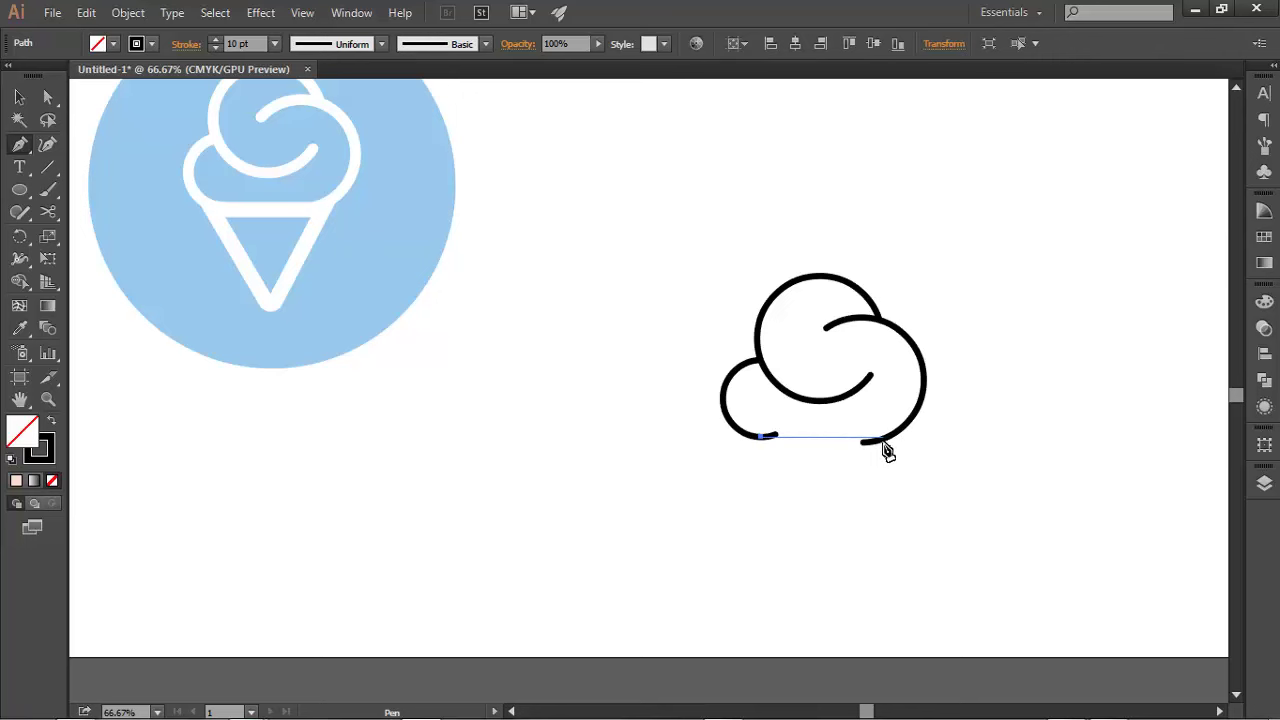
{"action": "left_click_drag", "start_coordinate": [880, 444], "coordinate": [833, 542]}
{"action": "left_click", "coordinate": [833, 540]}
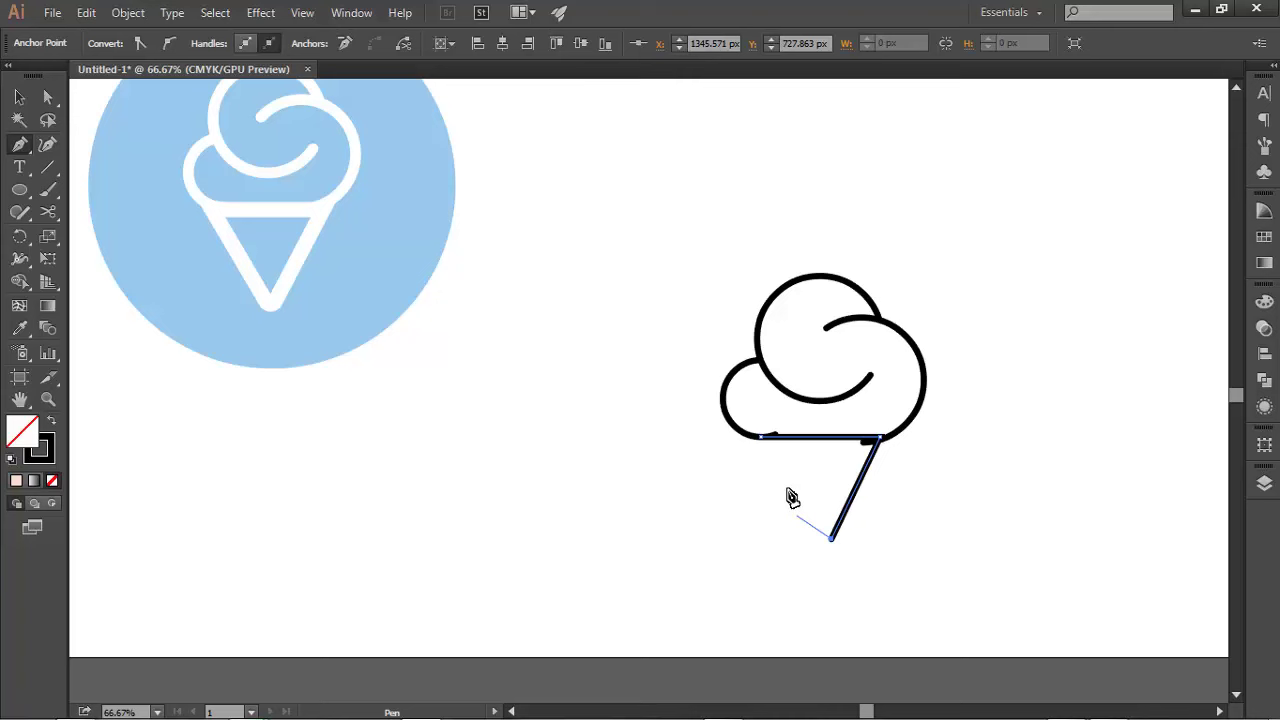
{"action": "left_click", "coordinate": [766, 444]}
{"action": "key", "text": "ctrl+z"}
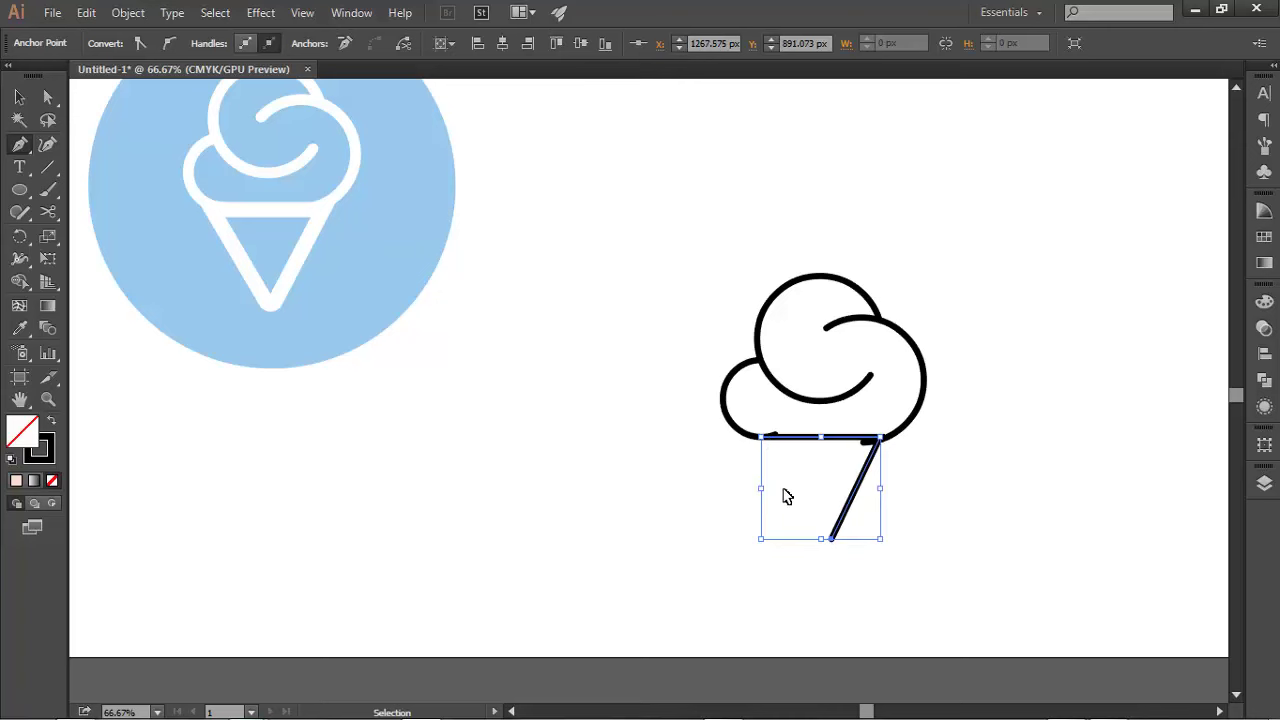
{"action": "key", "text": "ctrl+z"}
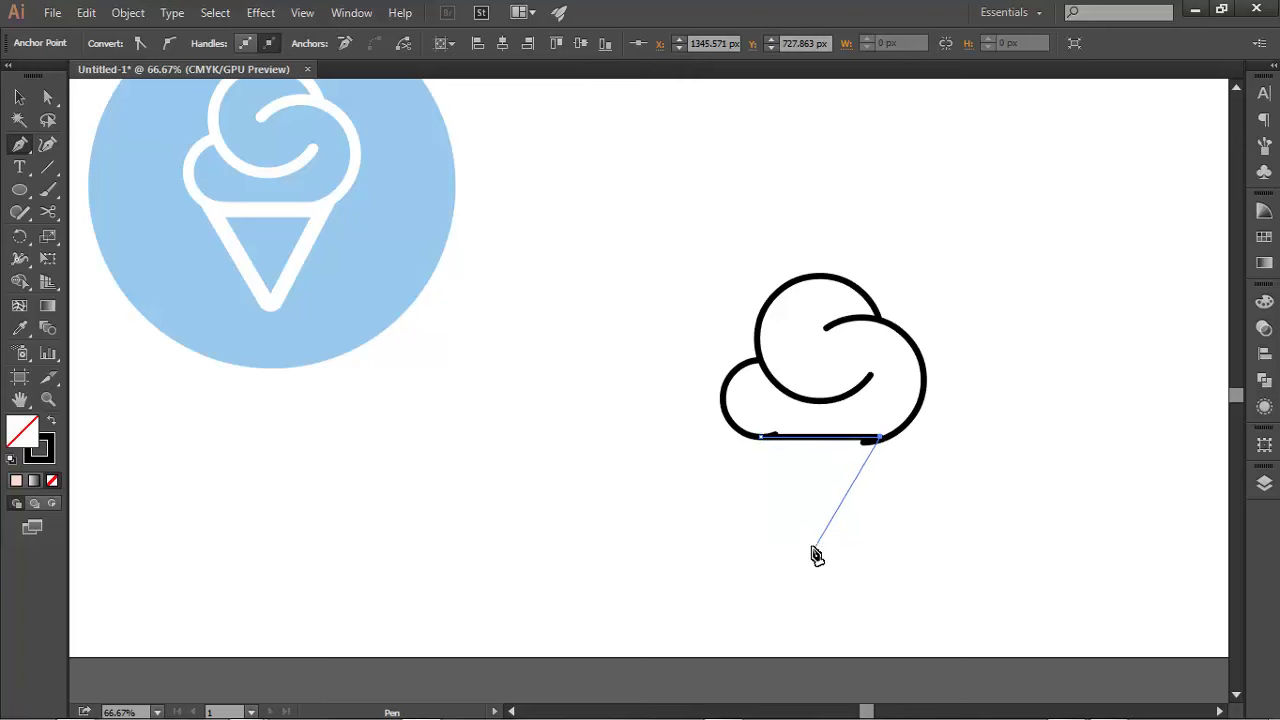
{"action": "left_click", "coordinate": [812, 545]}
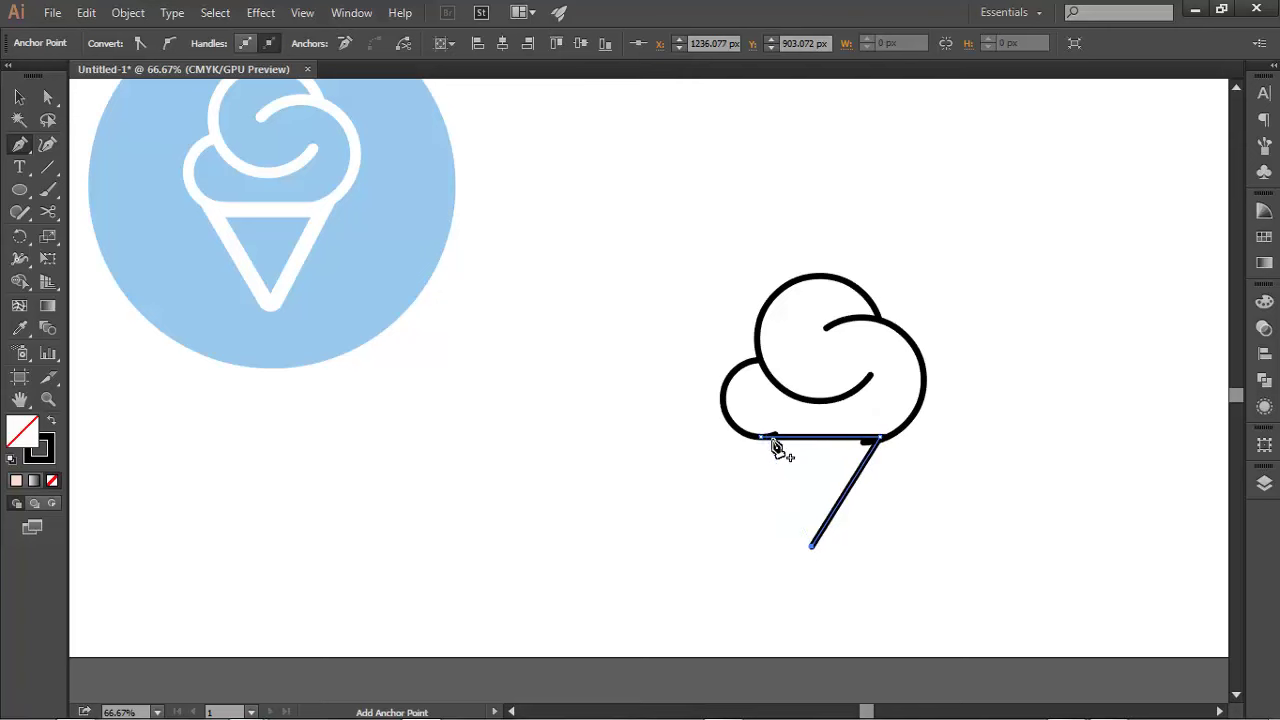
{"action": "left_click", "coordinate": [762, 437]}
{"action": "key", "text": "ctrl+z"}
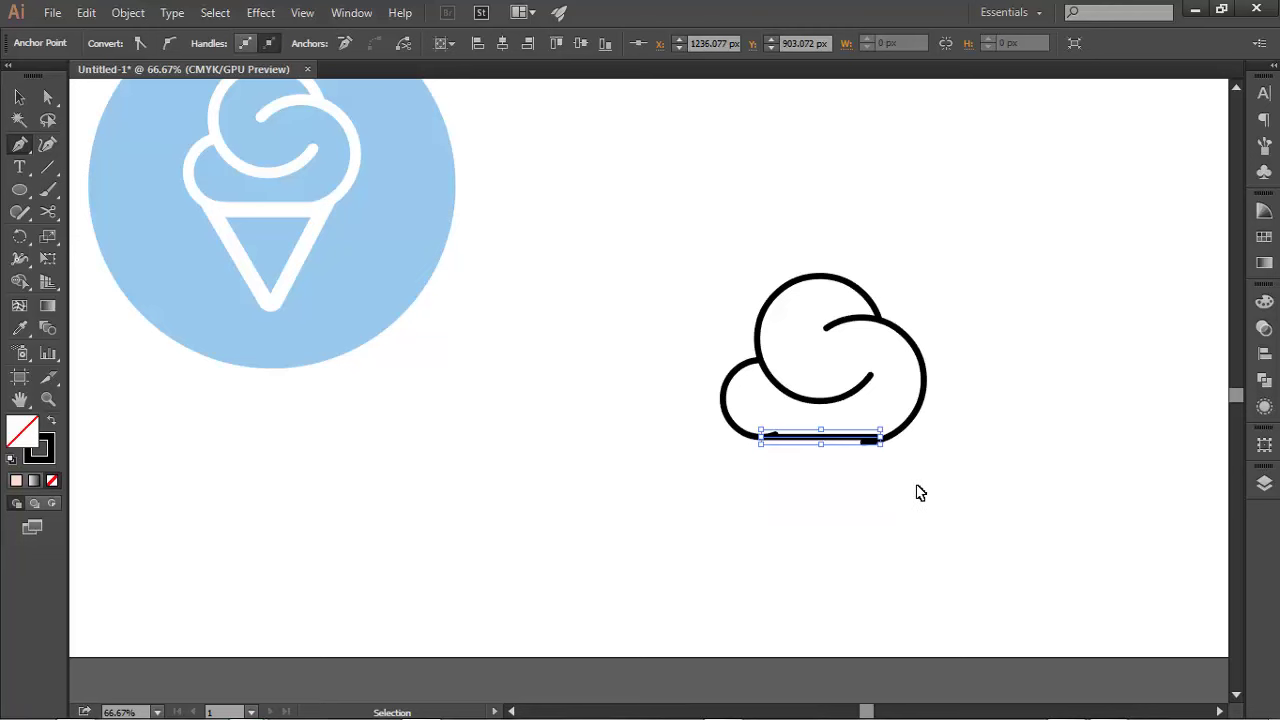
{"action": "key", "text": "ctrl+z"}
{"action": "left_click", "coordinate": [935, 497], "text": "ctrl"}
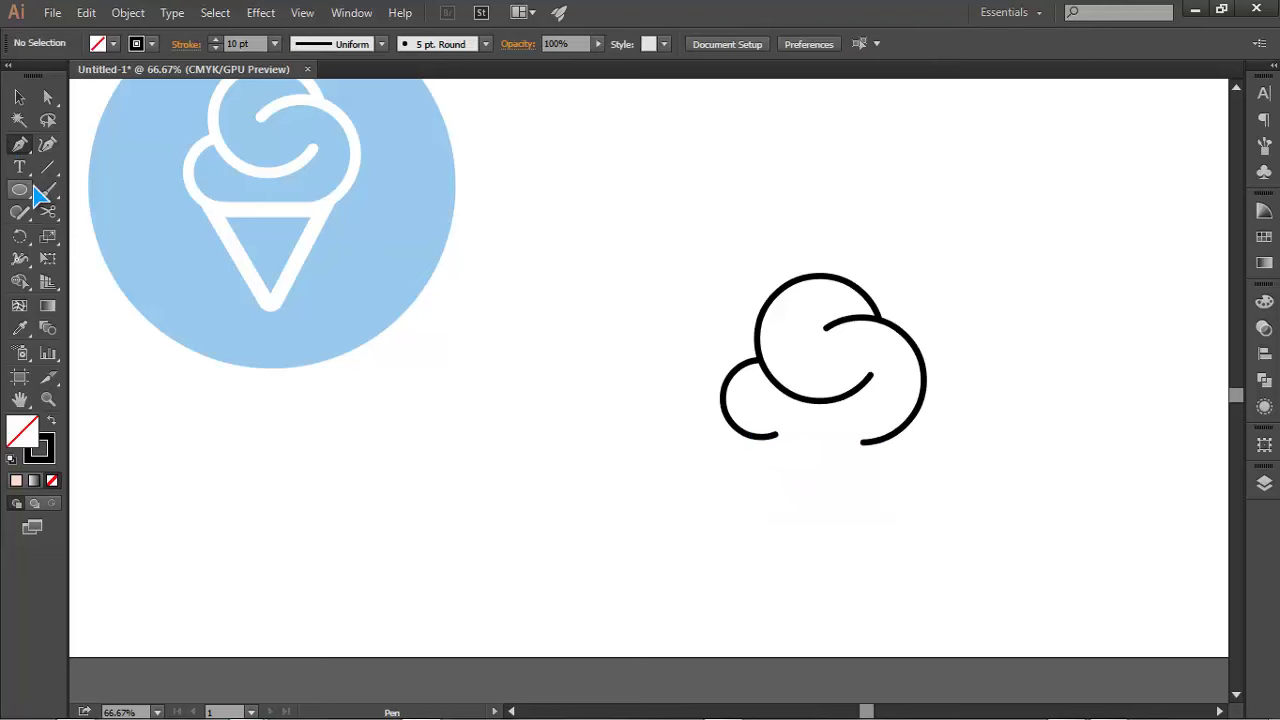
- Create a 3-point star triangle and enlarge it to cone size
{"action": "left_click", "coordinate": [21, 191]}
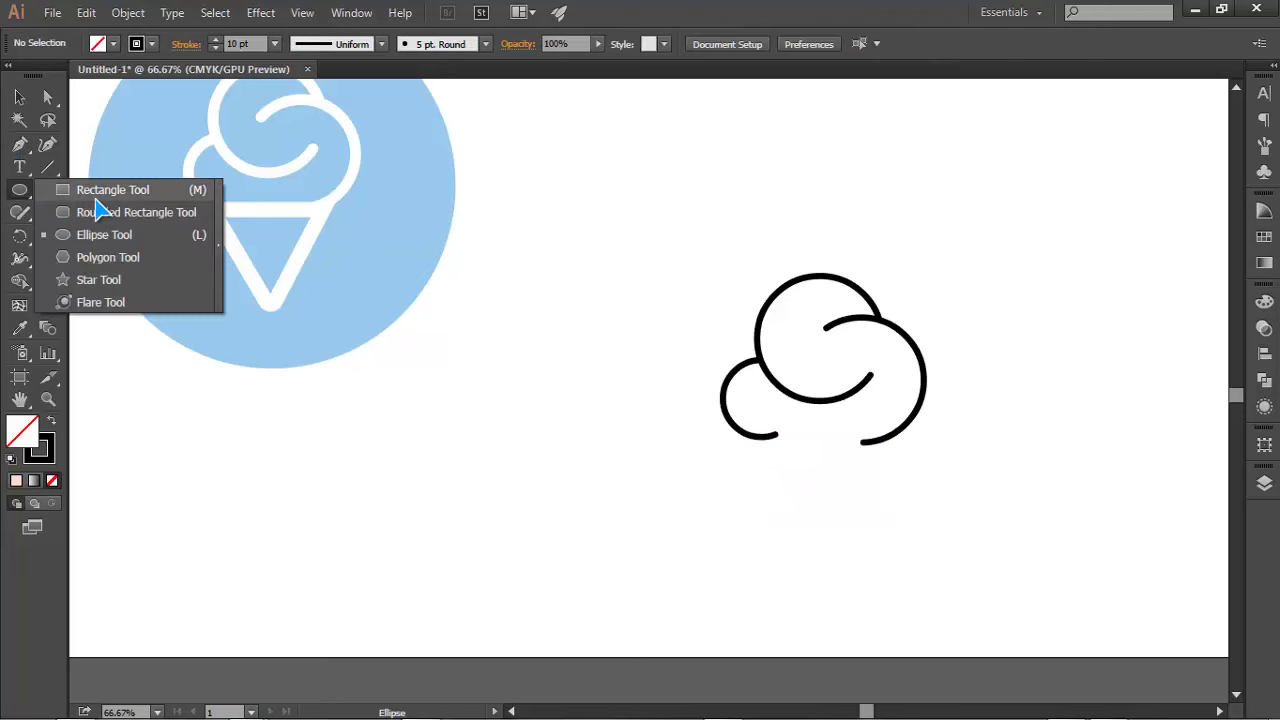
{"action": "left_click", "coordinate": [100, 280]}
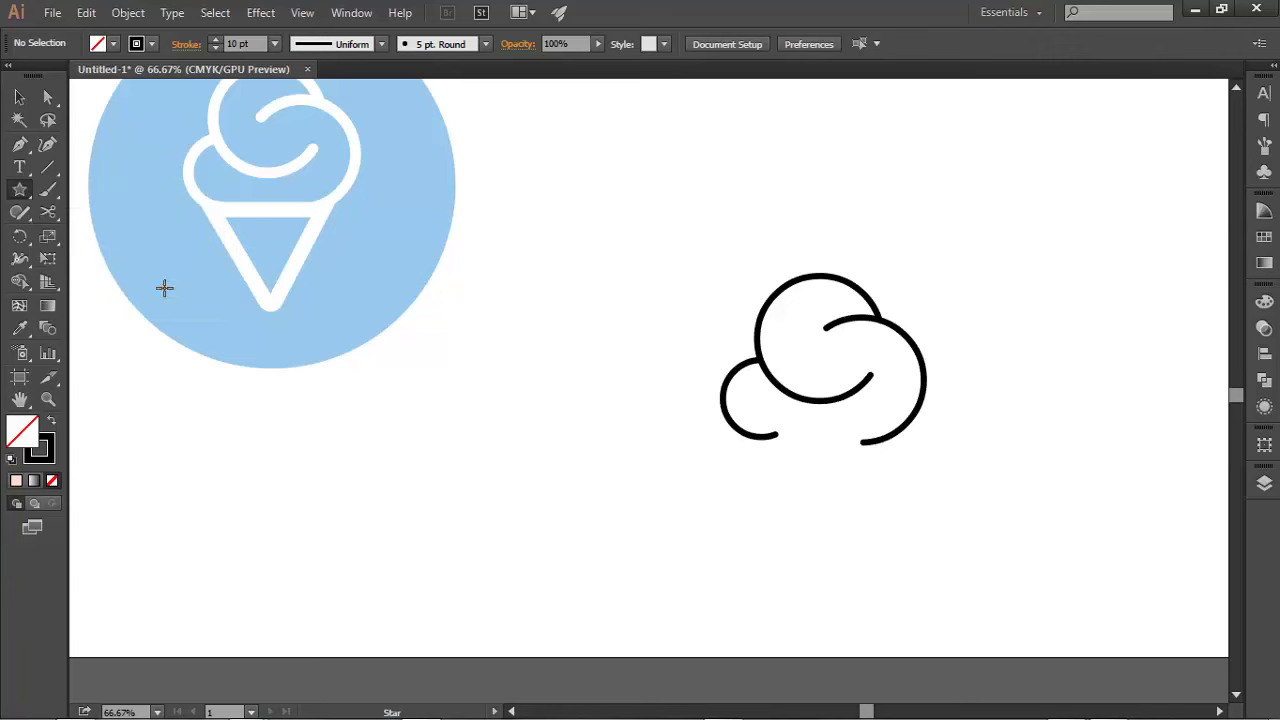
{"action": "left_click", "coordinate": [520, 503]}
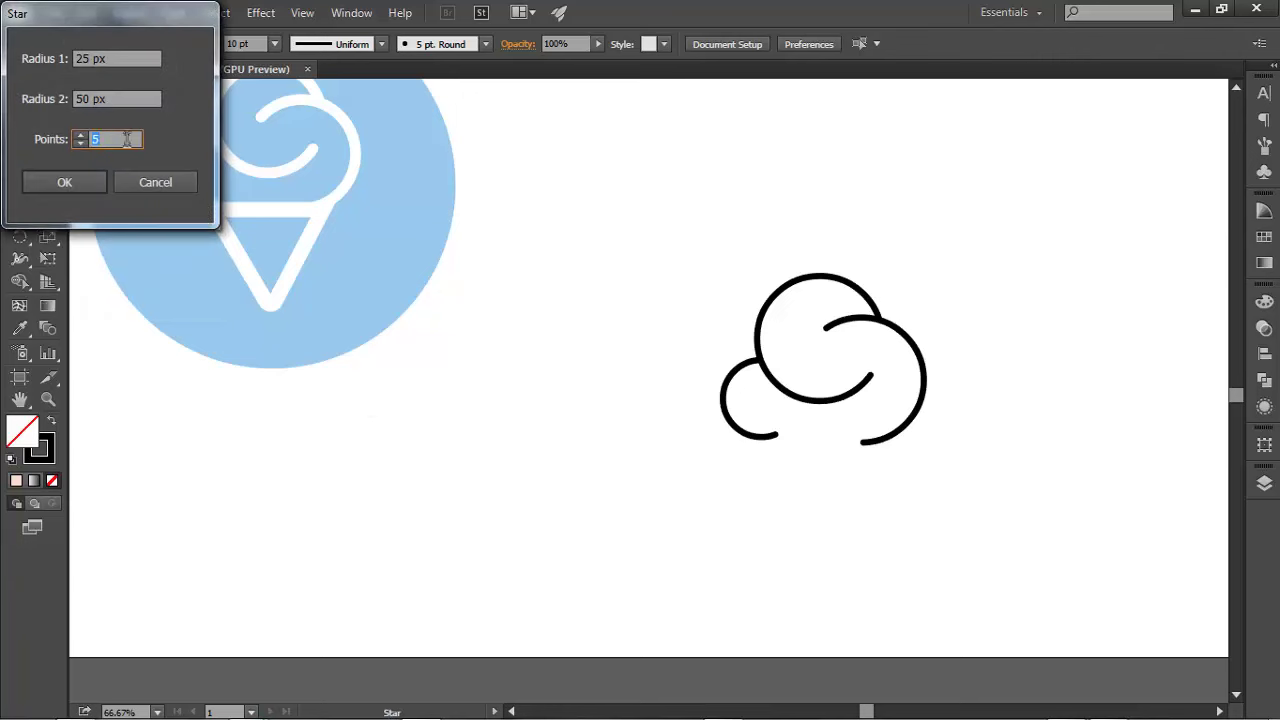
{"action": "key", "text": "Return"}
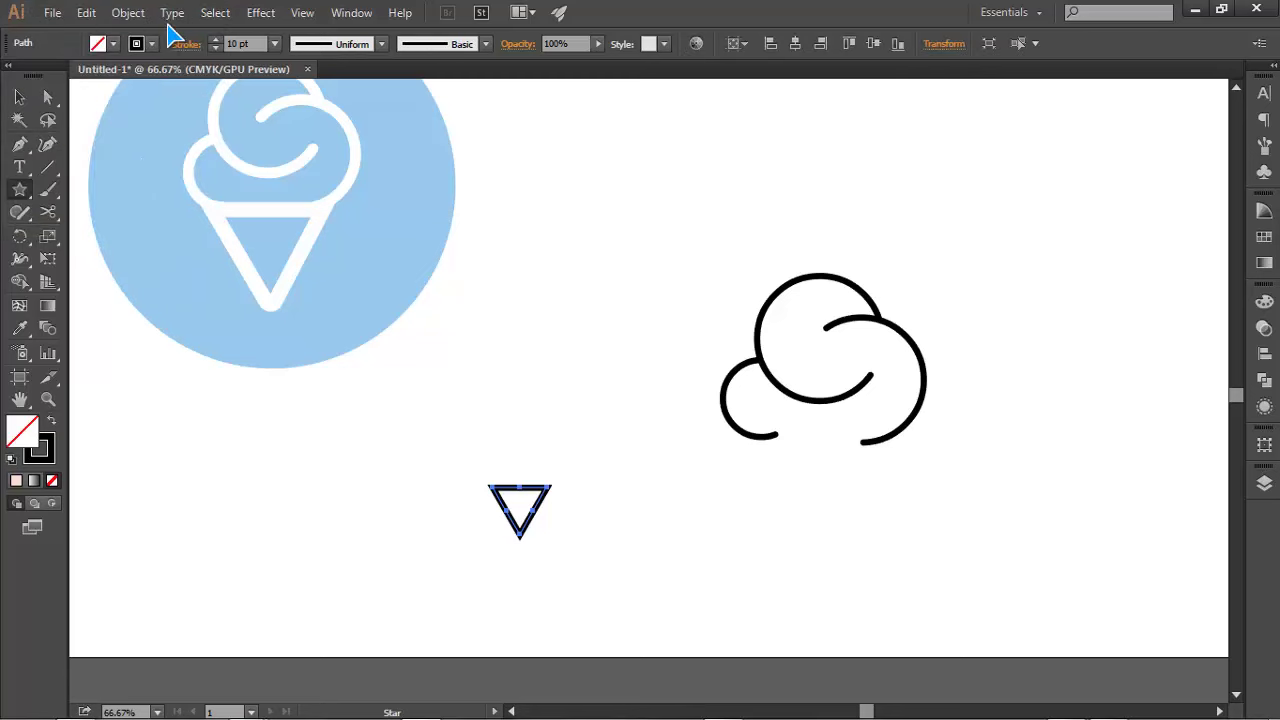
{"action": "left_click", "coordinate": [20, 97]}
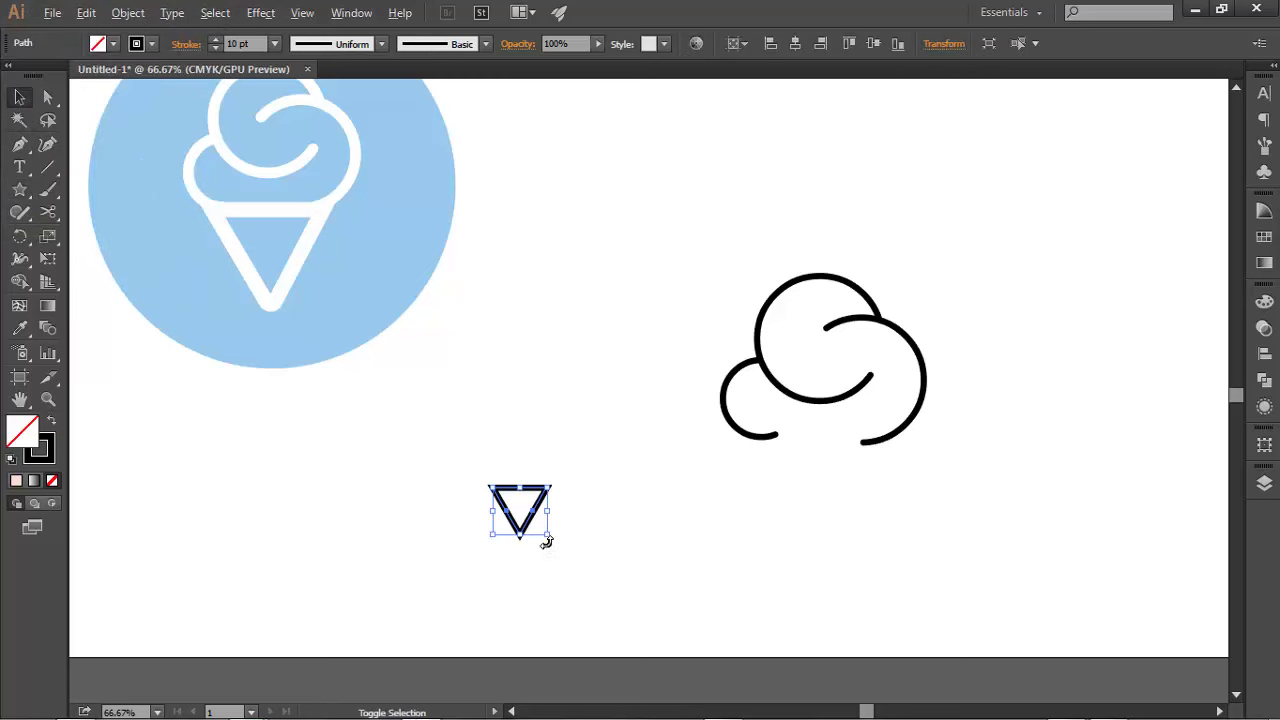
{"action": "mouse_move", "coordinate": [548, 541]}
{"action": "left_mouse_down"}
{"action": "mouse_move", "coordinate": [560, 553]}
{"action": "mouse_move", "coordinate": [832, 510]}
{"action": "left_mouse_up"}
- Place the triangle beneath the cloud as the cone
{"action": "left_click", "coordinate": [897, 526]}
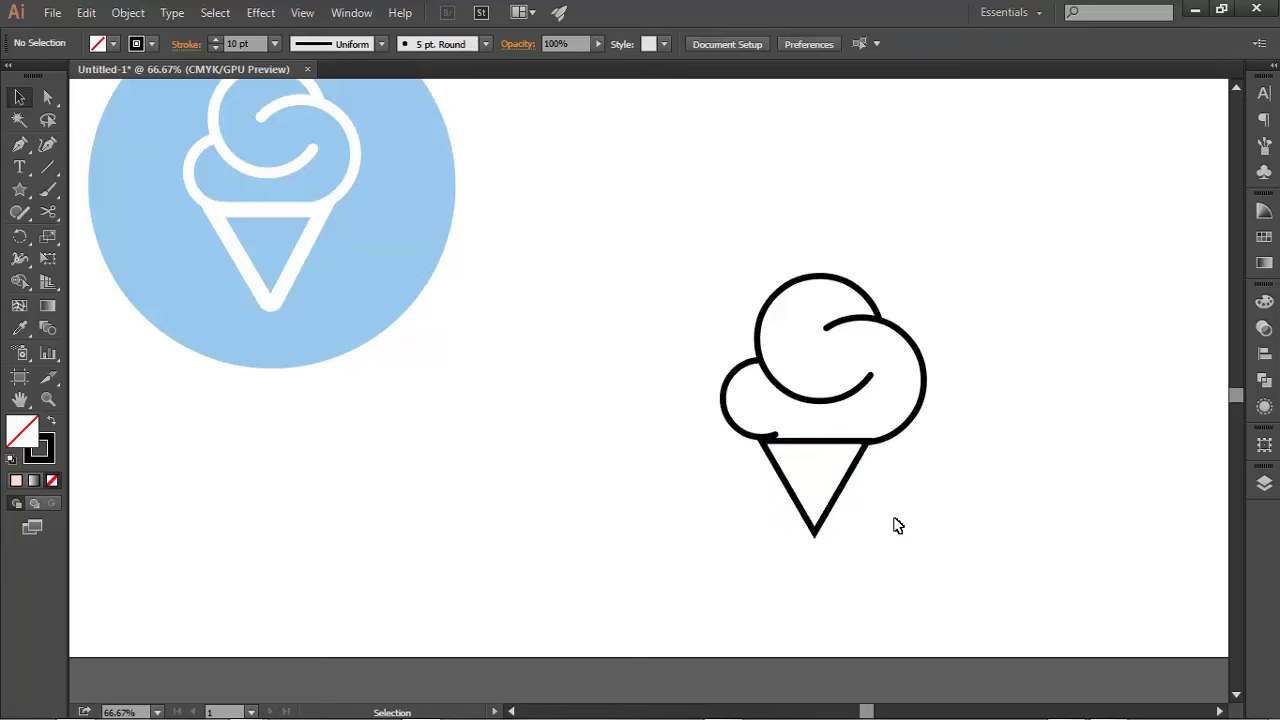
{"action": "scroll", "coordinate": [880, 526], "scroll_direction": "up", "scroll_amount": 1}
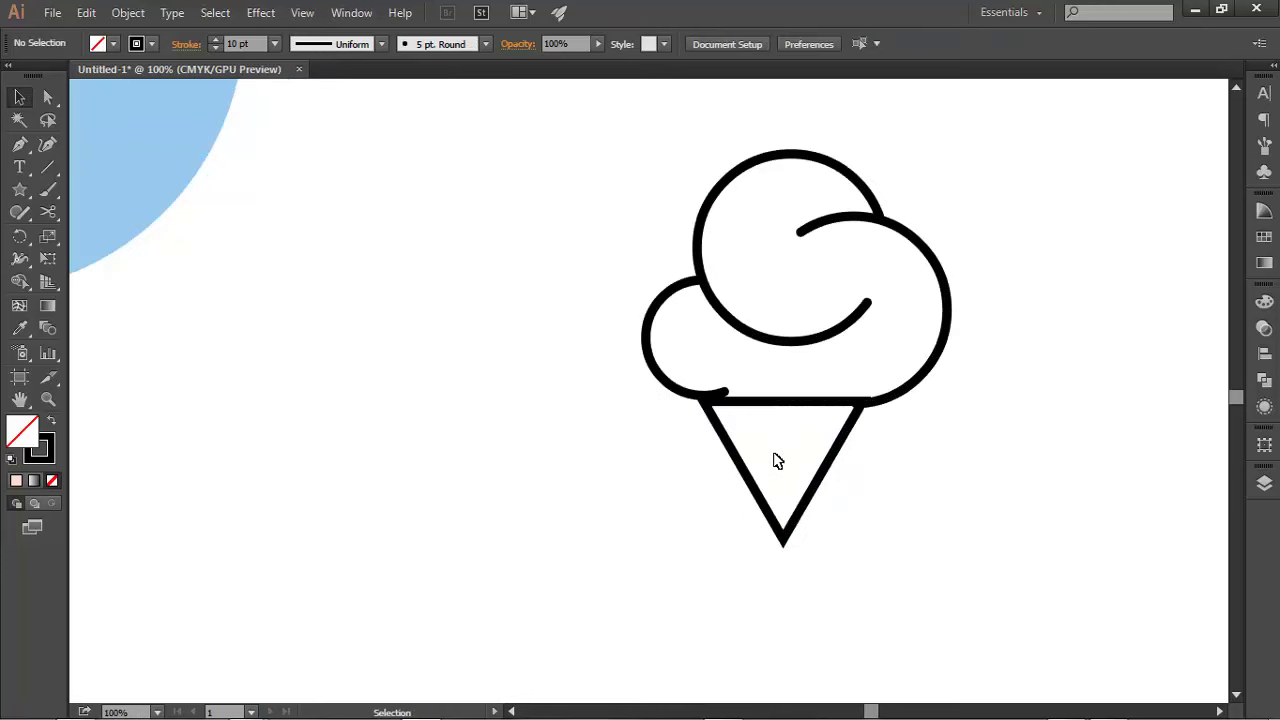
{"action": "left_click", "coordinate": [771, 485]}
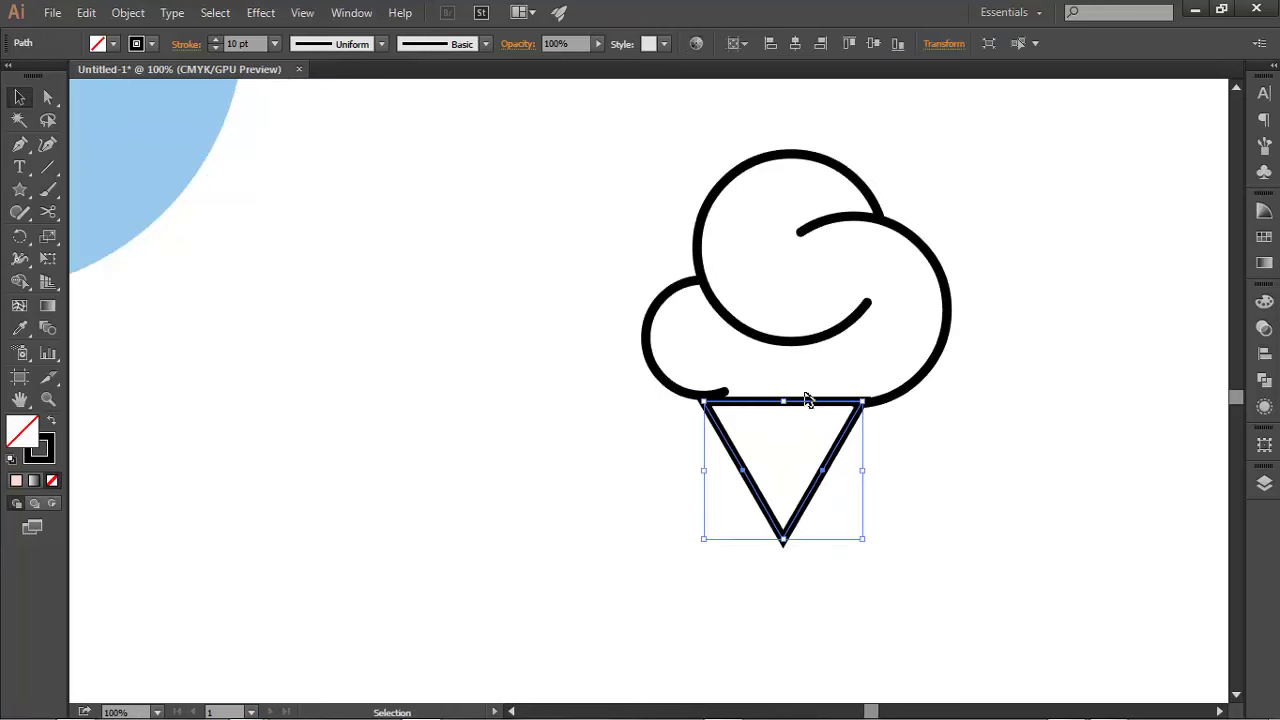
{"action": "left_click", "coordinate": [900, 505]}
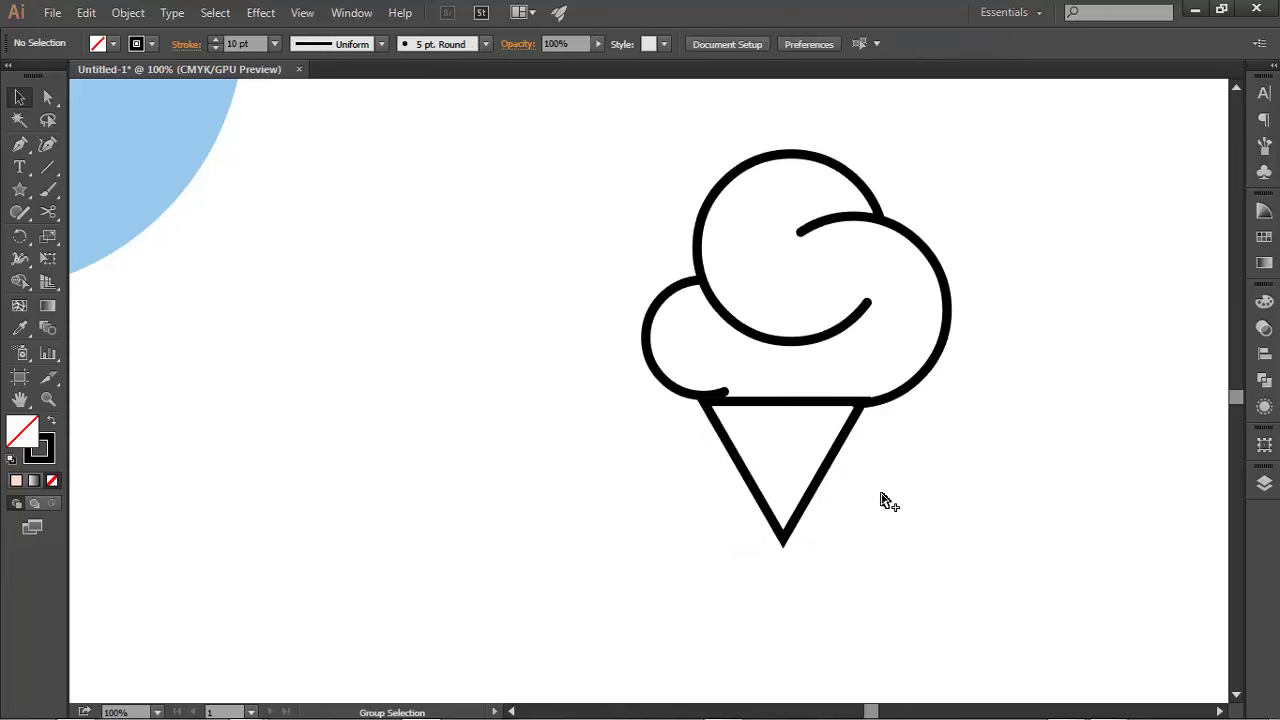
{"action": "scroll", "coordinate": [880, 503], "scroll_direction": "down", "scroll_amount": 1}
{"action": "scroll", "coordinate": [880, 503], "scroll_direction": "down", "scroll_amount": 1}
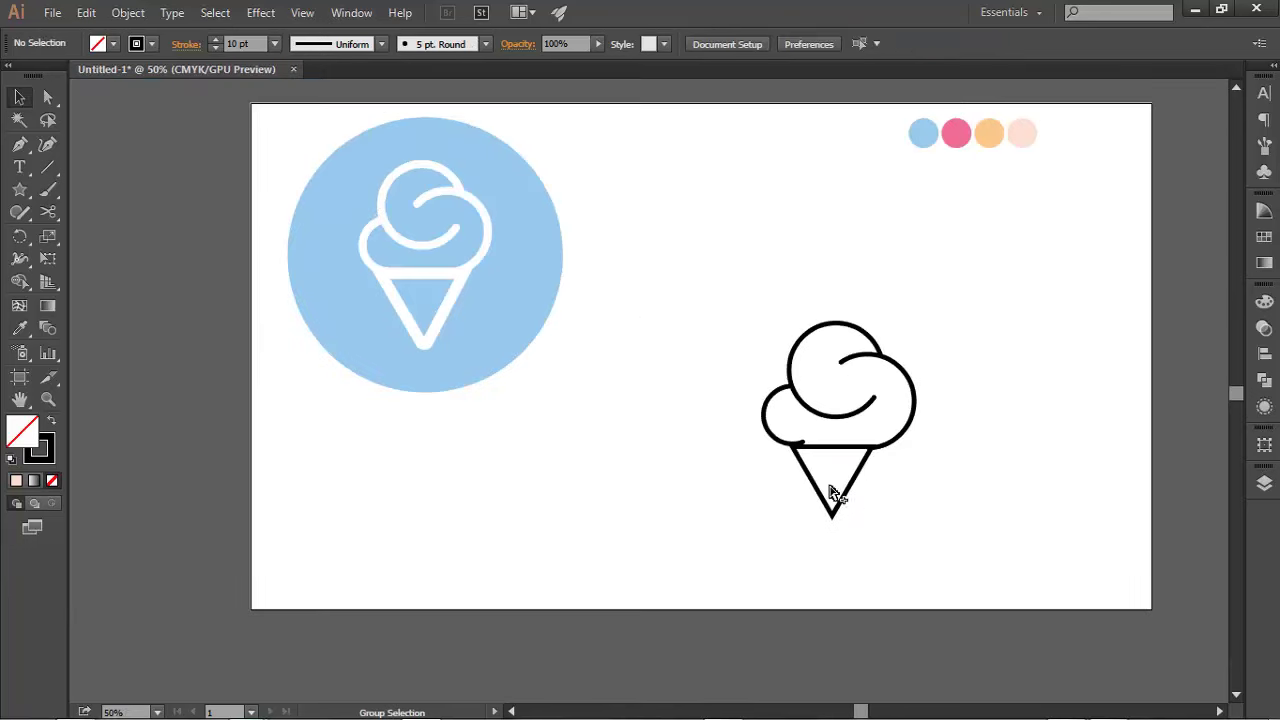
{"action": "scroll", "coordinate": [840, 495], "scroll_direction": "up", "scroll_amount": 1}
{"action": "scroll", "coordinate": [748, 440], "scroll_direction": "up", "scroll_amount": 1}
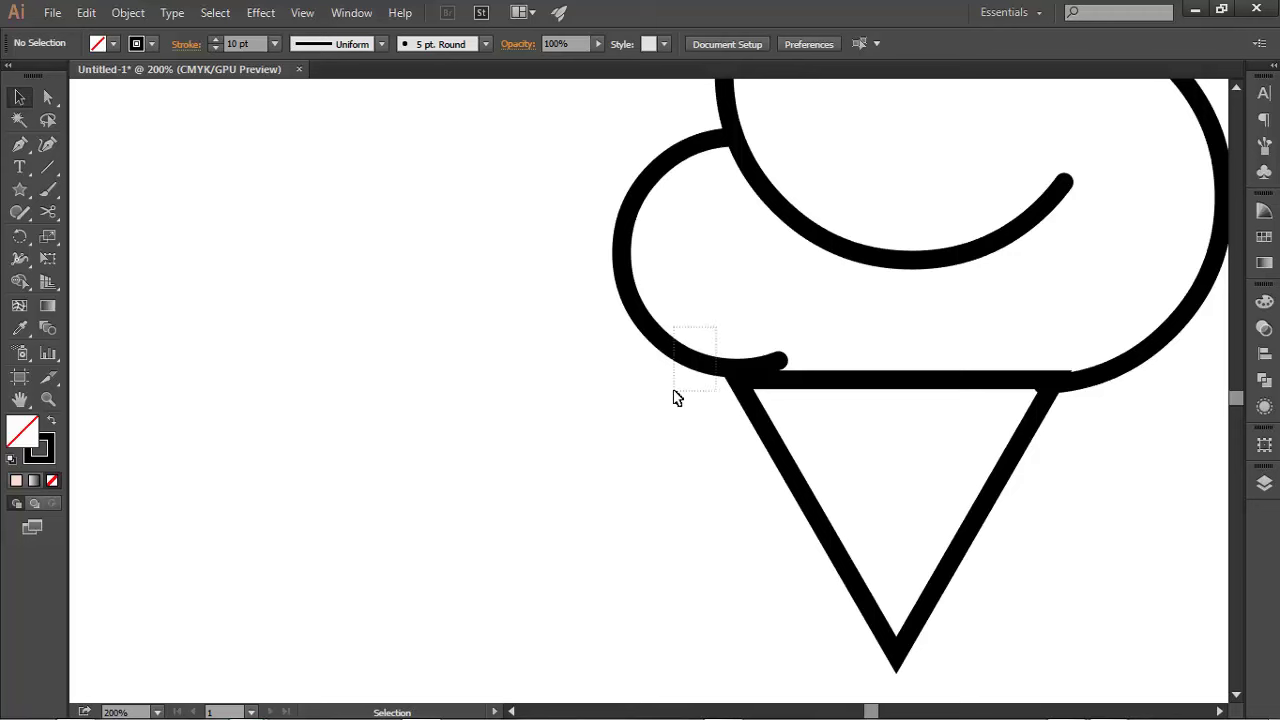
- Cut the left arc at the cone's top edge and delete the leftover hook
{"action": "left_click", "coordinate": [705, 366]}
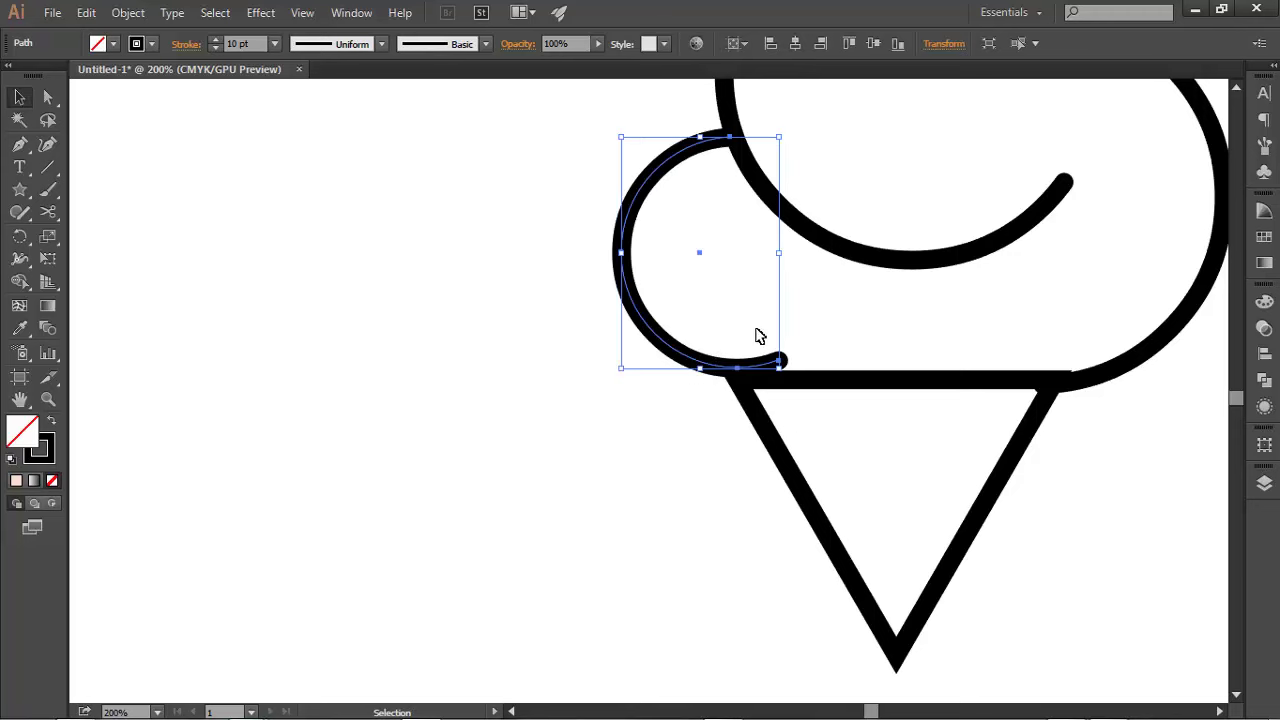
{"action": "scroll", "coordinate": [765, 335], "scroll_direction": "up", "scroll_amount": 1}
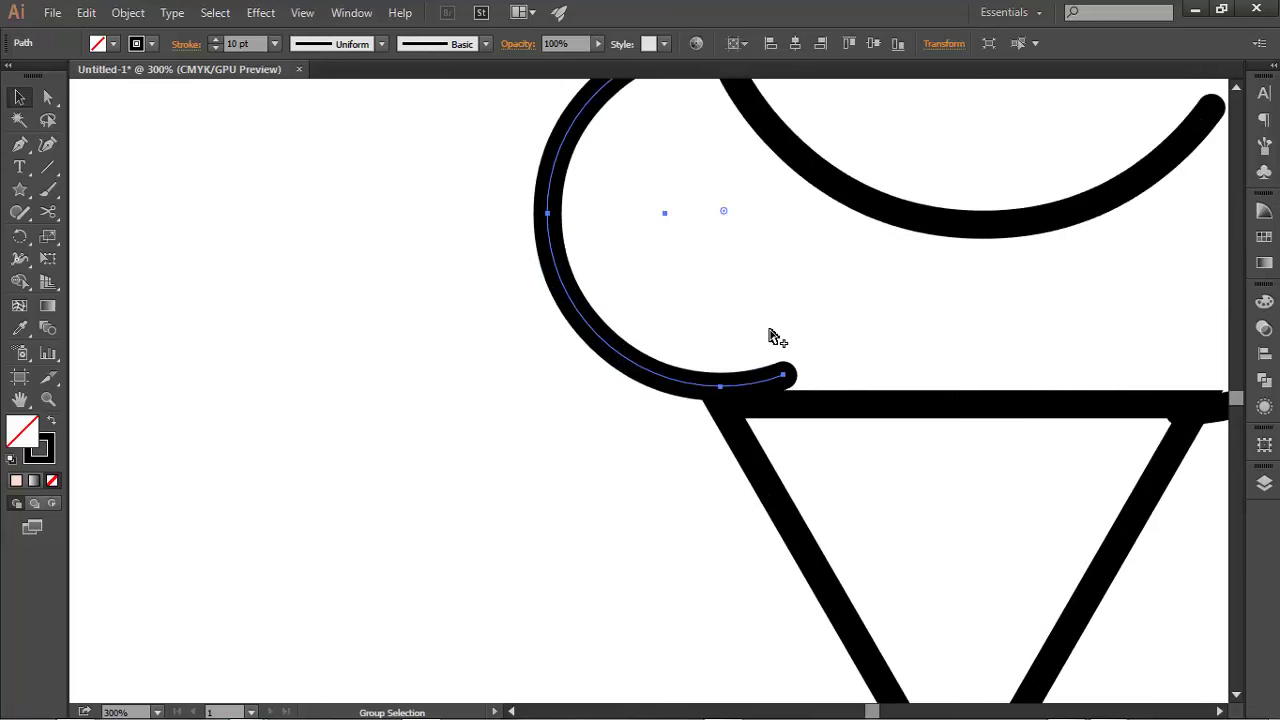
{"action": "left_click", "coordinate": [48, 213]}
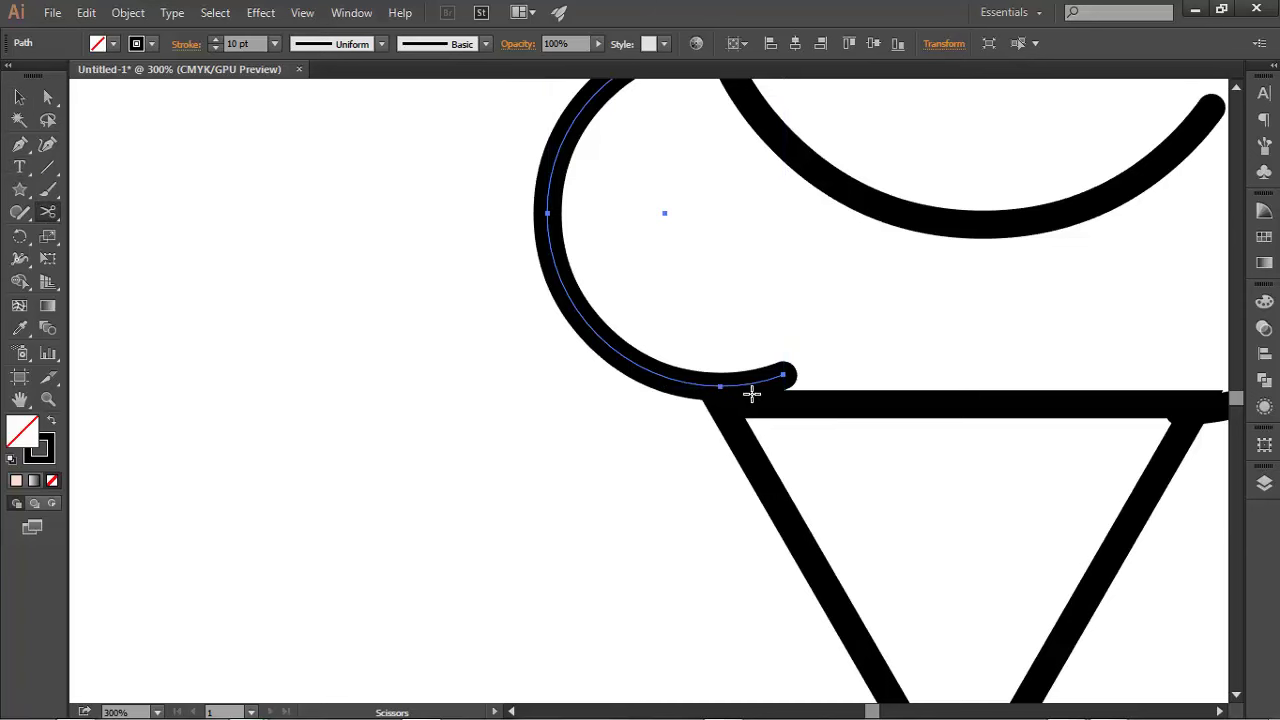
{"action": "left_click", "coordinate": [719, 386]}
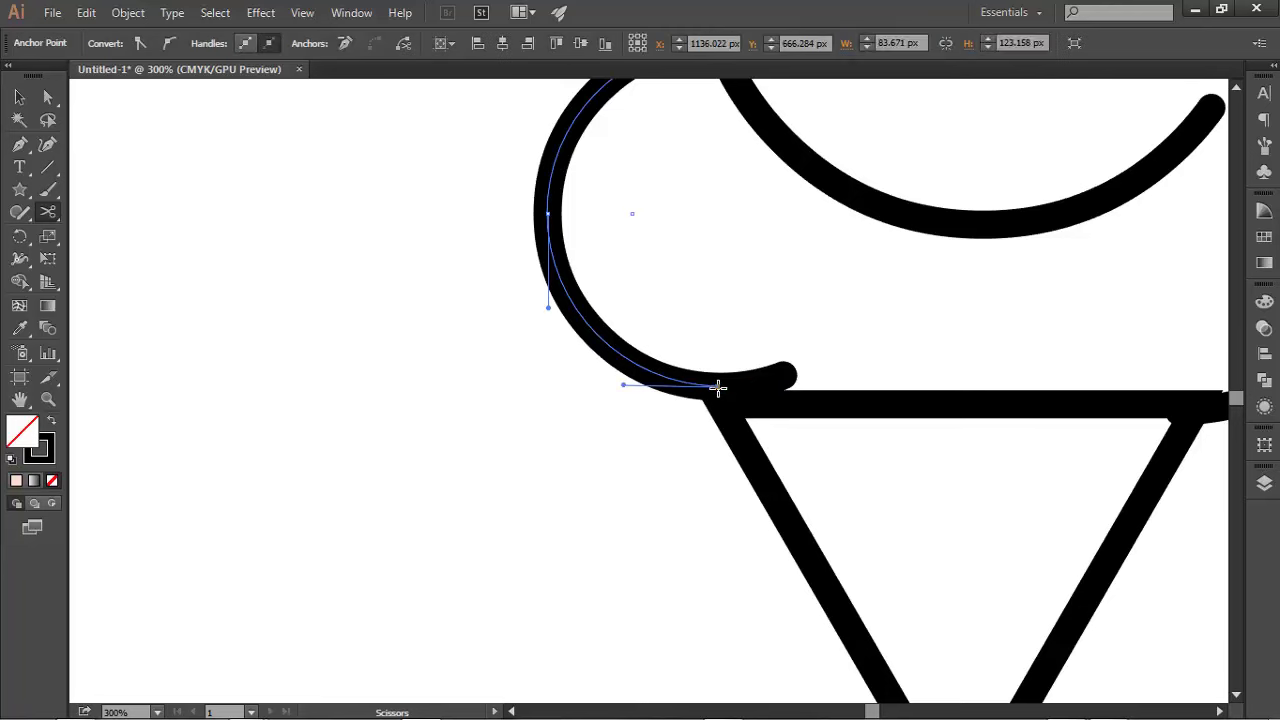
{"action": "left_click", "coordinate": [19, 97]}
{"action": "left_click", "coordinate": [815, 364]}
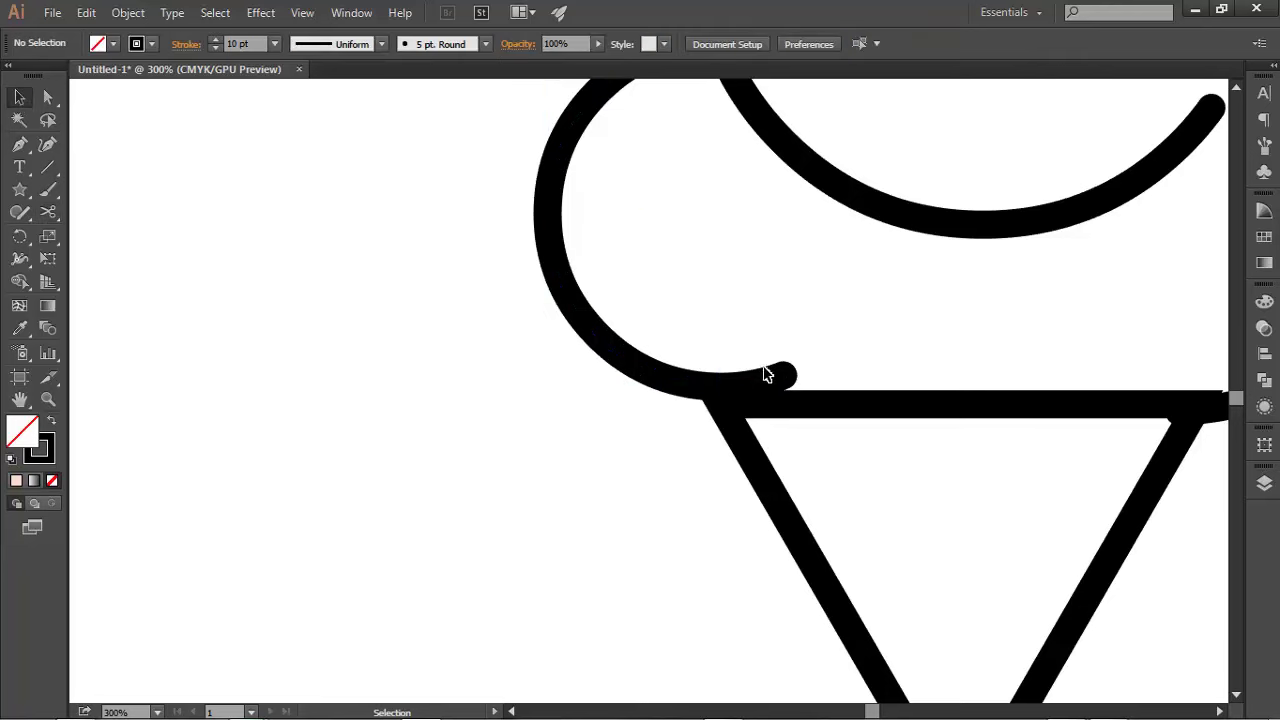
{"action": "left_click", "coordinate": [622, 345]}
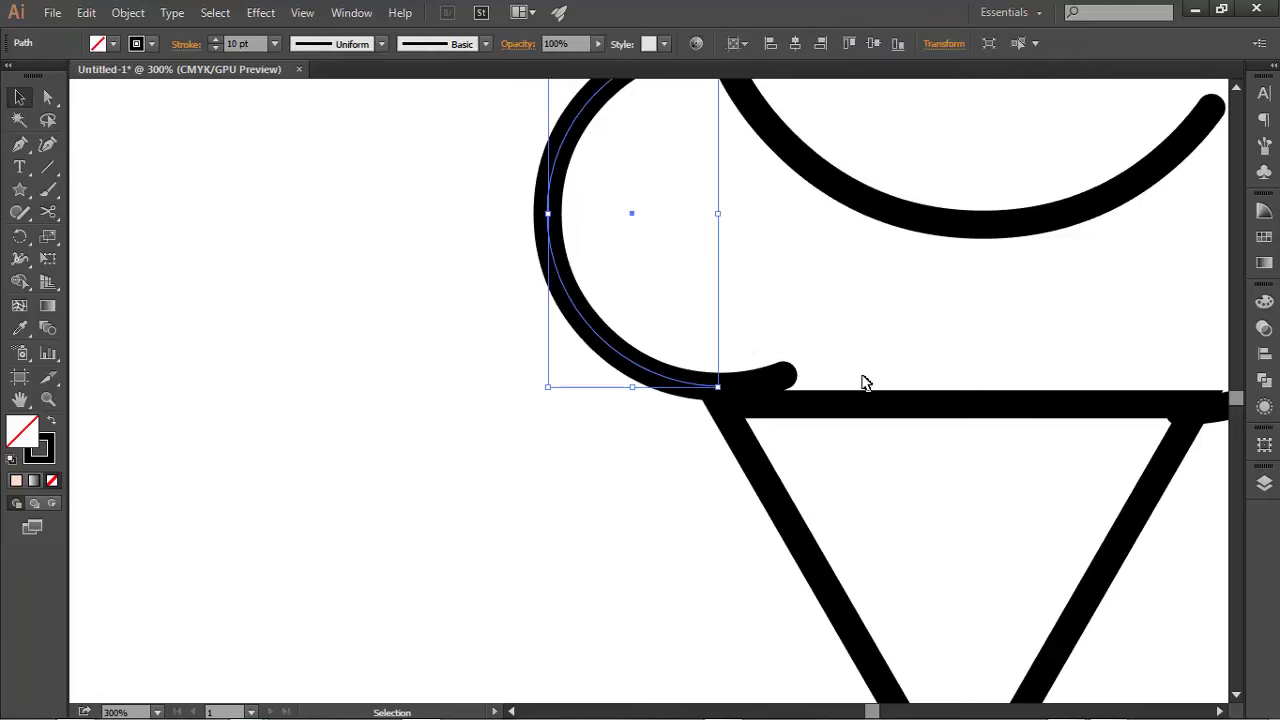
{"action": "left_click", "coordinate": [811, 360]}
{"action": "left_click", "coordinate": [792, 388]}
{"action": "key", "text": "Delete"}
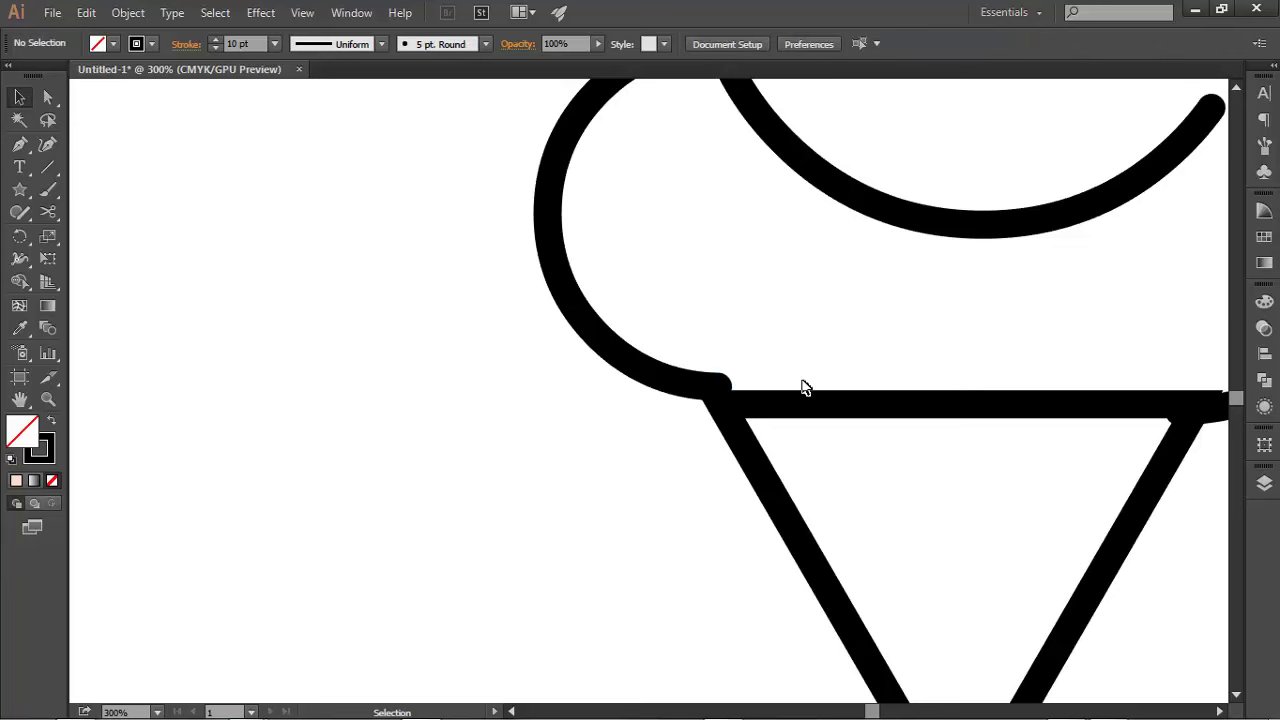
- Drag the left scoop arc's end anchor down onto the cone's top edge
{"action": "scroll", "coordinate": [731, 368], "scroll_direction": "down", "scroll_amount": 4}
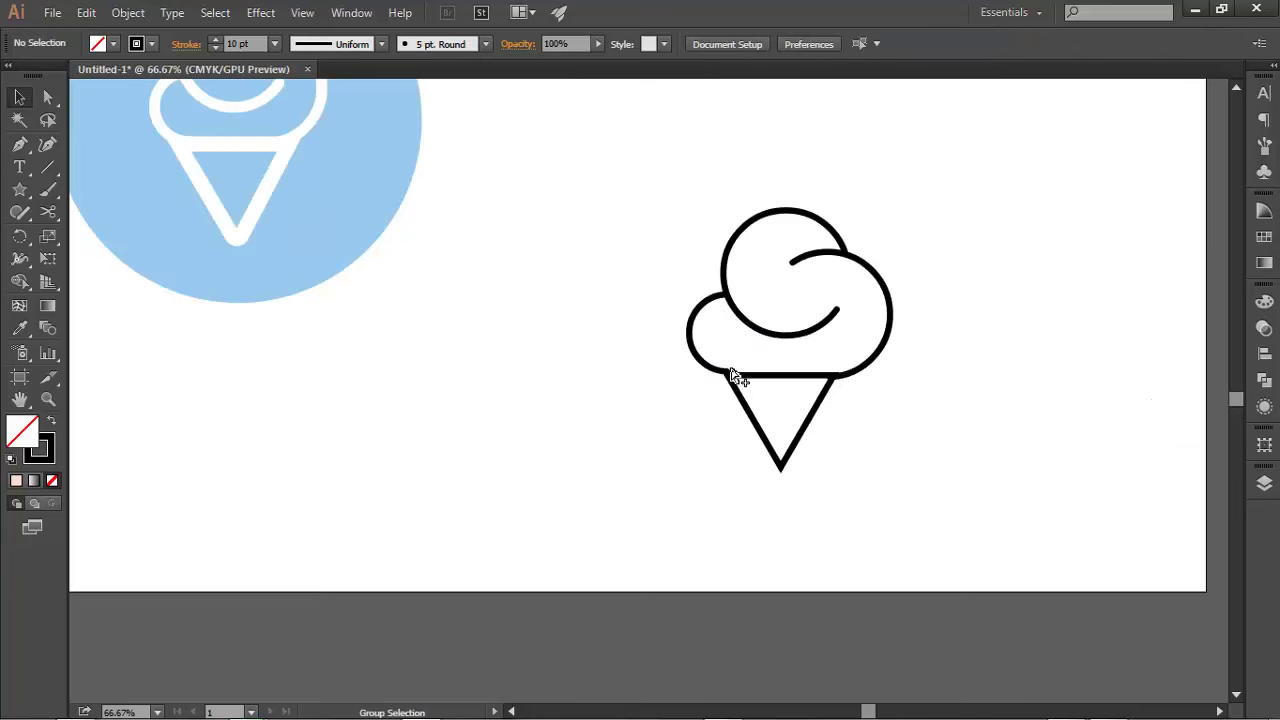
{"action": "scroll", "coordinate": [745, 405], "scroll_direction": "up", "scroll_amount": 2}
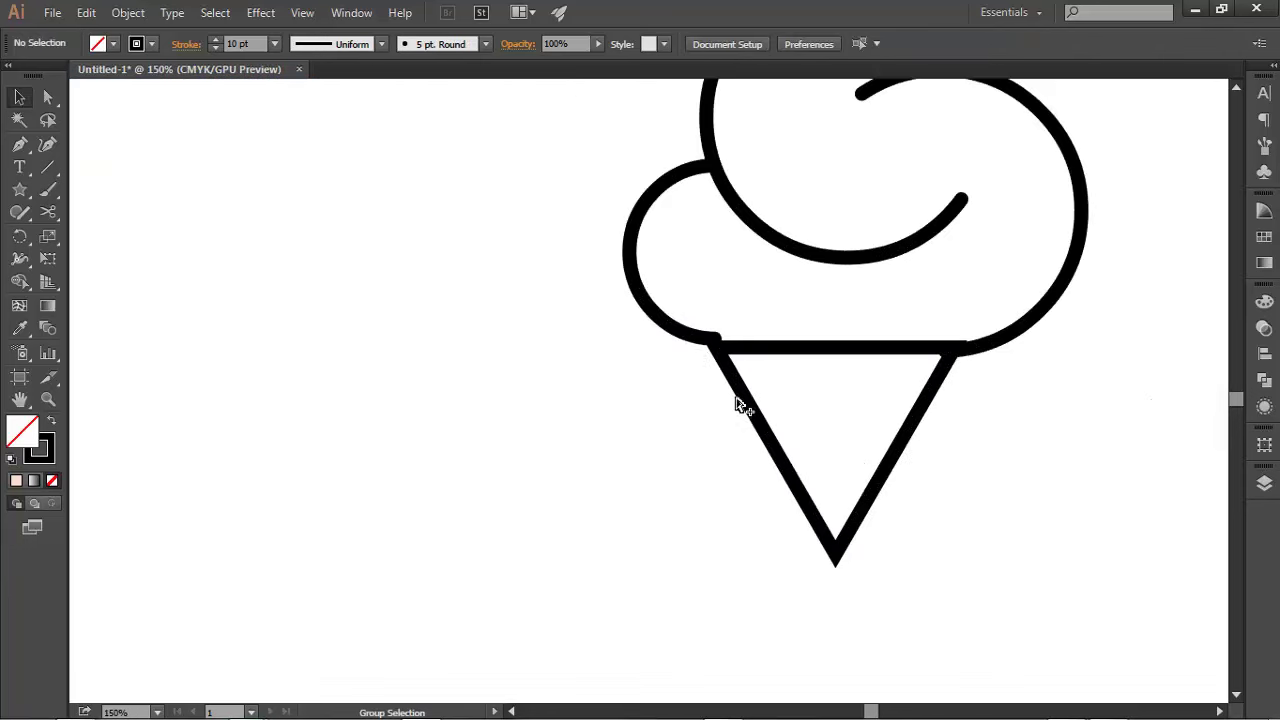
{"action": "left_click", "coordinate": [655, 321]}
{"action": "left_click", "coordinate": [840, 385]}
{"action": "scroll", "coordinate": [698, 356], "scroll_direction": "up", "scroll_amount": 2}
{"action": "left_click", "coordinate": [668, 324]}
{"action": "key", "text": "a"}
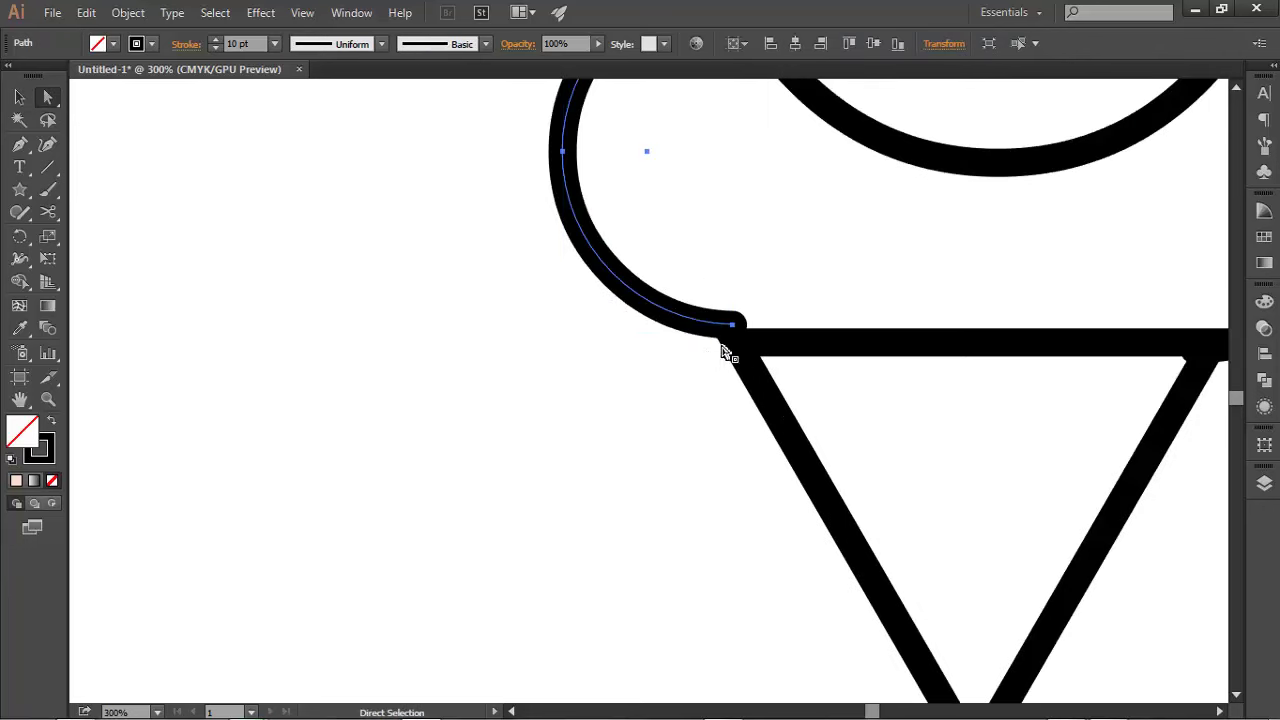
{"action": "left_click", "coordinate": [734, 327]}
{"action": "left_click_drag", "start_coordinate": [735, 327], "coordinate": [748, 340]}
{"action": "left_click", "coordinate": [757, 289], "text": "ctrl"}
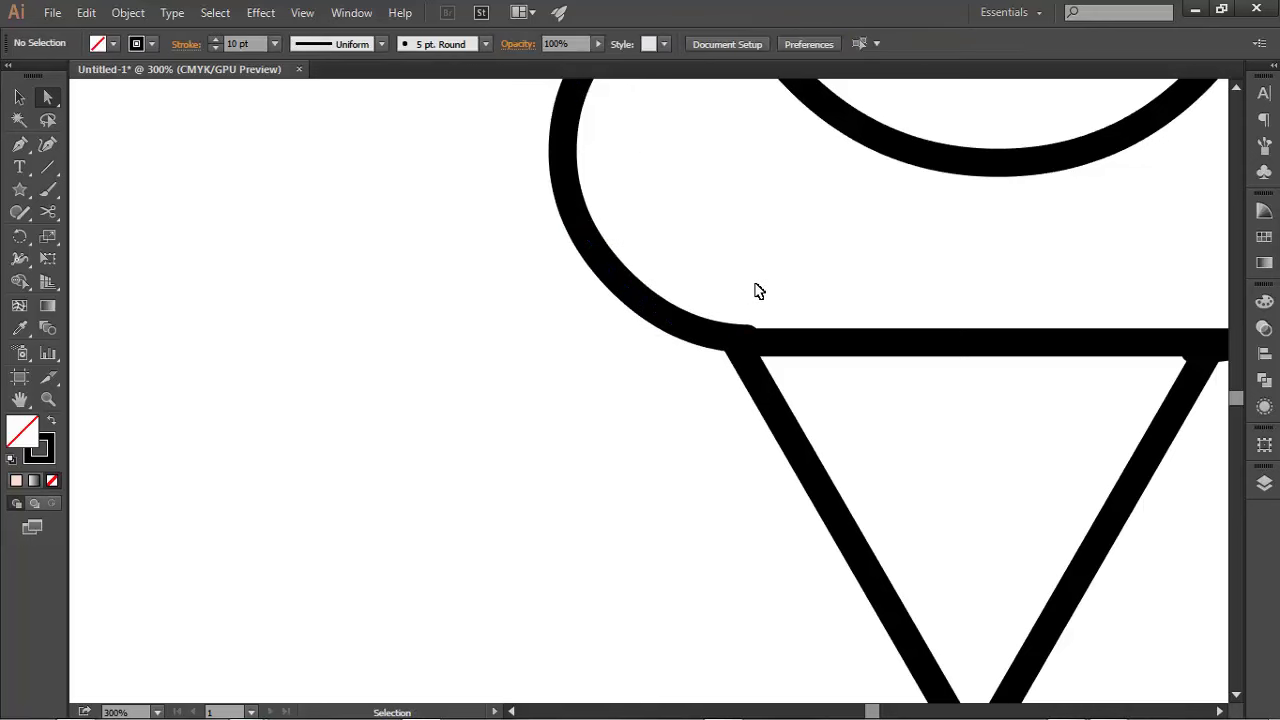
- Nudge the left arc's end anchor to smooth the curve where it meets the cone
{"action": "scroll", "coordinate": [757, 289], "scroll_direction": "down", "scroll_amount": 3}
{"action": "scroll", "coordinate": [757, 289], "scroll_direction": "up", "scroll_amount": 3}
{"action": "scroll", "coordinate": [757, 290], "scroll_direction": "up", "scroll_amount": 2}
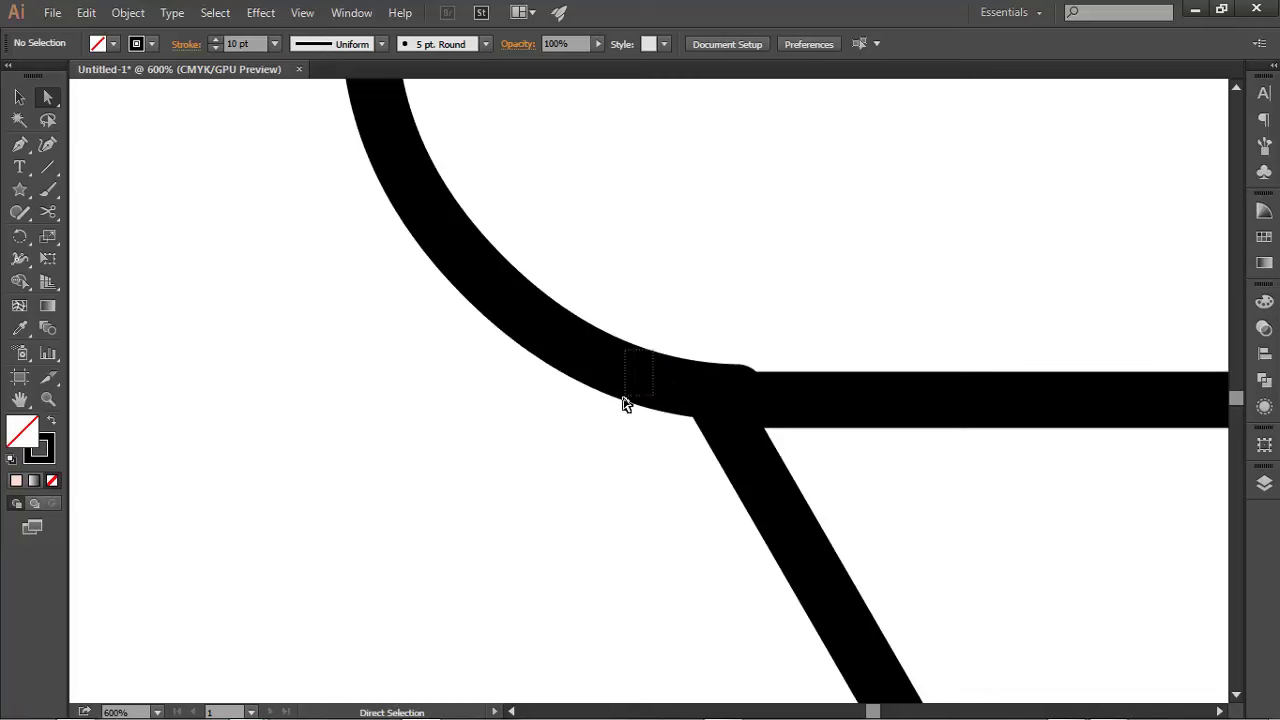
{"action": "left_click", "coordinate": [737, 394]}
{"action": "left_click_drag", "start_coordinate": [737, 396], "coordinate": [740, 395]}
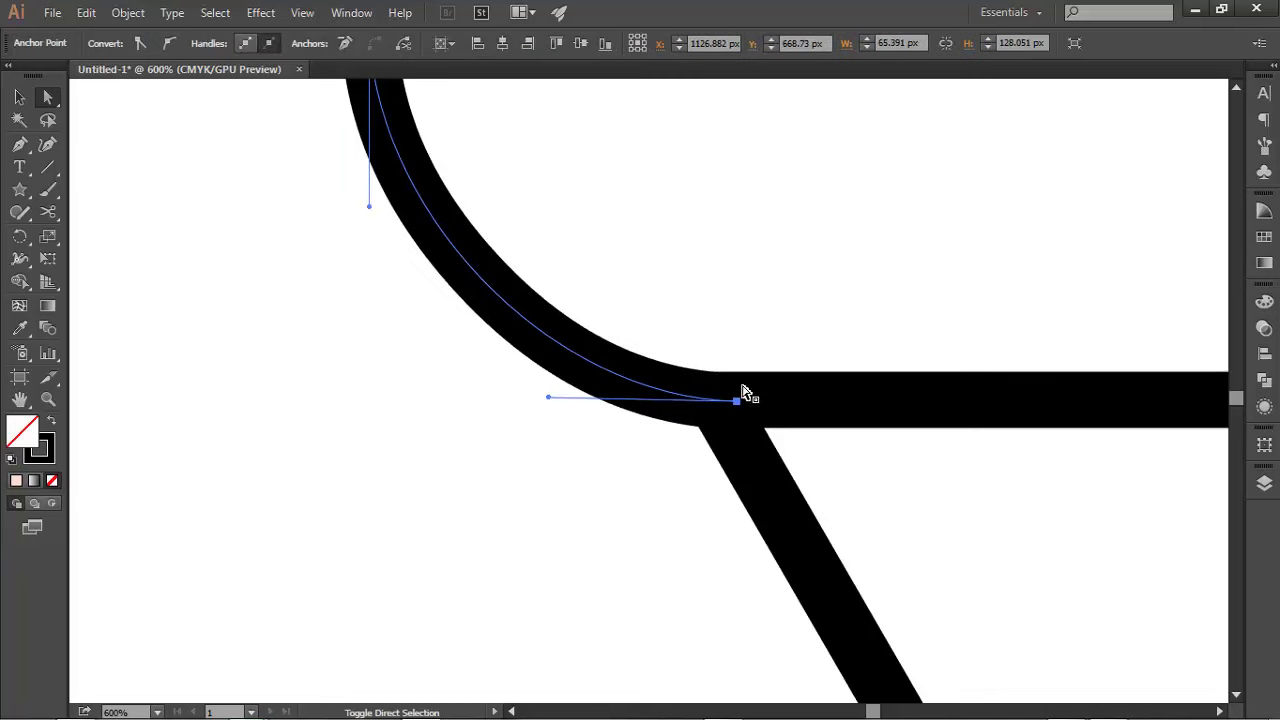
{"action": "scroll", "coordinate": [766, 323], "scroll_direction": "down", "scroll_amount": 1}
{"action": "scroll", "coordinate": [766, 323], "scroll_direction": "down", "scroll_amount": 2}
{"action": "left_click", "coordinate": [854, 292]}
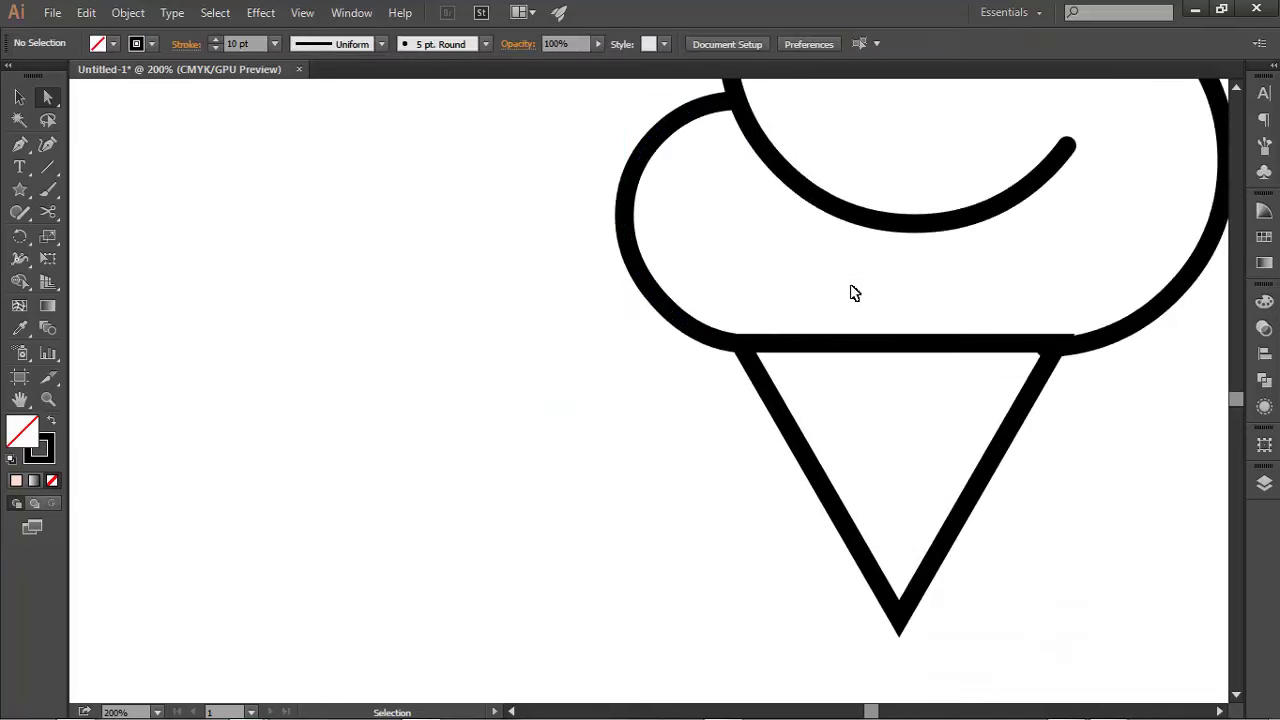
- Raise the right scoop arc's end anchor so it lines up with the cone edge
{"action": "scroll", "coordinate": [873, 295], "scroll_direction": "down", "scroll_amount": 1}
{"action": "scroll", "coordinate": [1074, 350], "scroll_direction": "up", "scroll_amount": 2}
{"action": "left_click", "coordinate": [985, 301]}
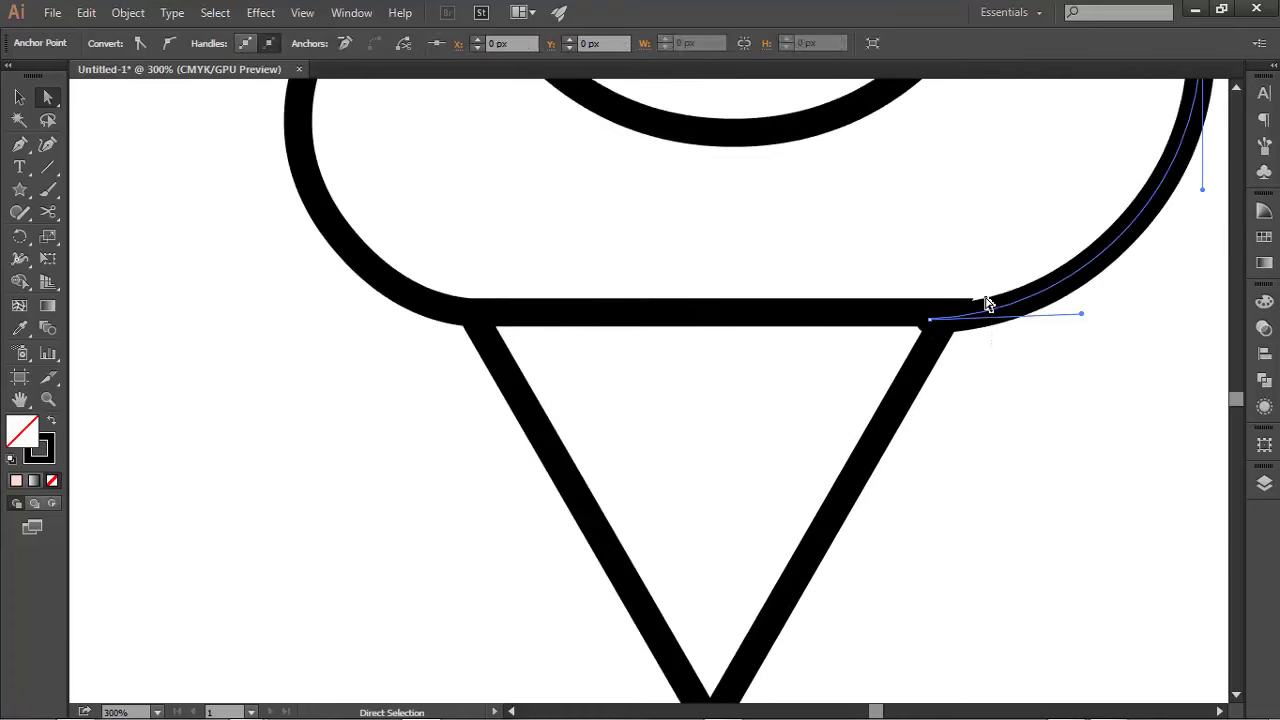
{"action": "scroll", "coordinate": [975, 315], "scroll_direction": "up", "scroll_amount": 3}
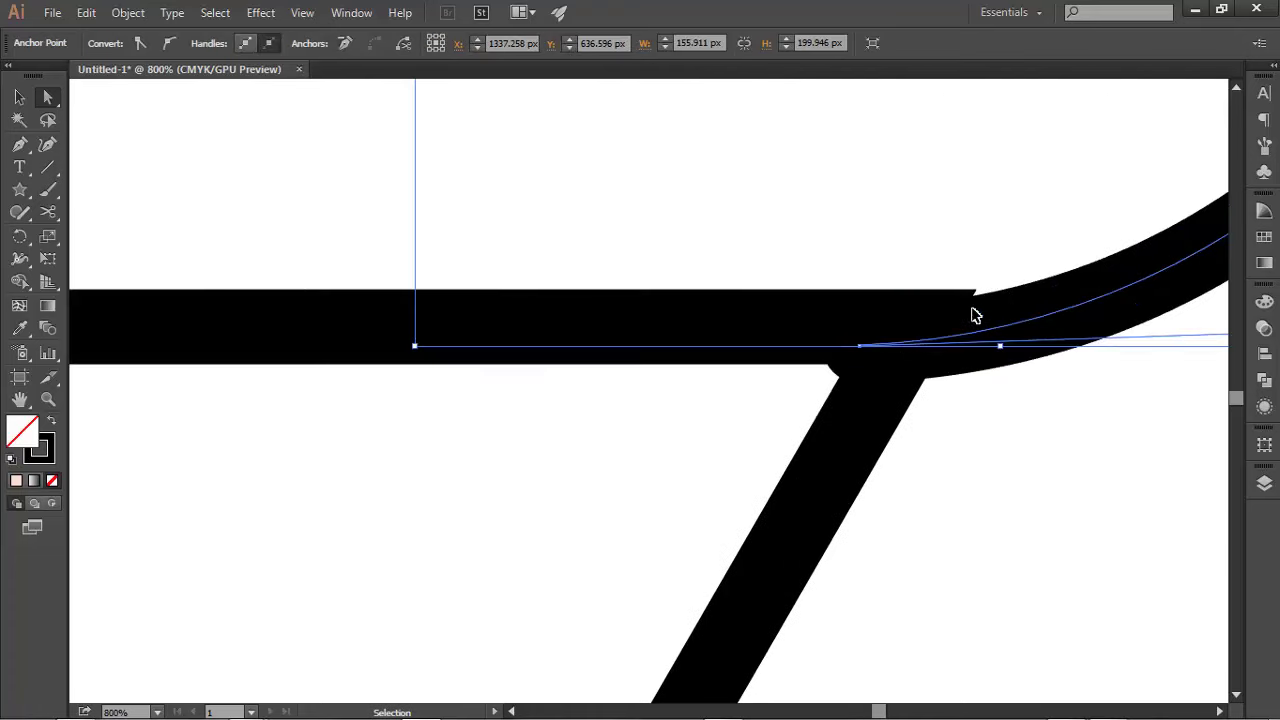
{"action": "left_click", "coordinate": [860, 352]}
{"action": "left_click", "coordinate": [858, 348]}
{"action": "left_click_drag", "start_coordinate": [859, 347], "coordinate": [862, 327]}
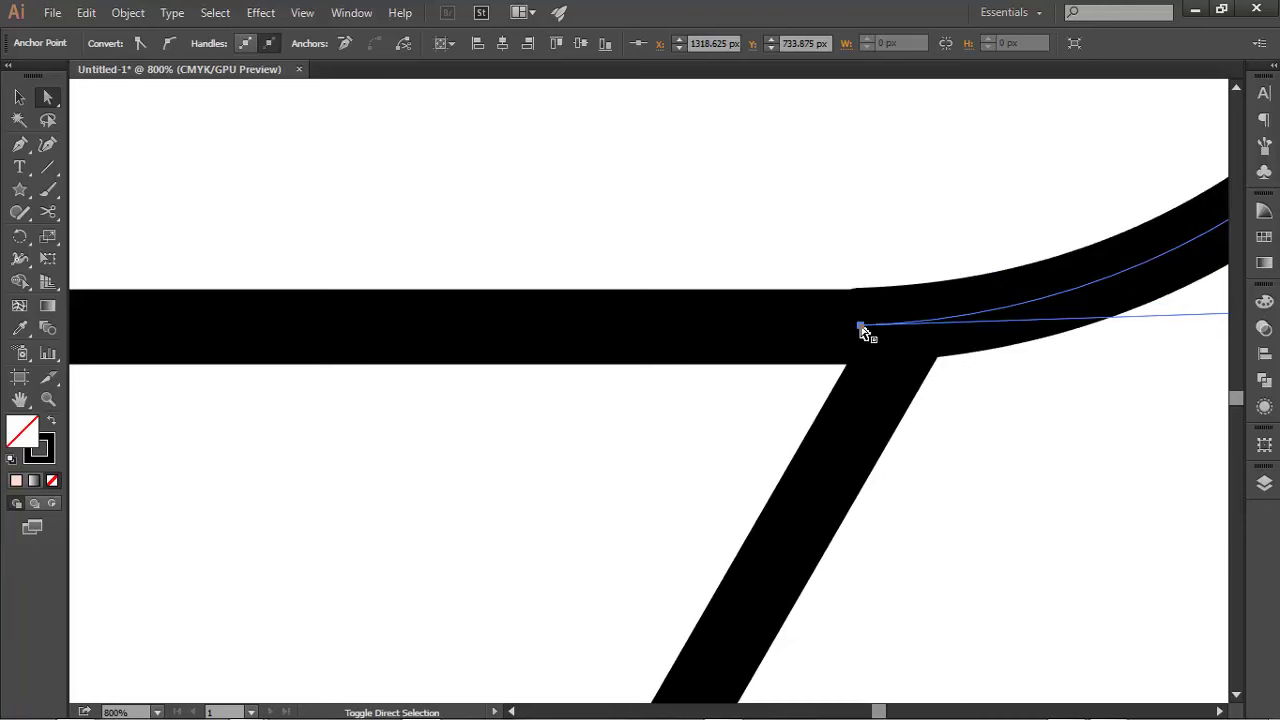
{"action": "left_click", "coordinate": [862, 262]}
{"action": "scroll", "coordinate": [880, 266], "scroll_direction": "down", "scroll_amount": 2}
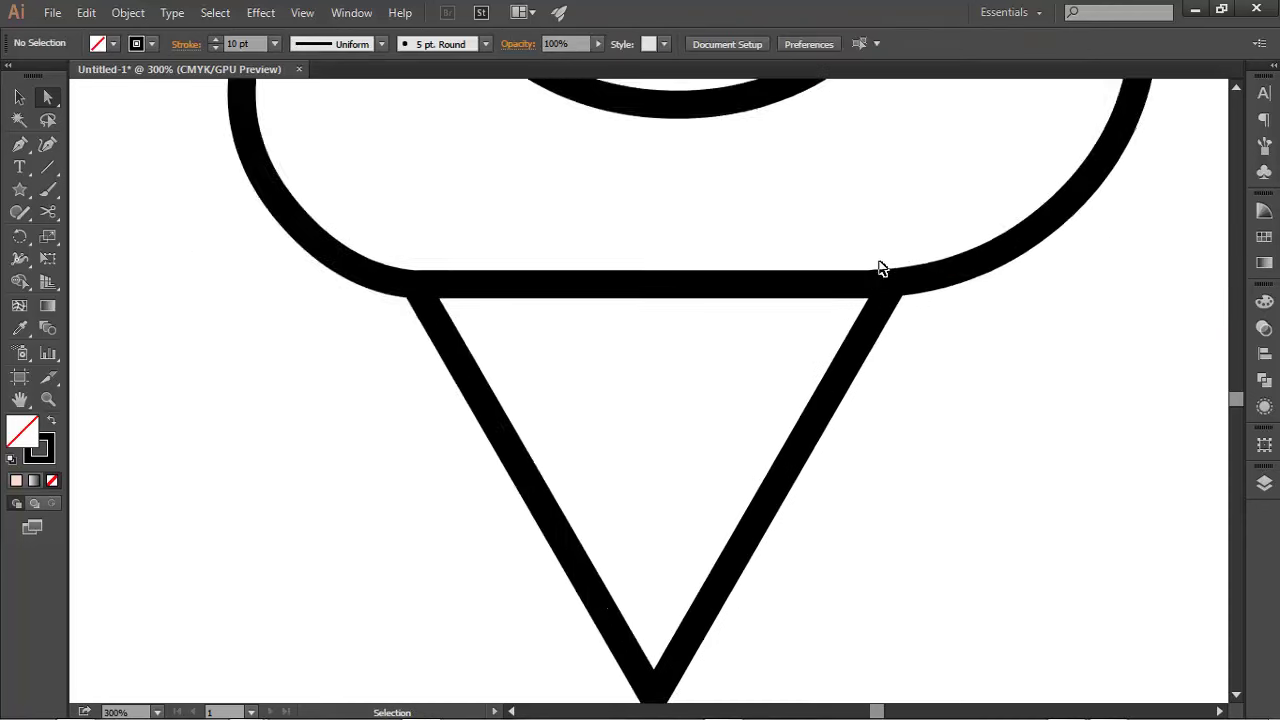
{"action": "scroll", "coordinate": [884, 271], "scroll_direction": "down", "scroll_amount": 3}
{"action": "scroll", "coordinate": [883, 280], "scroll_direction": "up", "scroll_amount": 1}
- Drag the cone triangle's anchors to round off its bottom point
{"action": "scroll", "coordinate": [883, 297], "scroll_direction": "up", "scroll_amount": 1}
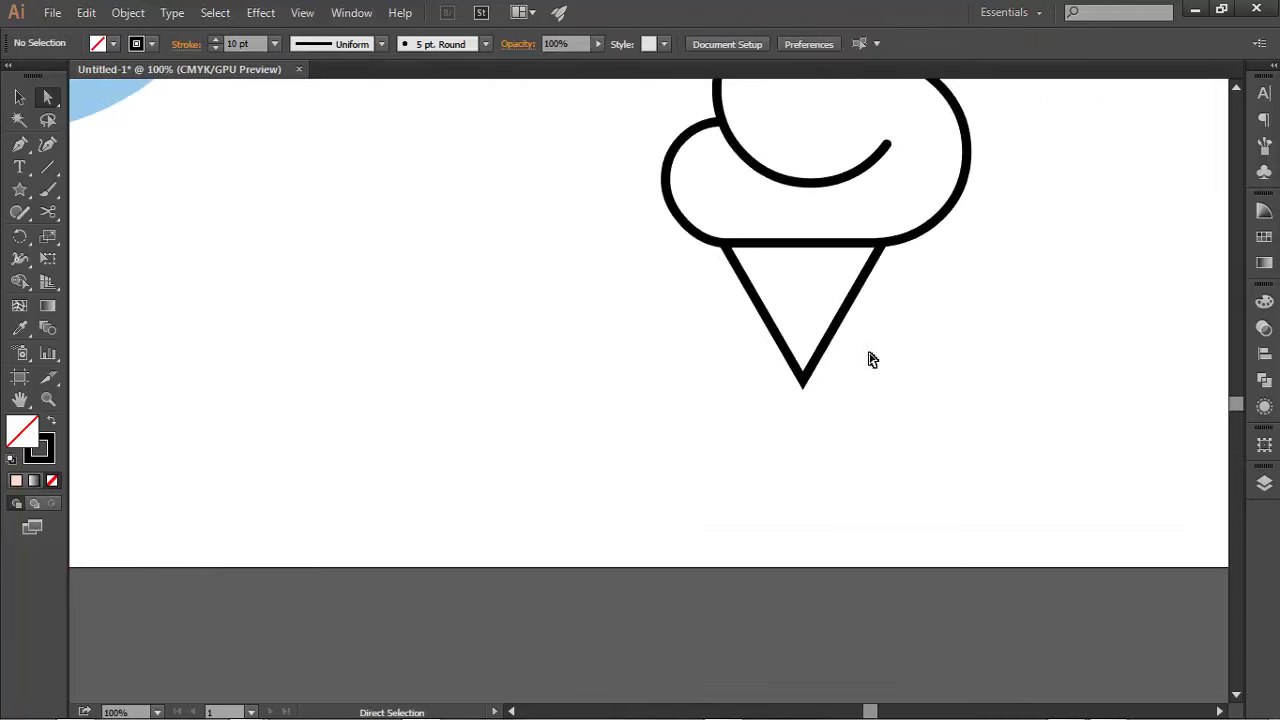
{"action": "left_click", "coordinate": [806, 373]}
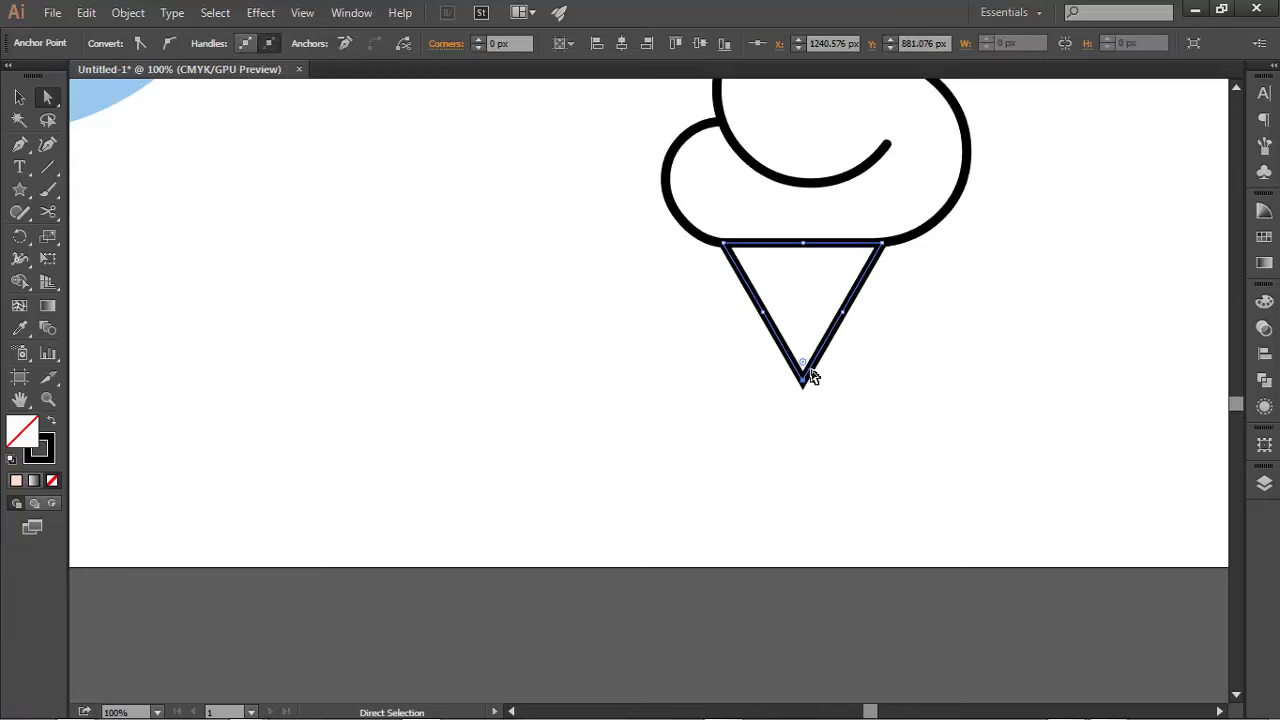
{"action": "left_click_drag", "start_coordinate": [803, 364], "coordinate": [820, 423]}
{"action": "left_click", "coordinate": [851, 387]}
{"action": "scroll", "coordinate": [851, 387], "scroll_direction": "down", "scroll_amount": 2}
{"action": "scroll", "coordinate": [849, 380], "scroll_direction": "up", "scroll_amount": 1}
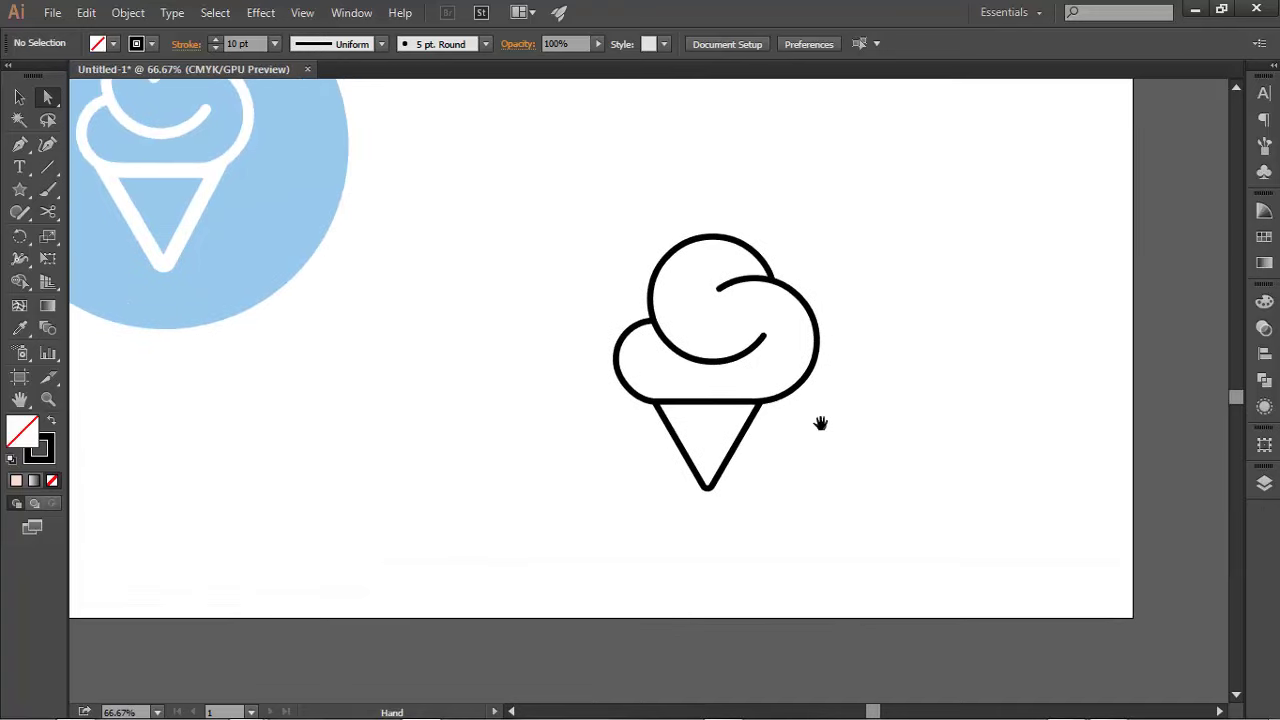
- Set the whole ice-cream outline to a 20 pt stroke weight
{"action": "left_click_drag", "start_coordinate": [572, 234], "coordinate": [828, 541]}
{"action": "left_click", "coordinate": [274, 44]}
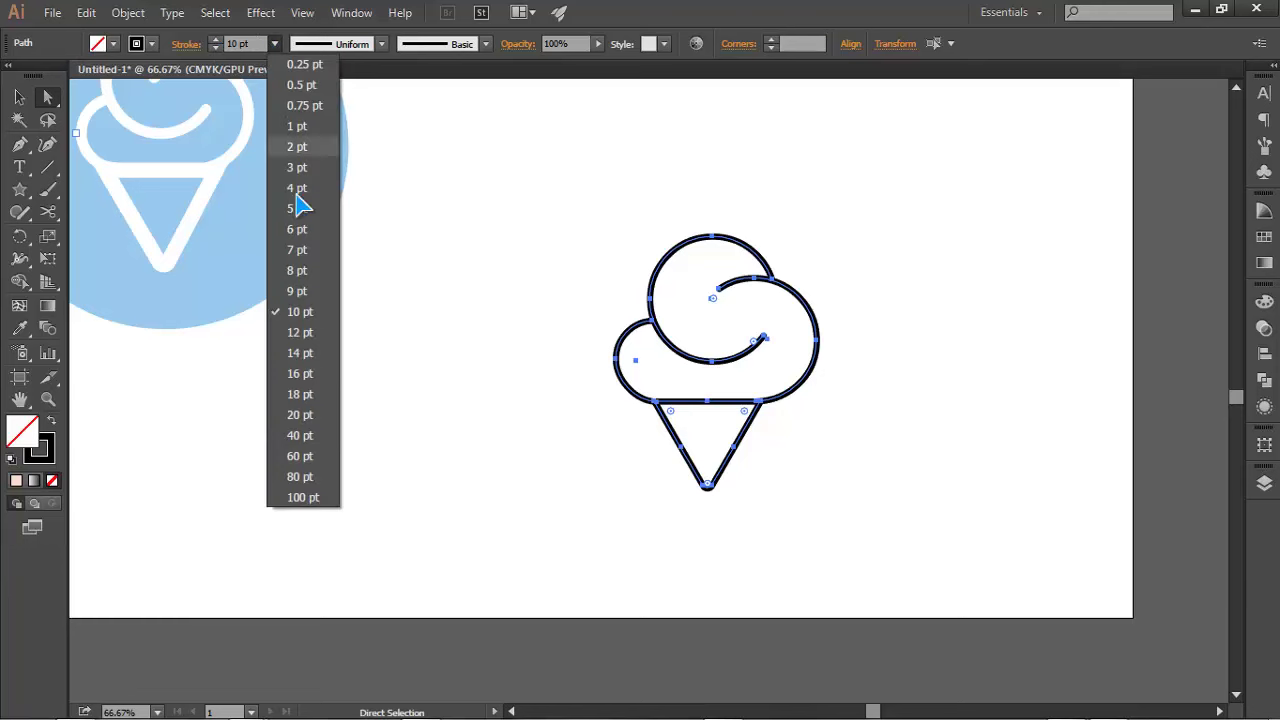
{"action": "left_click", "coordinate": [299, 416]}
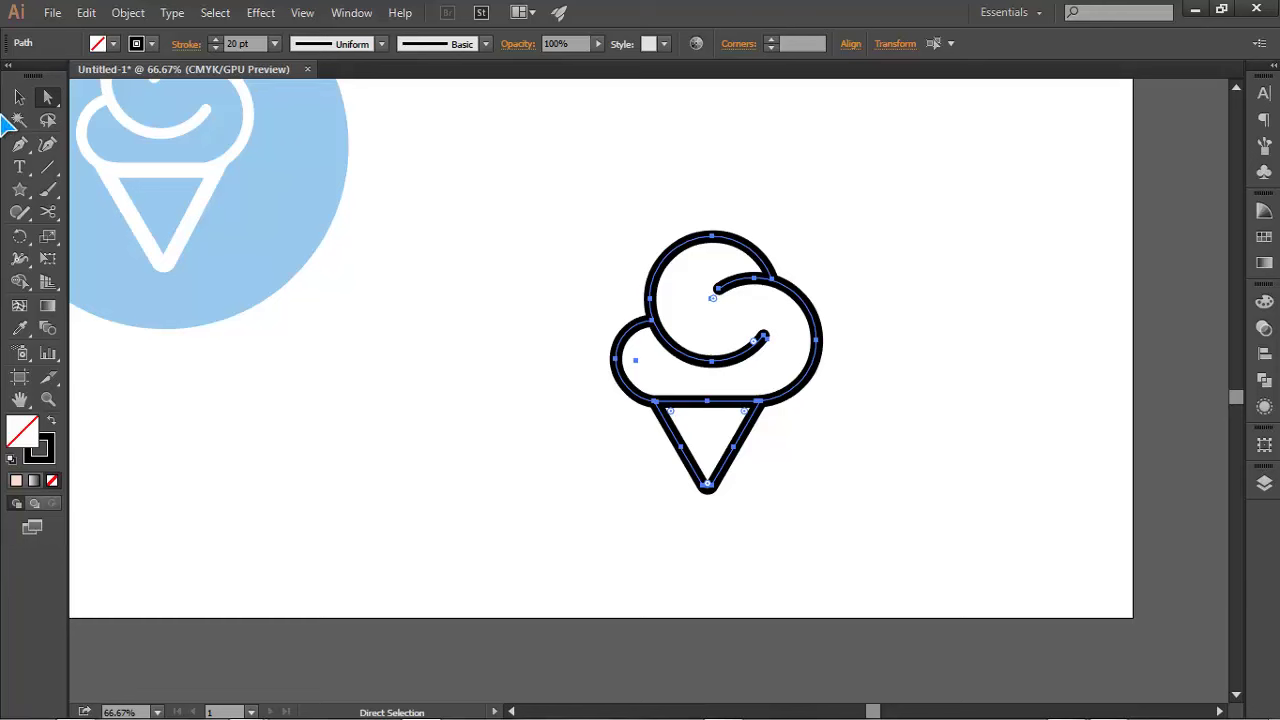
{"action": "left_click", "coordinate": [19, 97]}
{"action": "left_click", "coordinate": [578, 313]}
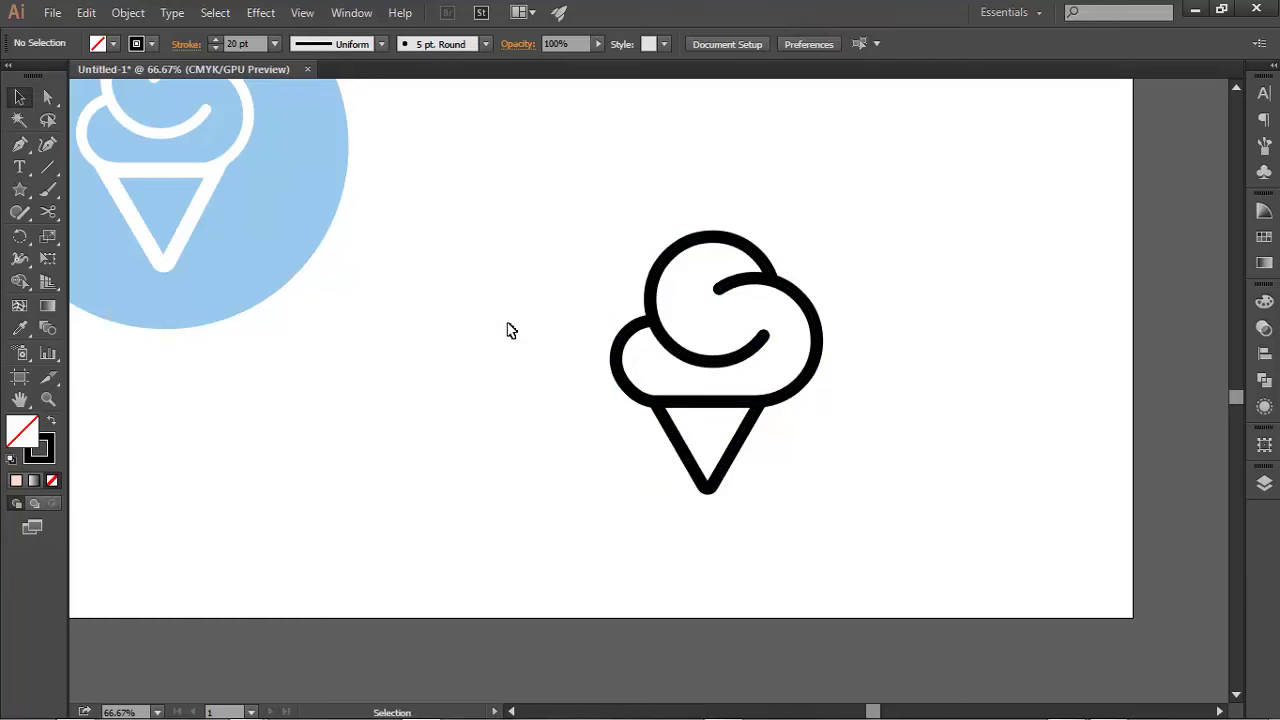
- Try a 40 pt stroke on the cone, then undo back to 20 pt
{"action": "key", "text": "a"}
{"action": "key", "text": "v"}
{"action": "left_click", "coordinate": [697, 465]}
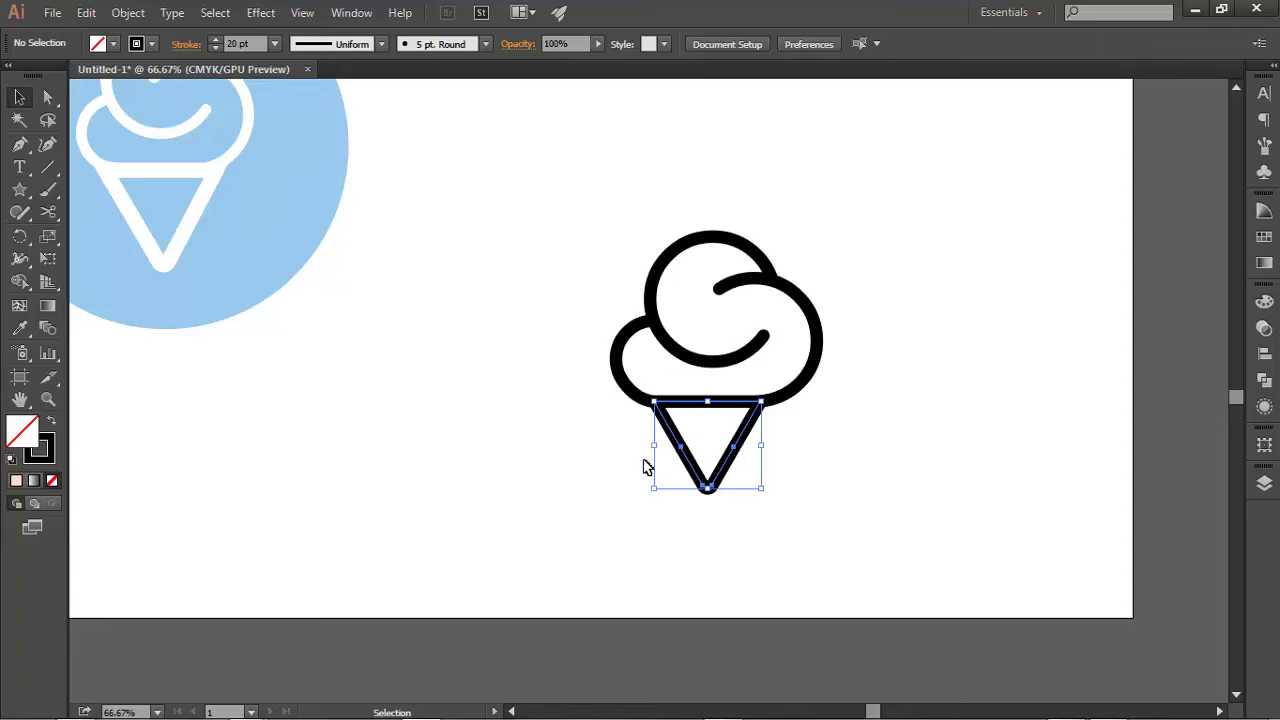
{"action": "left_click", "coordinate": [275, 44]}
{"action": "left_click", "coordinate": [304, 447]}
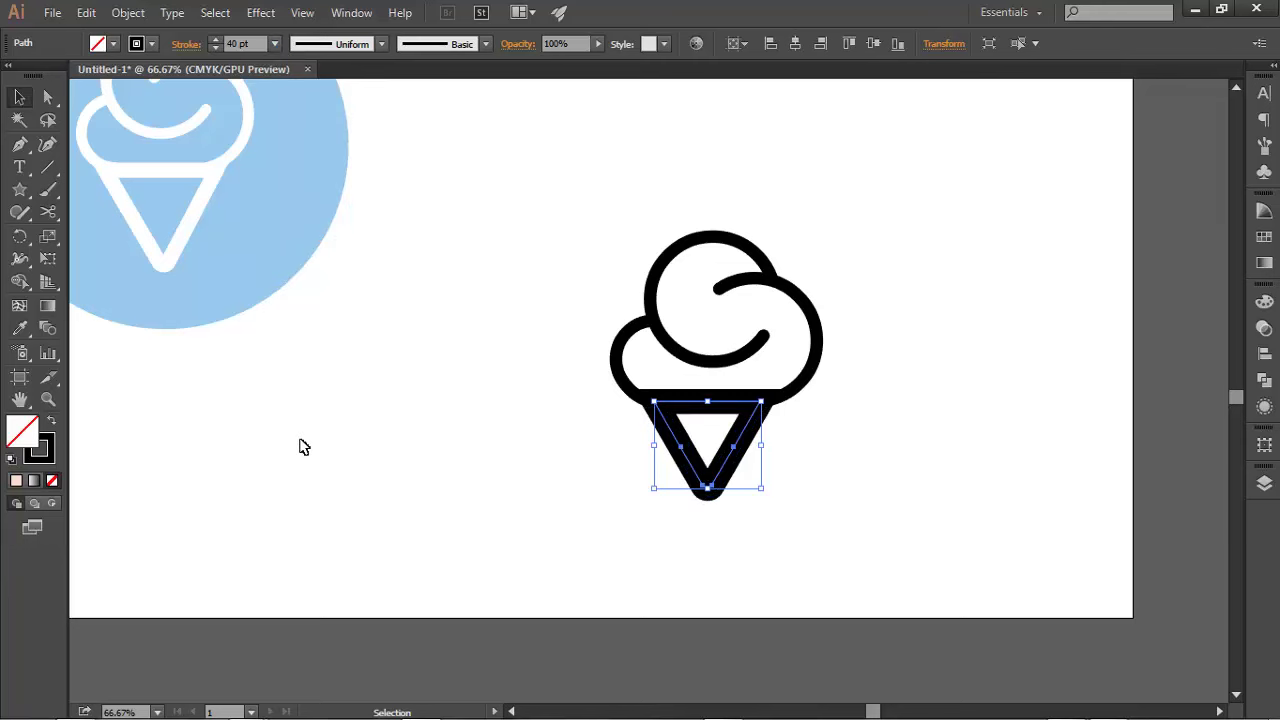
{"action": "key", "text": "ctrl+z"}
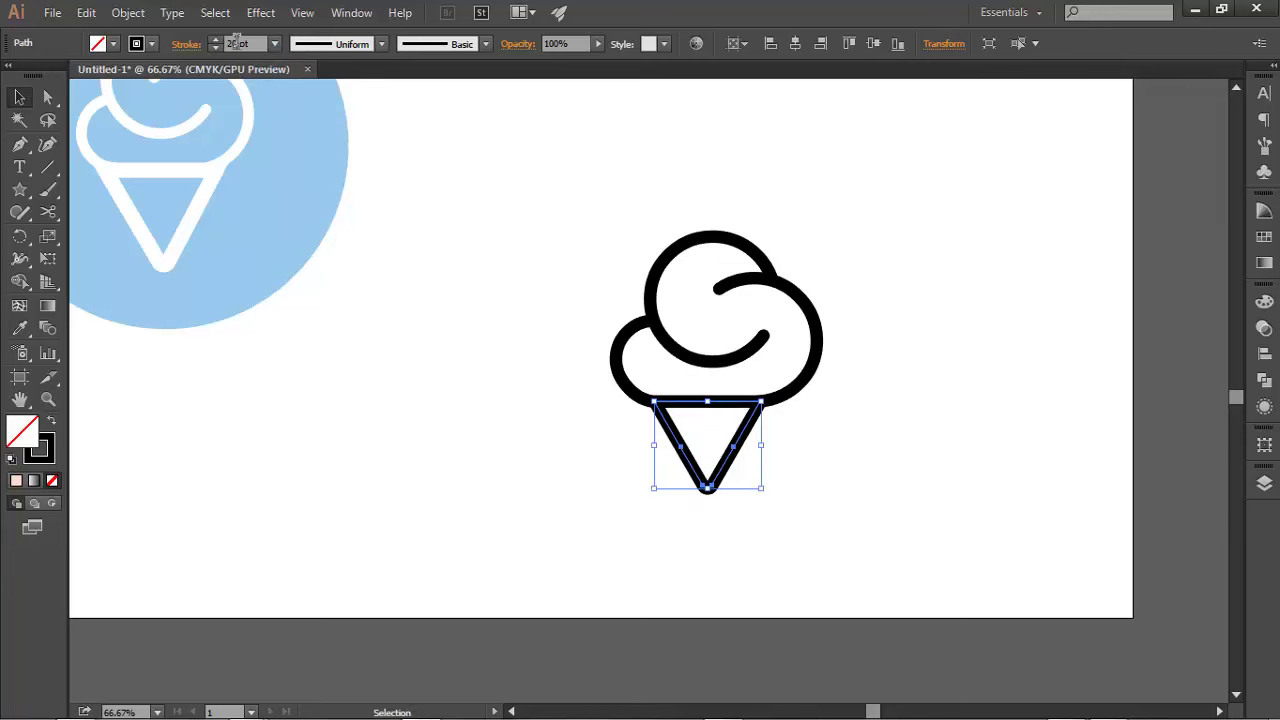
{"action": "scroll", "coordinate": [235, 44], "scroll_direction": "up", "scroll_amount": 2}
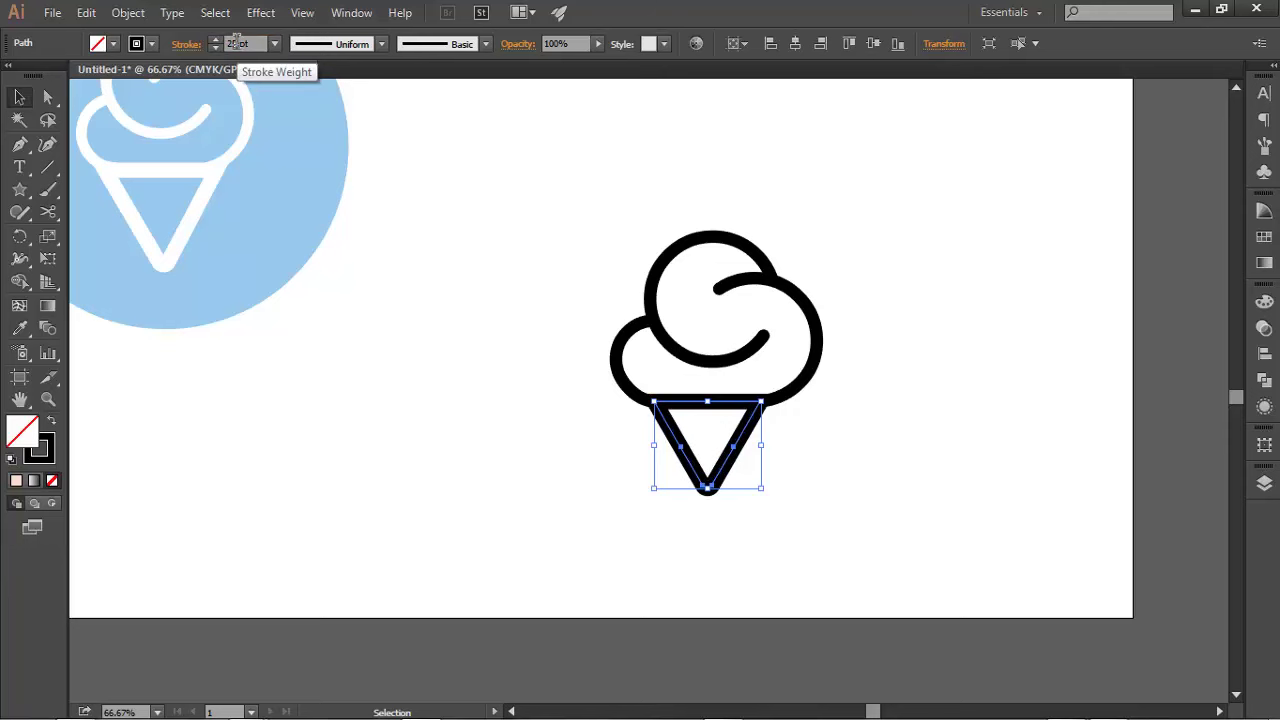
{"action": "left_click", "coordinate": [549, 235]}
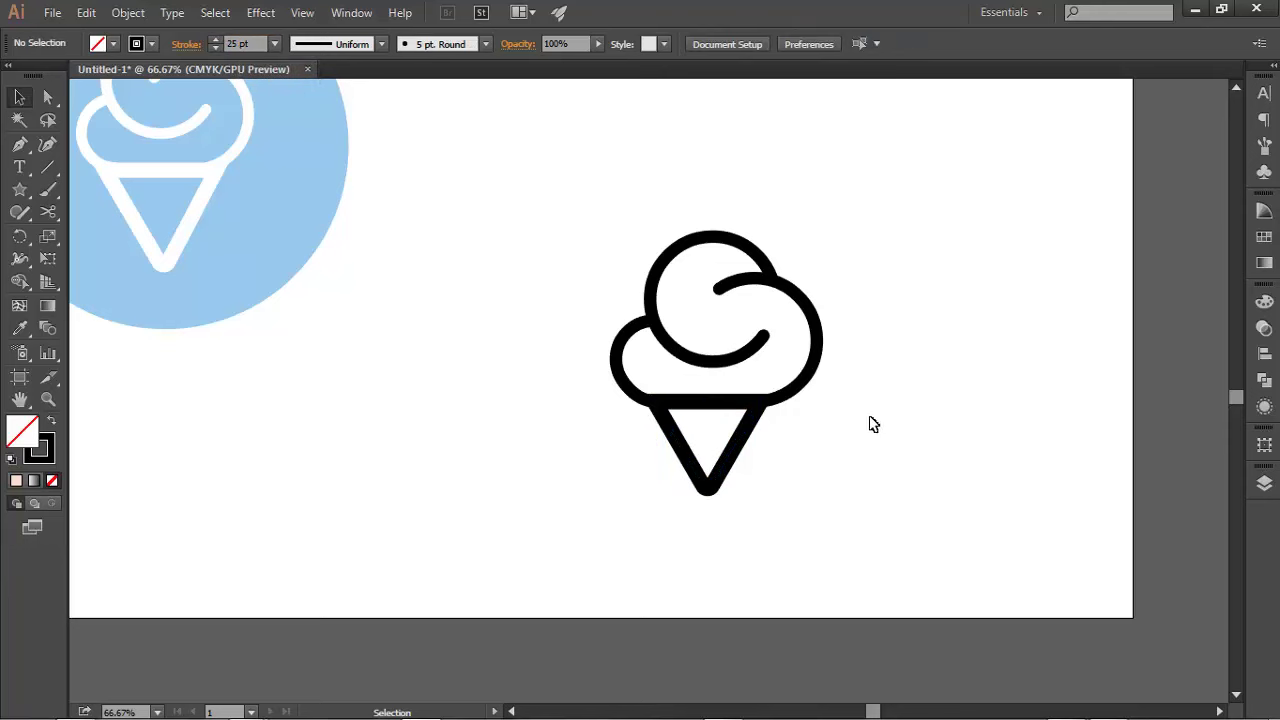
{"action": "key", "text": "ctrl+z"}
{"action": "left_click", "coordinate": [843, 434]}
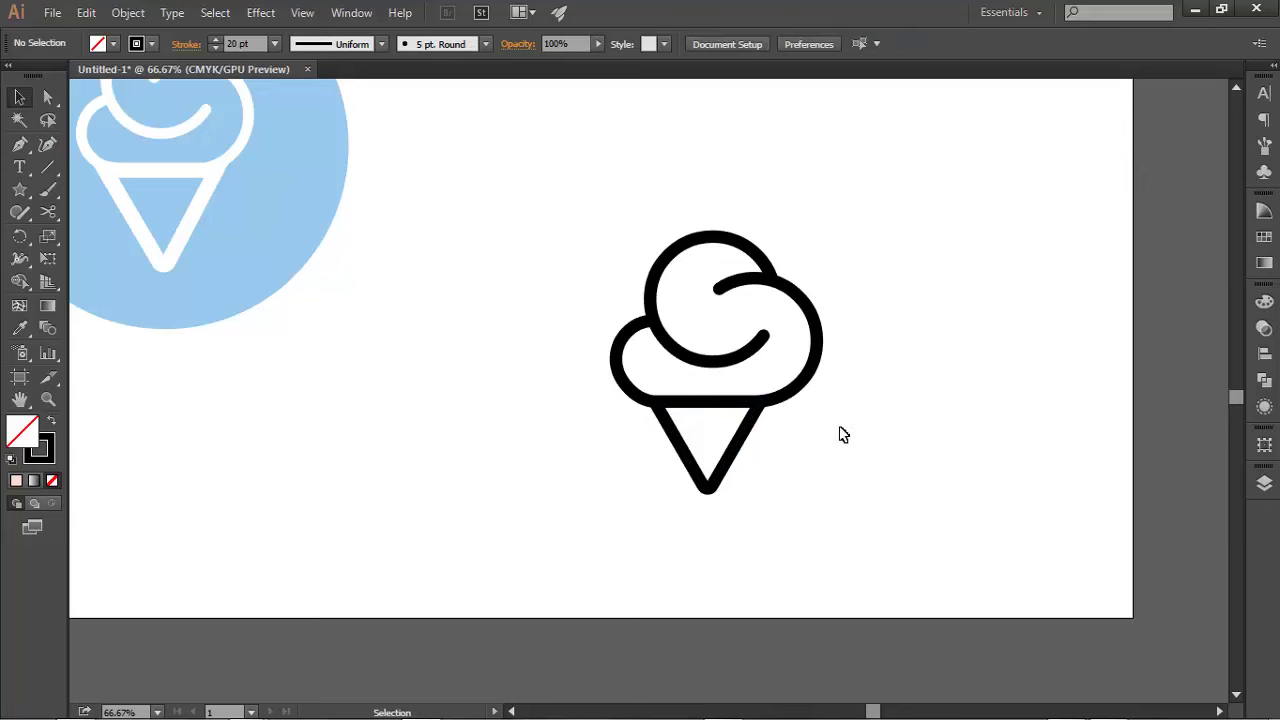
- Give only the scoop outline a 15 pt stroke weight
{"action": "left_click", "coordinate": [757, 436]}
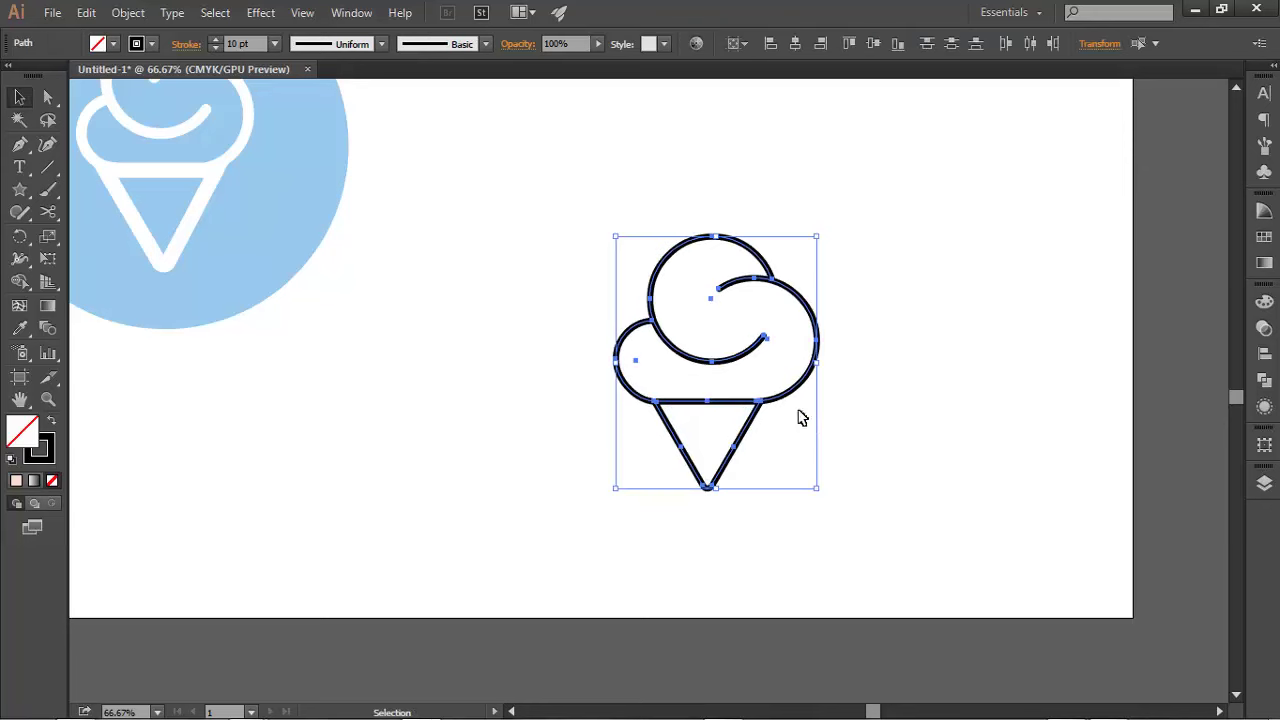
{"action": "left_click", "coordinate": [876, 366]}
{"action": "left_click_drag", "start_coordinate": [663, 356], "coordinate": [594, 328]}
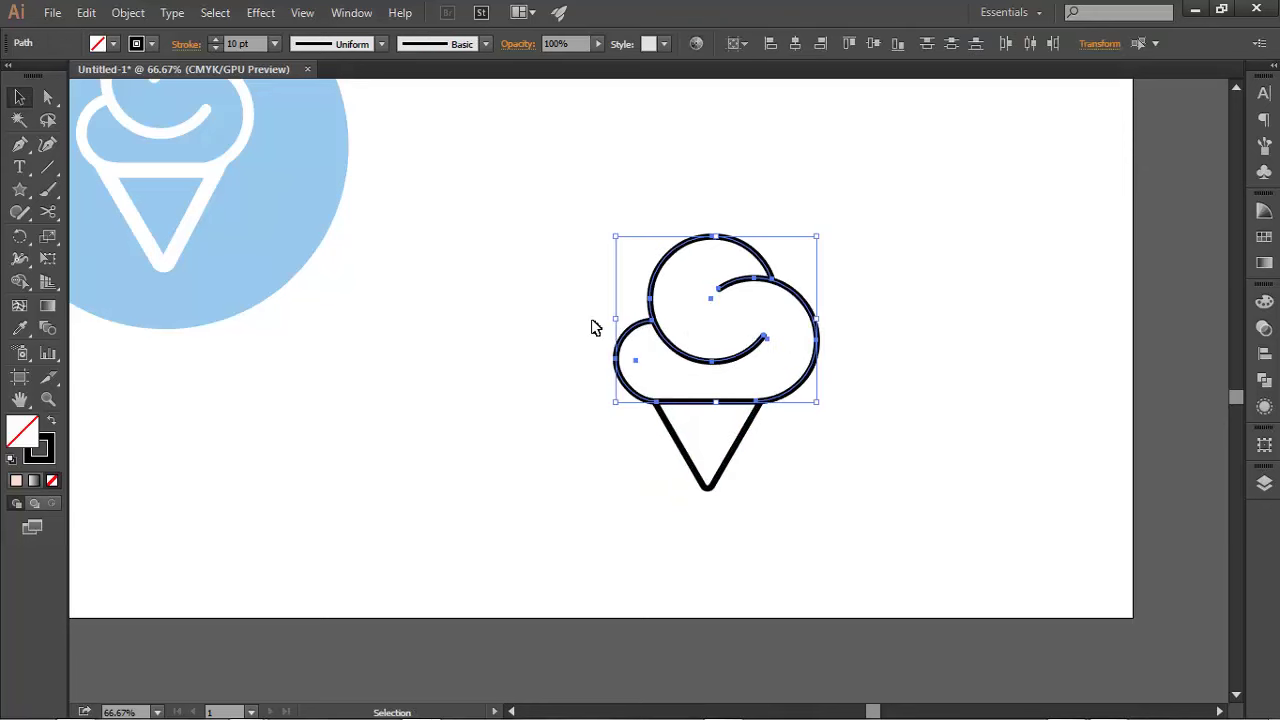
{"action": "left_click_drag", "start_coordinate": [252, 43], "coordinate": [170, 52]}
{"action": "type", "text": "5"}
{"action": "key", "text": "Return"}
- Give the cone triangle a 20 pt stroke weight
{"action": "left_click", "coordinate": [631, 295]}
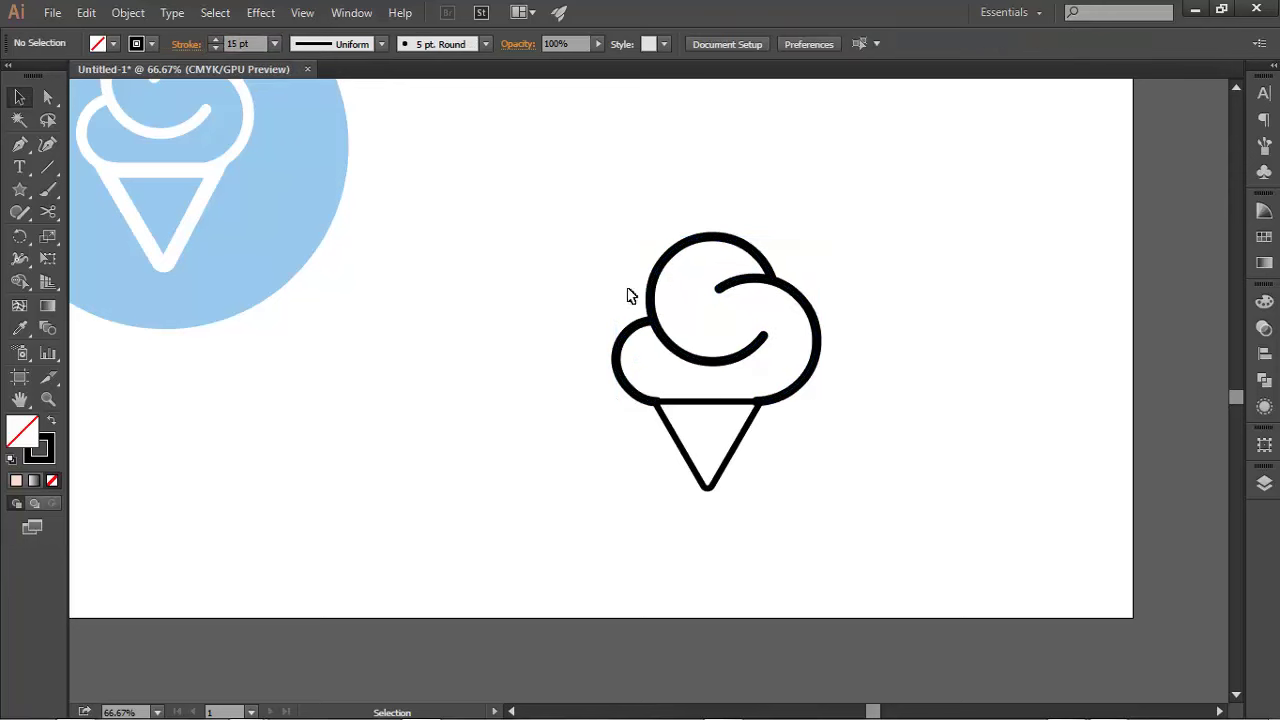
{"action": "left_click", "coordinate": [673, 430]}
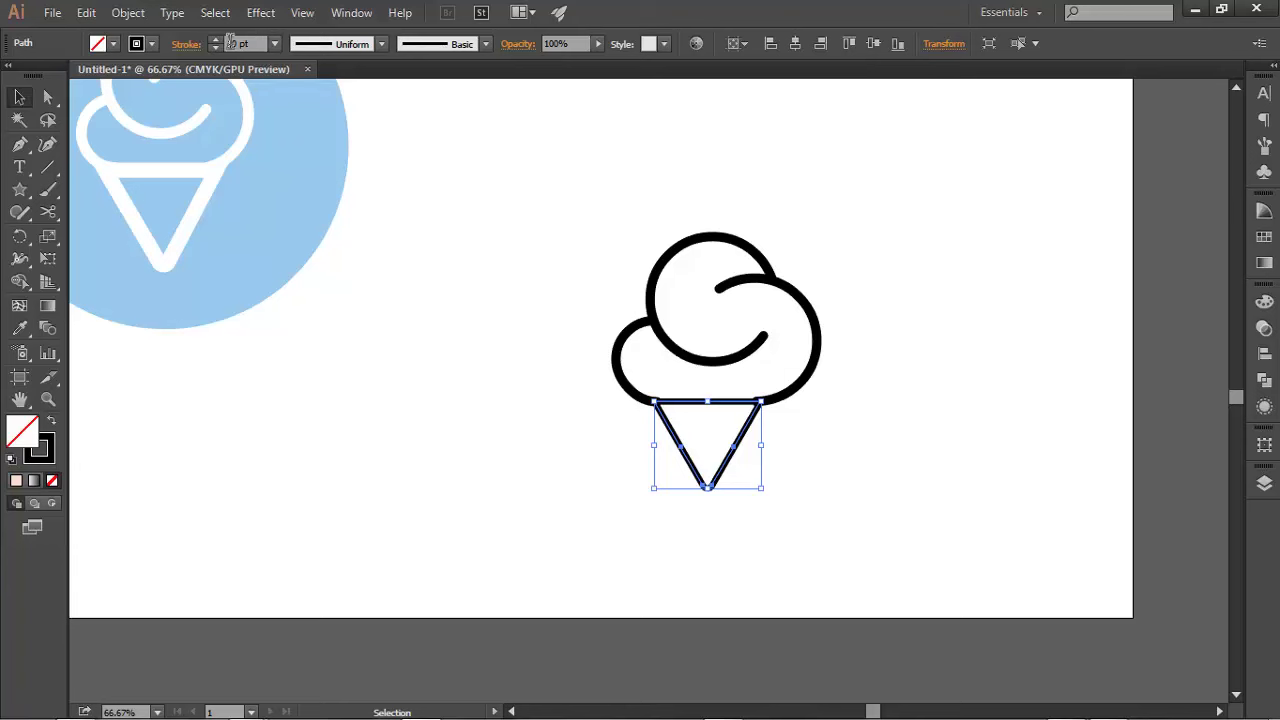
{"action": "type", "text": "20"}
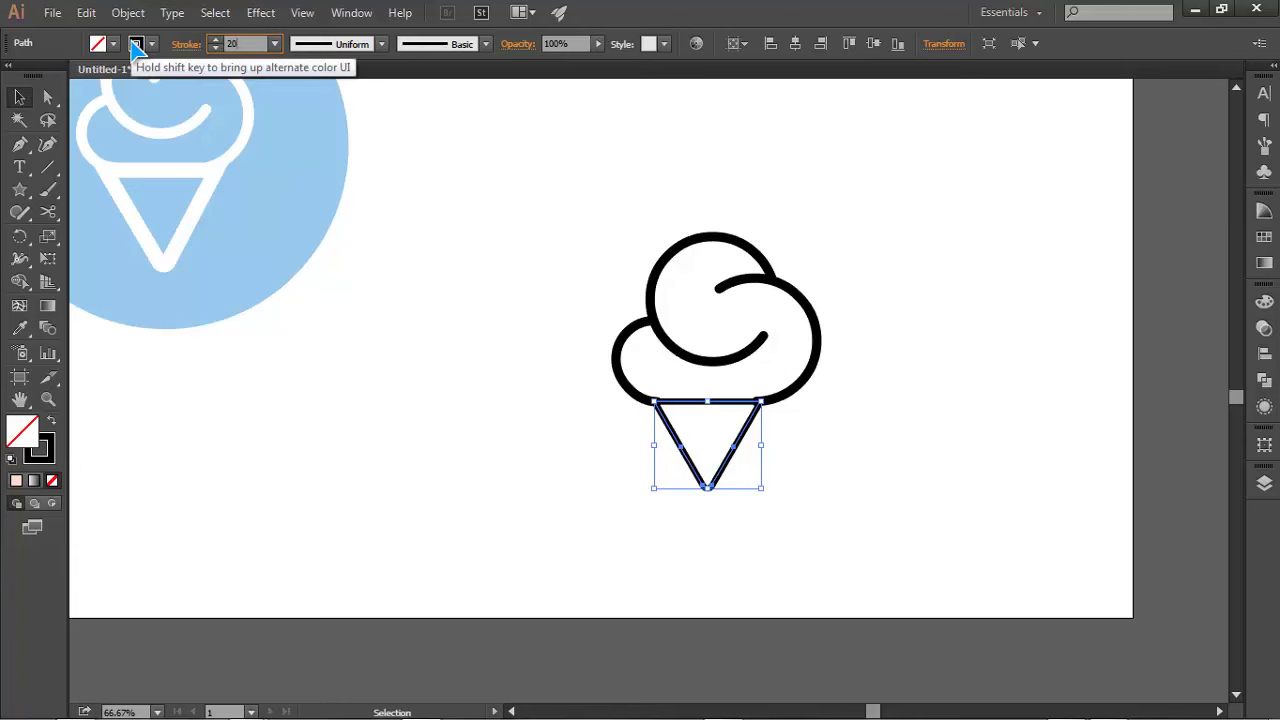
{"action": "key", "text": "Return"}
{"action": "left_click", "coordinate": [480, 316]}
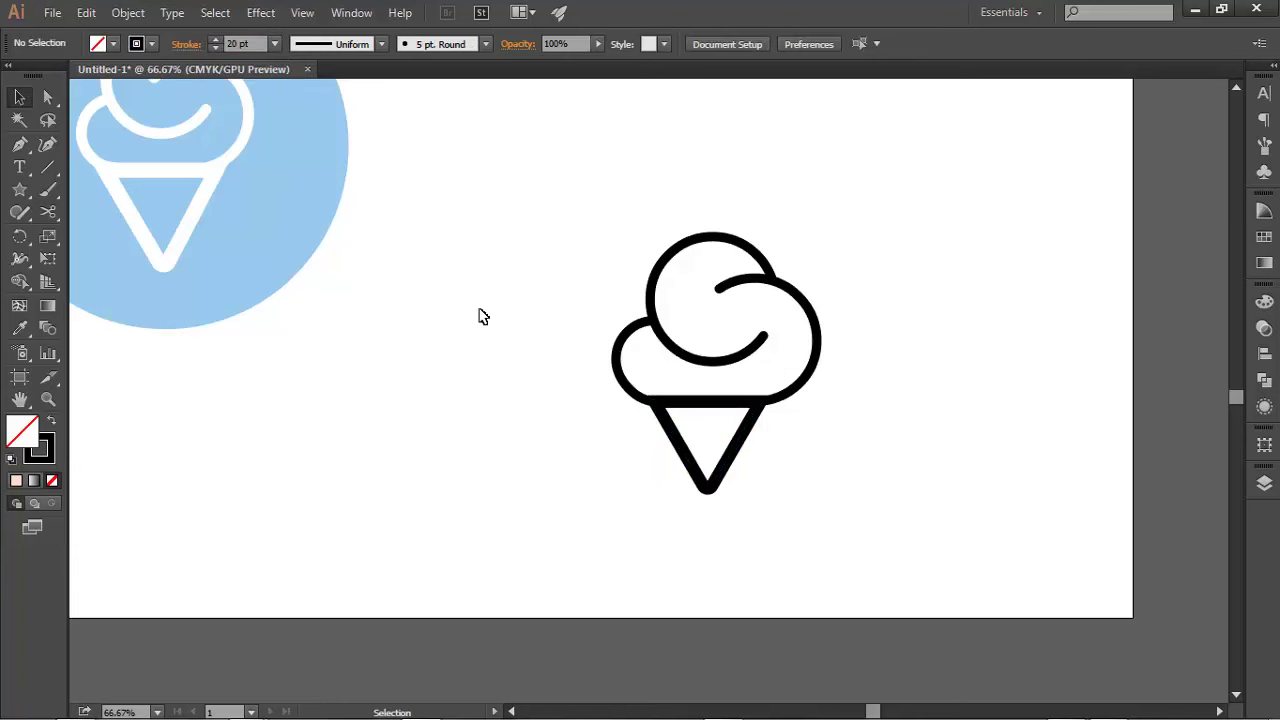
{"action": "scroll", "coordinate": [510, 376], "scroll_direction": "down", "scroll_amount": 1}
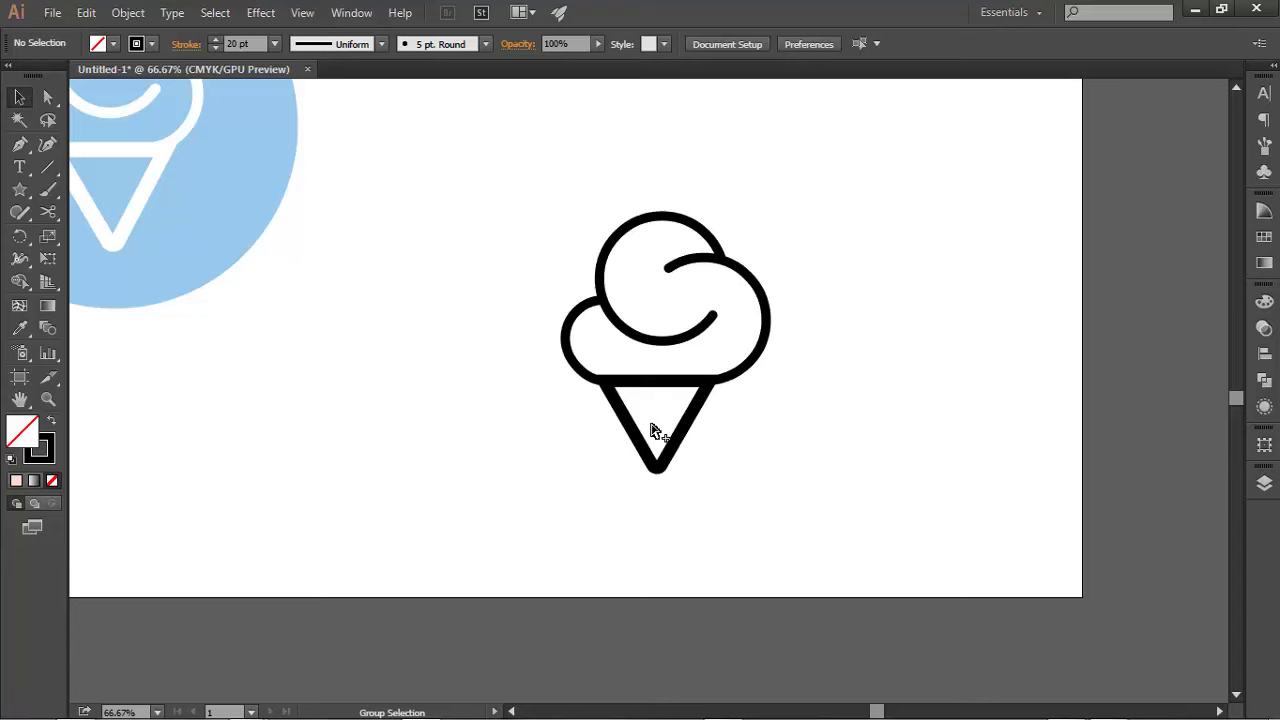
{"action": "scroll", "coordinate": [651, 430], "scroll_direction": "up", "scroll_amount": 1}
{"action": "scroll", "coordinate": [640, 429], "scroll_direction": "up", "scroll_amount": 1}
- Select every ice-cream path and group them
{"action": "left_click", "coordinate": [510, 308]}
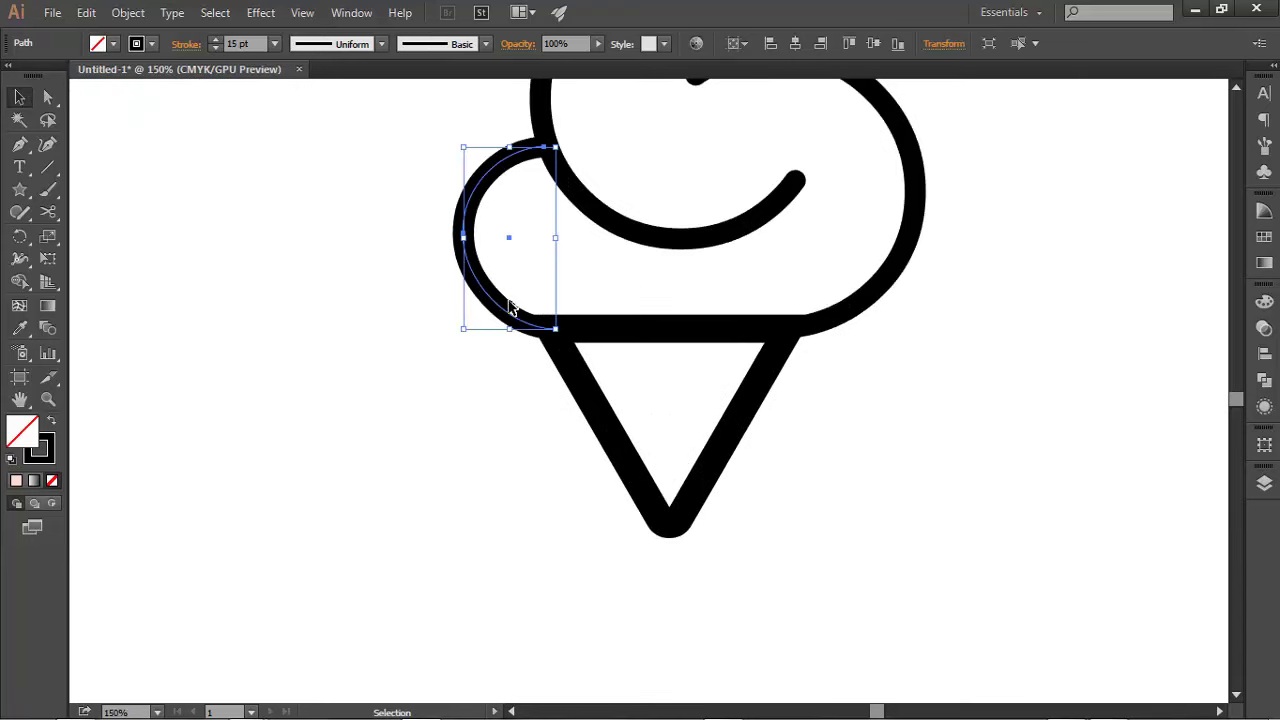
{"action": "left_click", "coordinate": [686, 421]}
{"action": "scroll", "coordinate": [686, 421], "scroll_direction": "down", "scroll_amount": 2}
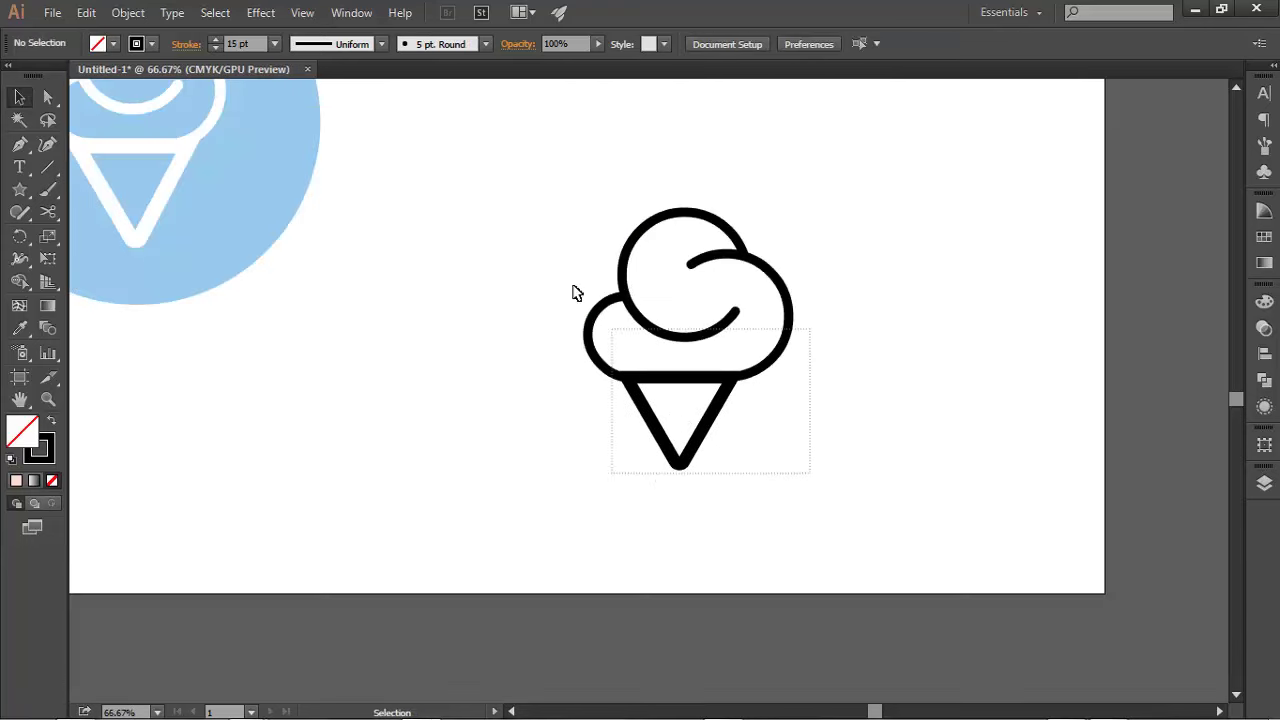
{"action": "left_click_drag", "start_coordinate": [815, 481], "coordinate": [520, 242]}
{"action": "right_click", "coordinate": [645, 294]}
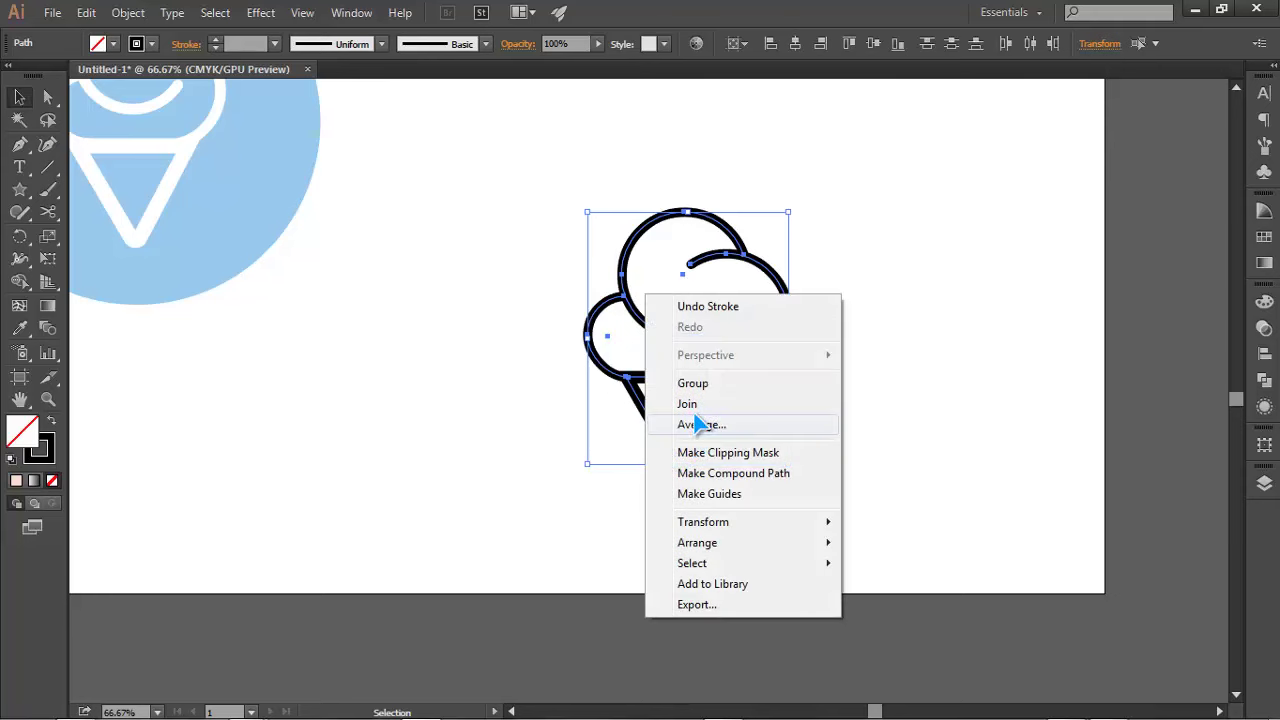
{"action": "left_click", "coordinate": [693, 385]}
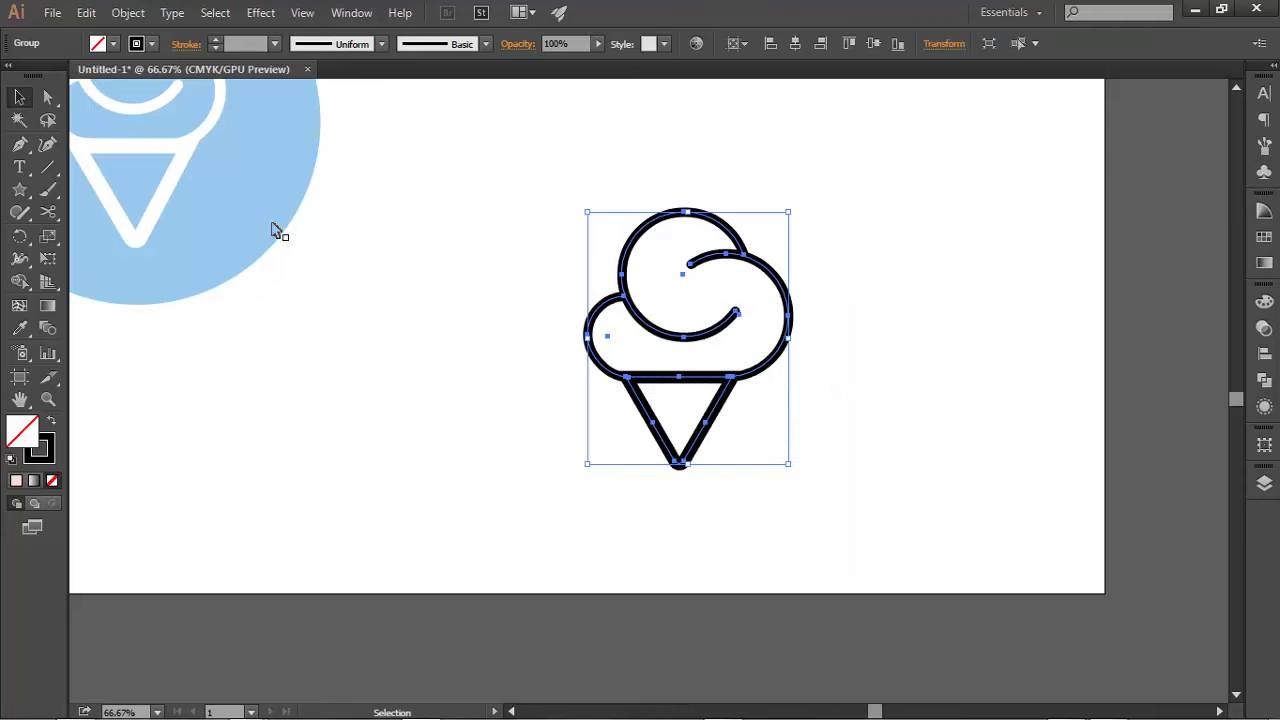
- Expand the grouped strokes into filled shapes with Object > Expand
{"action": "left_click", "coordinate": [128, 13]}
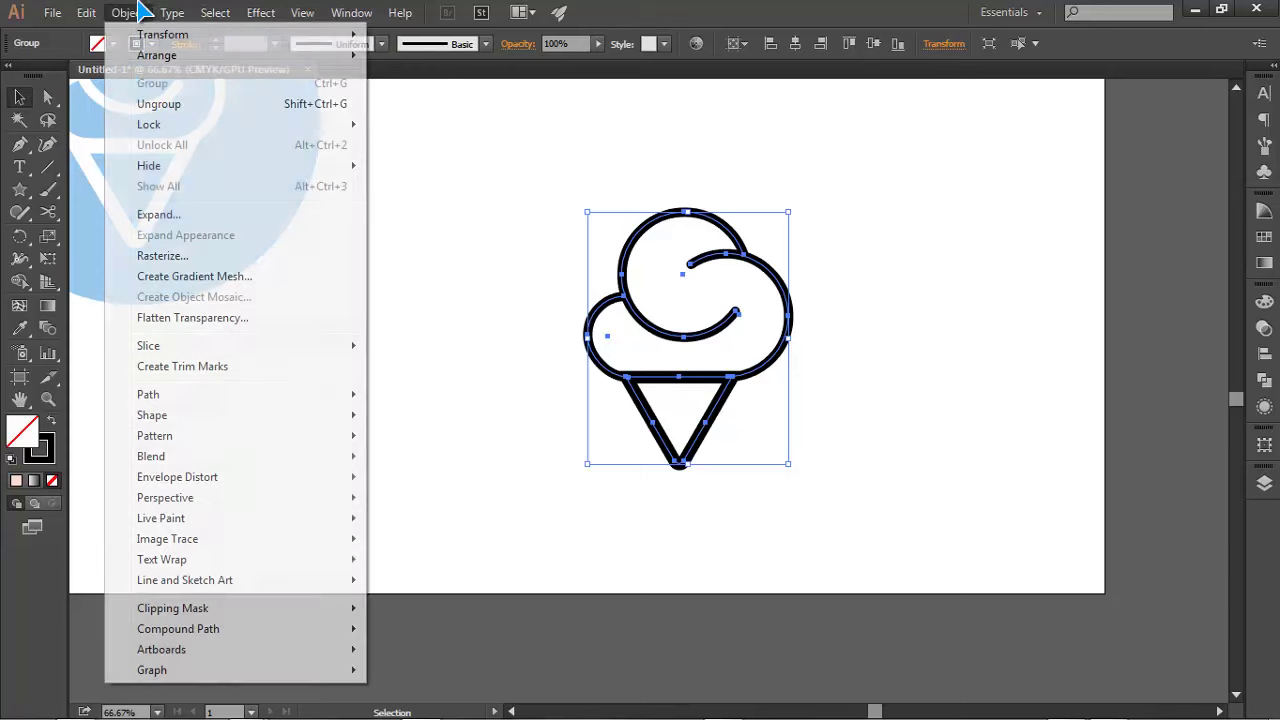
{"action": "left_click", "coordinate": [163, 218]}
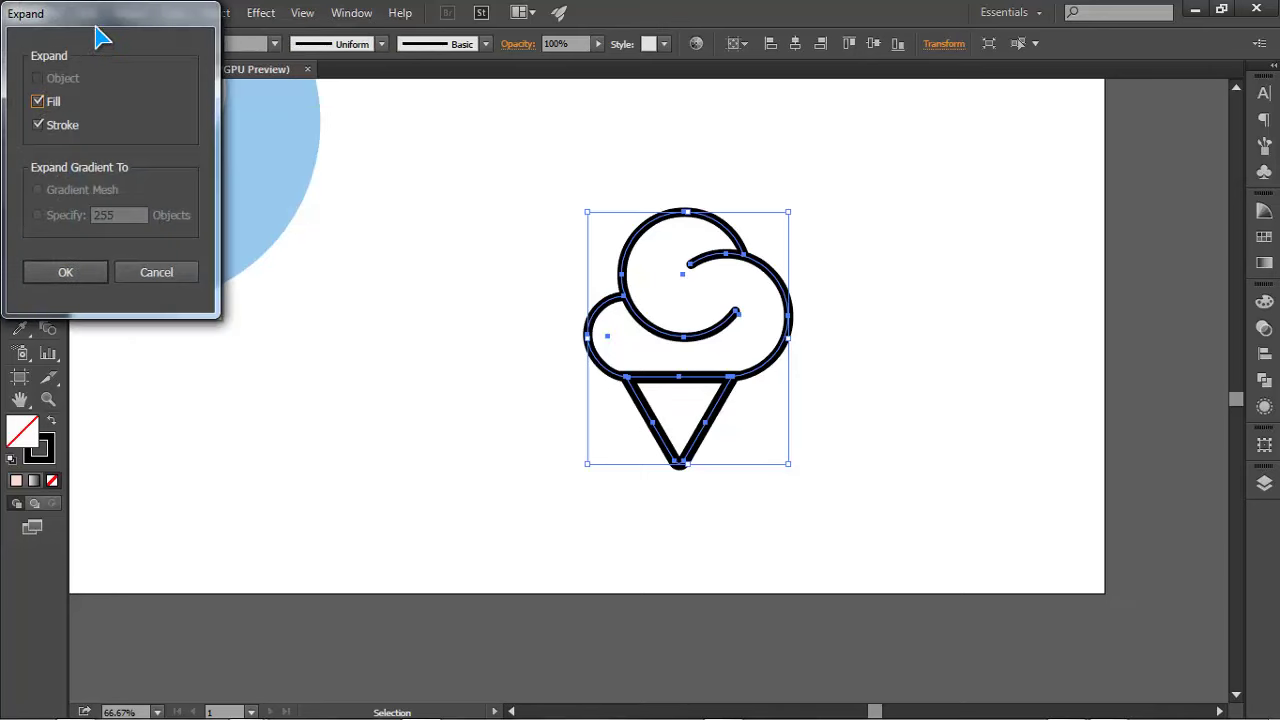
{"action": "left_click_drag", "start_coordinate": [100, 37], "coordinate": [620, 127]}
{"action": "left_click", "coordinate": [591, 369]}
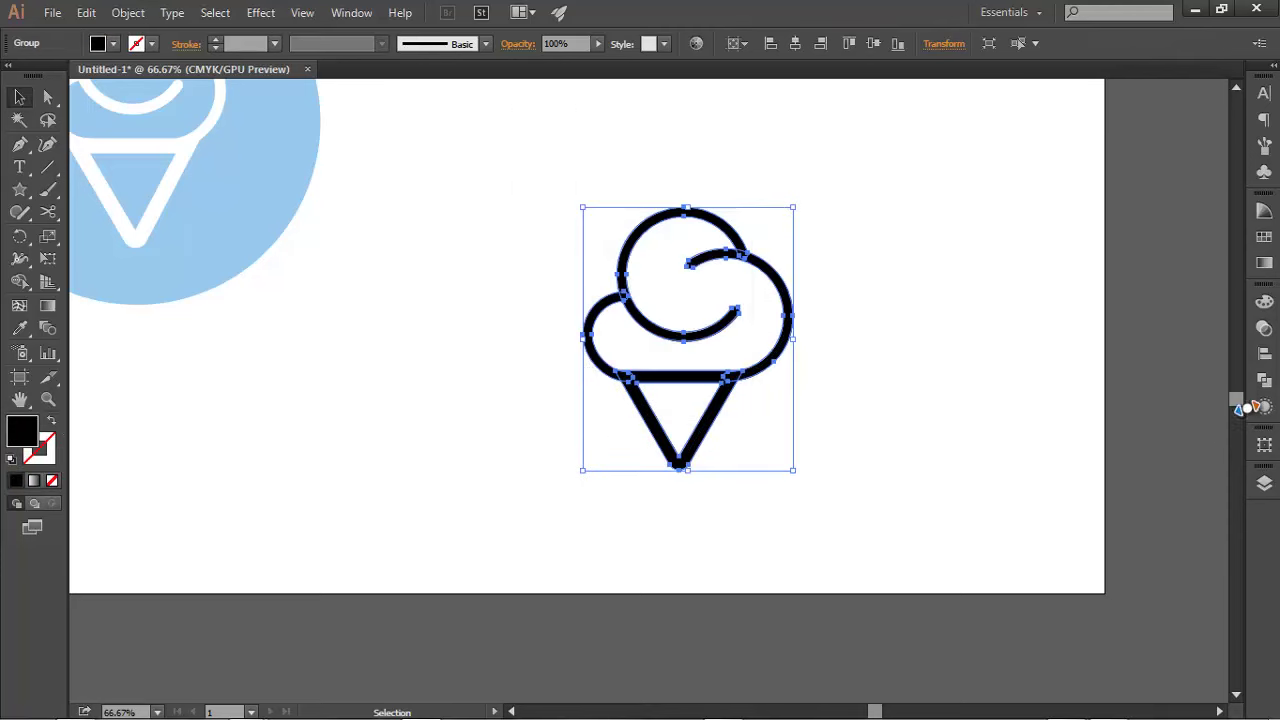
- Merge all ice-cream shapes into one with Pathfinder Unite
{"action": "left_click", "coordinate": [350, 12]}
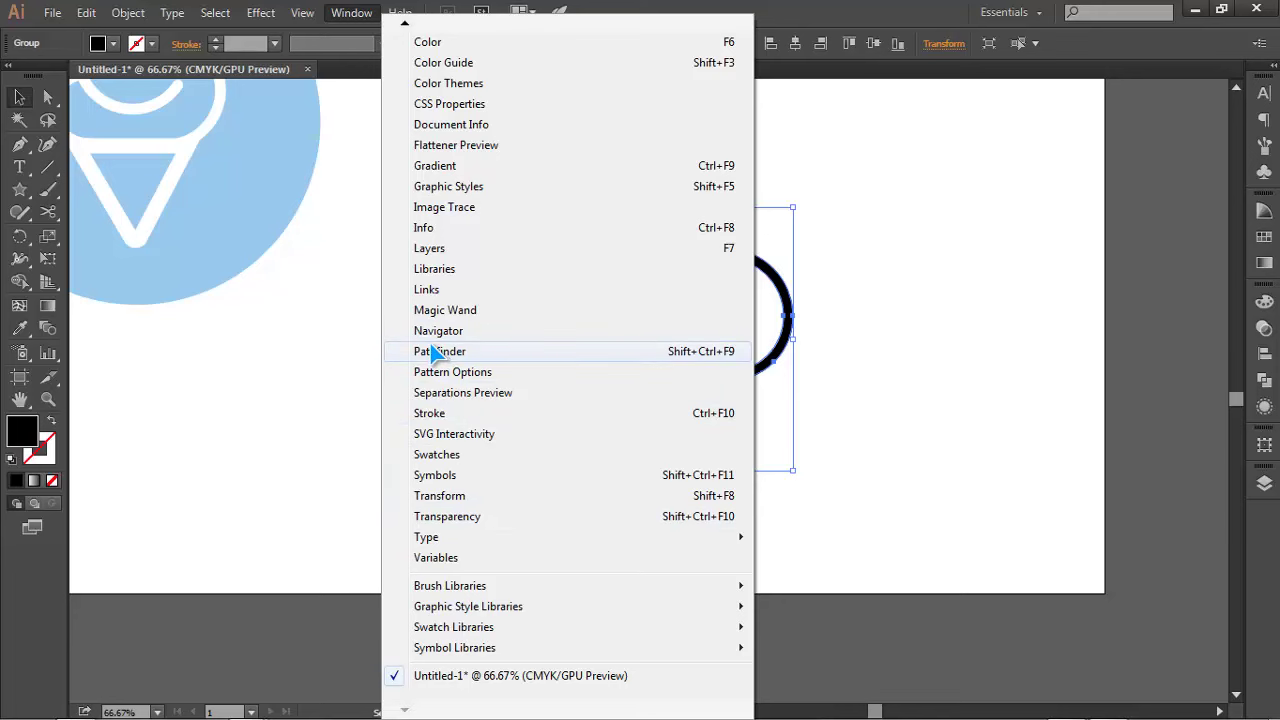
{"action": "left_click", "coordinate": [436, 351]}
{"action": "left_click", "coordinate": [1044, 329]}
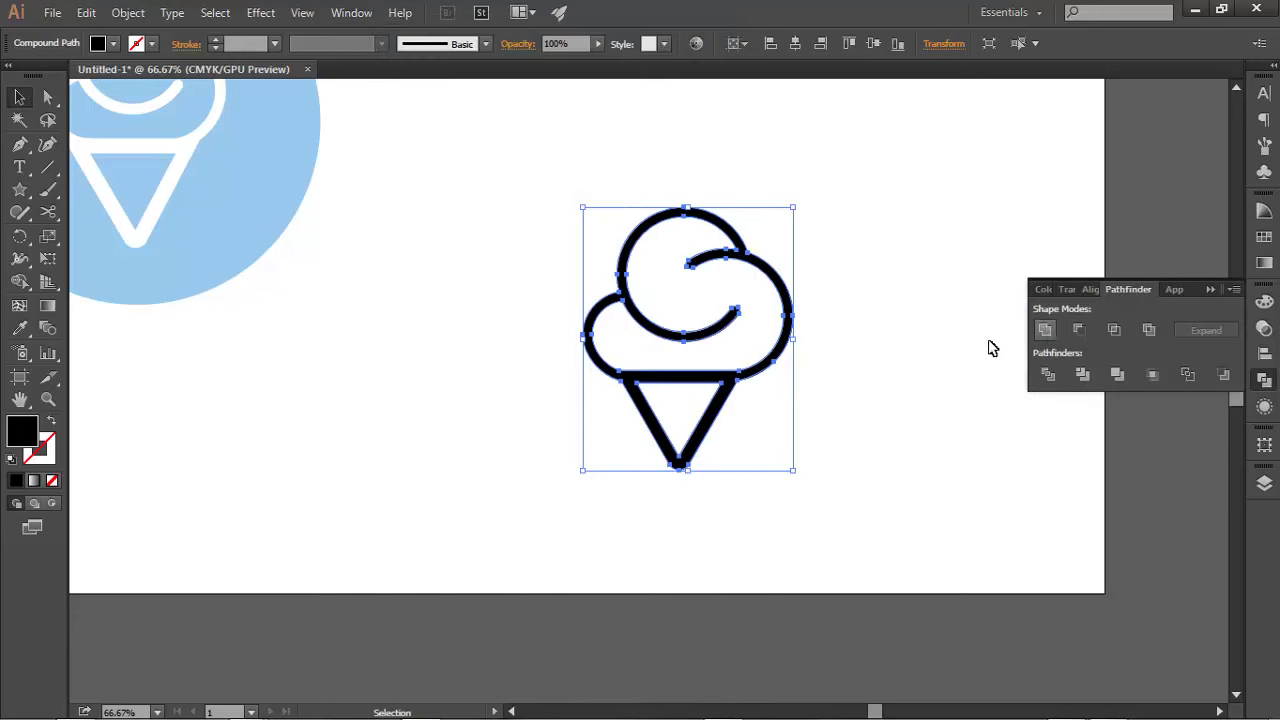
{"action": "left_click", "coordinate": [873, 355]}
{"action": "left_click", "coordinate": [1210, 289]}
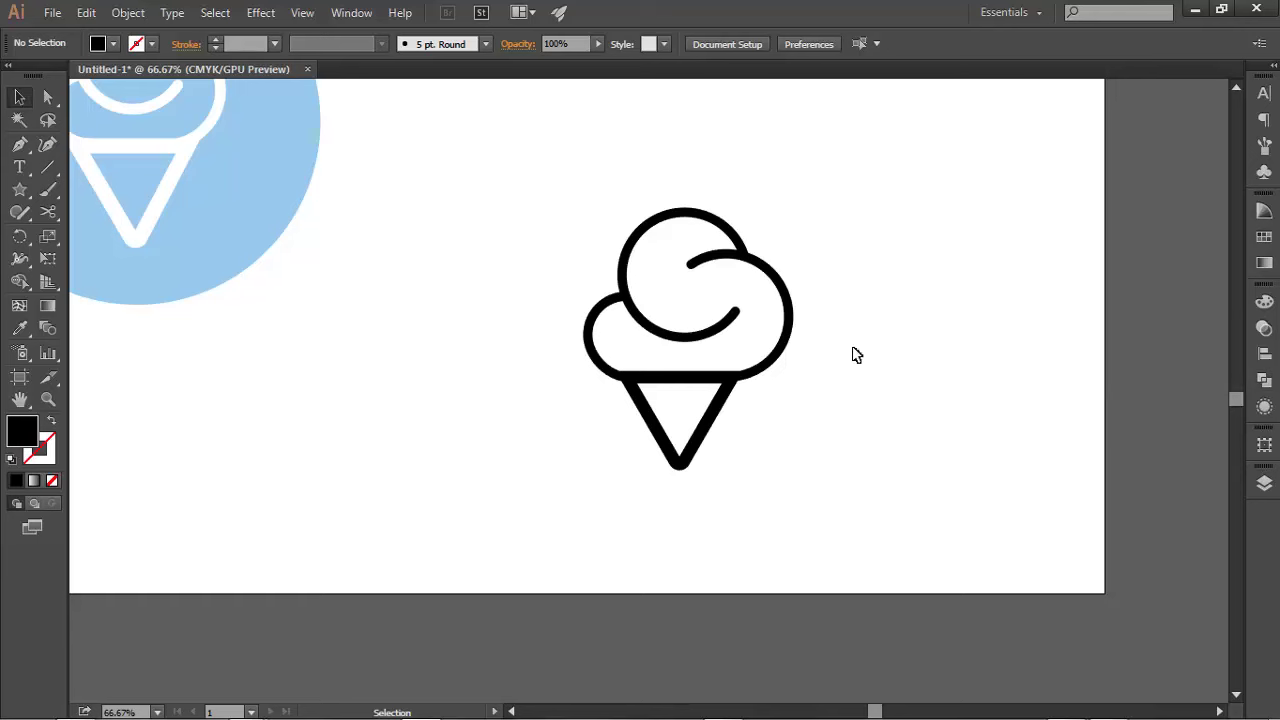
- Move the merged ice-cream shape down and to the left
{"action": "left_click", "coordinate": [596, 357]}
{"action": "scroll", "coordinate": [591, 343], "scroll_direction": "down", "scroll_amount": 1, "text": "alt"}
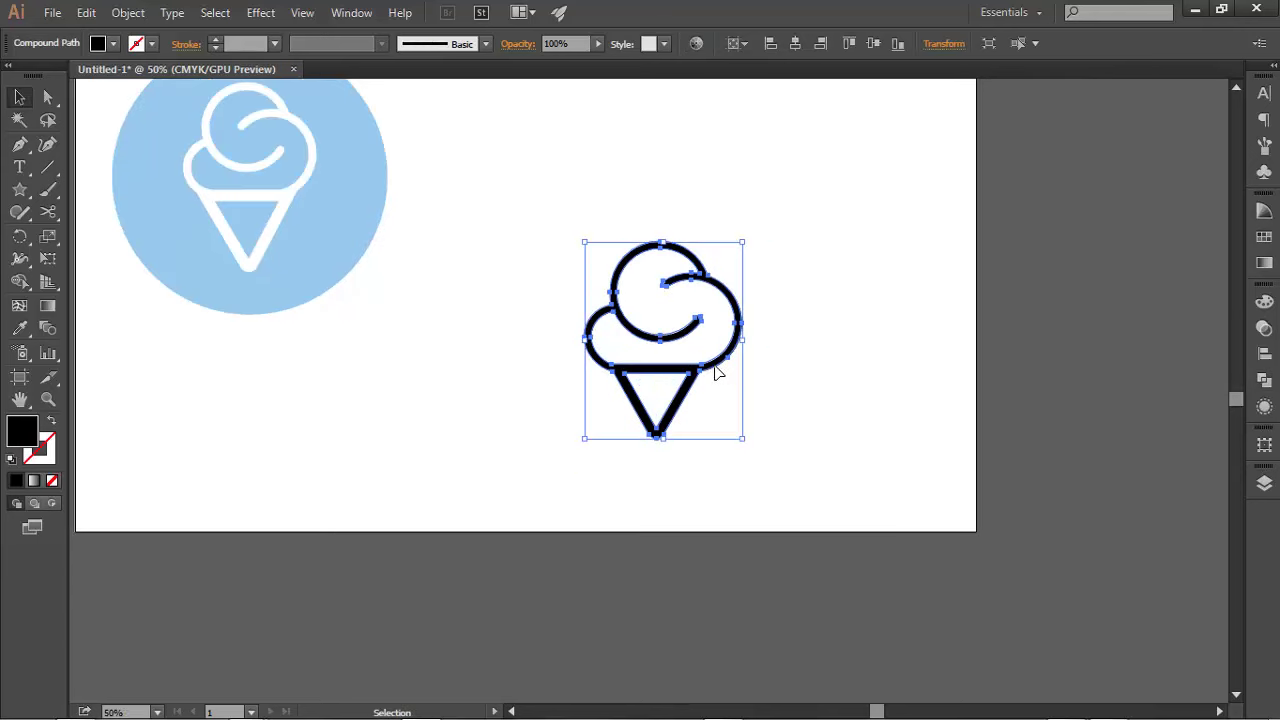
{"action": "left_click_drag", "start_coordinate": [700, 370], "coordinate": [442, 404]}
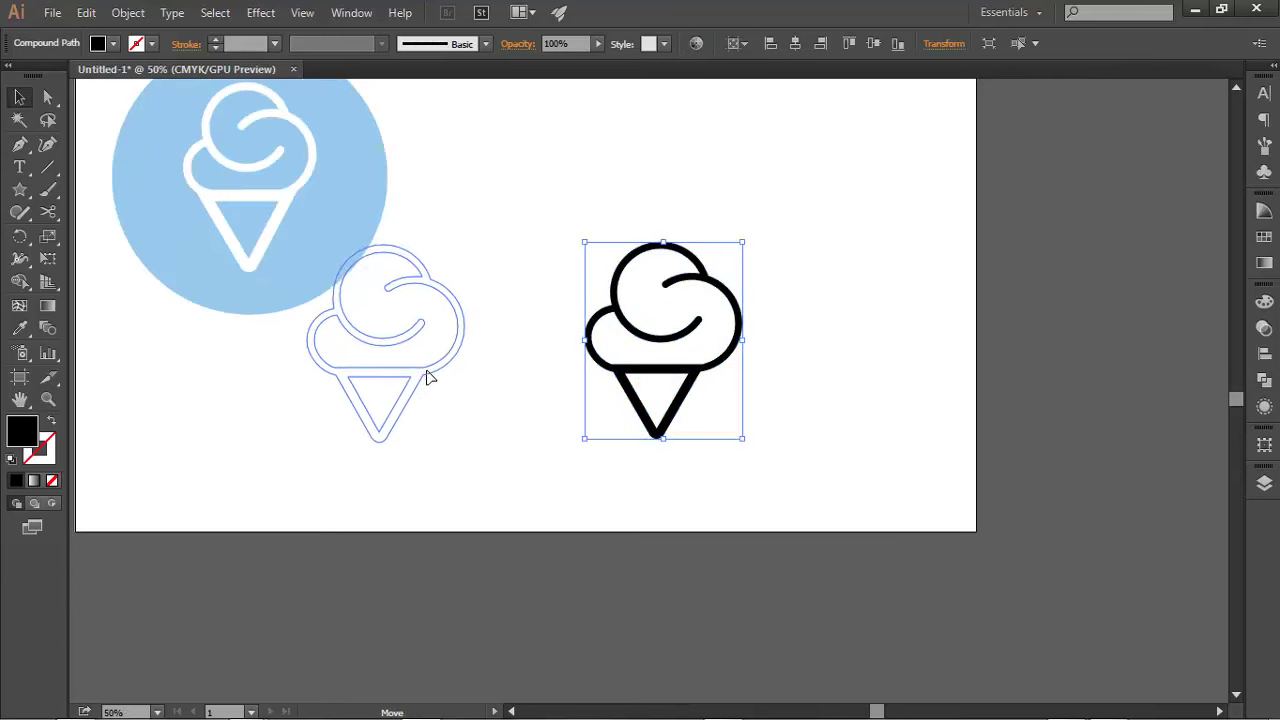
{"action": "left_click", "coordinate": [523, 403]}
- Draw a large circle to the right of the ice cream with the Ellipse tool
{"action": "left_click_drag", "start_coordinate": [19, 192], "coordinate": [112, 236]}
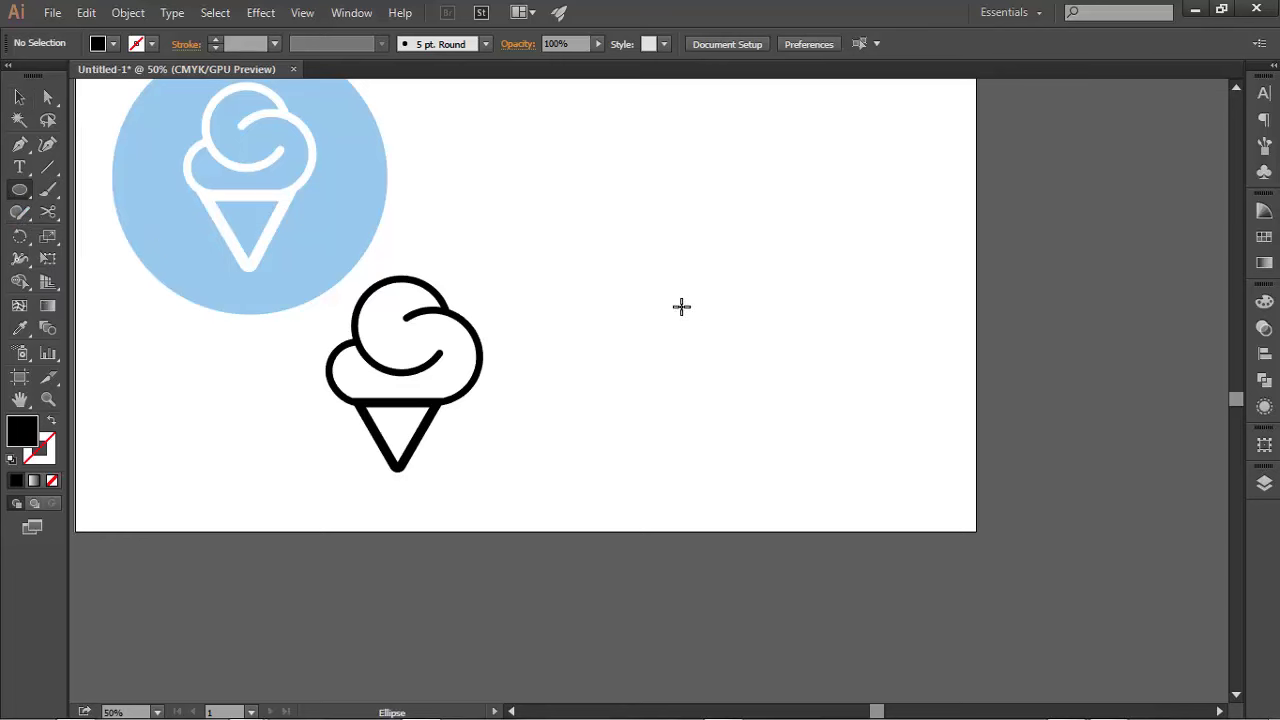
{"action": "left_click_drag", "start_coordinate": [648, 293], "coordinate": [757, 366]}
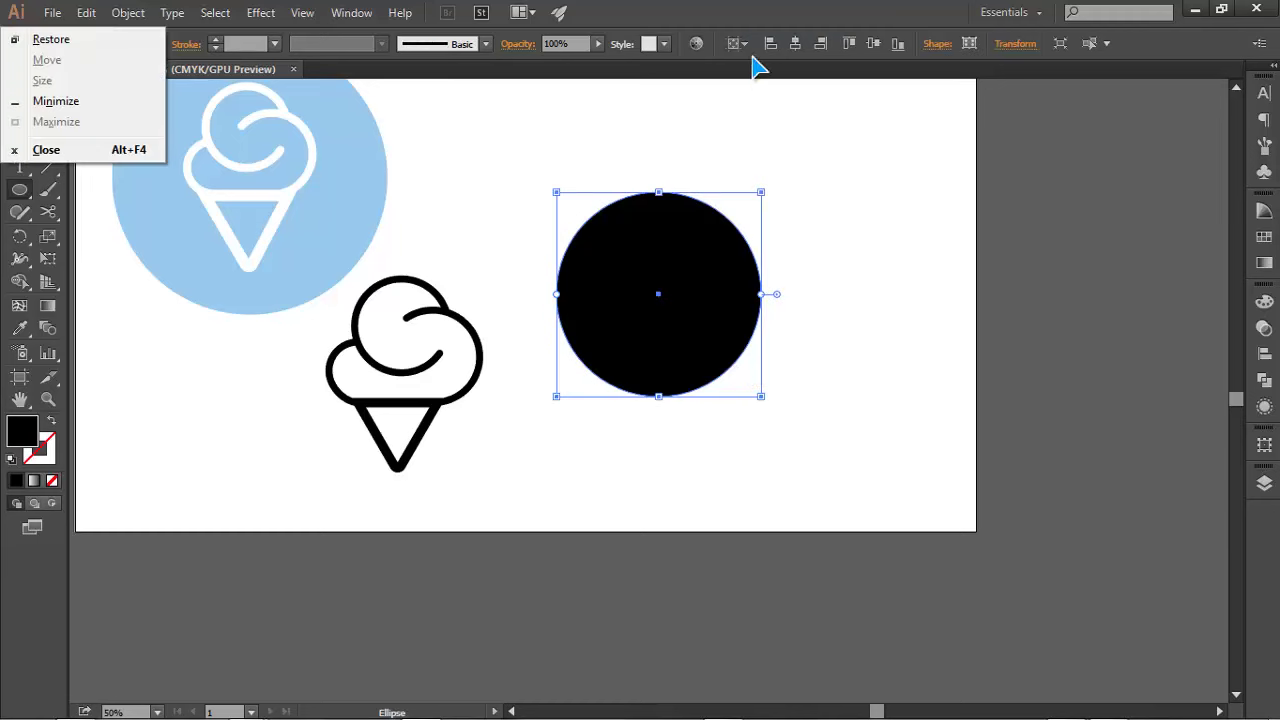
{"action": "key", "text": "v"}
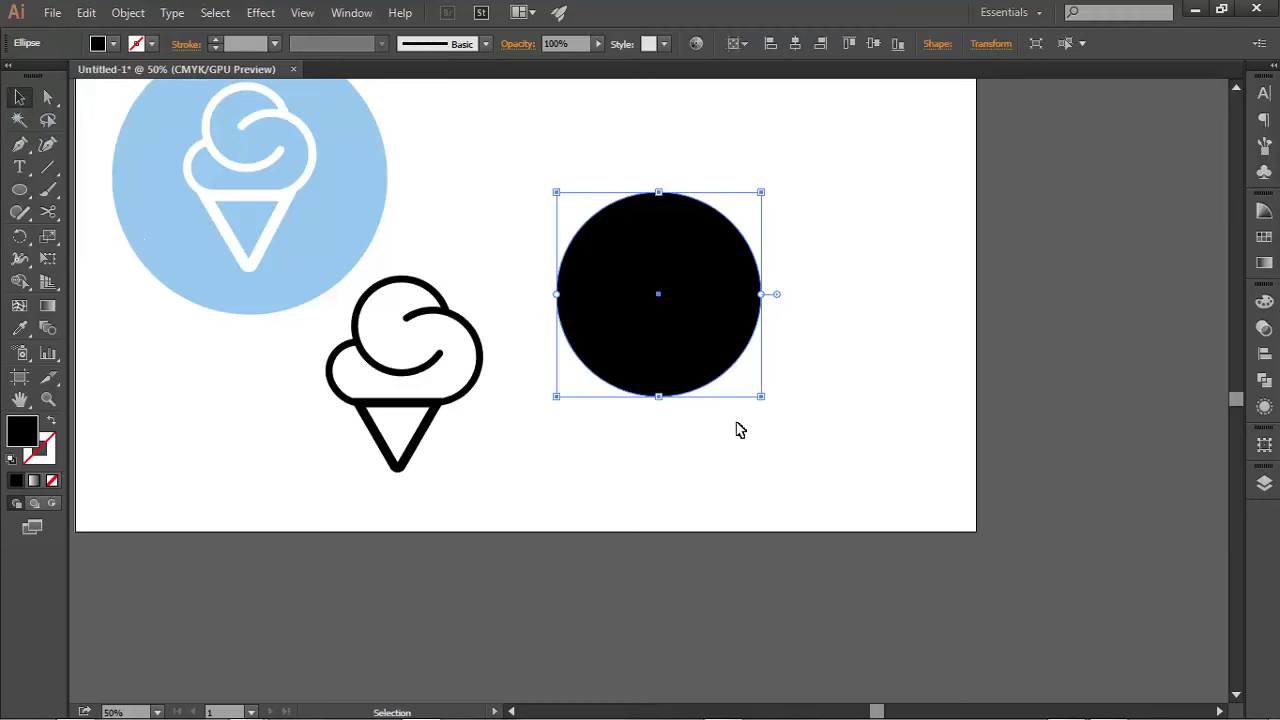
{"action": "key", "text": "ctrl+minus"}
{"action": "scroll", "coordinate": [735, 330], "scroll_direction": "up", "scroll_amount": 1}
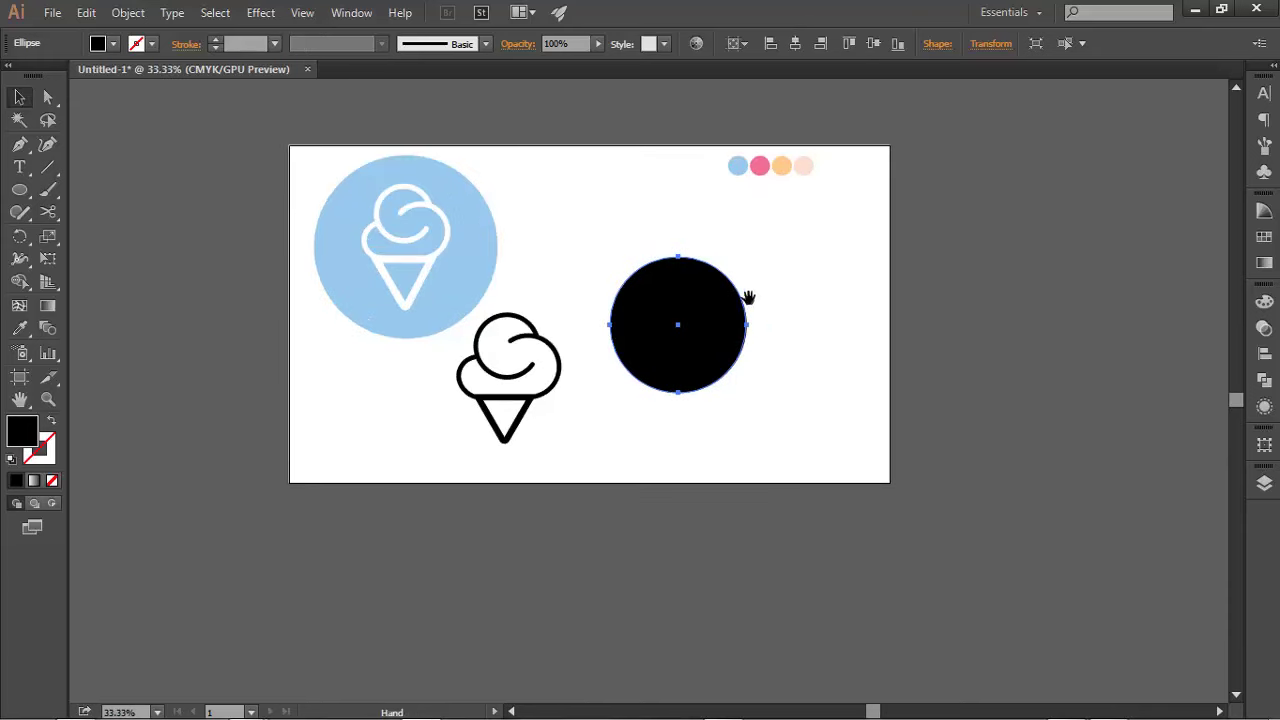
{"action": "left_click_drag", "start_coordinate": [748, 297], "coordinate": [728, 334]}
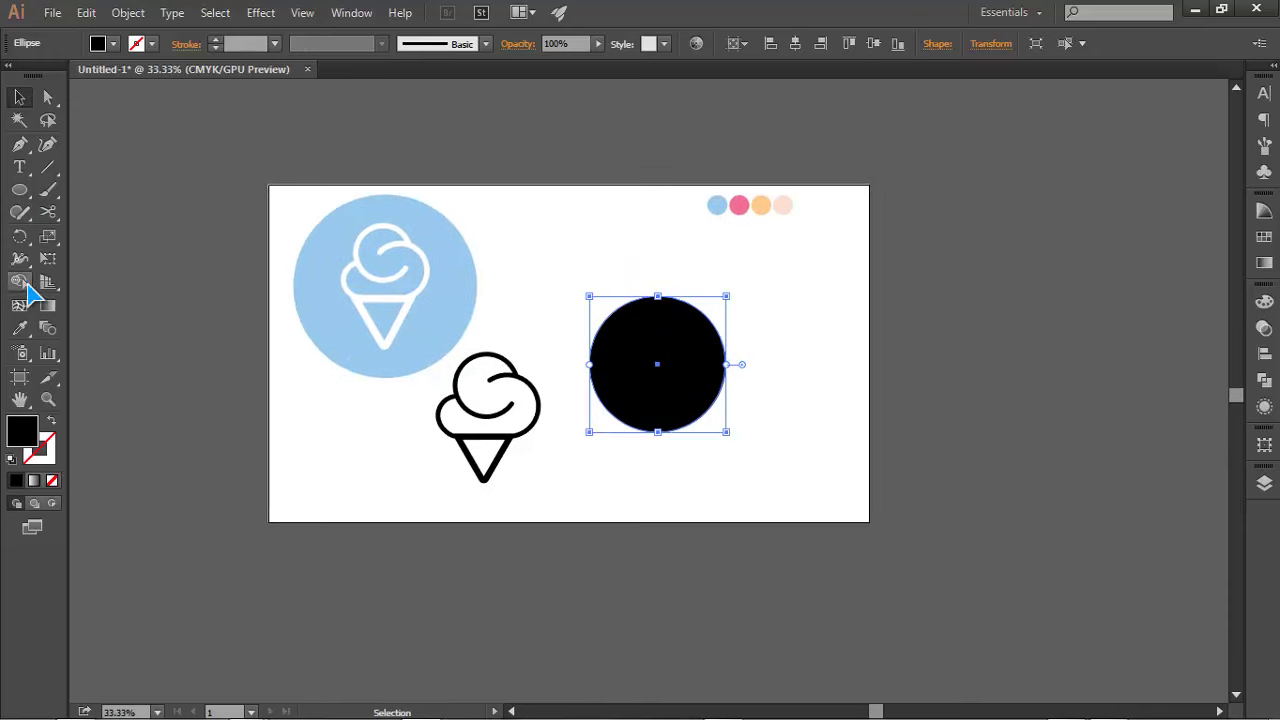
- Fill the circle with the palette's light blue using the Eyedropper
{"action": "left_click", "coordinate": [19, 328]}
{"action": "left_click", "coordinate": [716, 206]}
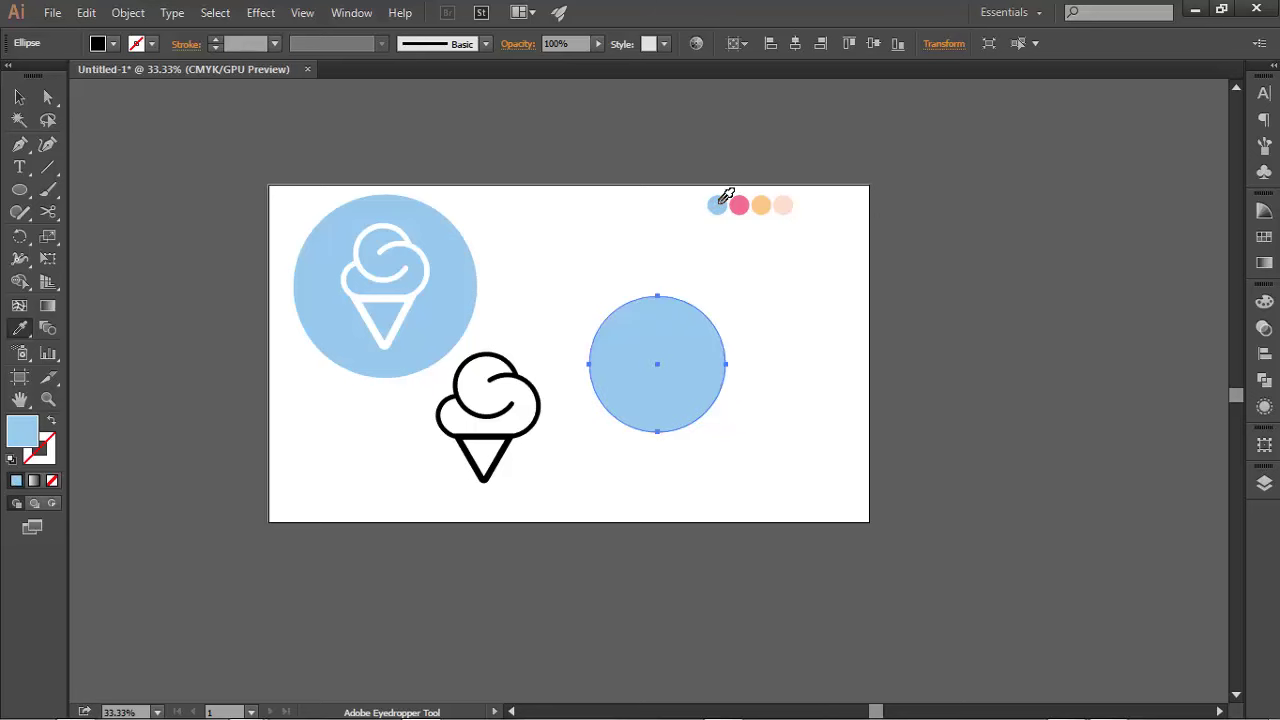
{"action": "left_click", "coordinate": [19, 97]}
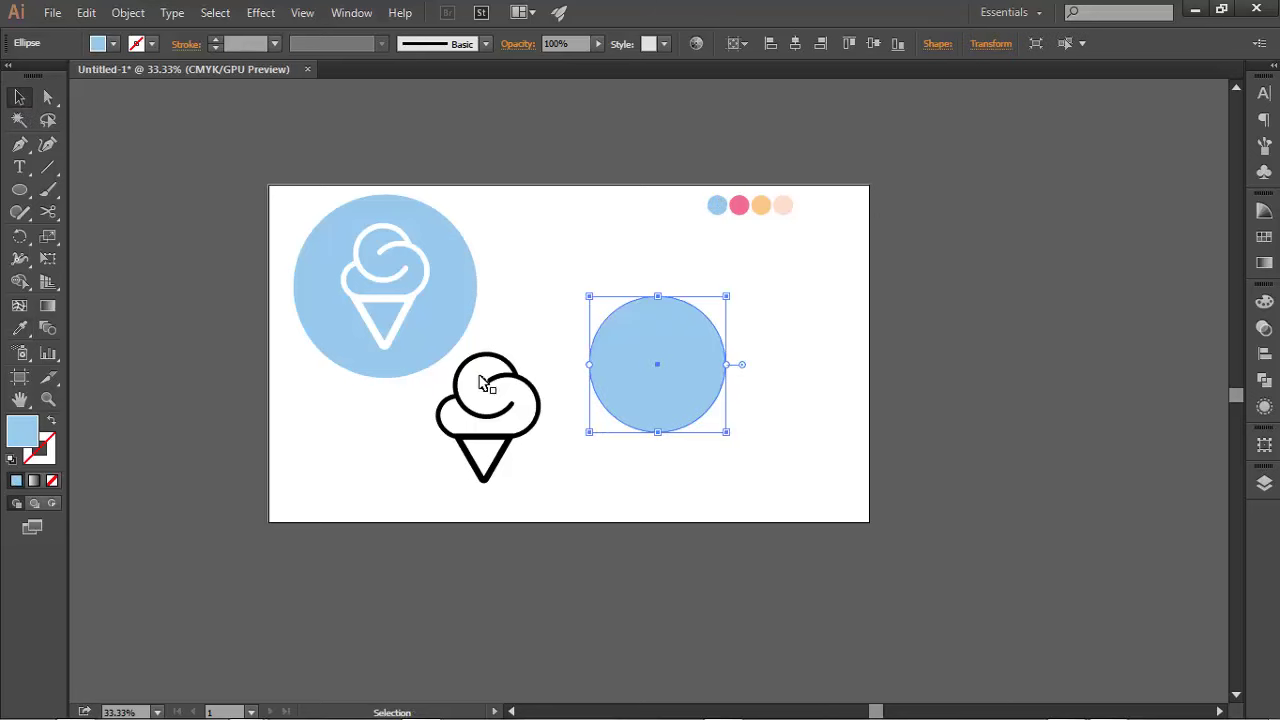
{"action": "left_click", "coordinate": [552, 401]}
{"action": "left_click", "coordinate": [500, 430]}
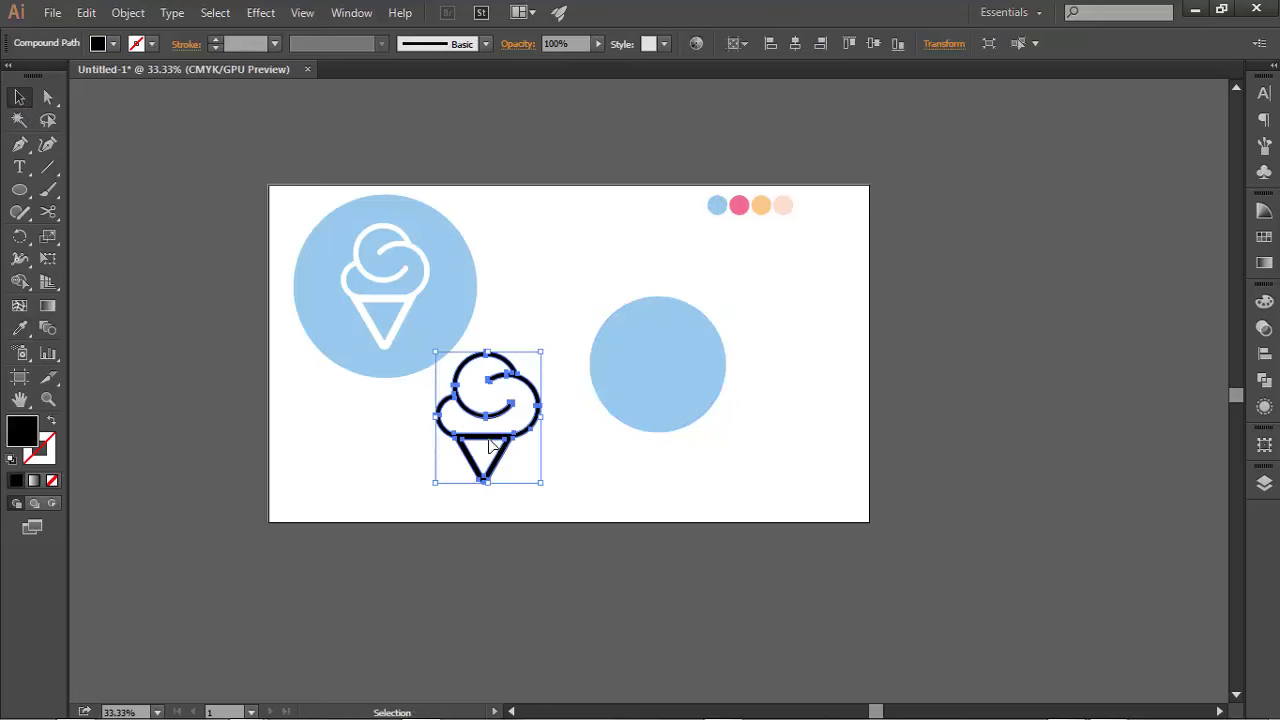
- Place the ice-cream icon on the blue circle, bring it to front, and fill it white
{"action": "left_click_drag", "start_coordinate": [490, 445], "coordinate": [704, 366]}
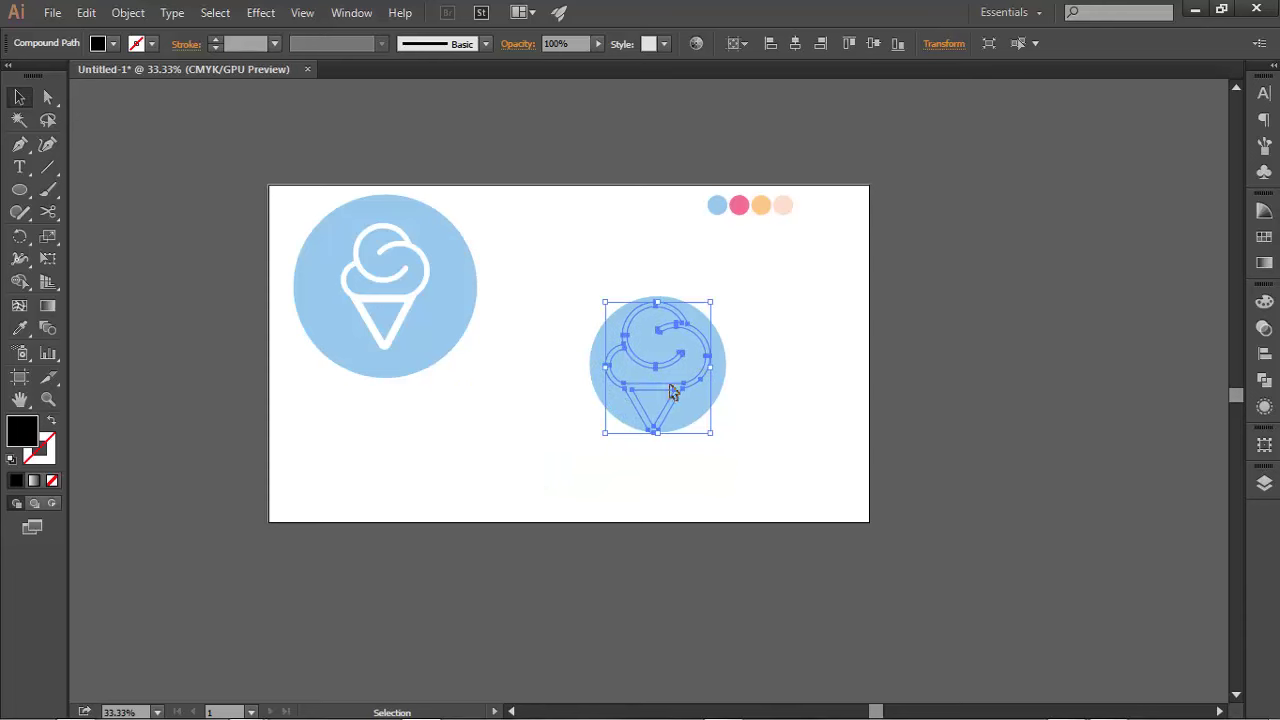
{"action": "left_click_drag", "start_coordinate": [672, 393], "coordinate": [676, 389]}
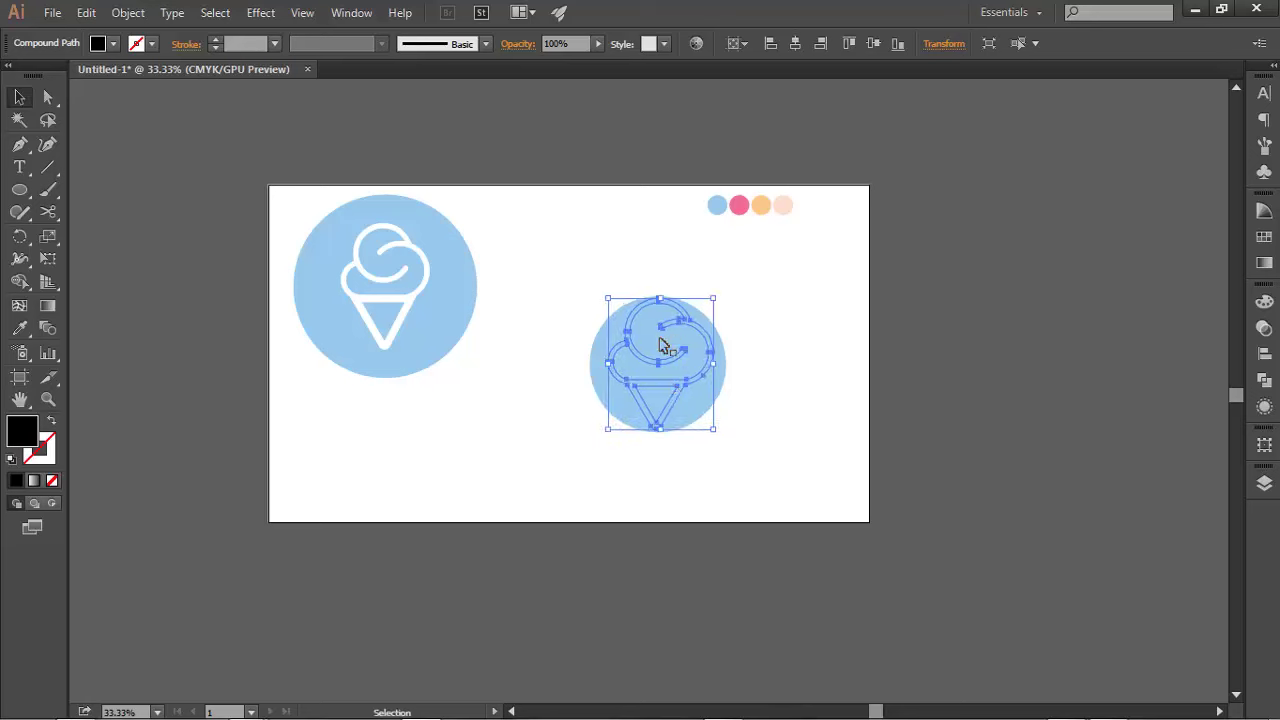
{"action": "right_click", "coordinate": [661, 345]}
{"action": "mouse_move", "coordinate": [712, 497]}
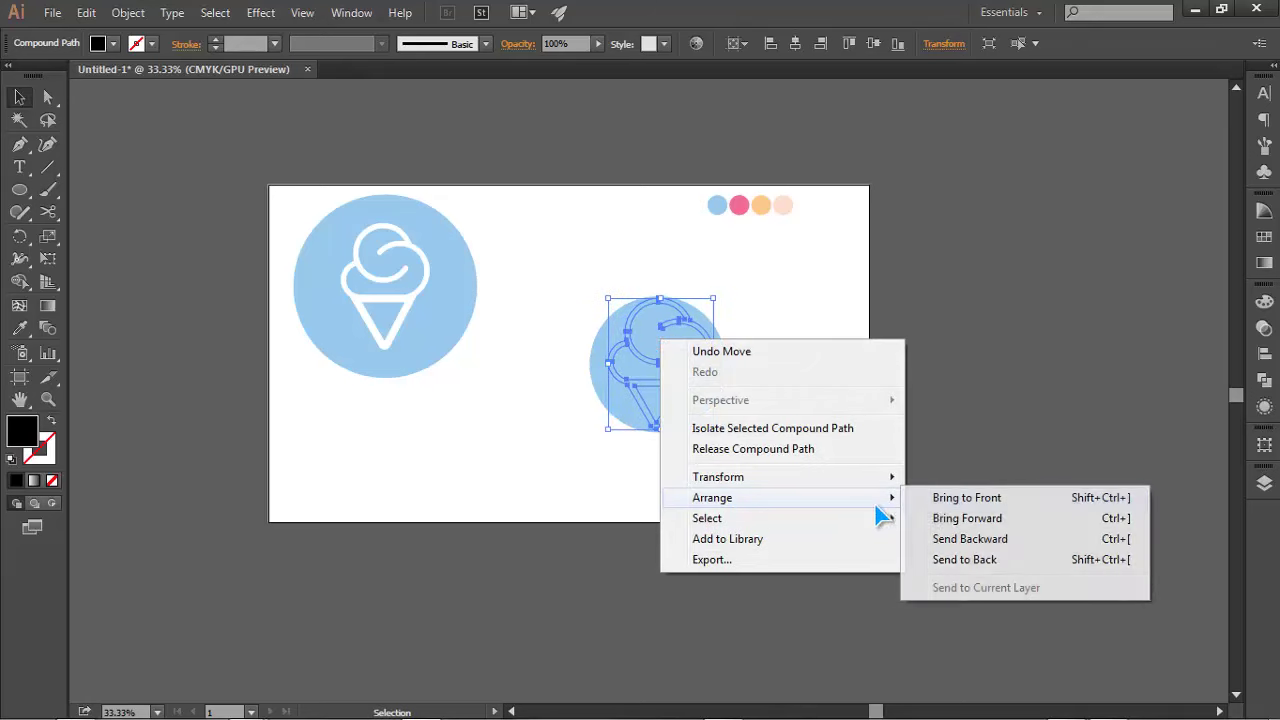
{"action": "left_click", "coordinate": [933, 510]}
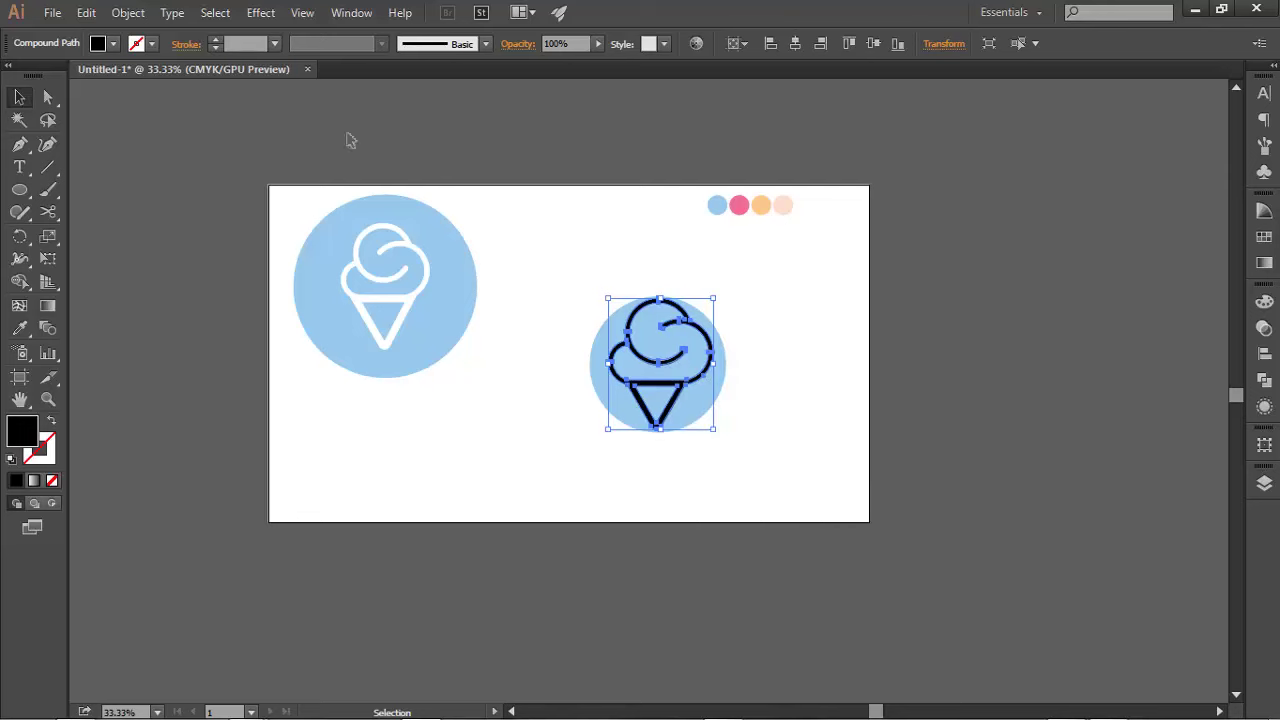
{"action": "left_click", "coordinate": [114, 44]}
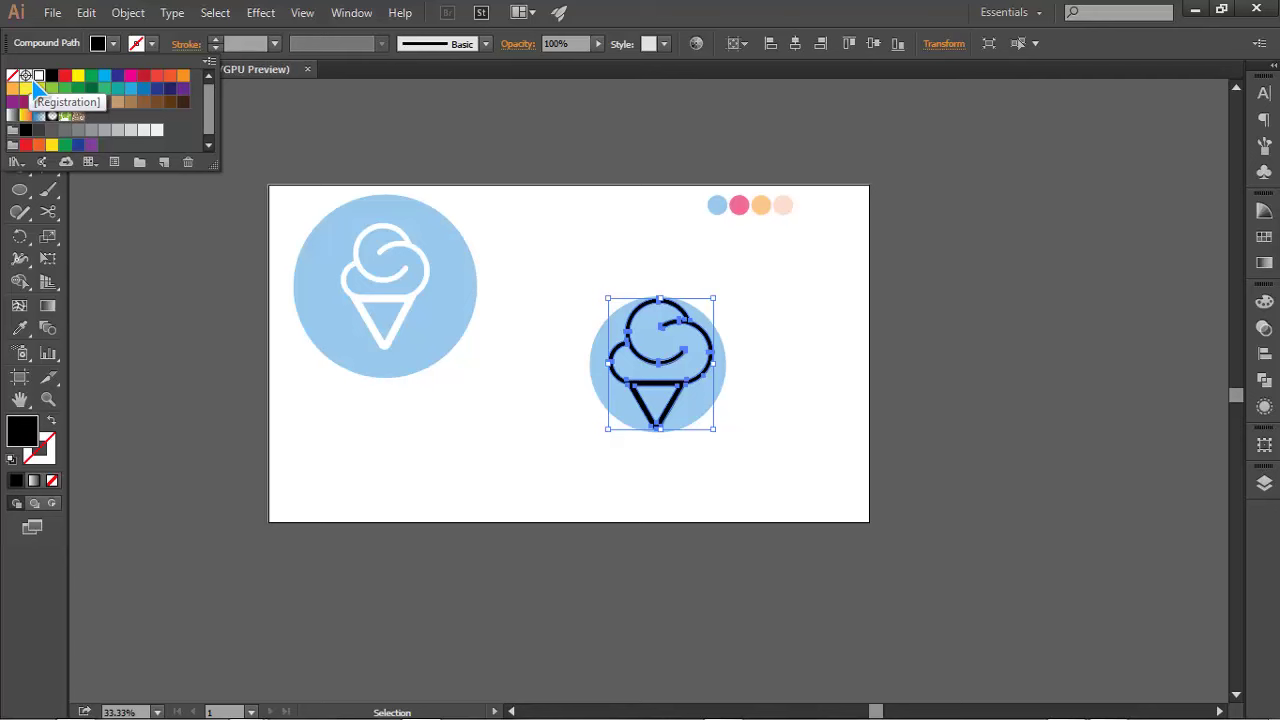
{"action": "left_click", "coordinate": [38, 78]}
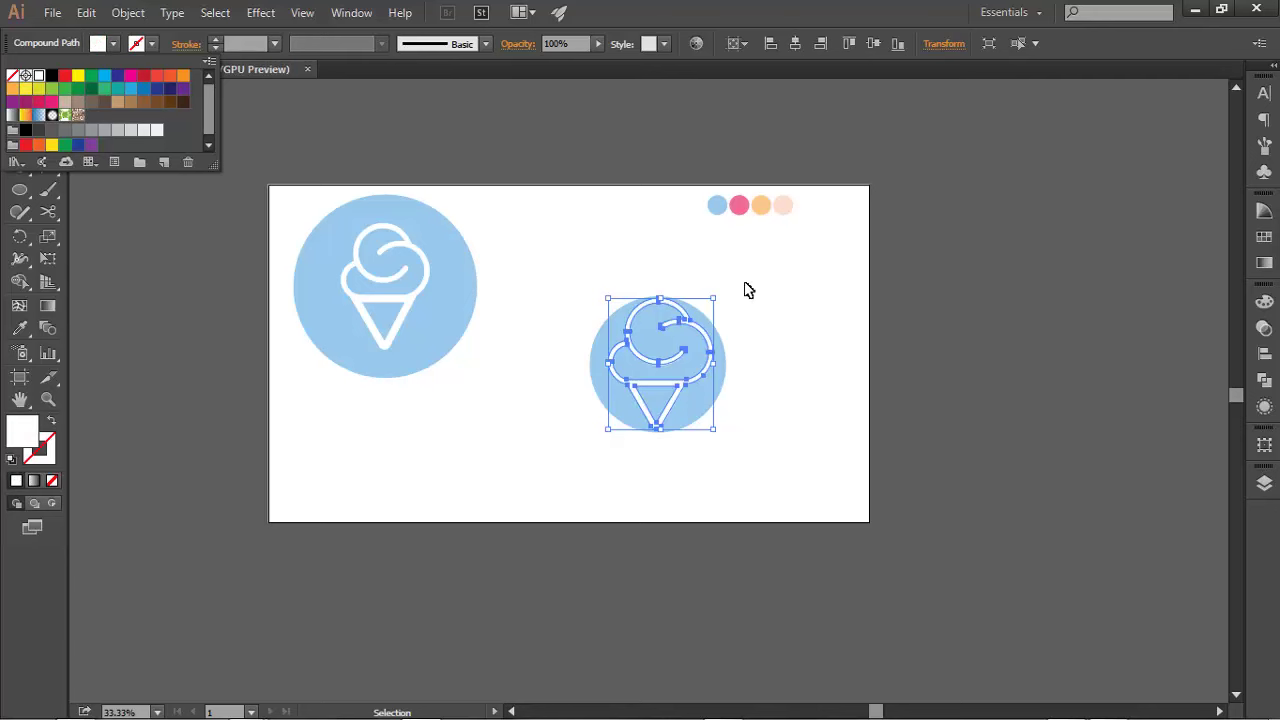
- Enlarge the blue circle around its centre to about 665 px
{"action": "left_click", "coordinate": [806, 349]}
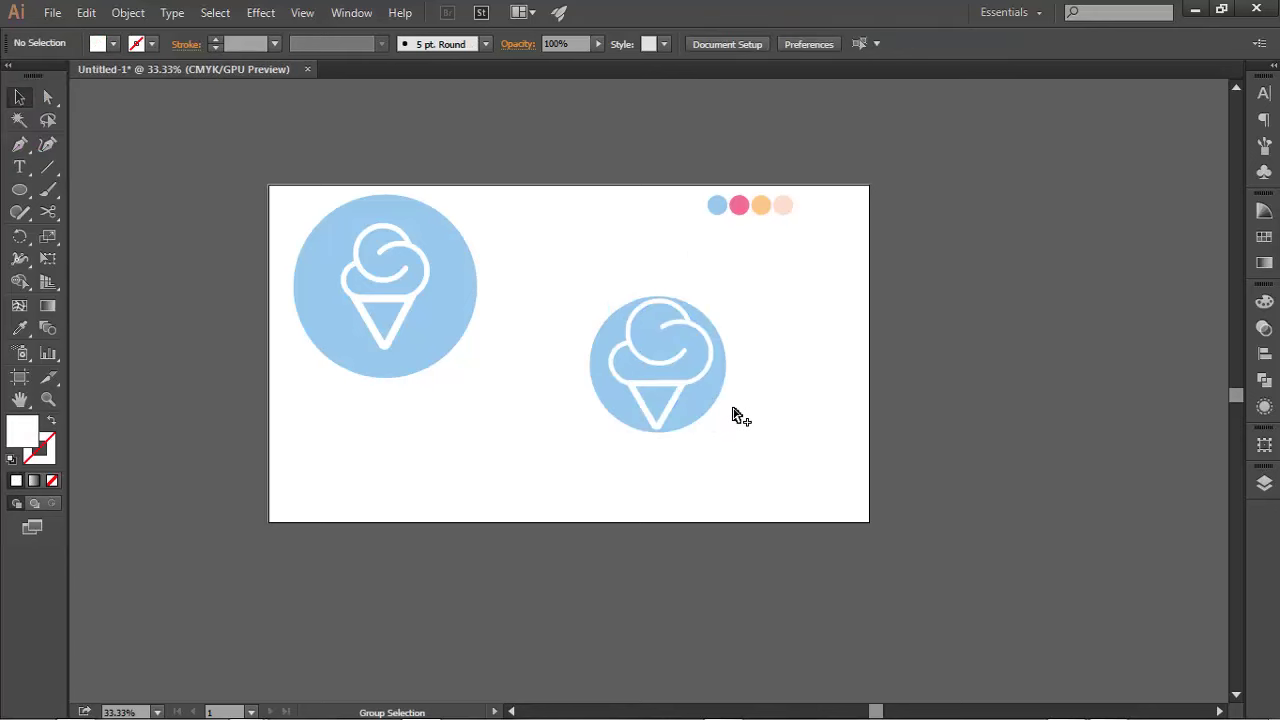
{"action": "scroll", "coordinate": [734, 414], "scroll_direction": "up", "scroll_amount": 1}
{"action": "scroll", "coordinate": [734, 414], "scroll_direction": "up", "scroll_amount": 1}
{"action": "left_click", "coordinate": [691, 403]}
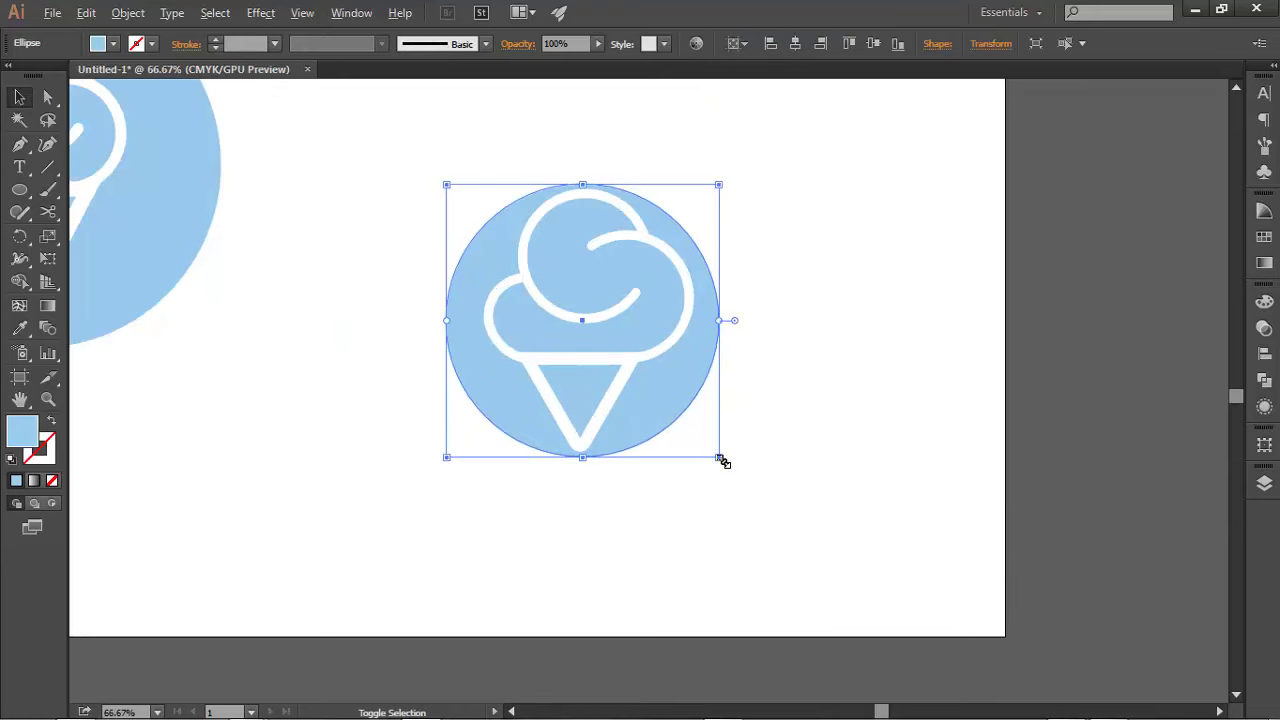
{"action": "left_click_drag", "start_coordinate": [722, 460], "coordinate": [812, 530]}
{"action": "left_click", "coordinate": [877, 450]}
- Scale the left ice-cream badge down and move it to the lower left
{"action": "scroll", "coordinate": [838, 457], "scroll_direction": "down", "scroll_amount": 1}
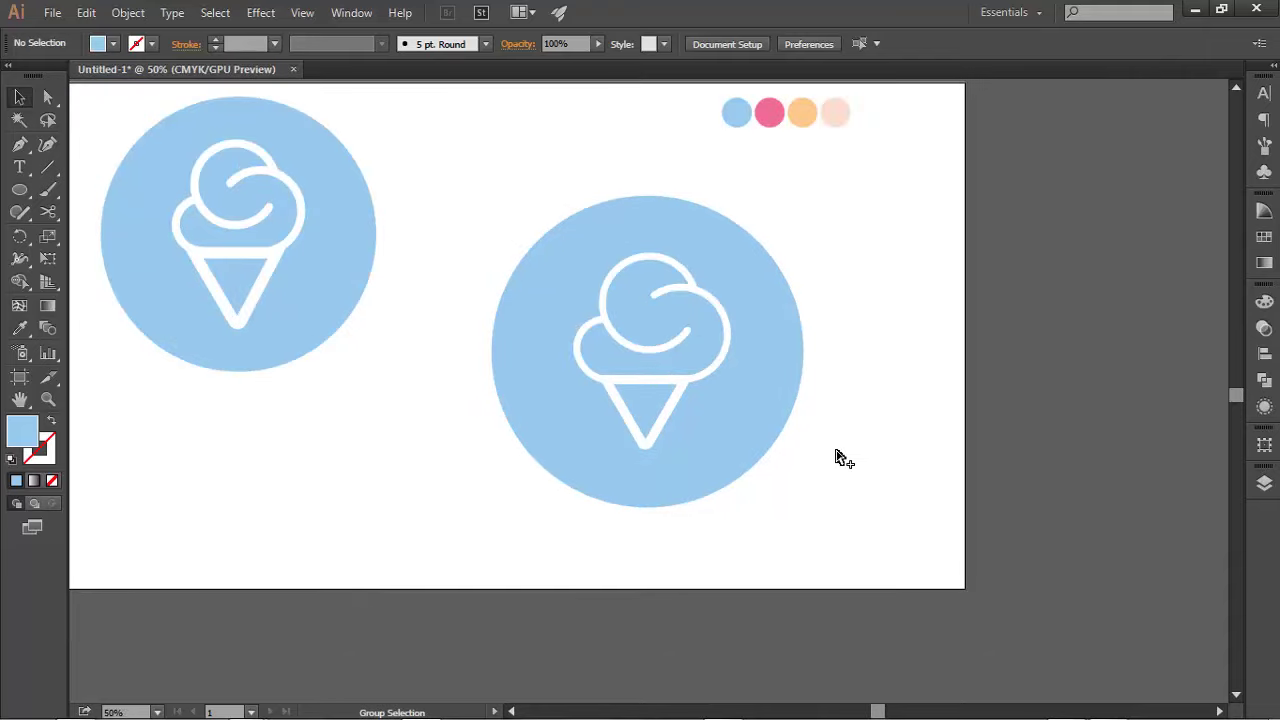
{"action": "scroll", "coordinate": [838, 457], "scroll_direction": "down", "scroll_amount": 1}
{"action": "left_click_drag", "start_coordinate": [783, 406], "coordinate": [728, 433]}
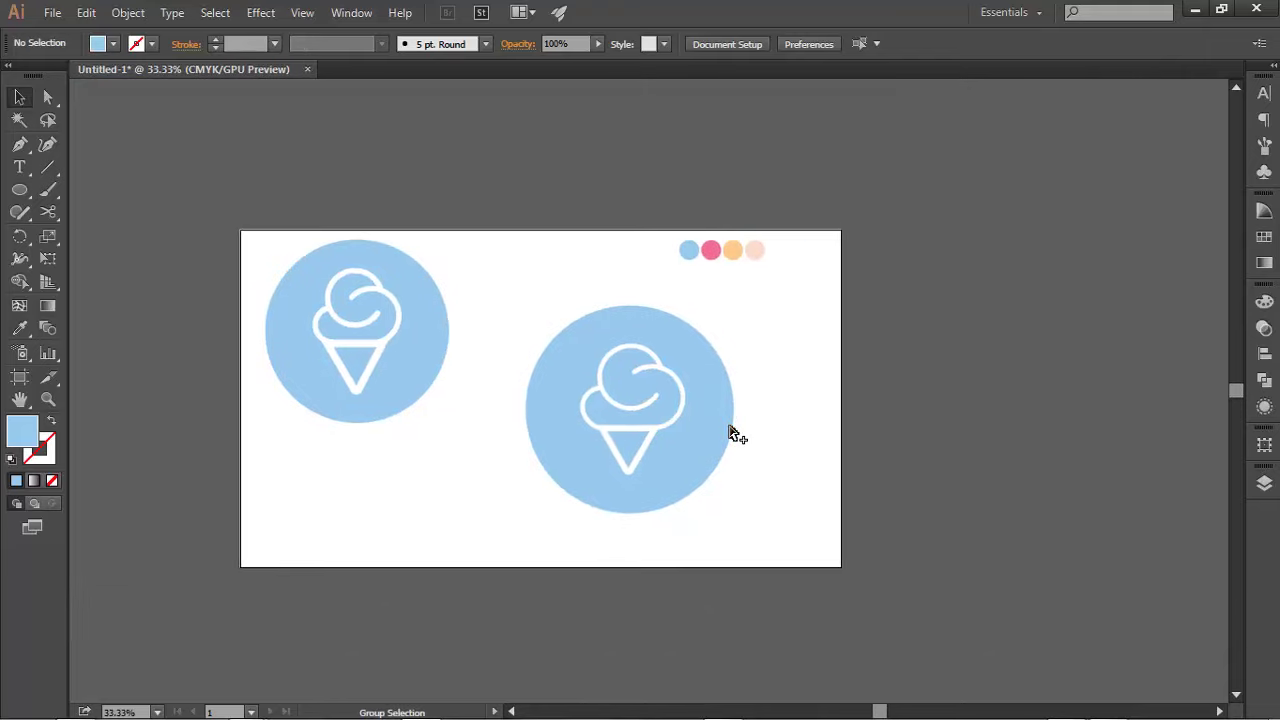
{"action": "scroll", "coordinate": [731, 432], "scroll_direction": "up", "scroll_amount": 1}
{"action": "scroll", "coordinate": [654, 426], "scroll_direction": "down", "scroll_amount": 1}
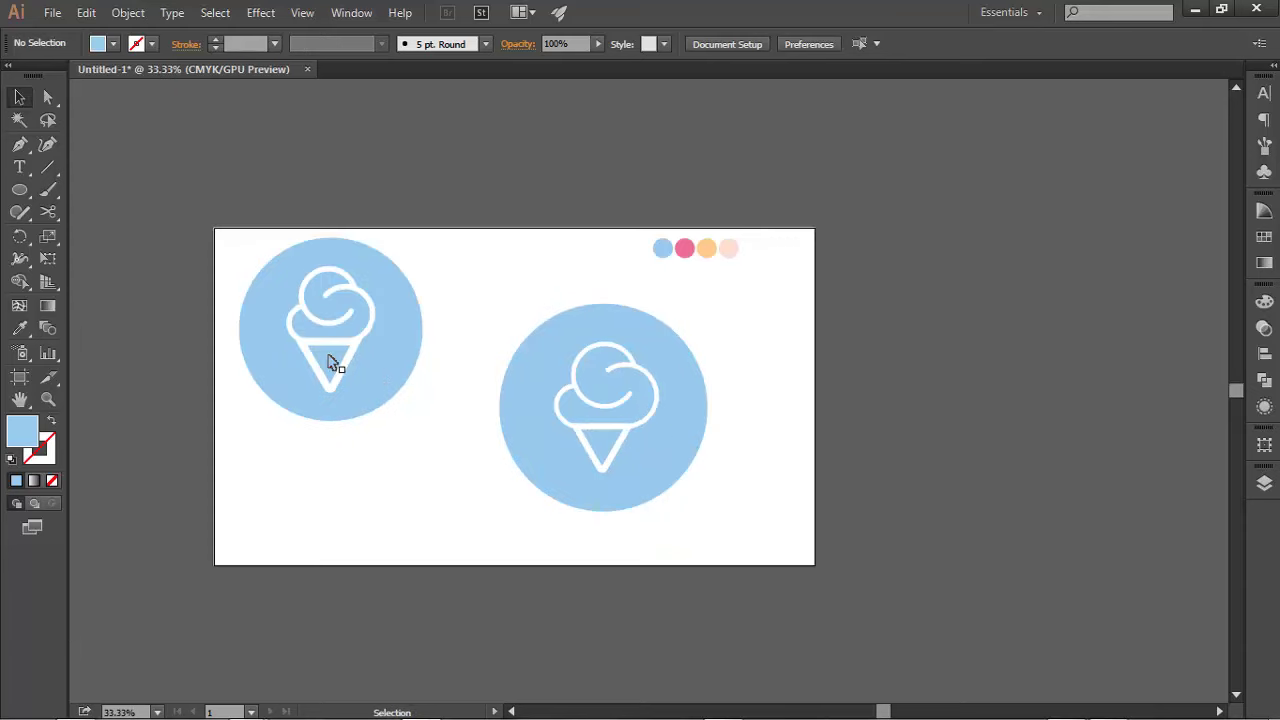
{"action": "left_click_drag", "start_coordinate": [373, 378], "coordinate": [371, 371]}
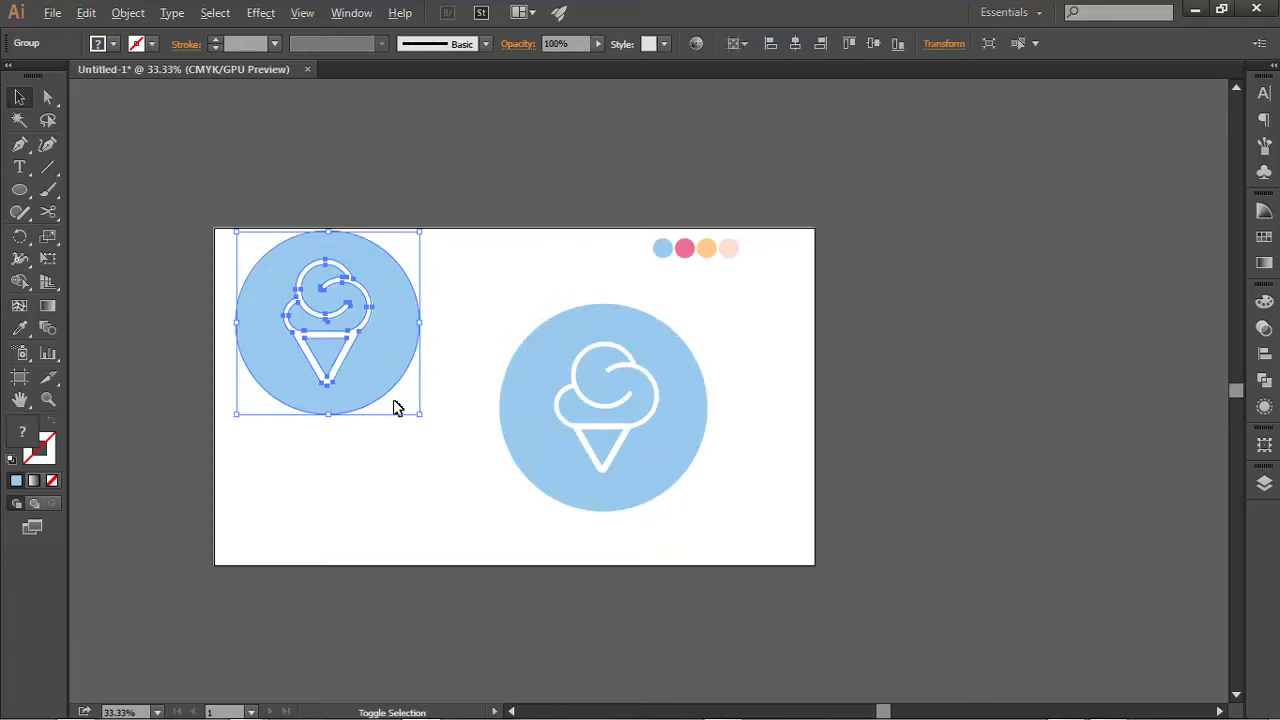
{"action": "left_click_drag", "start_coordinate": [421, 413], "coordinate": [386, 399]}
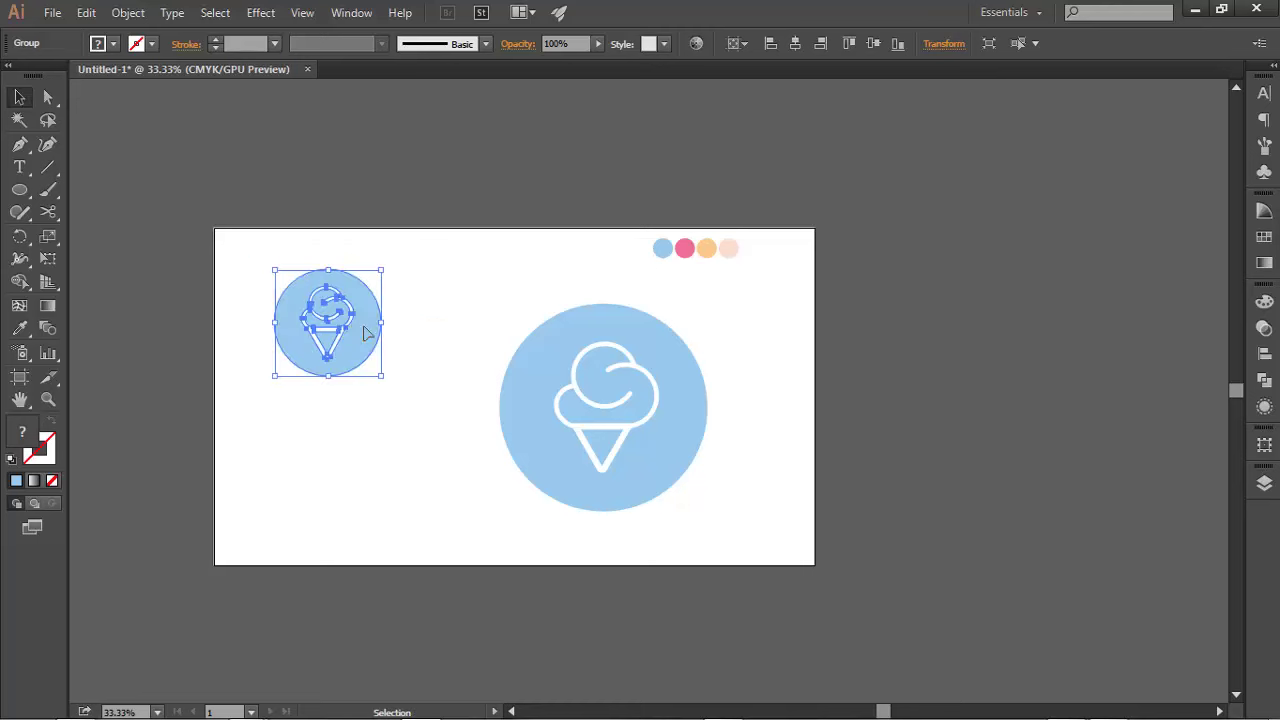
{"action": "left_click_drag", "start_coordinate": [368, 338], "coordinate": [322, 405]}
{"action": "left_click", "coordinate": [387, 419]}
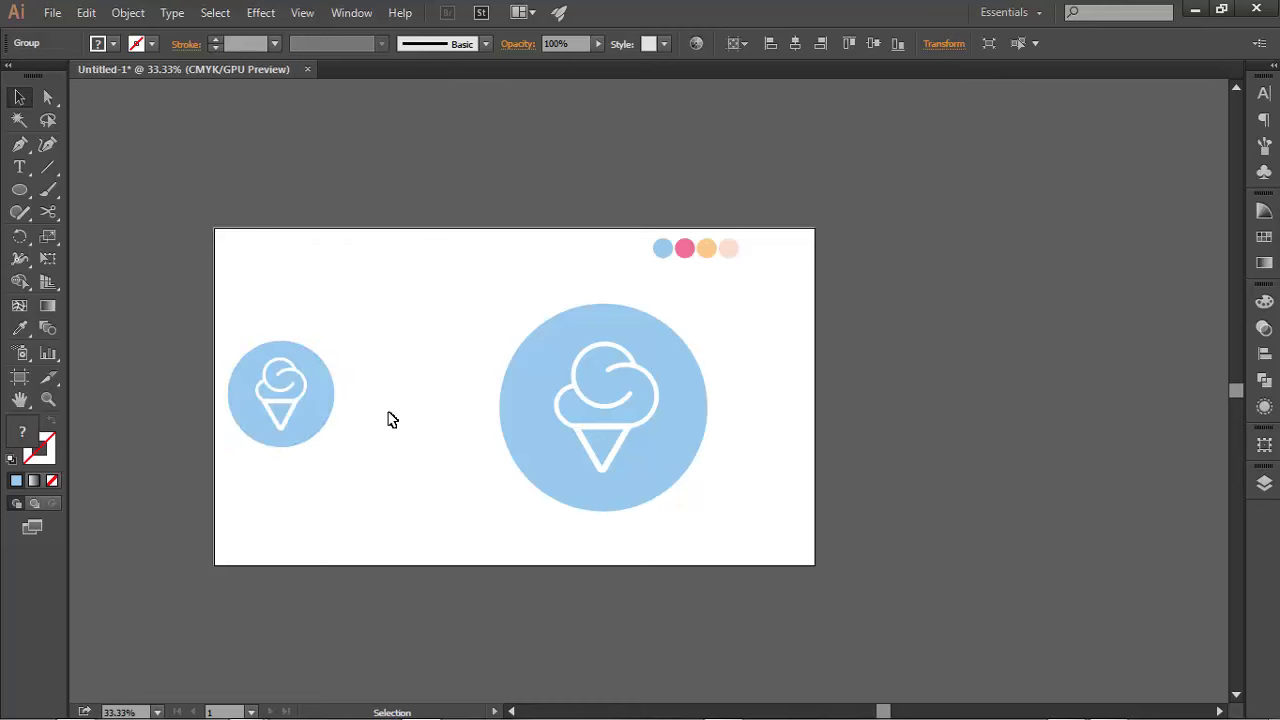
- Slightly enlarge the large right blue circle
{"action": "left_click", "coordinate": [680, 477]}
{"action": "mouse_move", "coordinate": [706, 513]}
{"action": "left_mouse_down"}
{"action": "mouse_move", "coordinate": [696, 517]}
{"action": "mouse_move", "coordinate": [709, 516]}
{"action": "left_mouse_up"}
{"action": "left_click", "coordinate": [626, 445]}
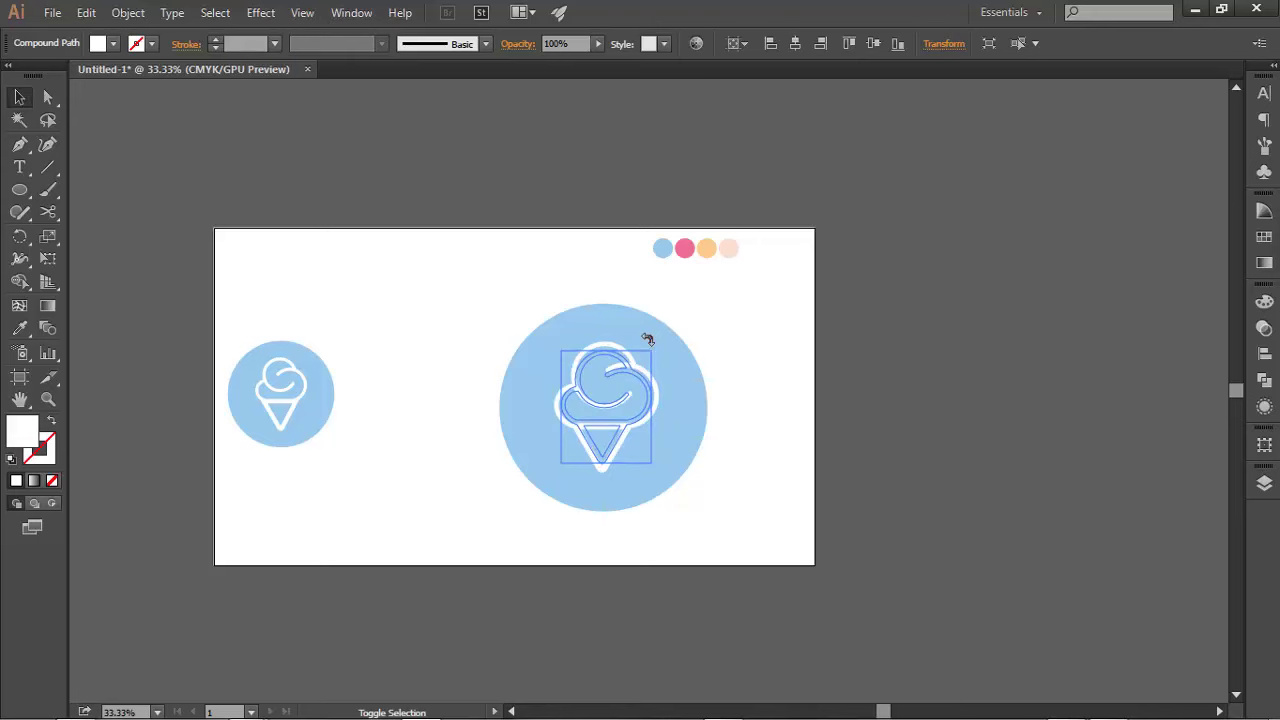
- Shrink the right ice-cream icon and its blue circle slightly
{"action": "left_click_drag", "start_coordinate": [657, 341], "coordinate": [648, 340]}
{"action": "left_click", "coordinate": [745, 356]}
{"action": "left_click", "coordinate": [697, 378]}
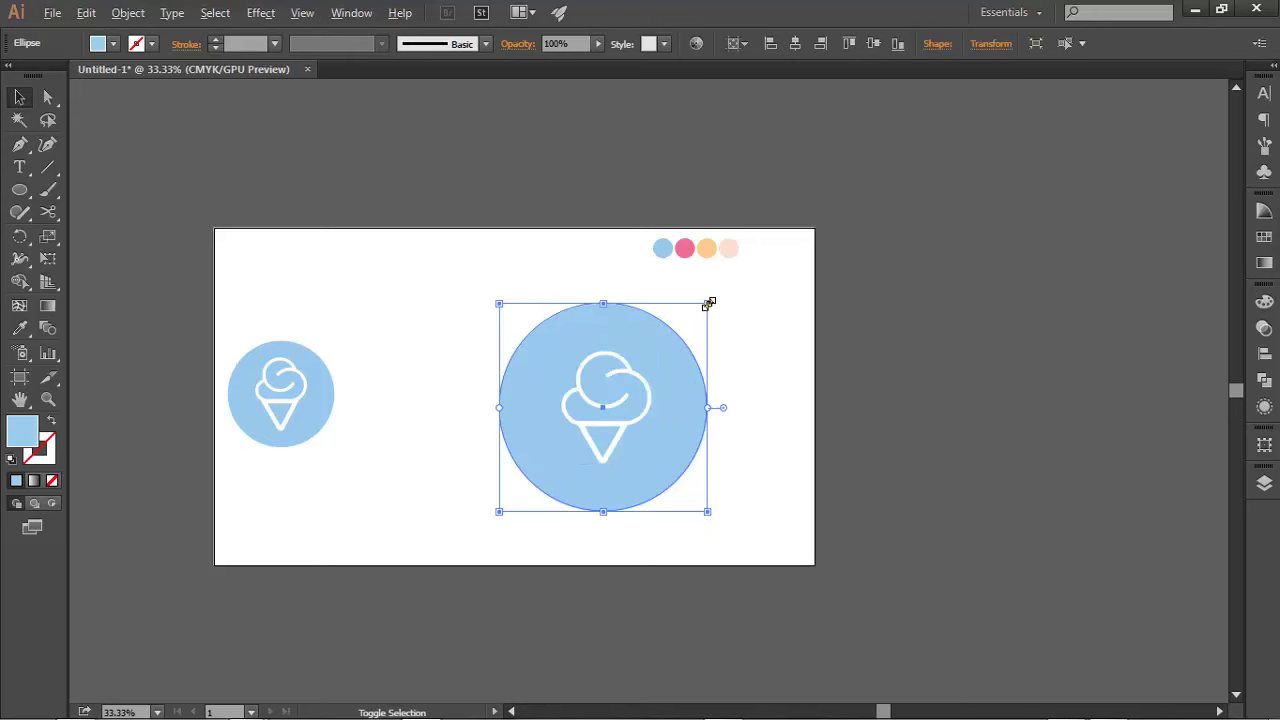
{"action": "left_click_drag", "start_coordinate": [709, 303], "coordinate": [693, 308]}
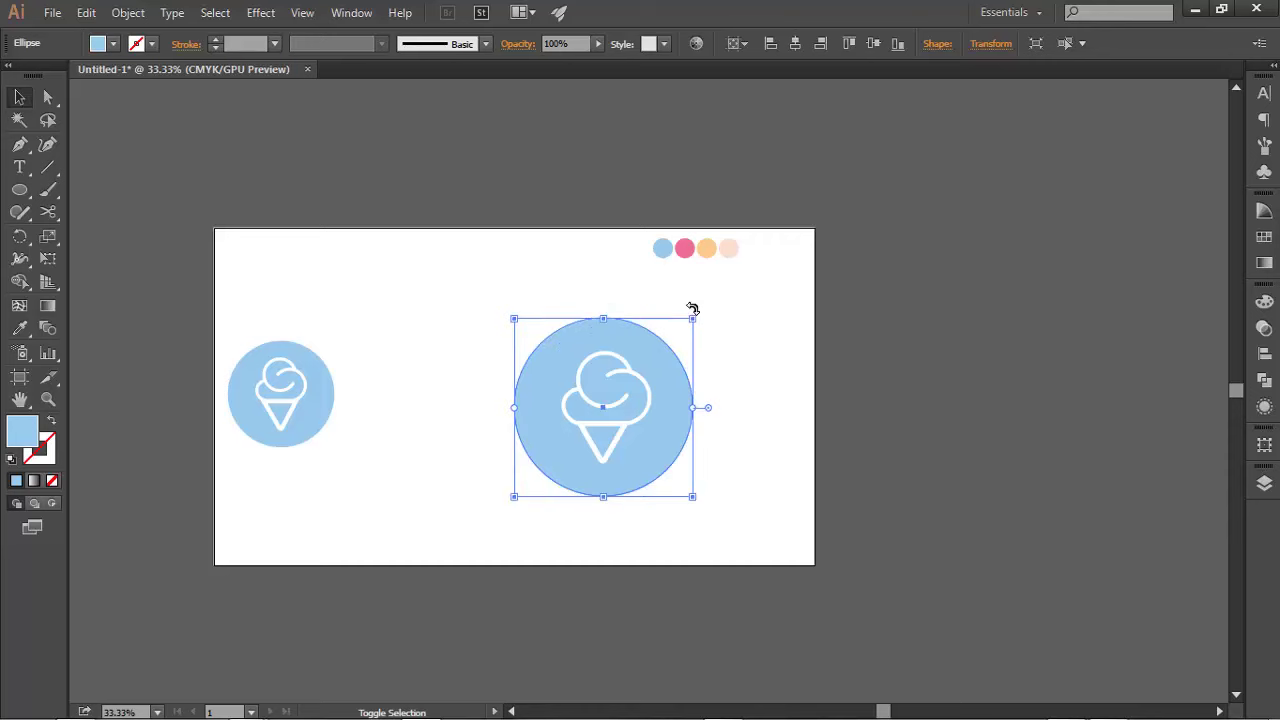
{"action": "left_click", "coordinate": [731, 336]}
- Align the circle and icon to horizontal and vertical centre on the artboard
{"action": "mouse_move", "coordinate": [703, 502]}
{"action": "left_mouse_down"}
{"action": "mouse_move", "coordinate": [621, 420]}
{"action": "mouse_move", "coordinate": [483, 416]}
{"action": "left_mouse_up"}
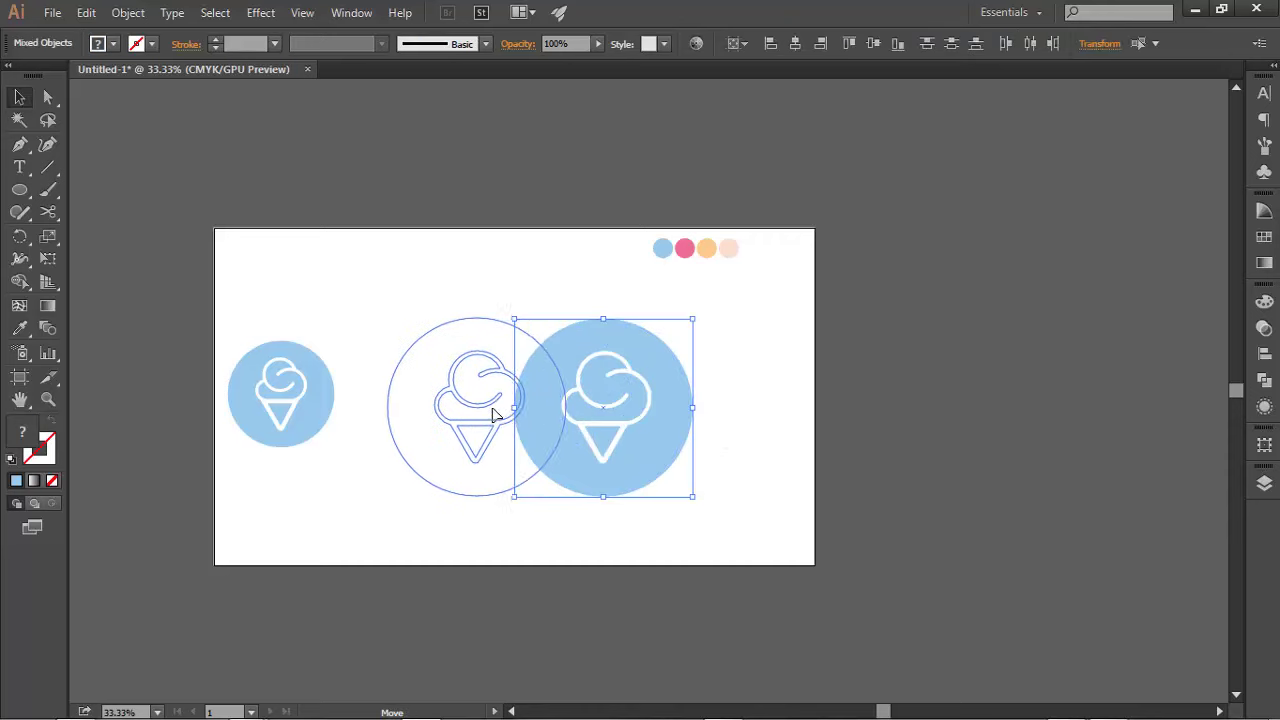
{"action": "left_click", "coordinate": [795, 45]}
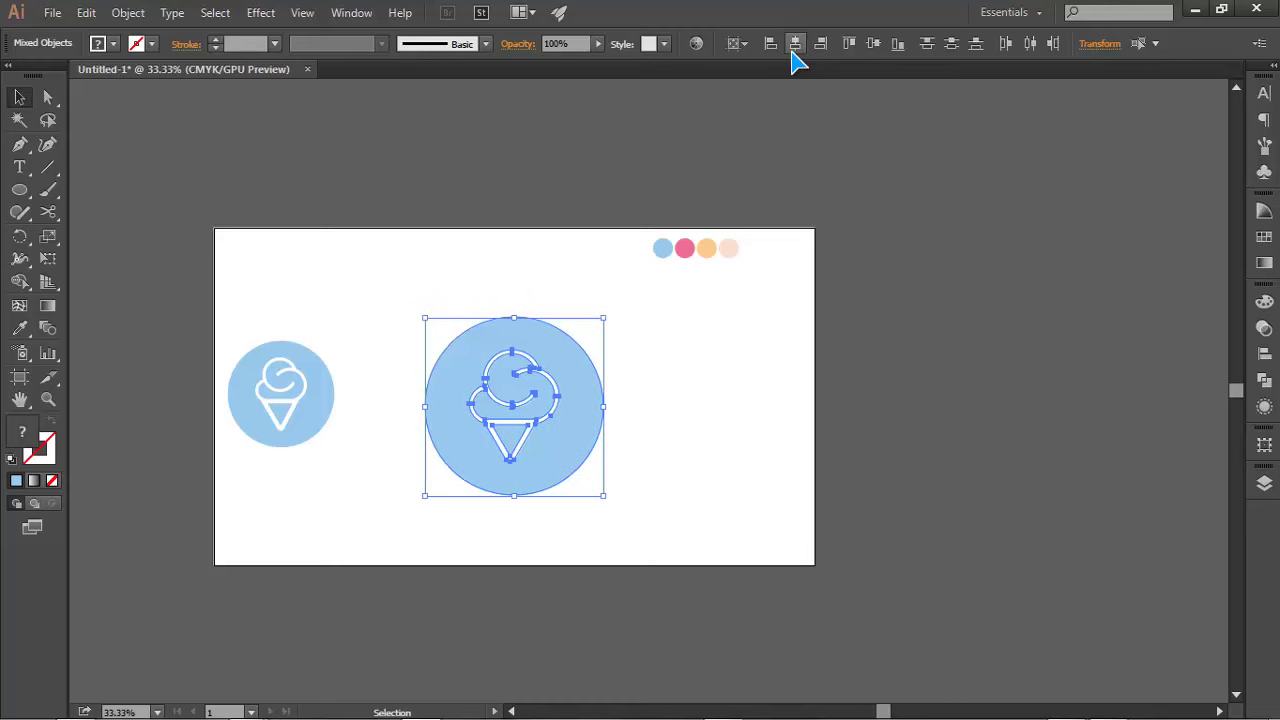
{"action": "left_click", "coordinate": [873, 45]}
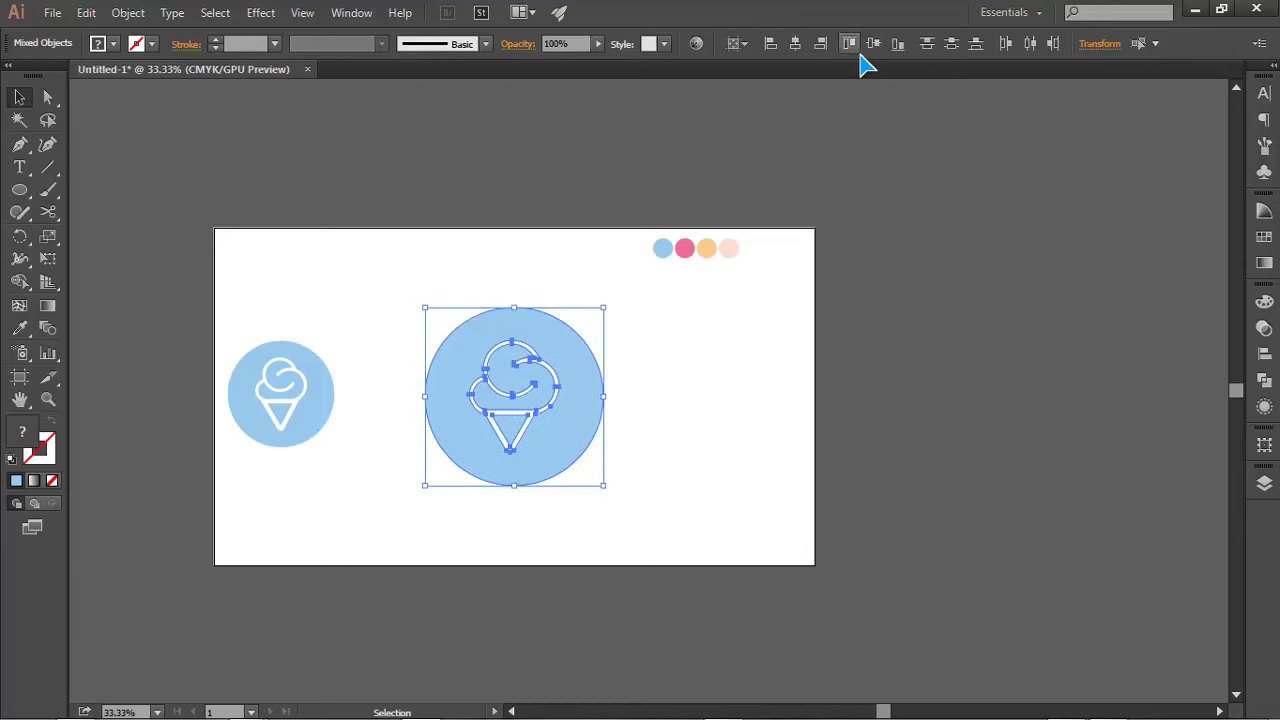
{"action": "left_click", "coordinate": [728, 358]}
{"action": "scroll", "coordinate": [467, 457], "scroll_direction": "up", "scroll_amount": 1, "text": "alt"}
- Move the large blue ice cream badge toward the left of the artboard
{"action": "scroll", "coordinate": [467, 457], "scroll_direction": "left", "scroll_amount": 3}
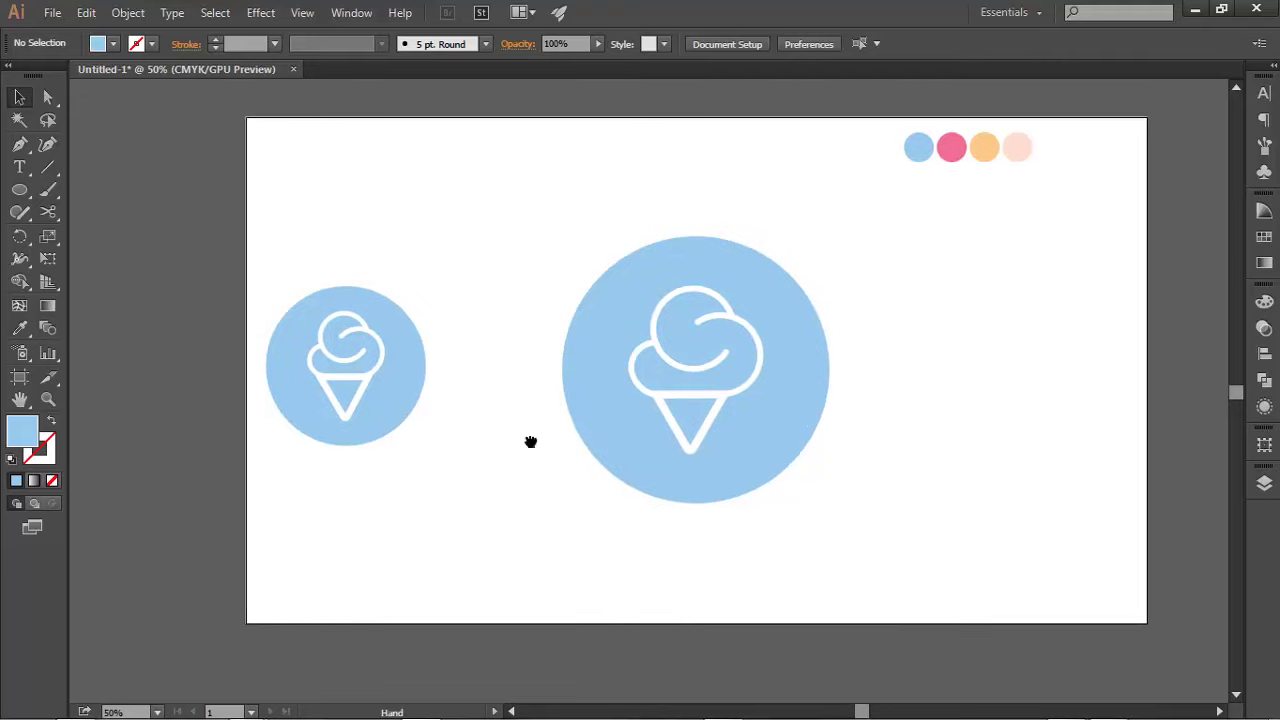
{"action": "left_click", "coordinate": [688, 444]}
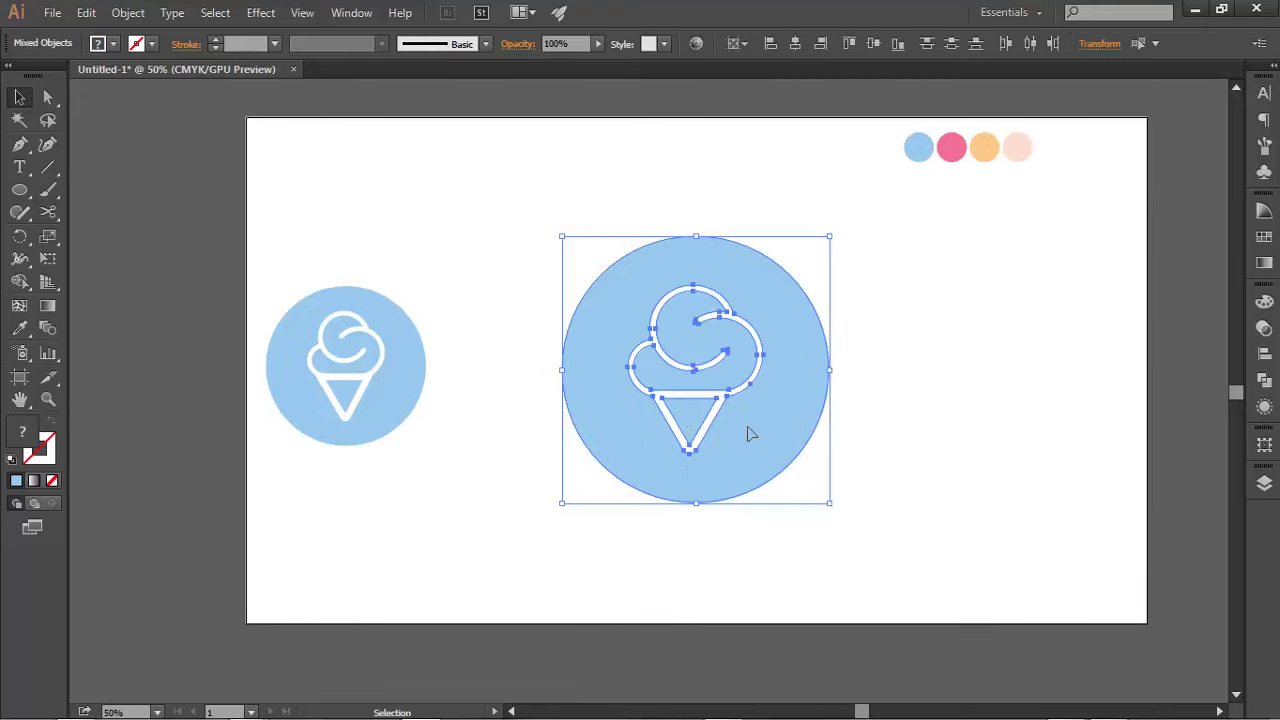
{"action": "left_click", "coordinate": [883, 457]}
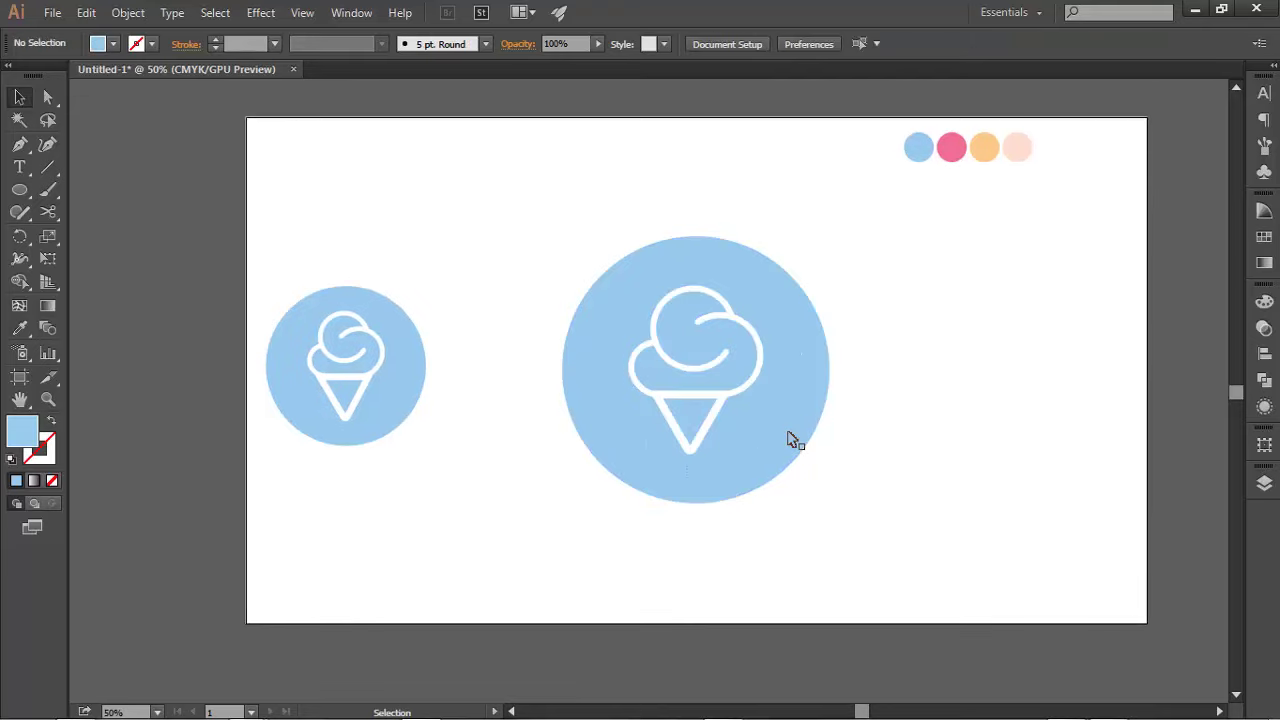
{"action": "left_click", "coordinate": [775, 415]}
{"action": "left_click", "coordinate": [866, 452]}
{"action": "left_click", "coordinate": [691, 414]}
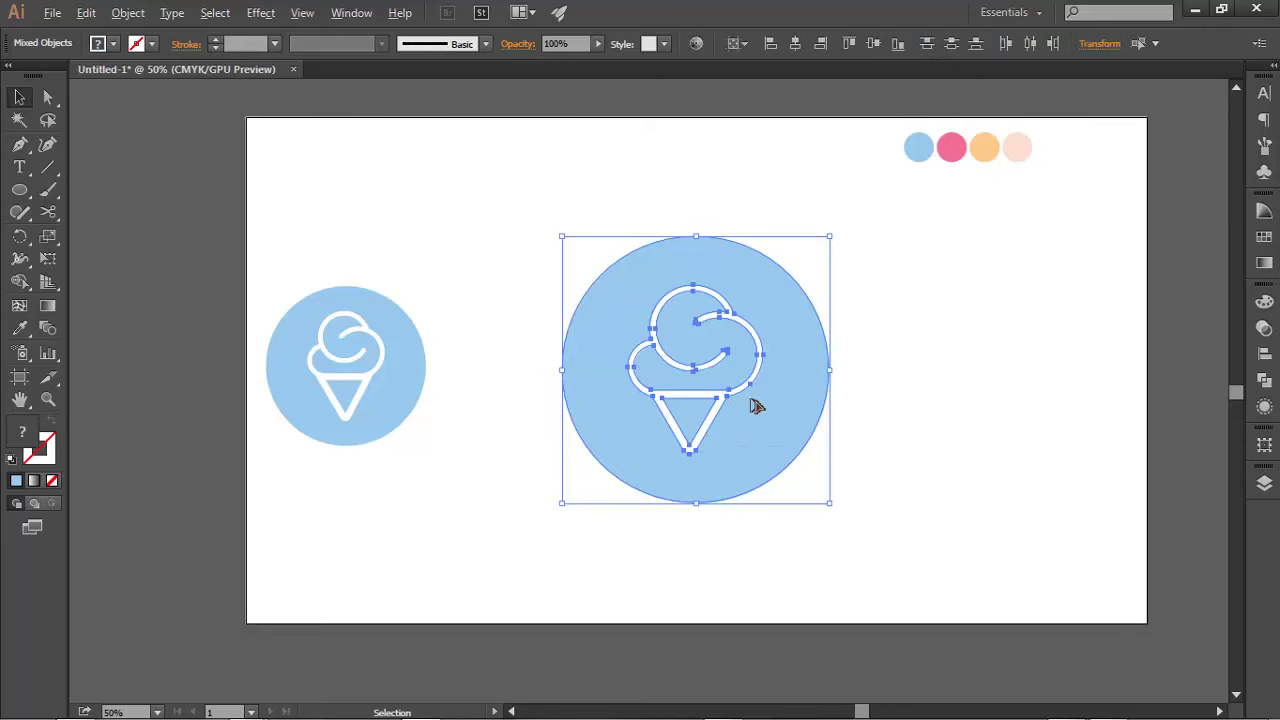
{"action": "left_click", "coordinate": [897, 438]}
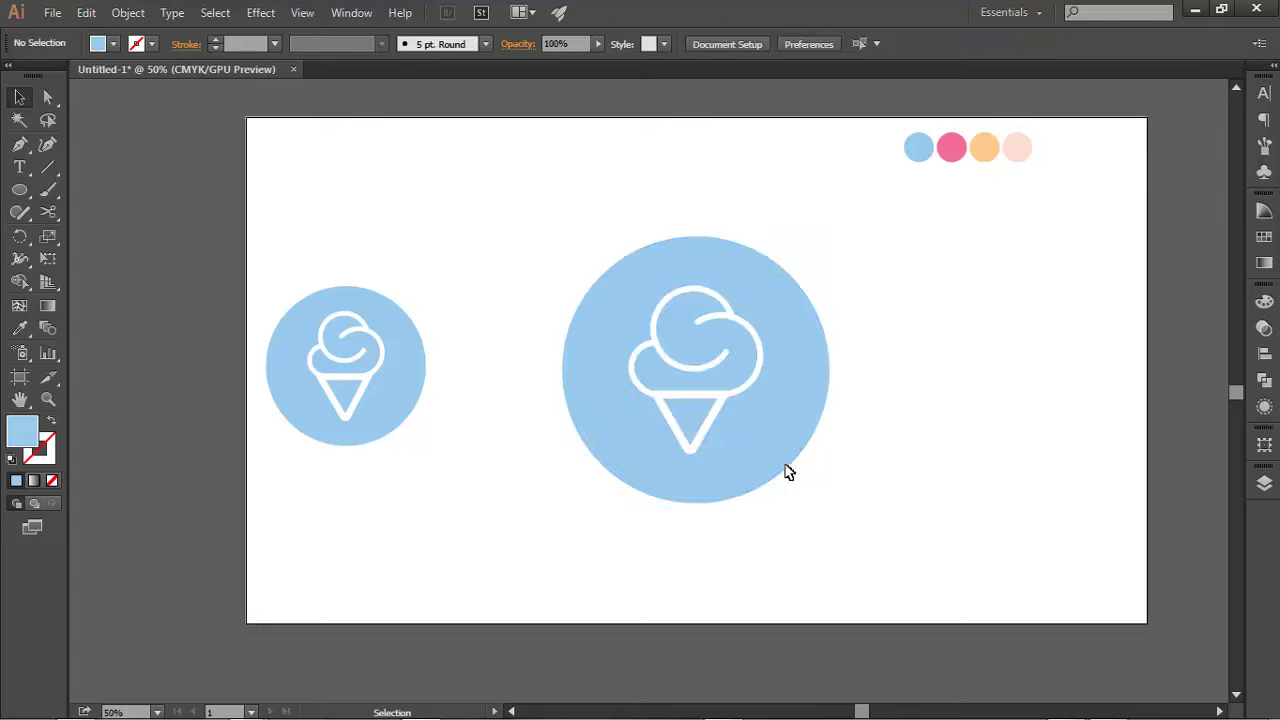
{"action": "left_click", "coordinate": [717, 390]}
{"action": "left_click_drag", "start_coordinate": [700, 389], "coordinate": [576, 380]}
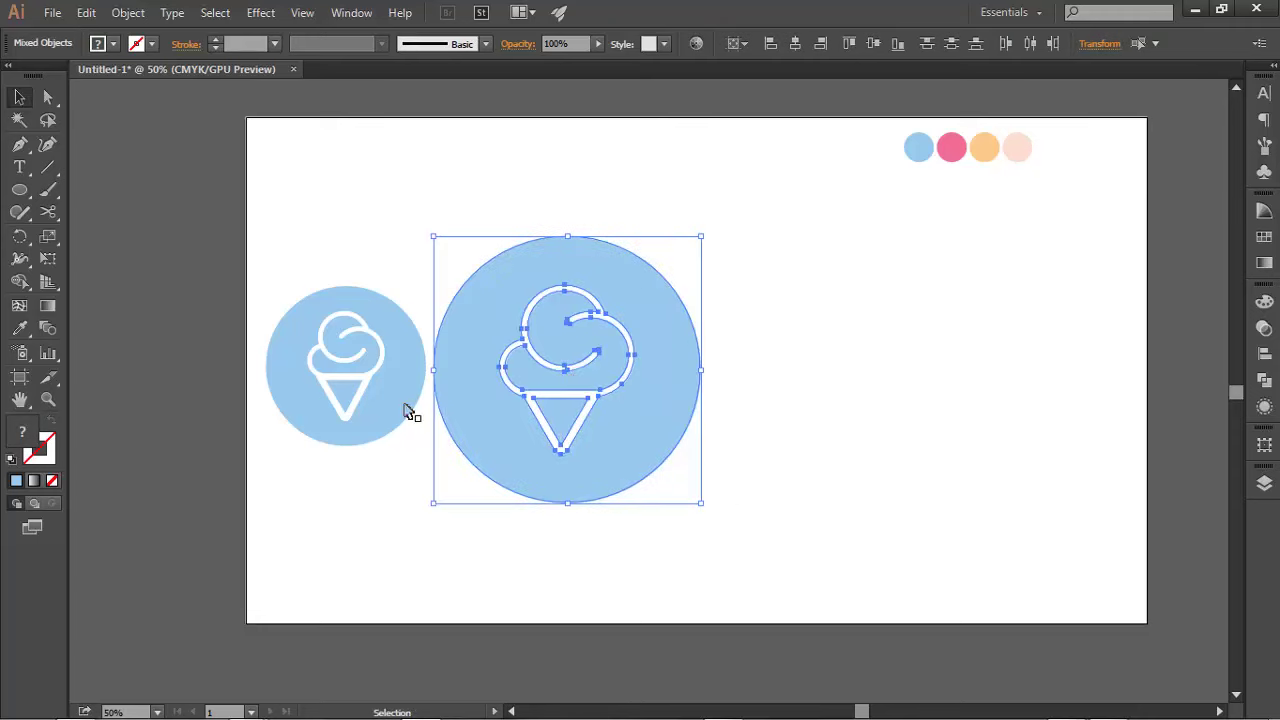
- Park the small badge off the artboard's upper left, nudge the large badge further left, and marquee-select it
{"action": "left_click_drag", "start_coordinate": [357, 371], "coordinate": [357, 216]}
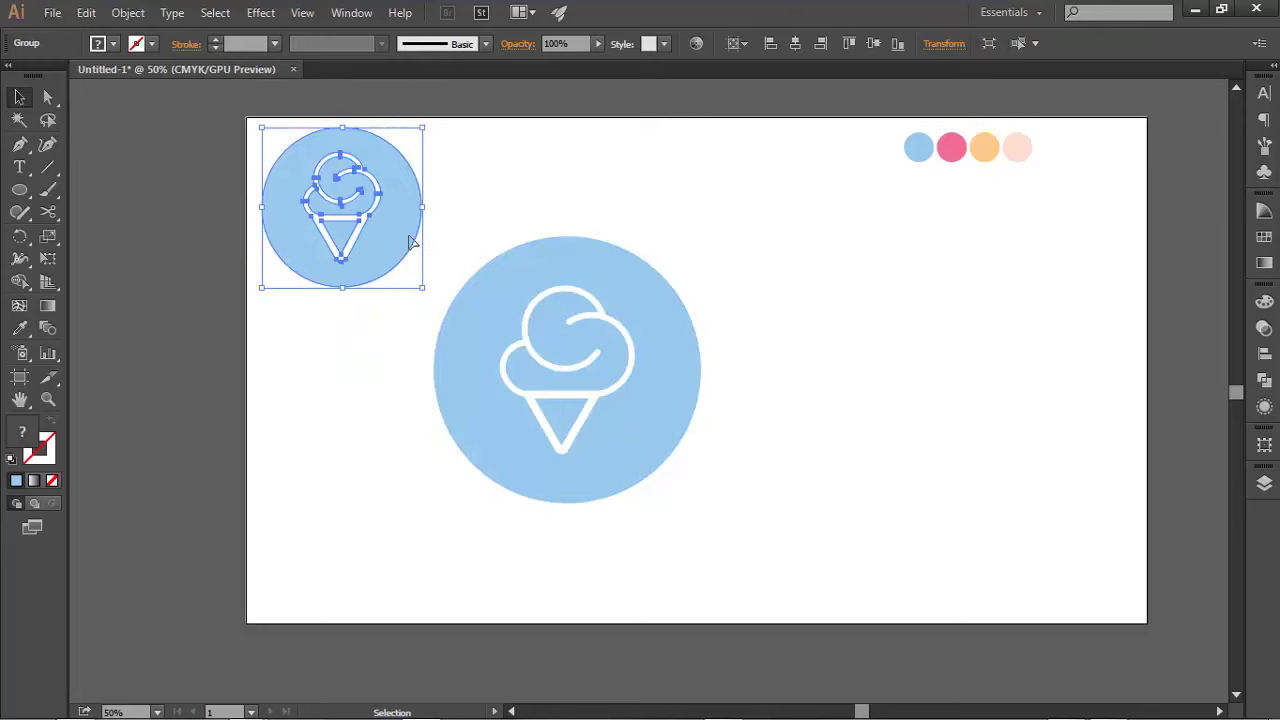
{"action": "left_click", "coordinate": [549, 413]}
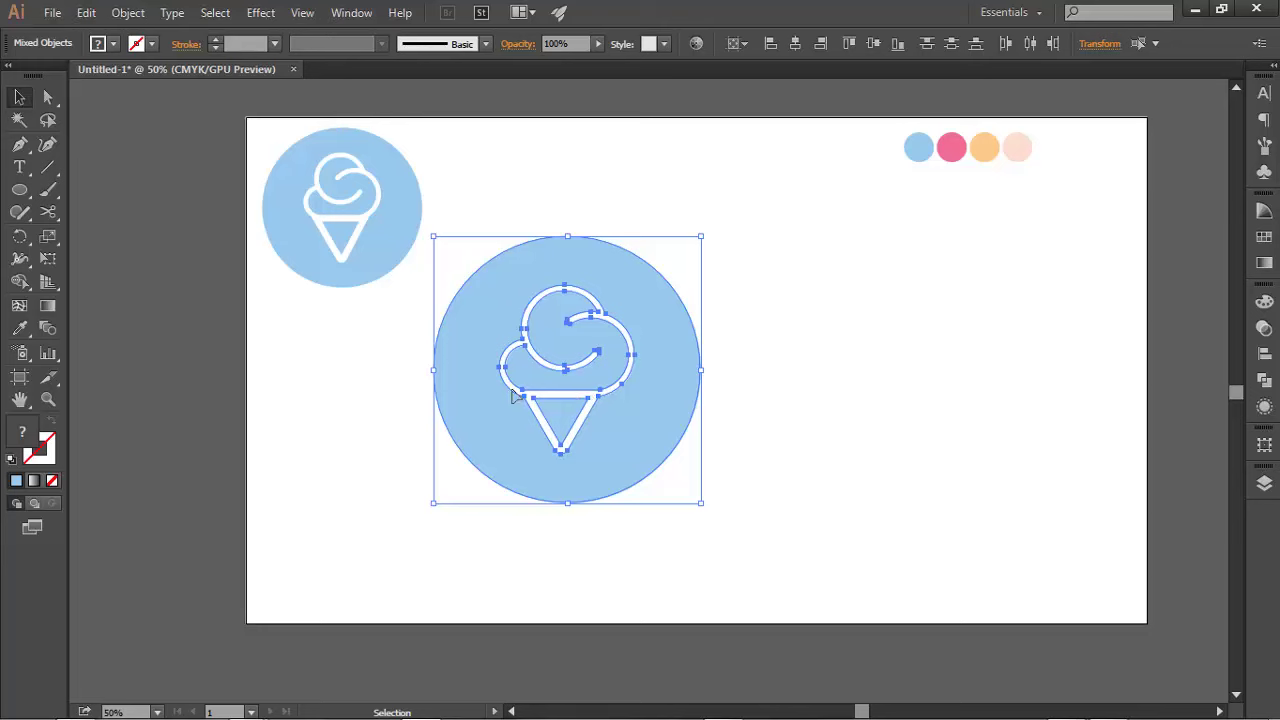
{"action": "left_click_drag", "start_coordinate": [587, 394], "coordinate": [407, 400]}
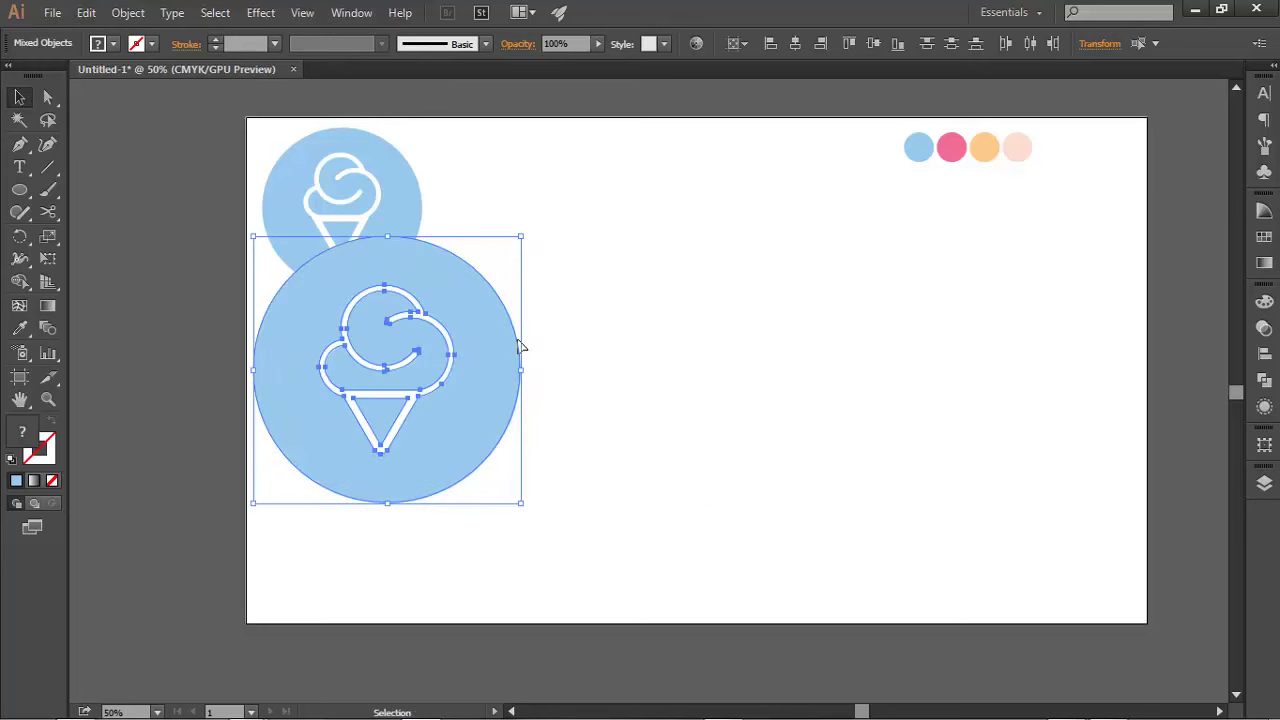
{"action": "left_click", "coordinate": [605, 339]}
{"action": "left_click_drag", "start_coordinate": [294, 190], "coordinate": [96, 176]}
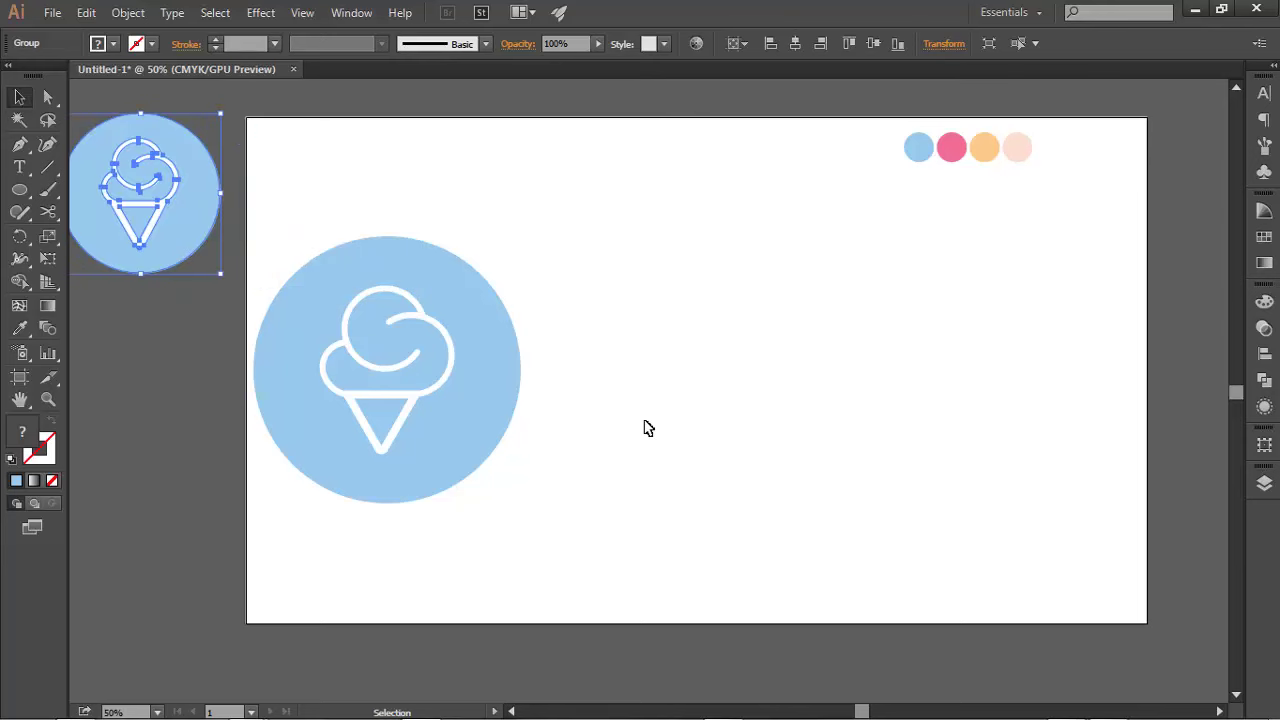
{"action": "left_click", "coordinate": [545, 438]}
{"action": "left_click_drag", "start_coordinate": [545, 438], "coordinate": [304, 366]}
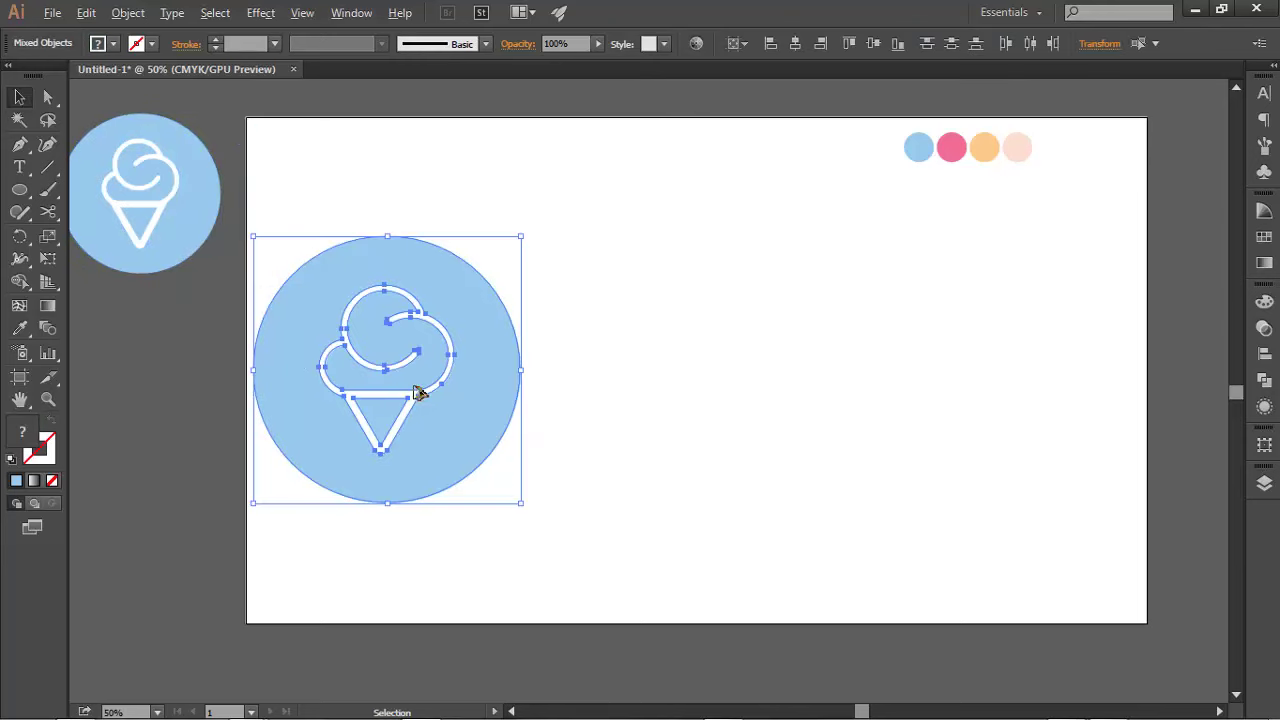
- Copy the badge straight across to the right and fill the middle circle with the pink swatch
{"action": "left_click_drag", "start_coordinate": [415, 385], "coordinate": [1006, 421]}
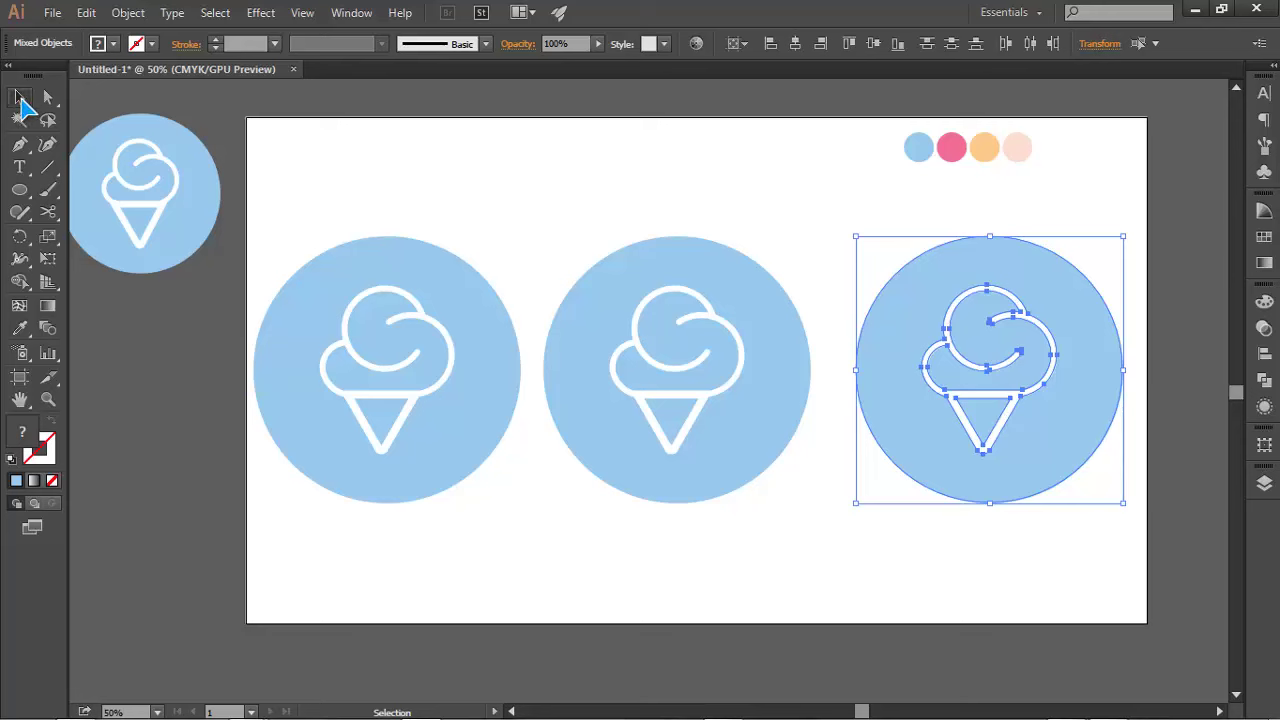
{"action": "left_click", "coordinate": [520, 242]}
{"action": "left_click", "coordinate": [652, 298]}
{"action": "left_click", "coordinate": [630, 277]}
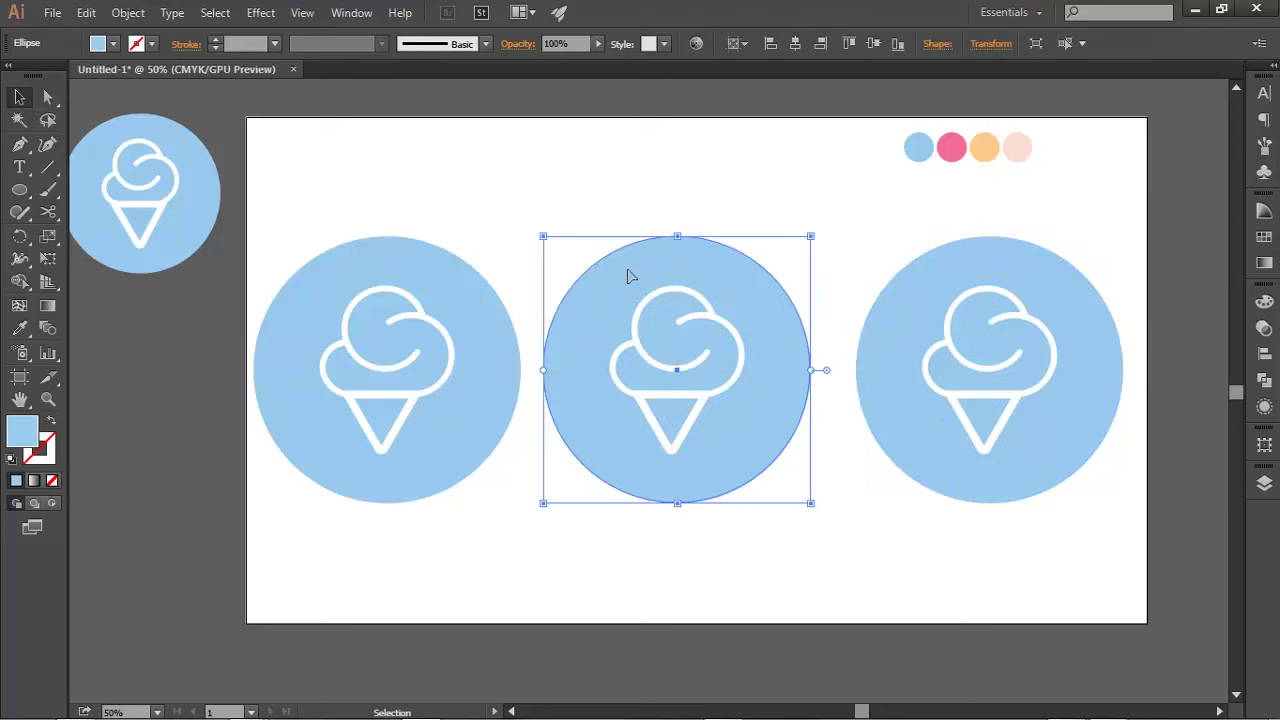
{"action": "key", "text": "i"}
{"action": "left_click", "coordinate": [951, 145]}
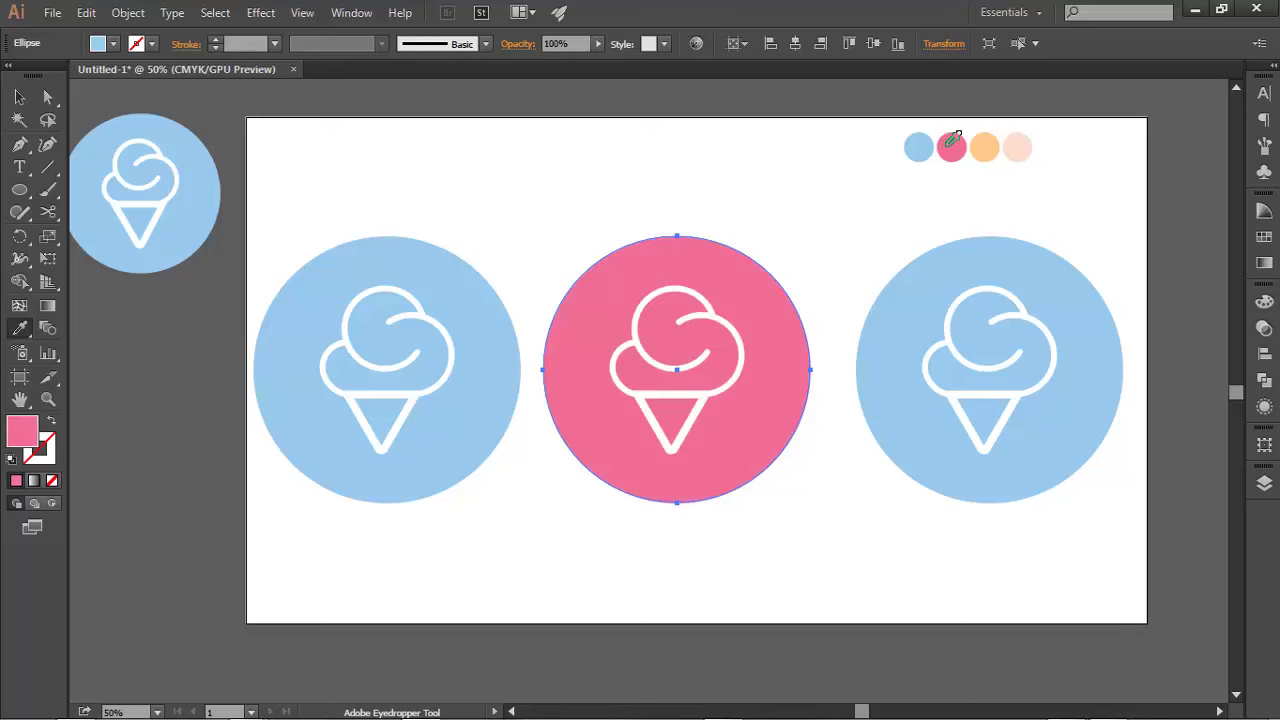
- Fill the right-hand circle with the orange swatch, then select the small off-page icon
{"action": "key", "text": "v"}
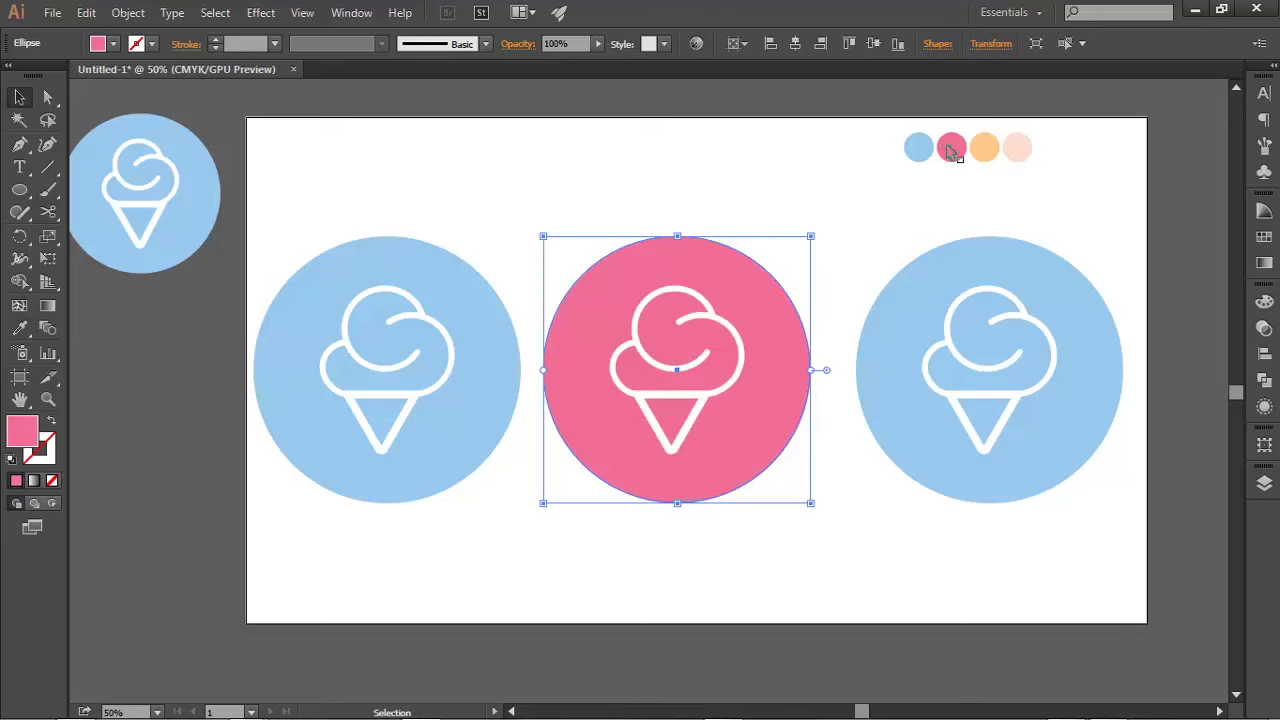
{"action": "left_click", "coordinate": [960, 252]}
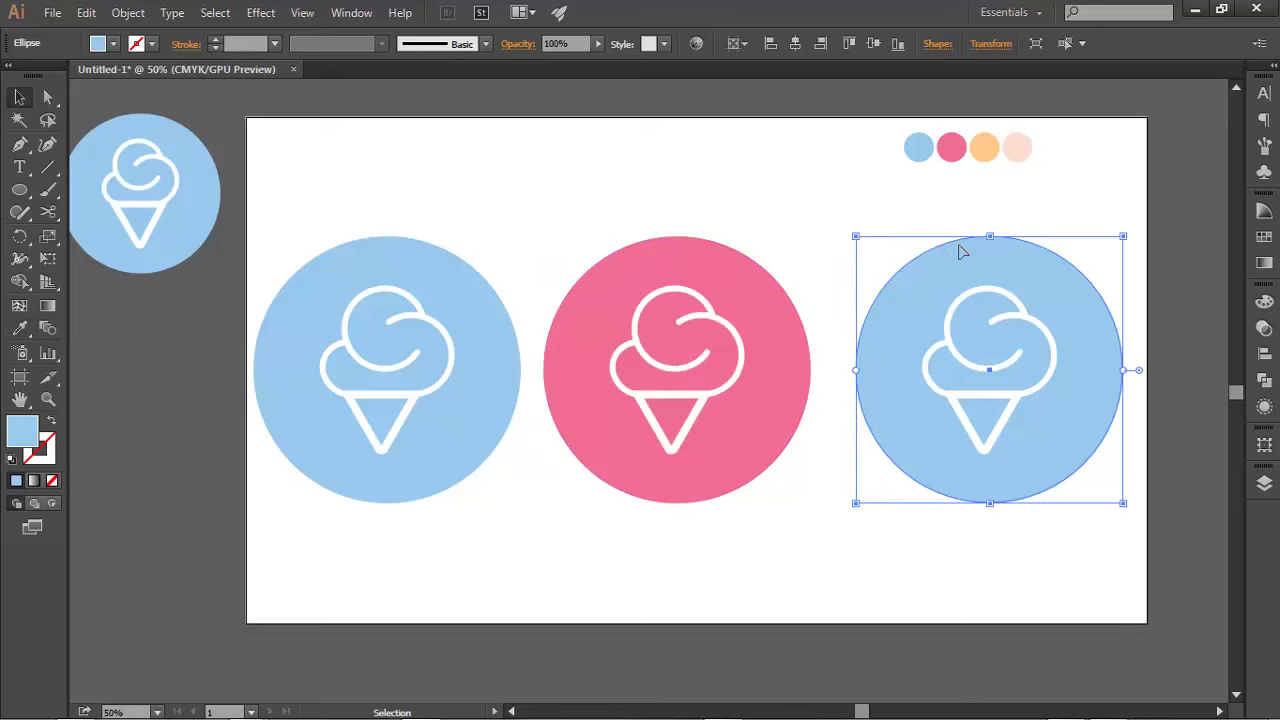
{"action": "left_click", "coordinate": [19, 328]}
{"action": "left_click", "coordinate": [987, 145]}
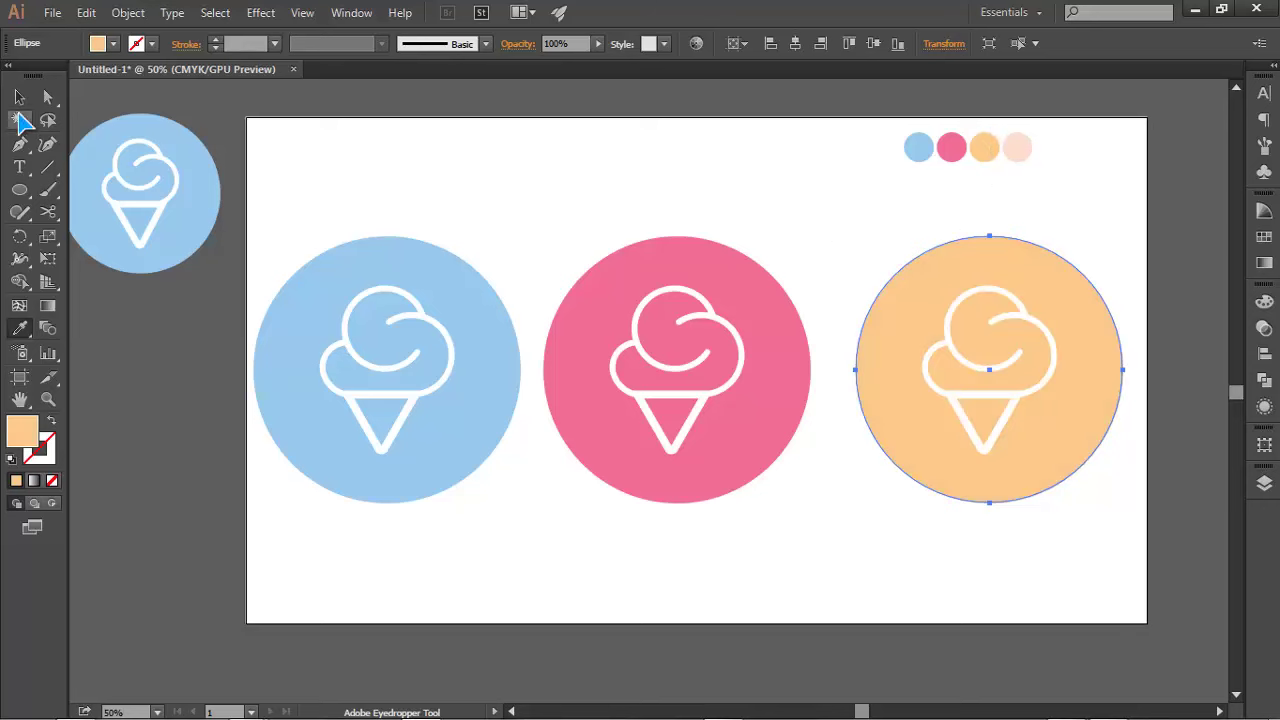
{"action": "left_click", "coordinate": [19, 97]}
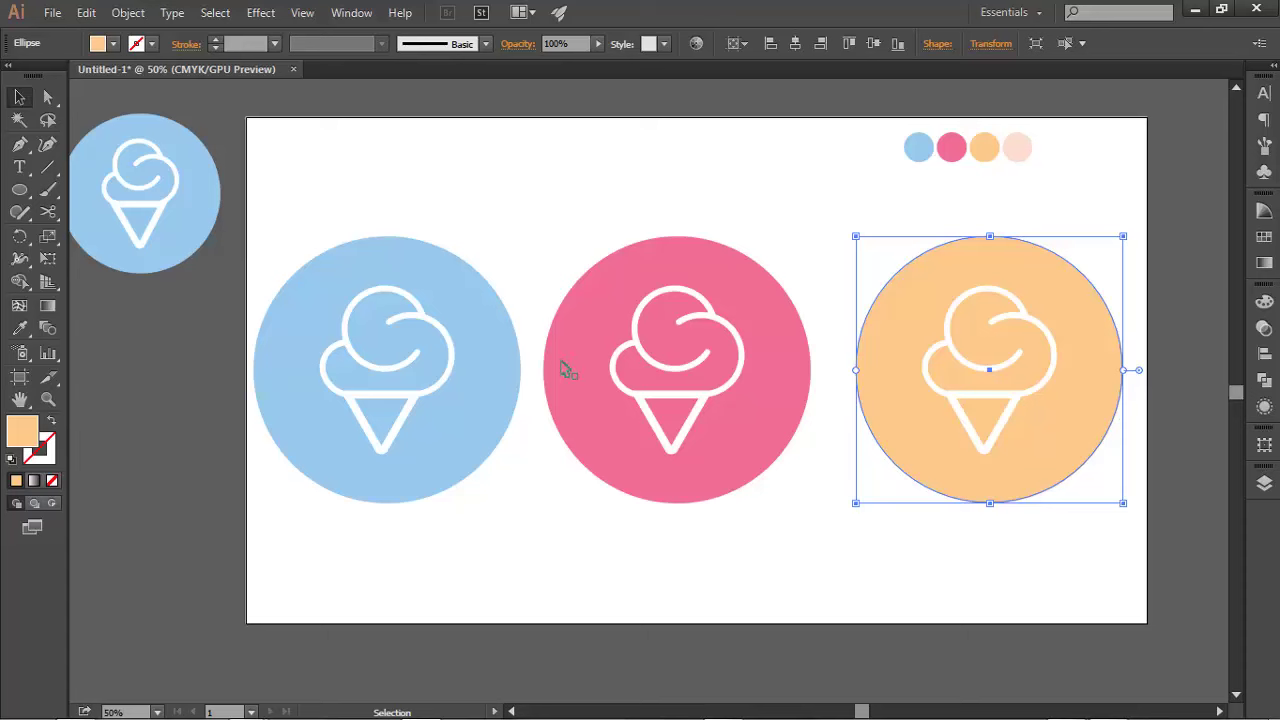
{"action": "left_click", "coordinate": [432, 207]}
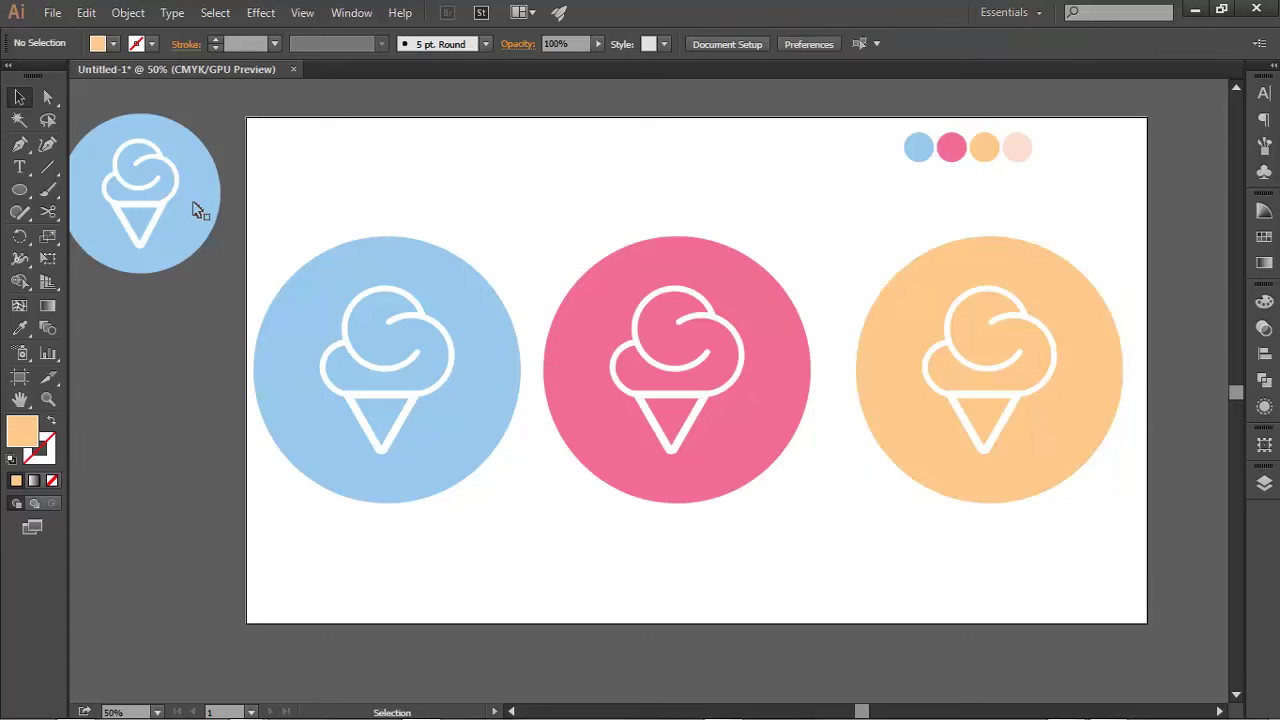
{"action": "left_click", "coordinate": [143, 182]}
- Move the small icon group onto the artboard below the first two circles and ungroup it
{"action": "left_click", "coordinate": [350, 281]}
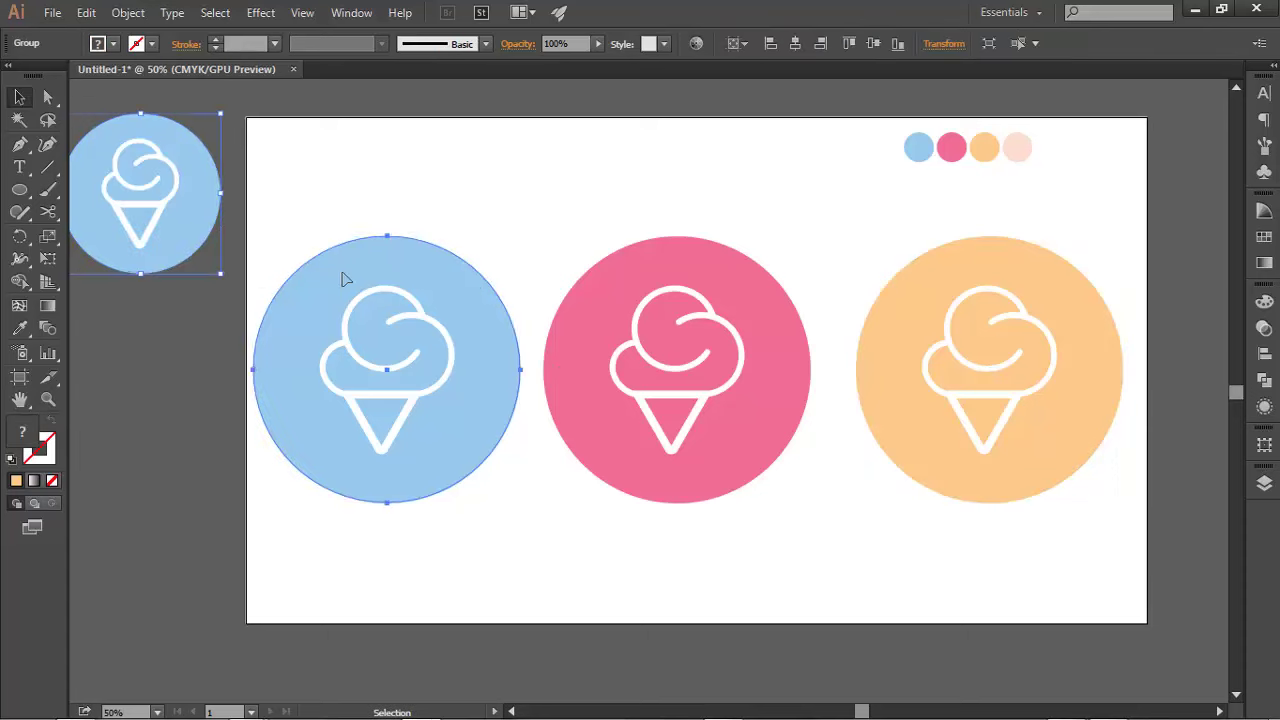
{"action": "left_click_drag", "start_coordinate": [195, 196], "coordinate": [447, 381]}
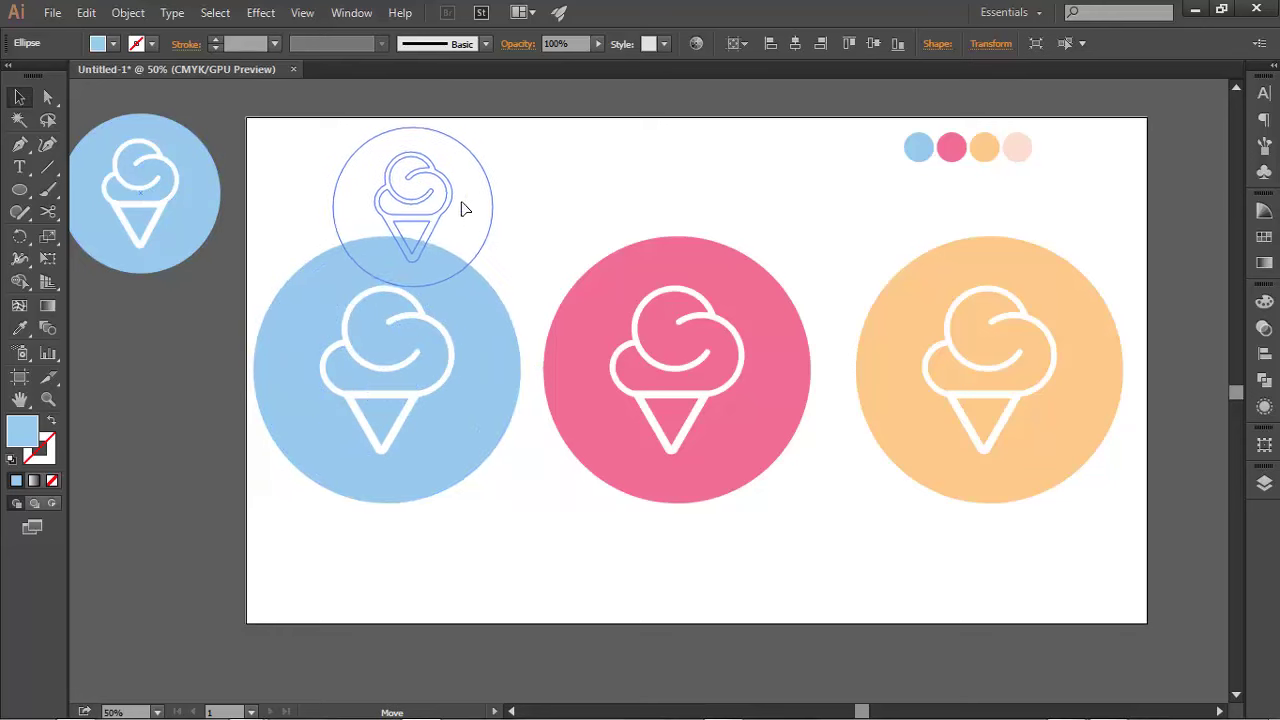
{"action": "mouse_move", "coordinate": [447, 381]}
{"action": "left_mouse_down"}
{"action": "mouse_move", "coordinate": [560, 550]}
{"action": "mouse_move", "coordinate": [587, 537]}
{"action": "left_mouse_up"}
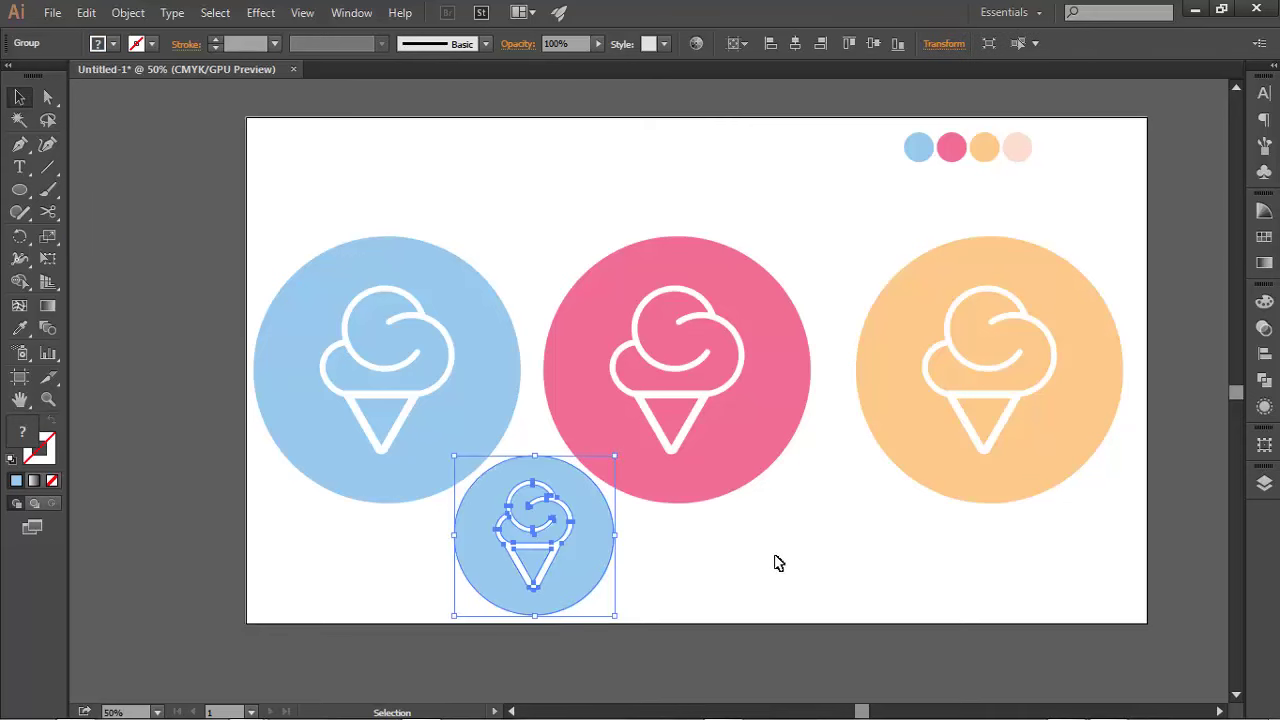
{"action": "right_click", "coordinate": [593, 532]}
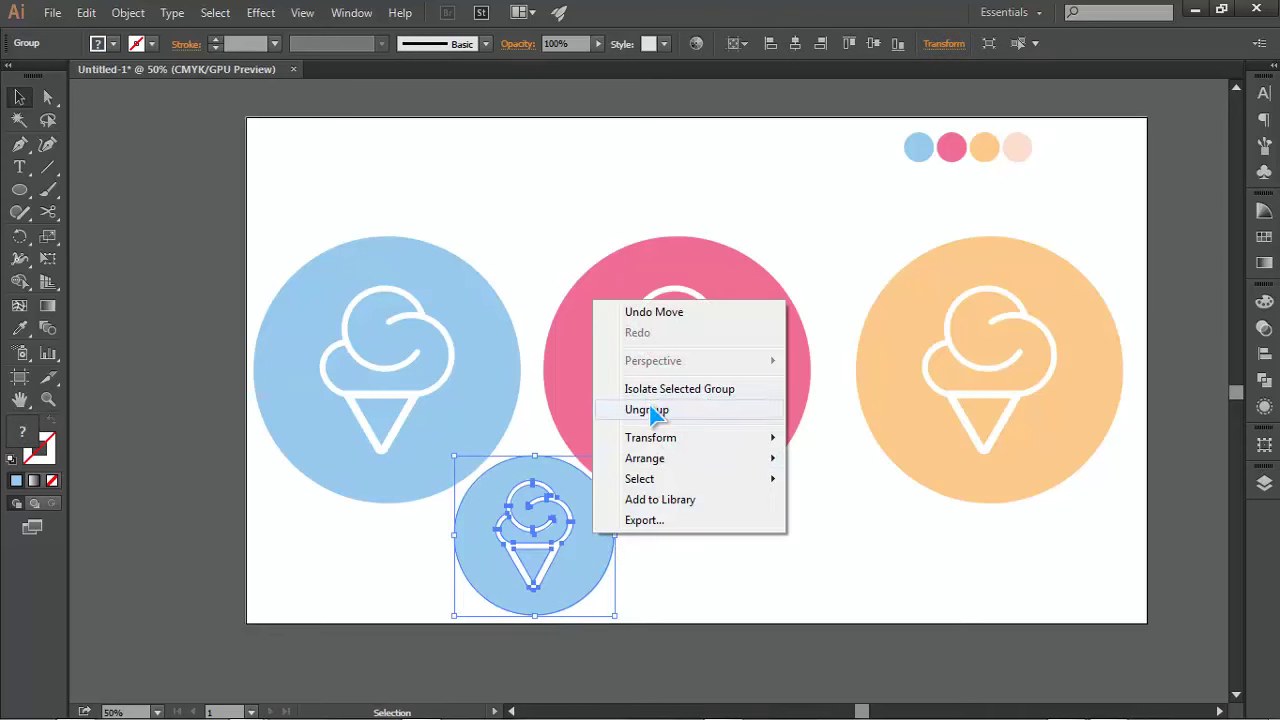
{"action": "left_click", "coordinate": [647, 410]}
- Try a peach swatch fill on the small circle, then undo it
{"action": "left_click", "coordinate": [694, 549]}
{"action": "left_click", "coordinate": [592, 545]}
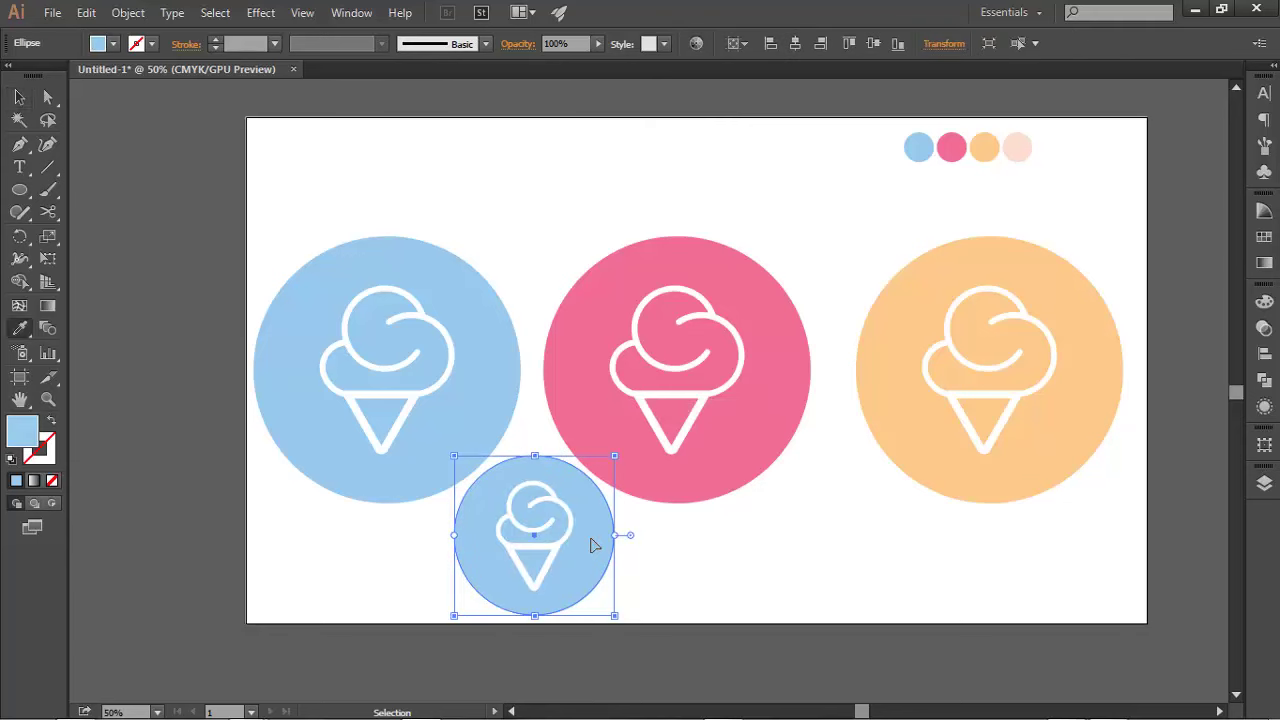
{"action": "key", "text": "i"}
{"action": "left_click", "coordinate": [1016, 145]}
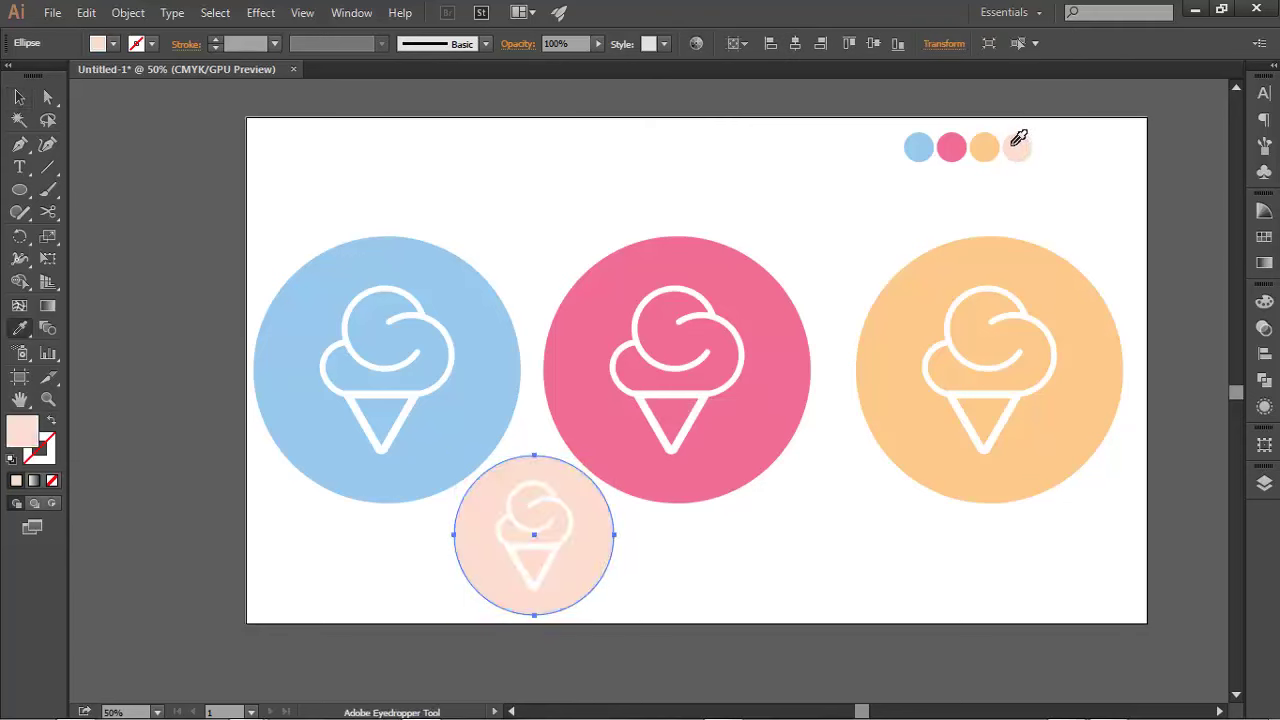
{"action": "left_click", "coordinate": [19, 96]}
{"action": "left_click", "coordinate": [617, 194]}
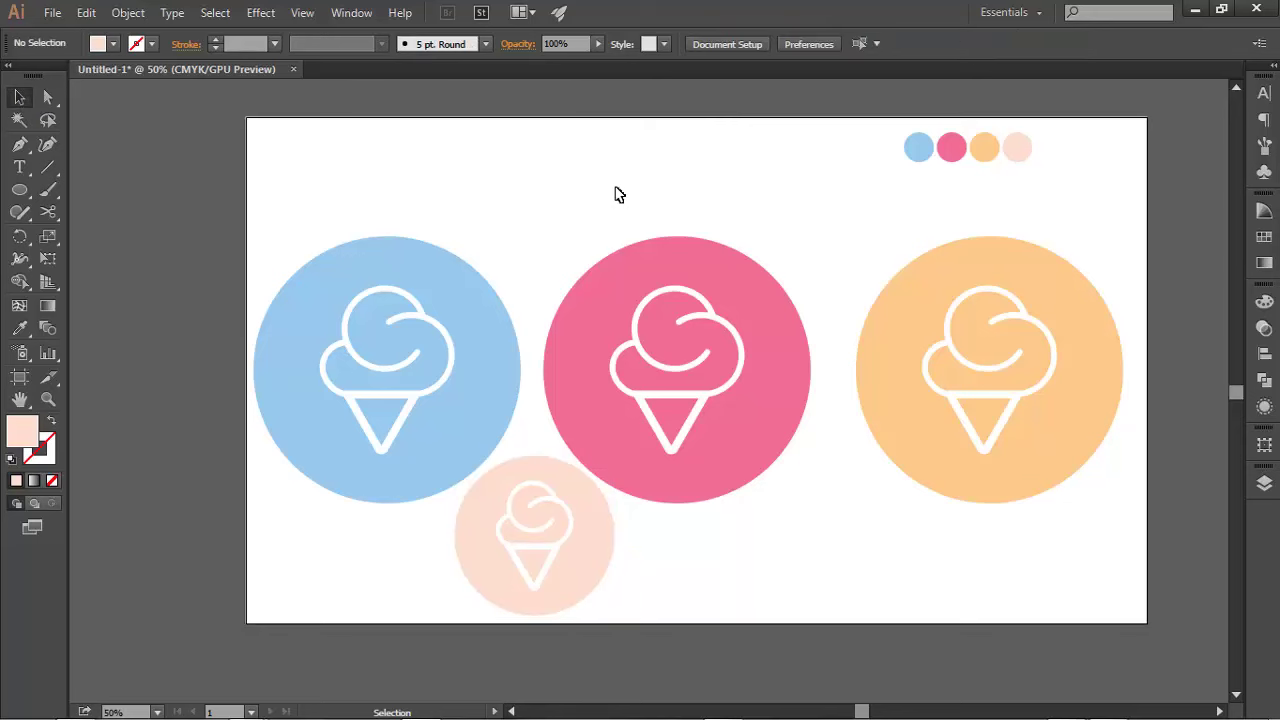
{"action": "key", "text": "ctrl+z"}
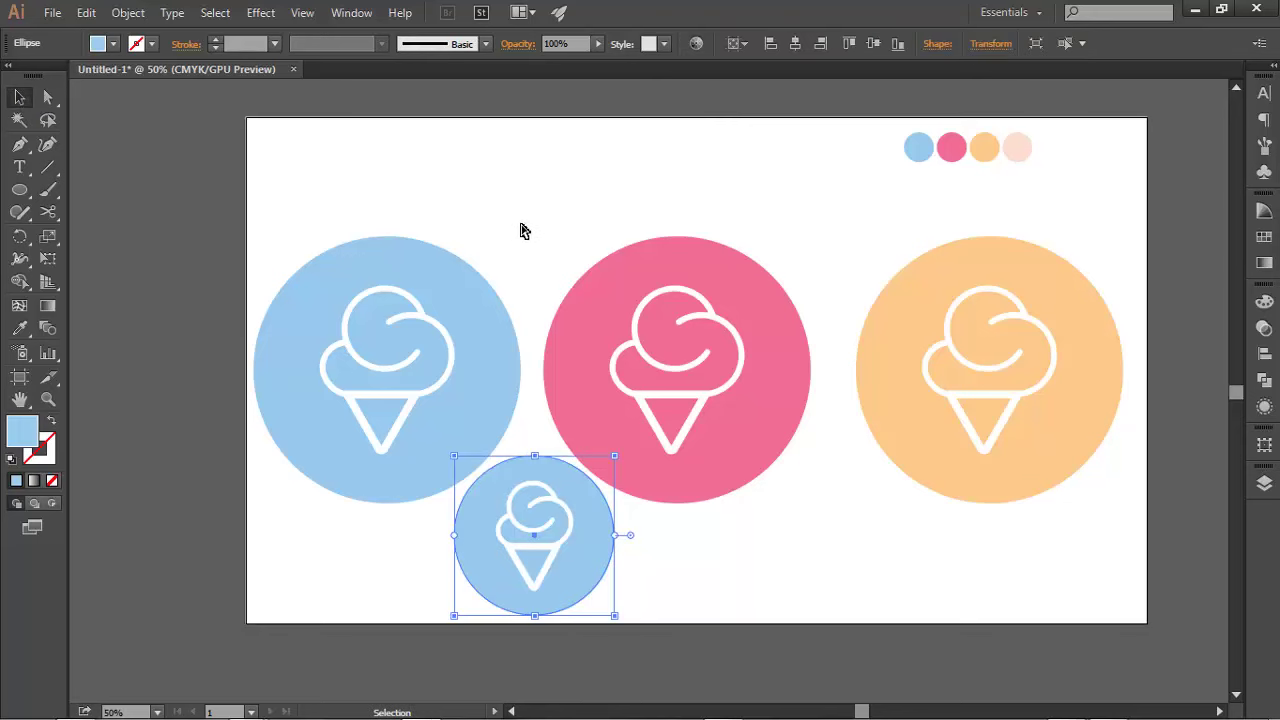
- Reselect the small icon group and ungroup it again
{"action": "key", "text": "a"}
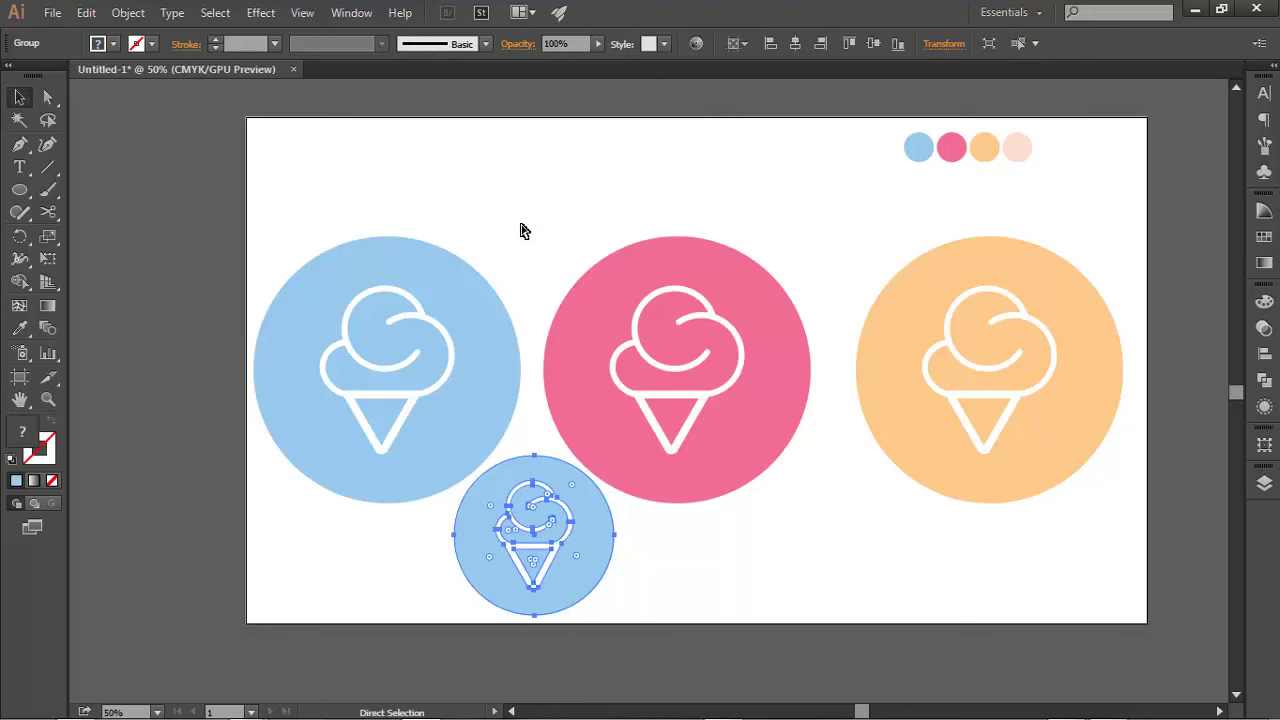
{"action": "key", "text": "v"}
{"action": "left_click", "coordinate": [651, 537]}
{"action": "left_click", "coordinate": [607, 552]}
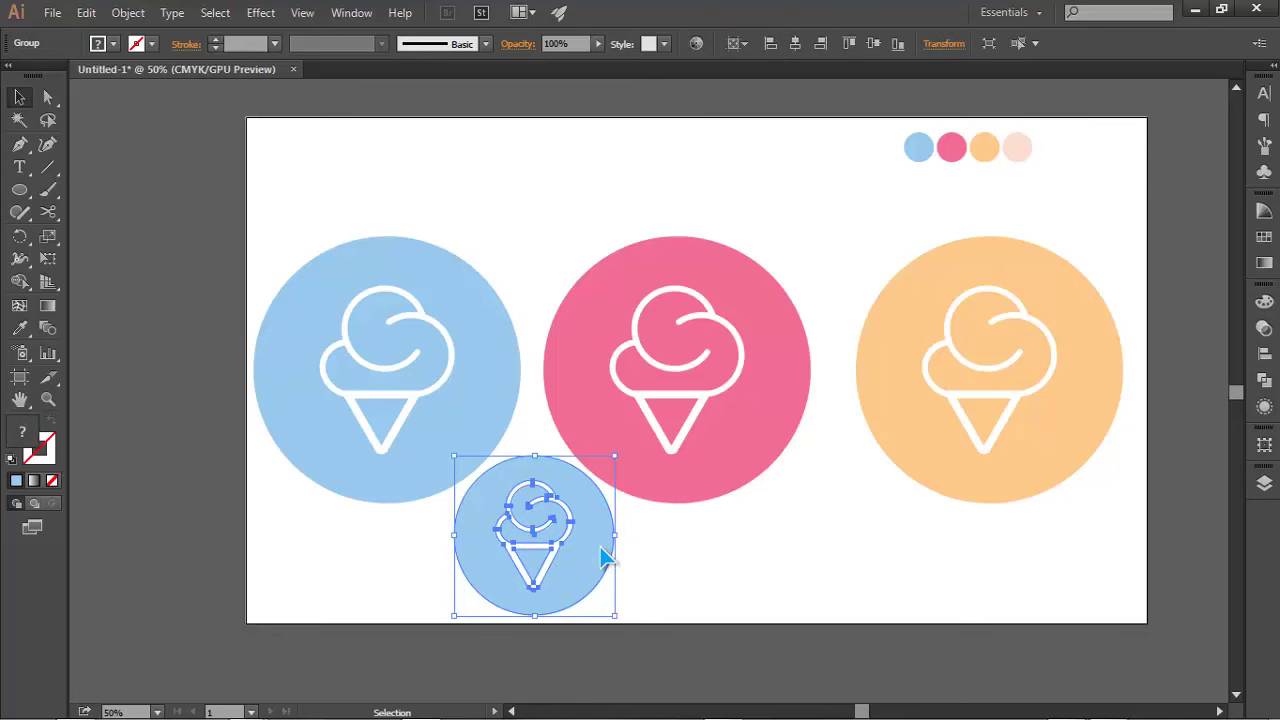
{"action": "right_click", "coordinate": [605, 558]}
{"action": "left_click", "coordinate": [645, 421]}
{"action": "left_click", "coordinate": [684, 512]}
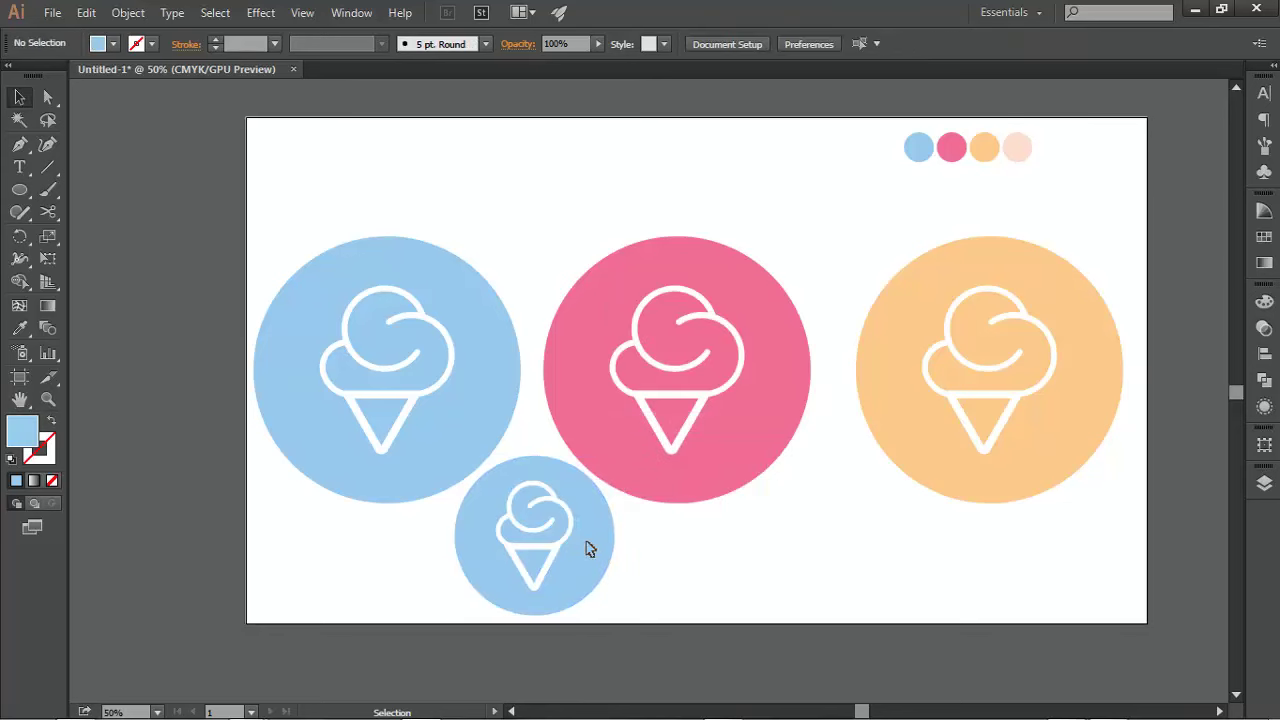
- Turn the small circle yellowish green by raising yellow to 73% in the Color panel
{"action": "left_click", "coordinate": [590, 549]}
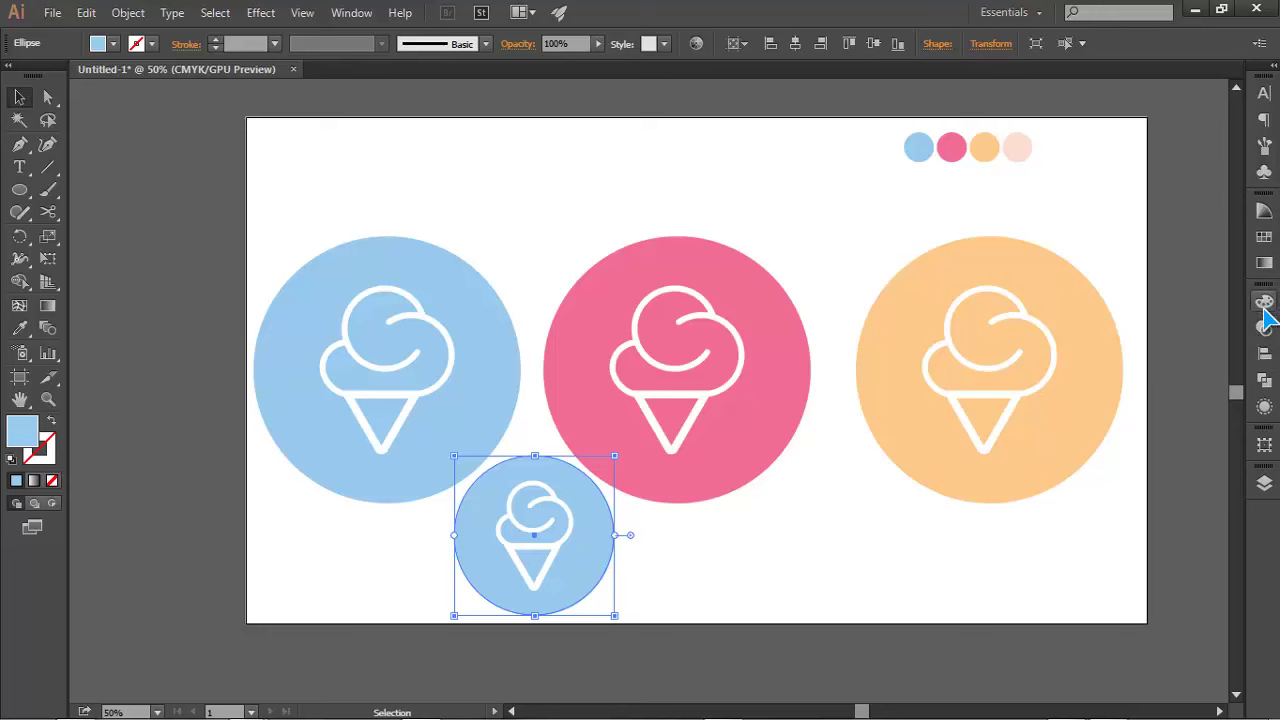
{"action": "left_click", "coordinate": [1264, 301]}
{"action": "left_click_drag", "start_coordinate": [1152, 368], "coordinate": [1142, 364]}
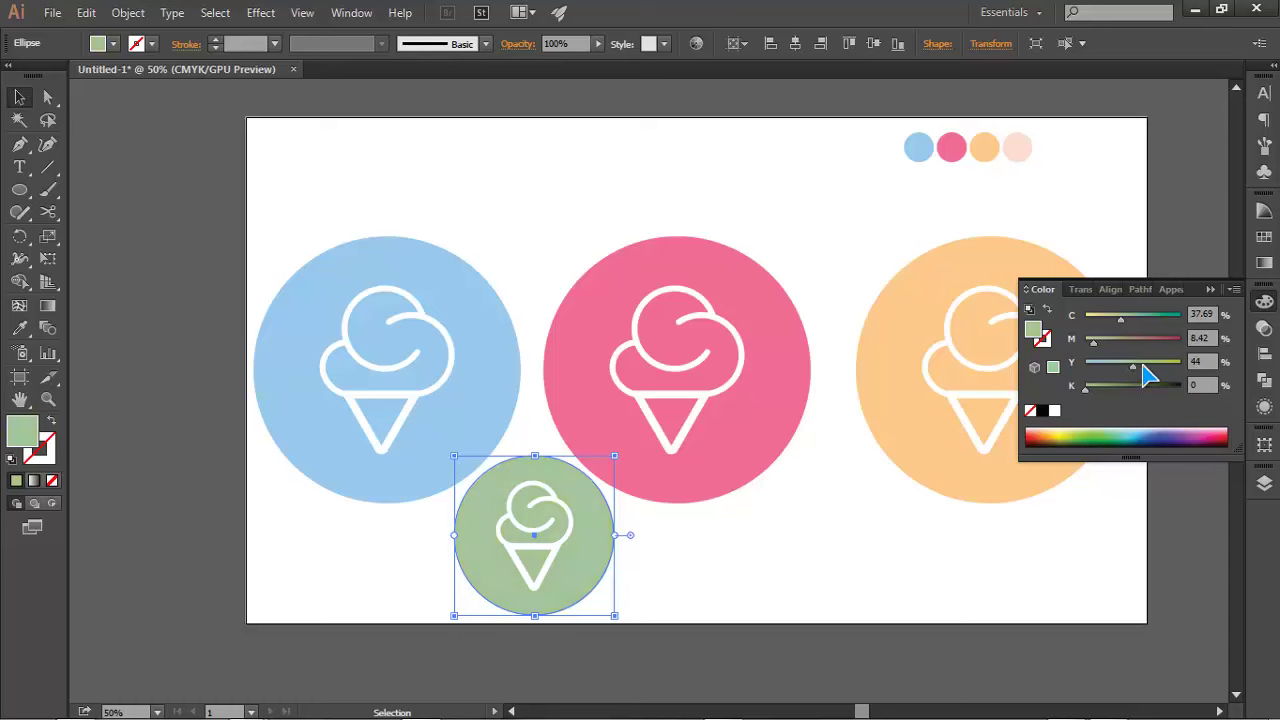
{"action": "left_click_drag", "start_coordinate": [1140, 370], "coordinate": [1158, 372]}
{"action": "left_click", "coordinate": [1025, 157]}
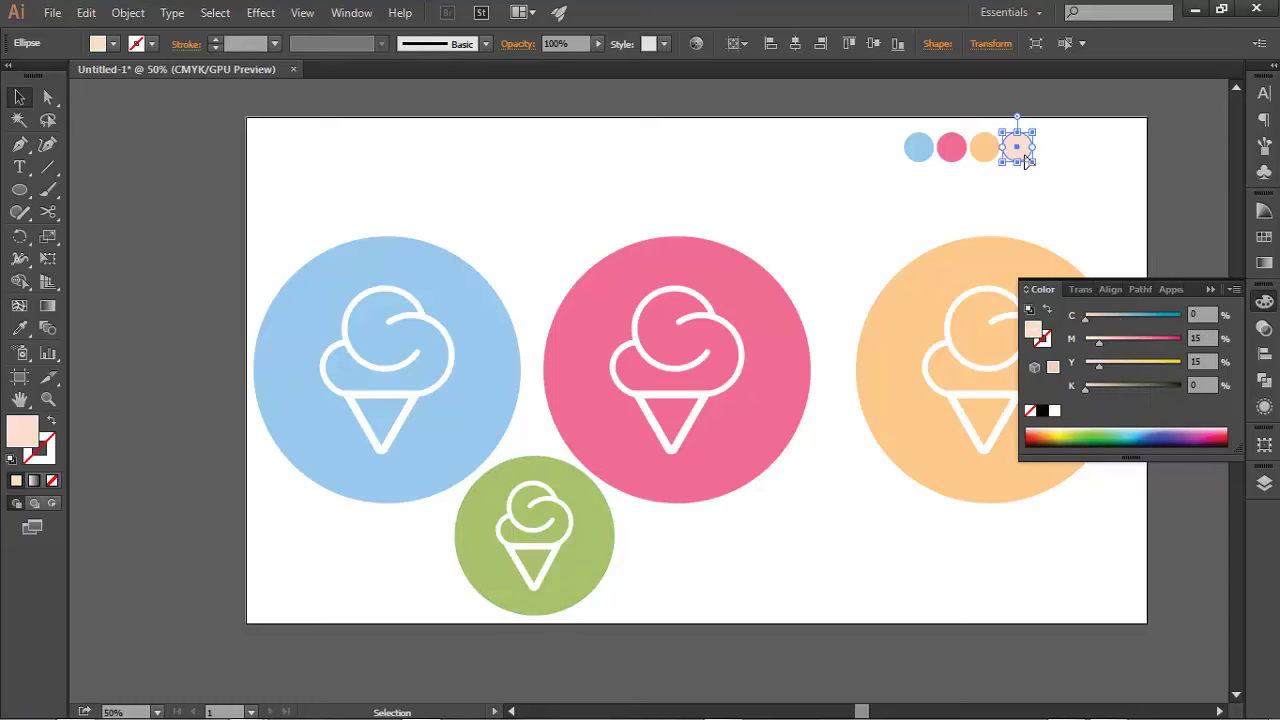
- Try peach, warmer and darker fills on the small circle, then revert to green and close the panel
{"action": "left_click", "coordinate": [589, 541]}
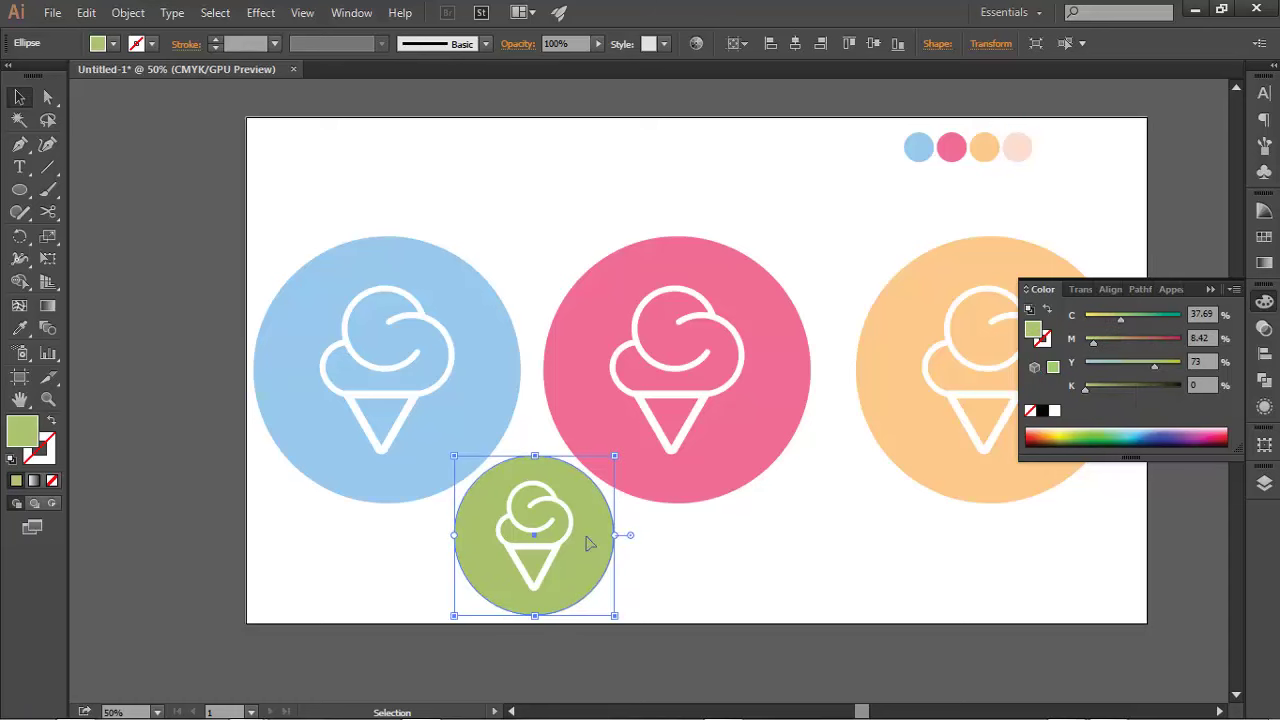
{"action": "key", "text": "i"}
{"action": "left_click", "coordinate": [1018, 147]}
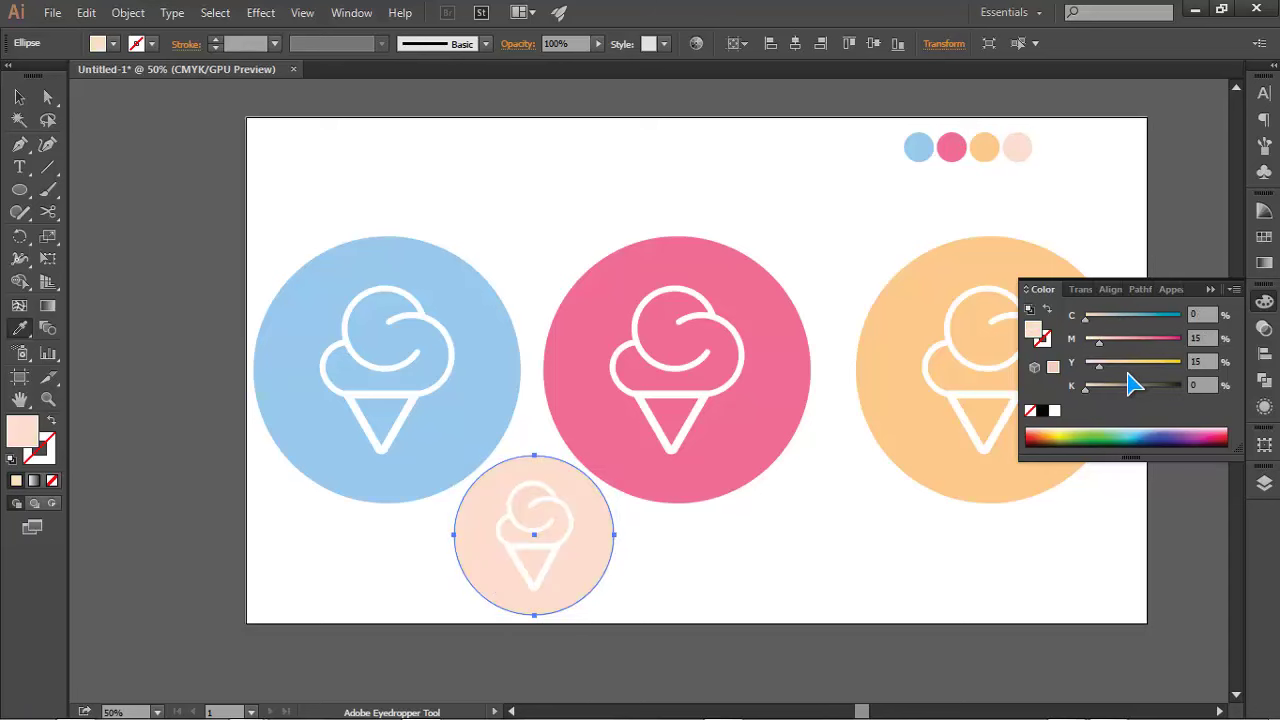
{"action": "mouse_move", "coordinate": [1102, 368]}
{"action": "left_mouse_down"}
{"action": "mouse_move", "coordinate": [1120, 368]}
{"action": "mouse_move", "coordinate": [1080, 380]}
{"action": "mouse_move", "coordinate": [1147, 316]}
{"action": "left_mouse_up"}
{"action": "key", "text": "ctrl+z"}
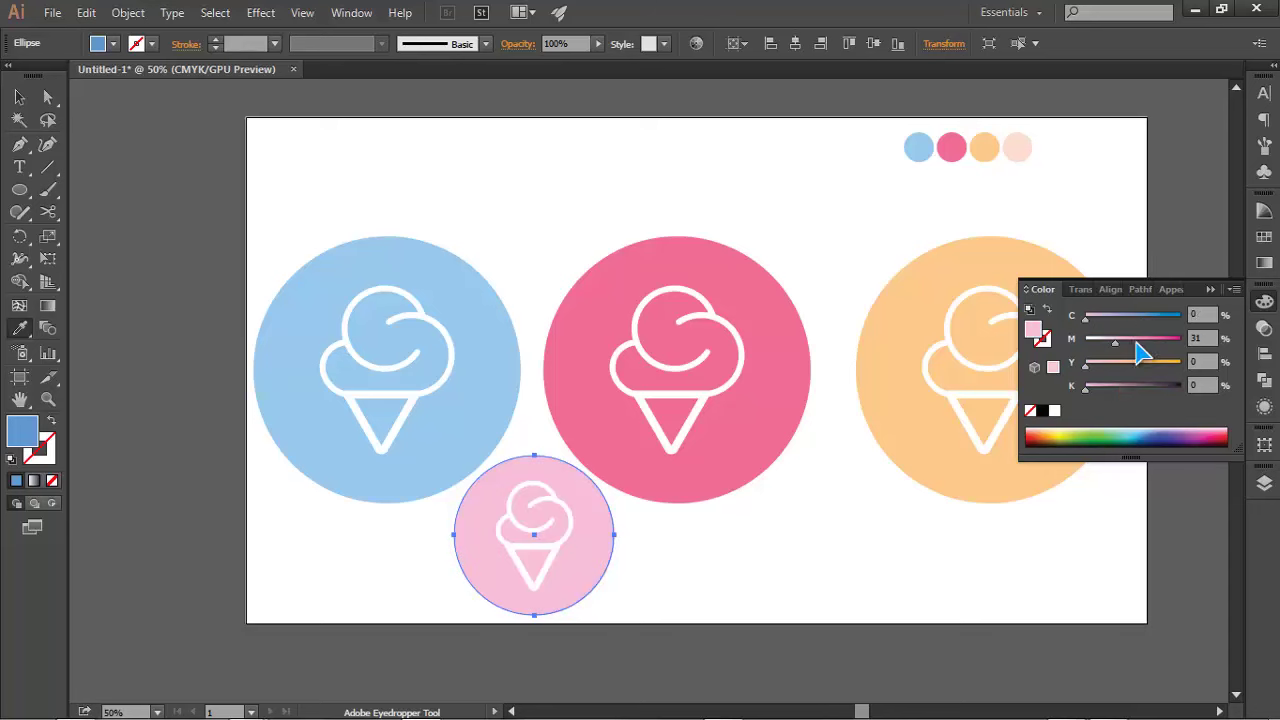
{"action": "left_click_drag", "start_coordinate": [1086, 386], "coordinate": [1126, 386]}
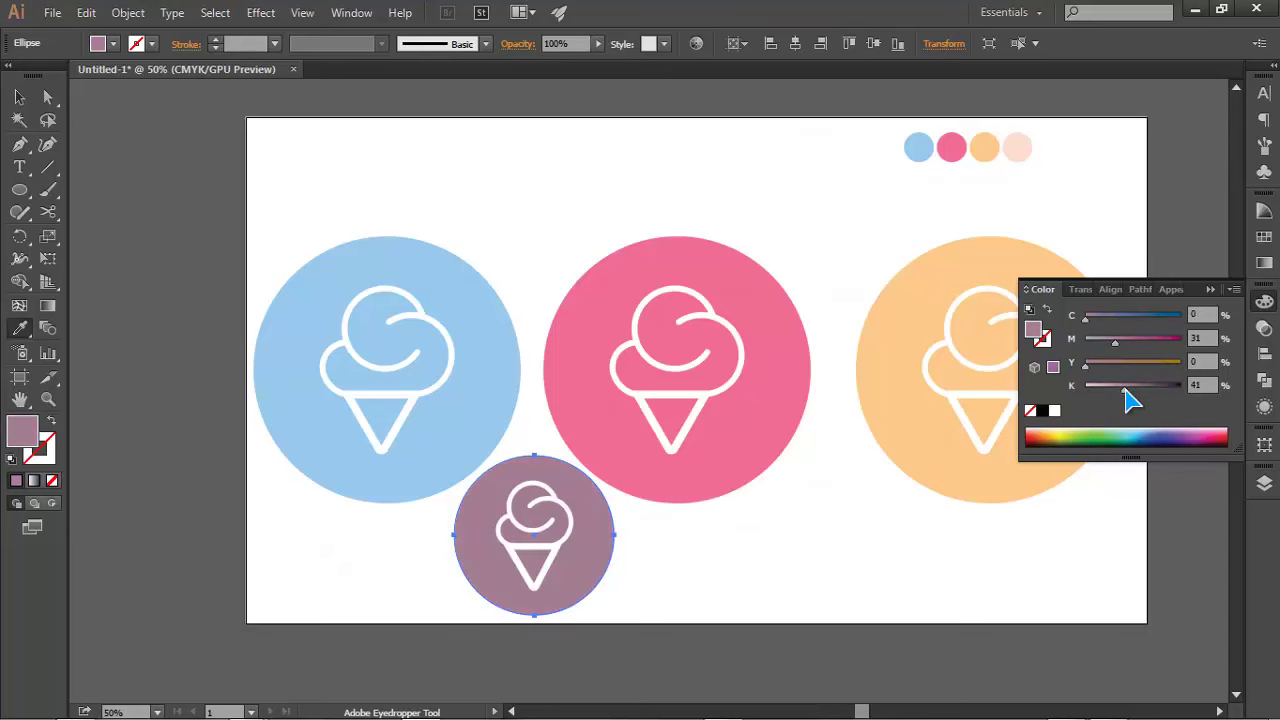
{"action": "key", "text": "ctrl+z"}
{"action": "key", "text": "ctrl+z"}
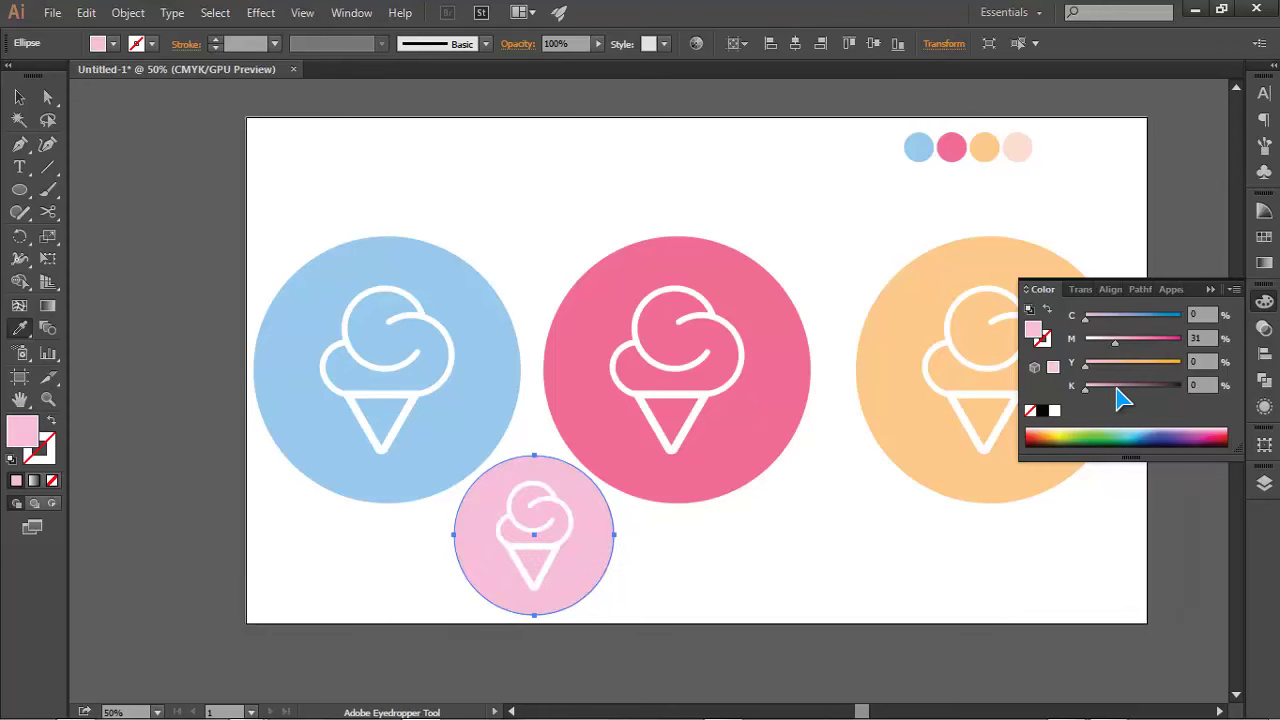
{"action": "key", "text": "ctrl+z"}
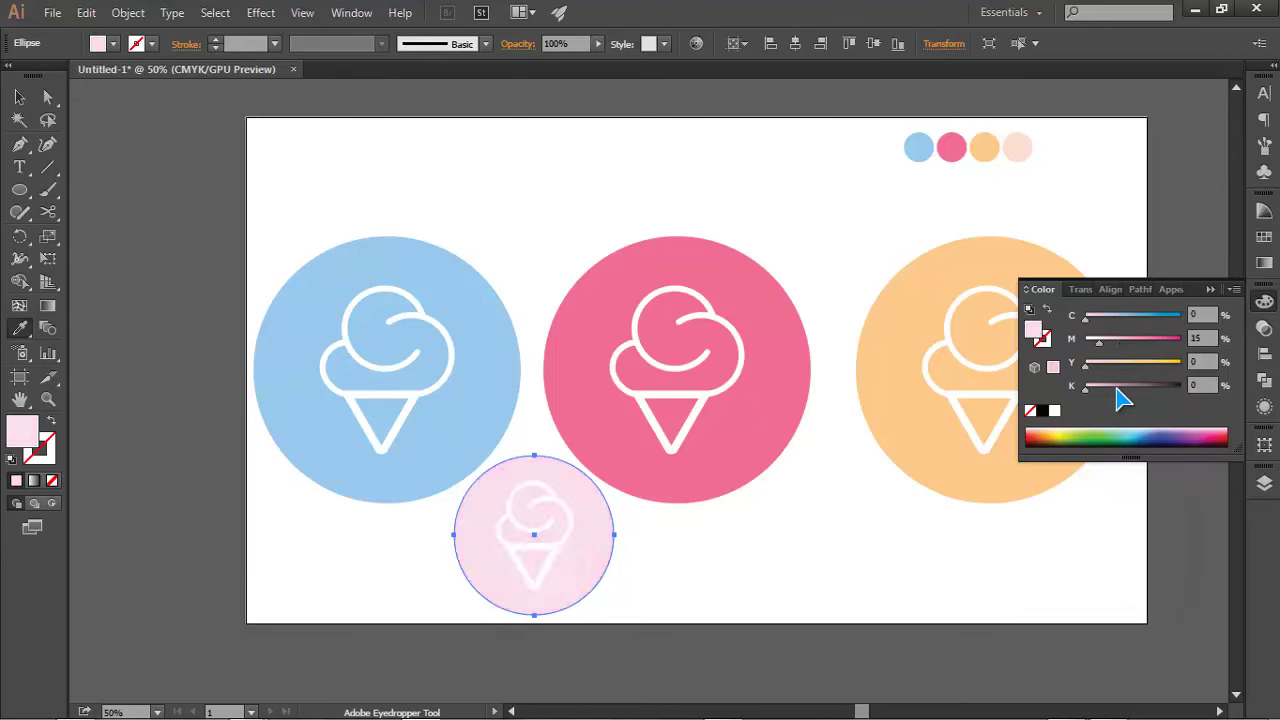
{"action": "key", "text": "ctrl+z"}
{"action": "key", "text": "ctrl+z"}
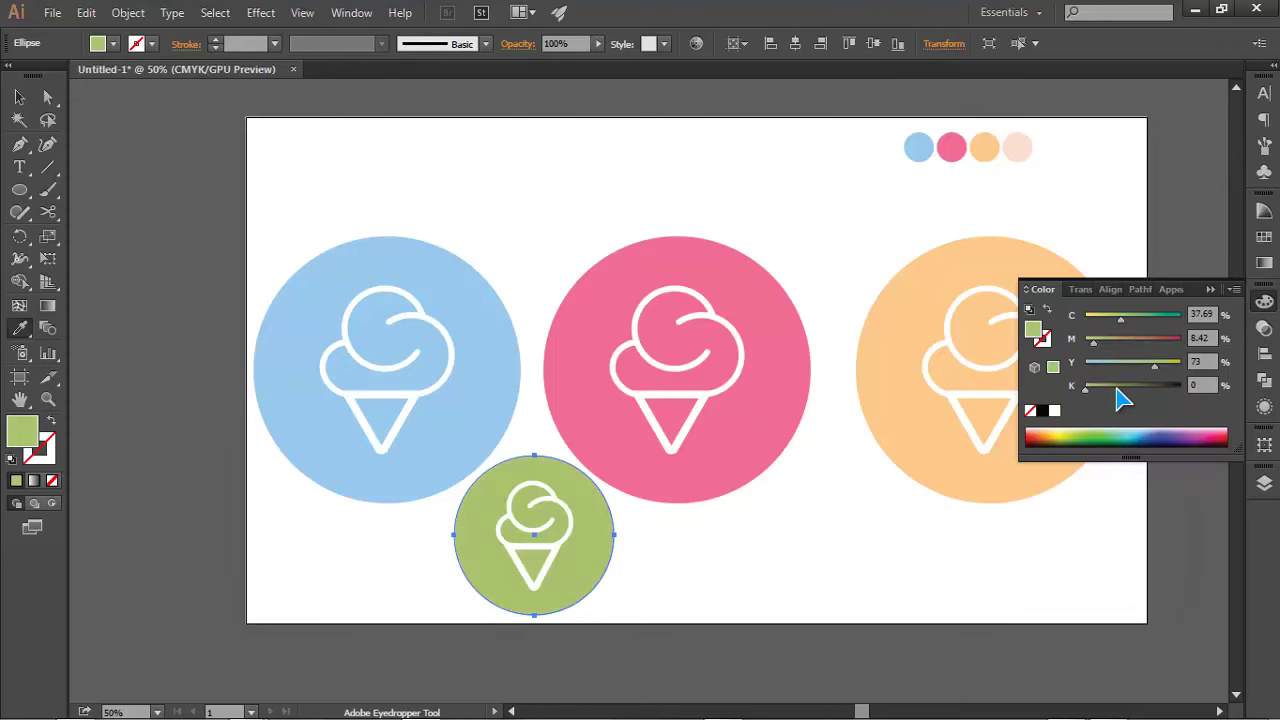
{"action": "left_click", "coordinate": [1209, 289]}
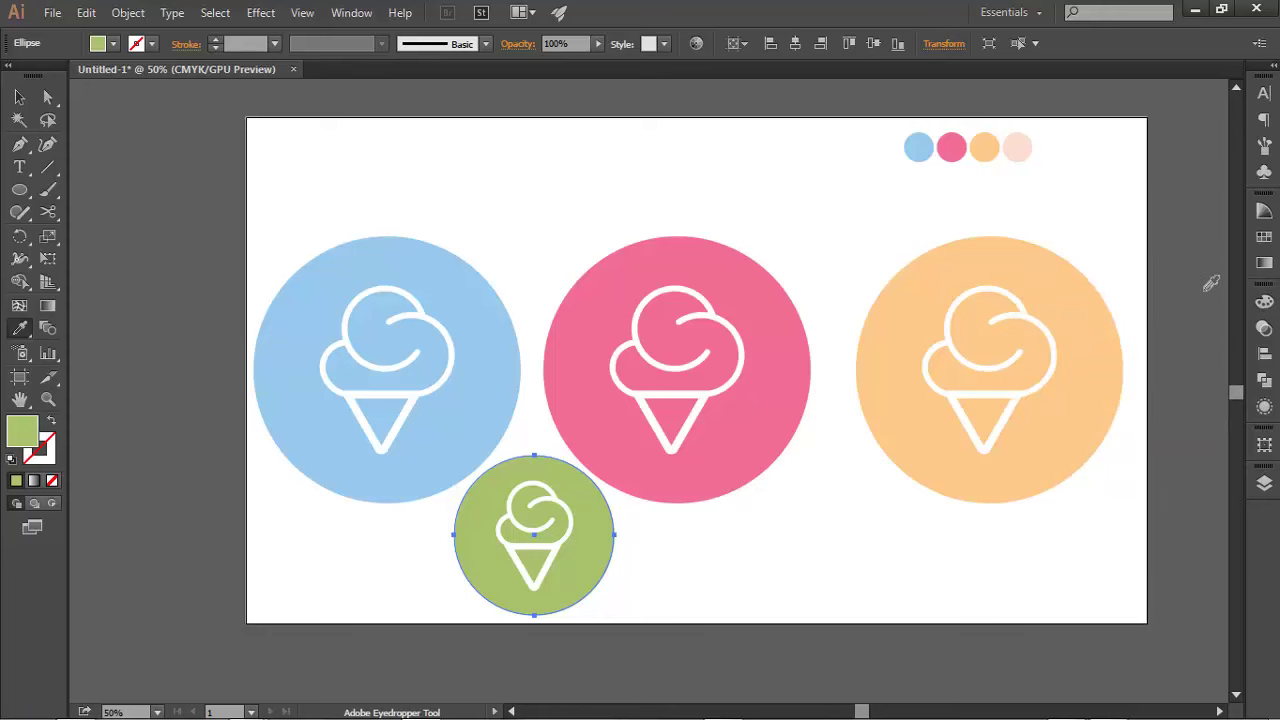
{"action": "left_click", "coordinate": [19, 97]}
- Scale the blue, pink and orange badges down proportionally and move them left
{"action": "left_click", "coordinate": [508, 242]}
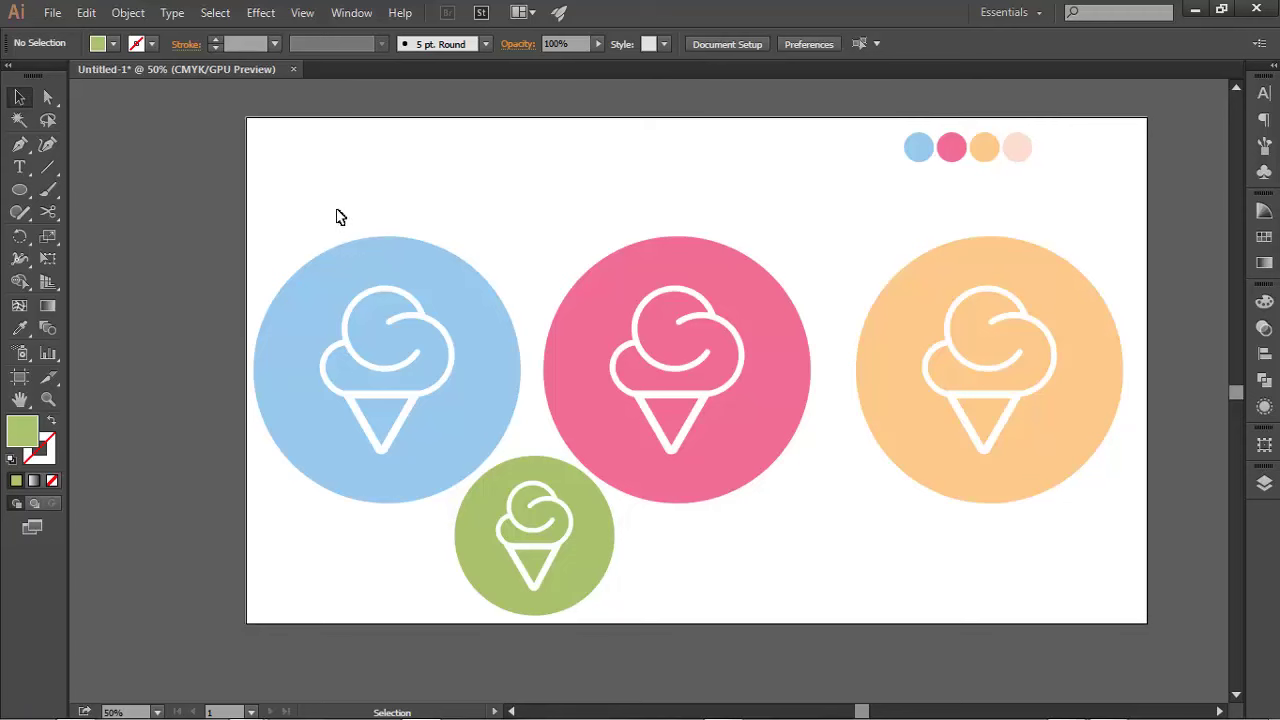
{"action": "left_click_drag", "start_coordinate": [337, 214], "coordinate": [1026, 320]}
{"action": "left_click_drag", "start_coordinate": [1119, 248], "coordinate": [933, 295]}
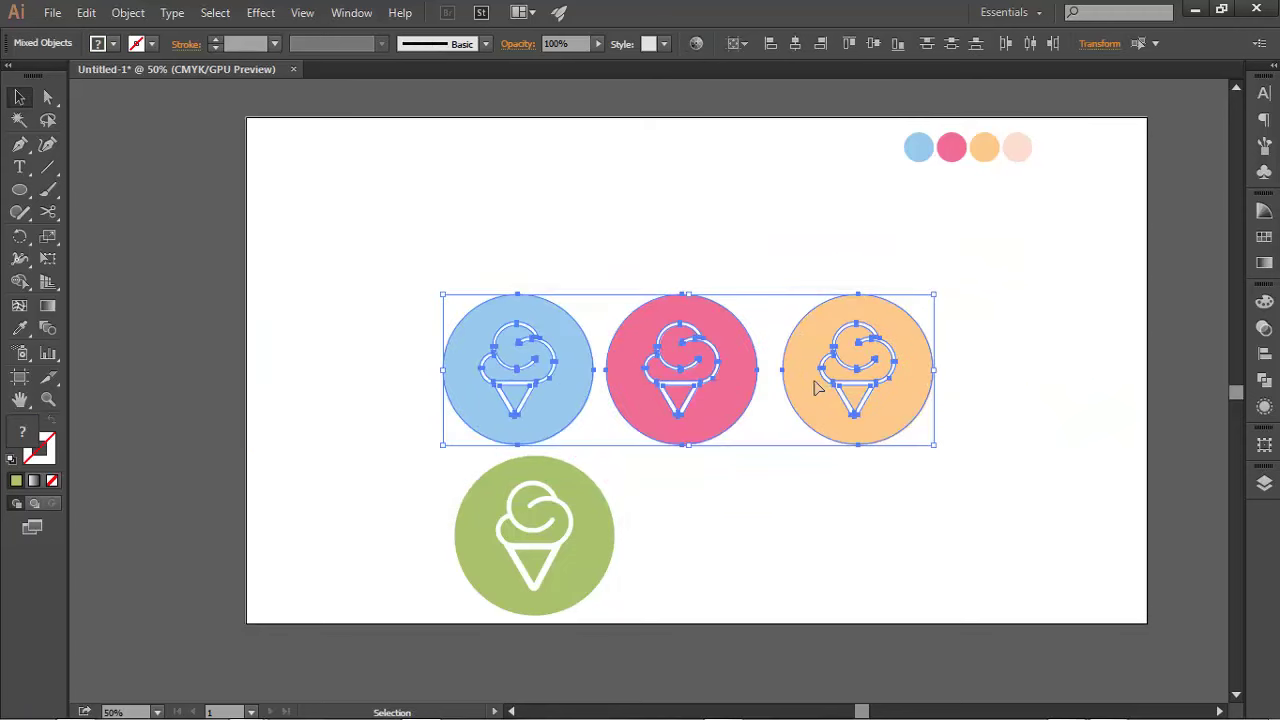
{"action": "mouse_move", "coordinate": [818, 388]}
{"action": "left_mouse_down"}
{"action": "mouse_move", "coordinate": [628, 392]}
{"action": "mouse_move", "coordinate": [649, 392]}
{"action": "left_mouse_up"}
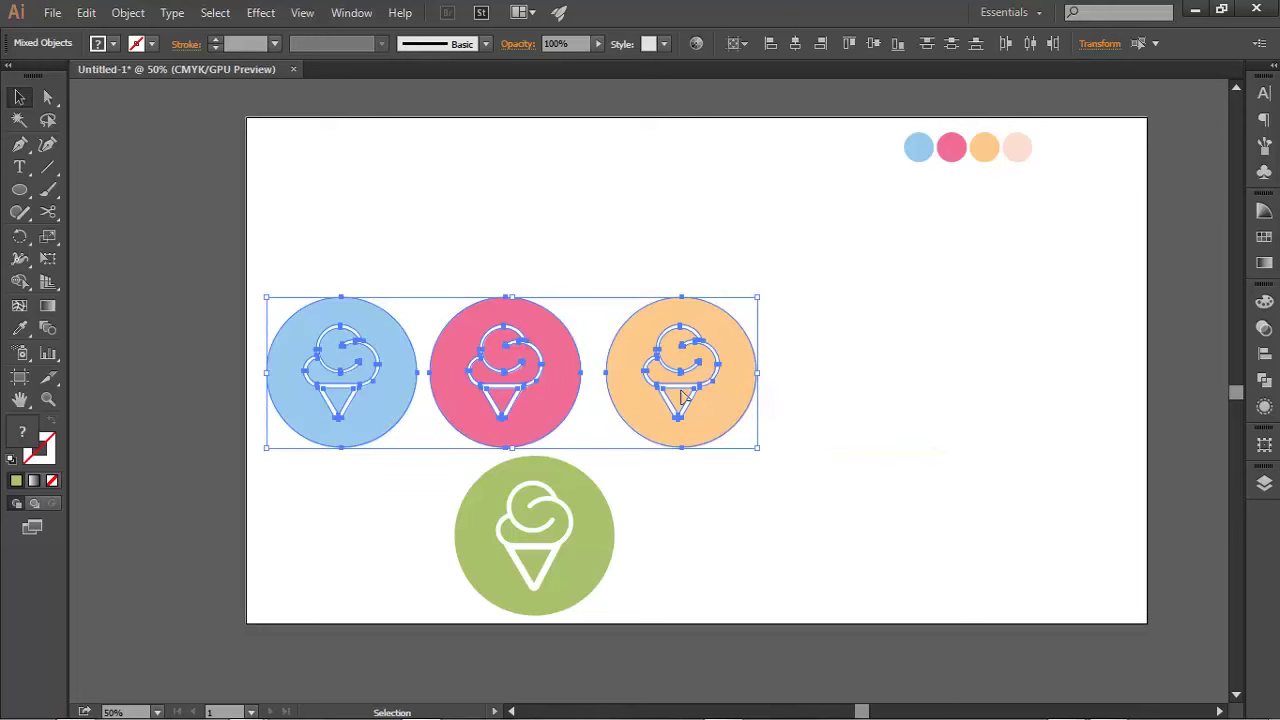
{"action": "left_click", "coordinate": [794, 471]}
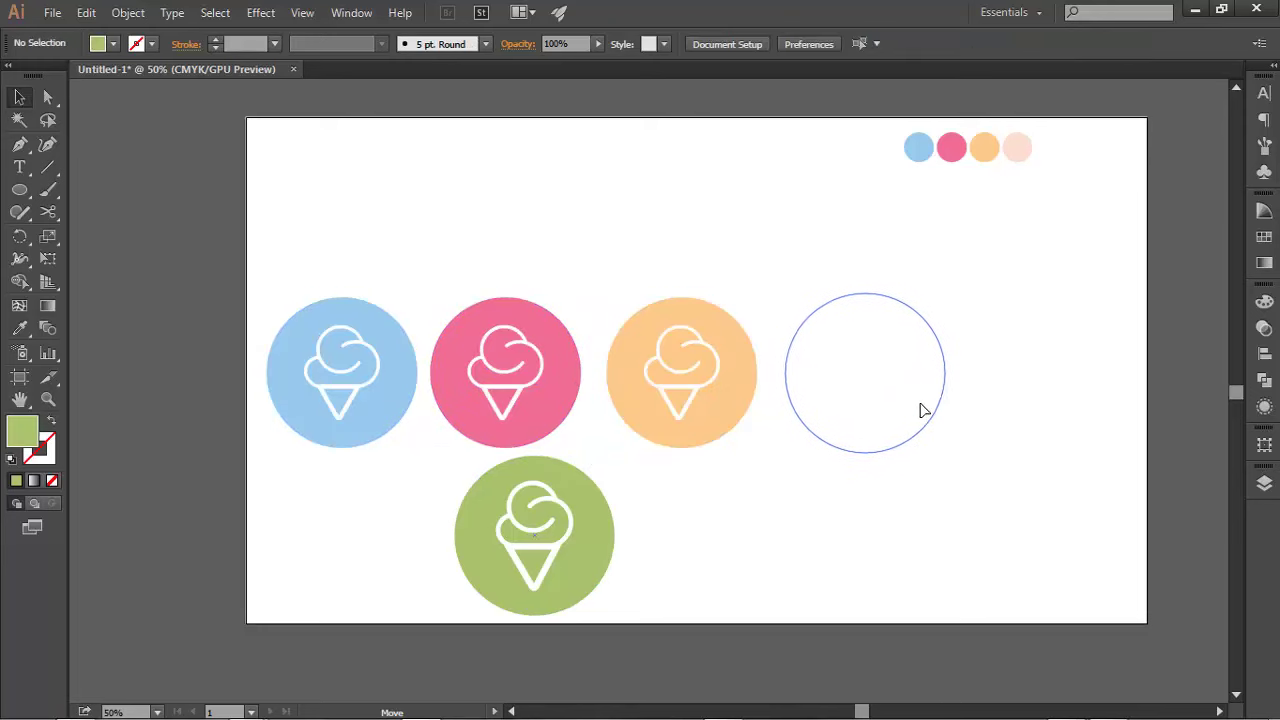
- Group the green circle with its ice cream after undoing a trial move
{"action": "left_click_drag", "start_coordinate": [955, 453], "coordinate": [921, 405]}
{"action": "left_click", "coordinate": [987, 466]}
{"action": "key", "text": "ctrl+z"}
{"action": "left_click", "coordinate": [700, 603]}
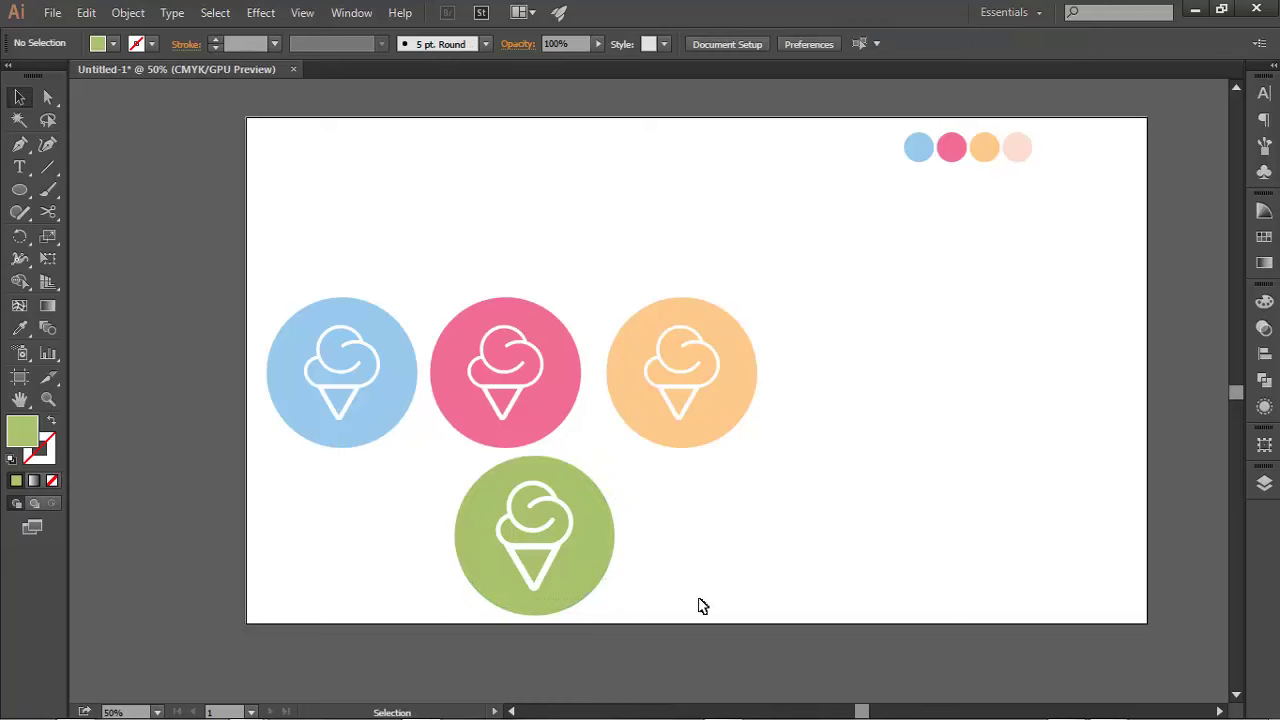
{"action": "mouse_move", "coordinate": [700, 603]}
{"action": "left_mouse_down"}
{"action": "mouse_move", "coordinate": [532, 532]}
{"action": "mouse_move", "coordinate": [975, 398]}
{"action": "mouse_move", "coordinate": [730, 376]}
{"action": "left_mouse_up"}
{"action": "right_click", "coordinate": [532, 530]}
{"action": "left_click", "coordinate": [588, 388]}
{"action": "left_click", "coordinate": [677, 574]}
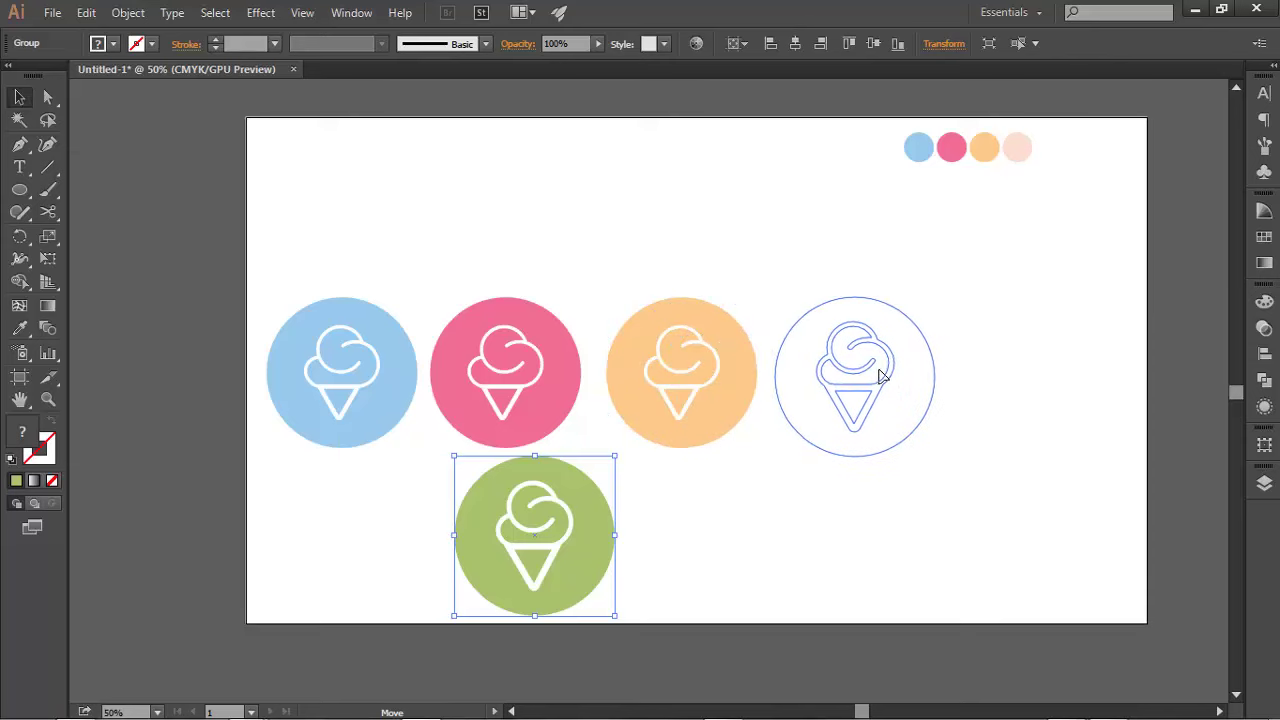
- Move the green icon group off the artboard to the upper left
{"action": "left_click_drag", "start_coordinate": [730, 376], "coordinate": [942, 377]}
{"action": "left_click_drag", "start_coordinate": [1025, 525], "coordinate": [275, 278]}
{"action": "key", "text": "ctrl+z"}
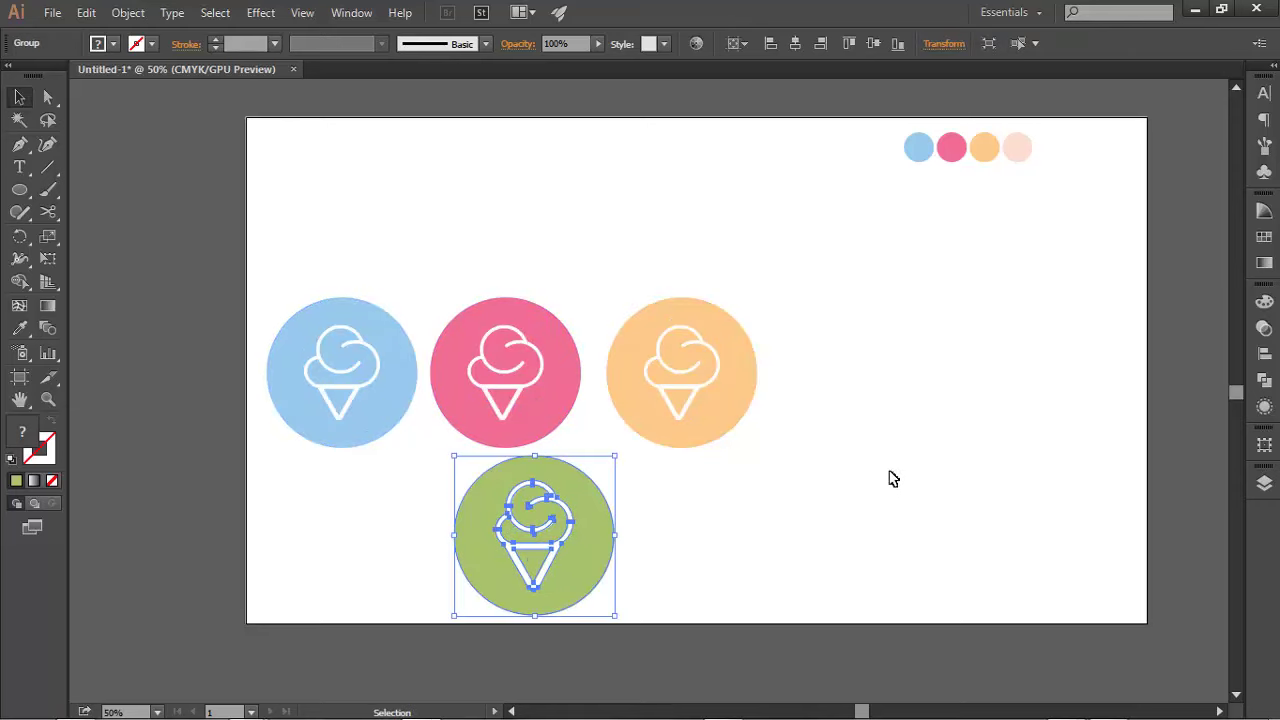
{"action": "left_click", "coordinate": [749, 551]}
{"action": "left_click", "coordinate": [560, 550]}
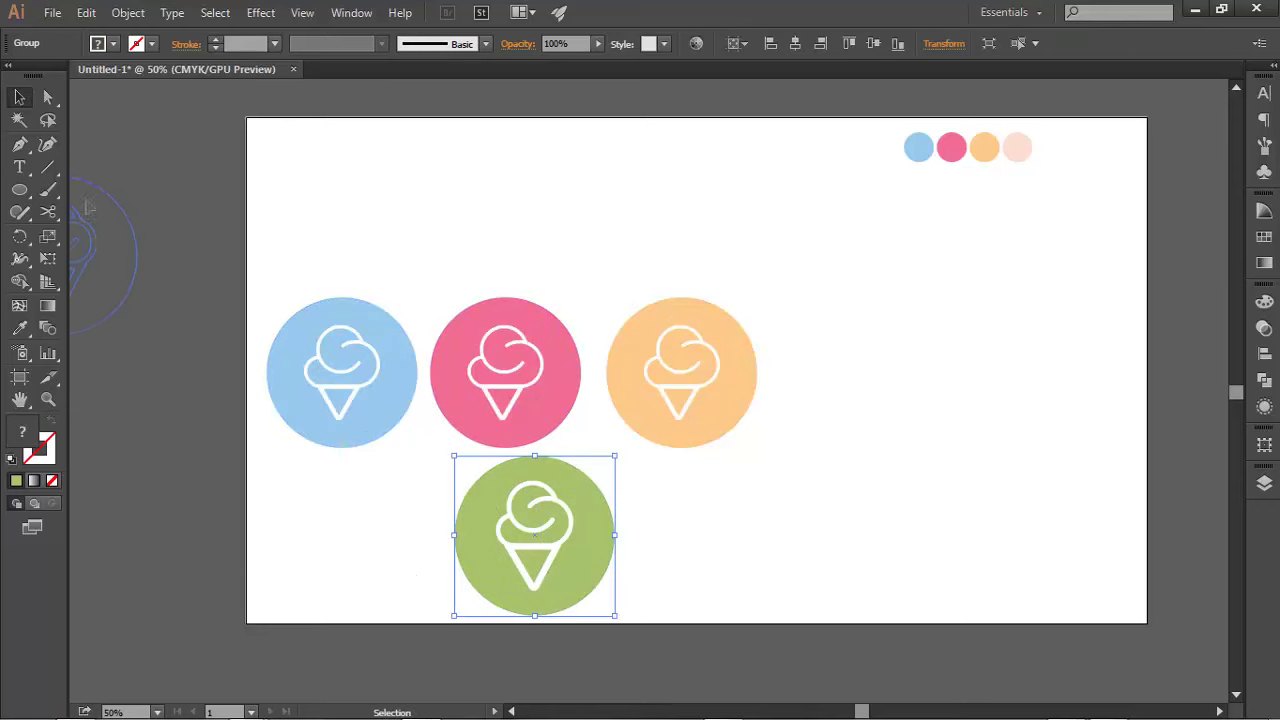
{"action": "left_click_drag", "start_coordinate": [603, 548], "coordinate": [95, 140]}
{"action": "left_click", "coordinate": [343, 286]}
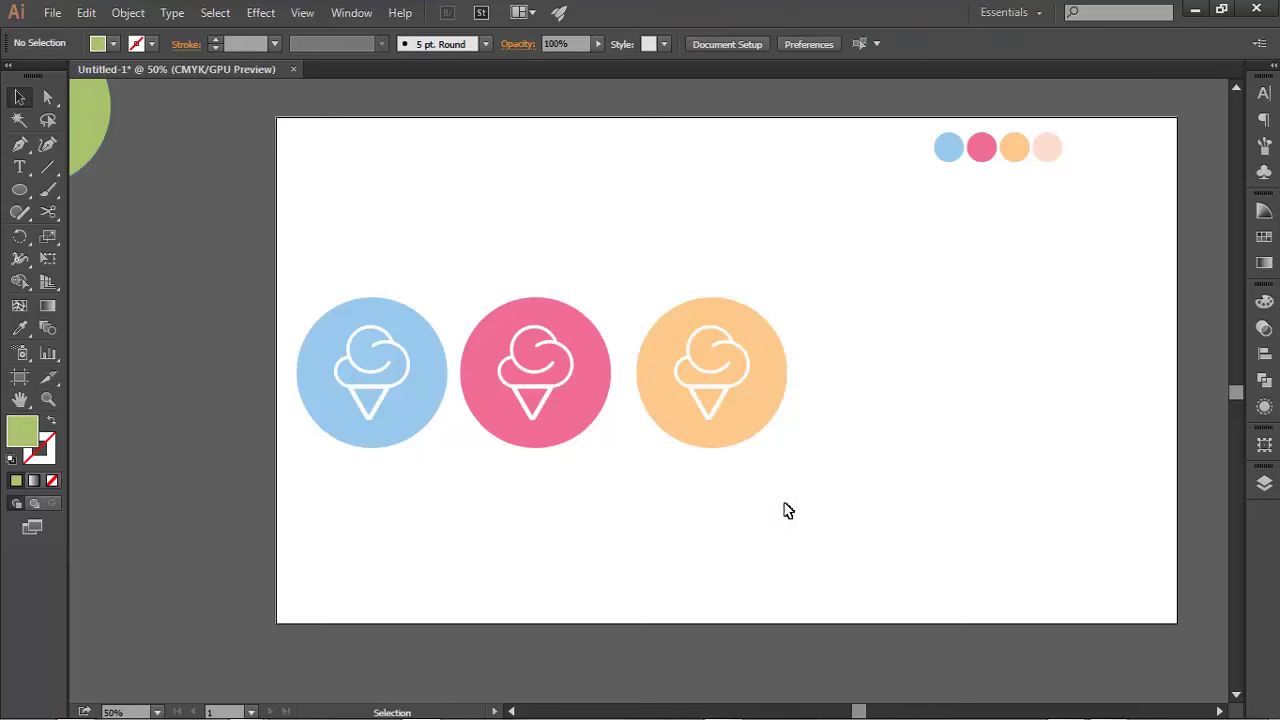
- Align the three badges on their vertical centres, undoing trial right-edge alignment and distribution
{"action": "left_click_drag", "start_coordinate": [787, 511], "coordinate": [243, 229]}
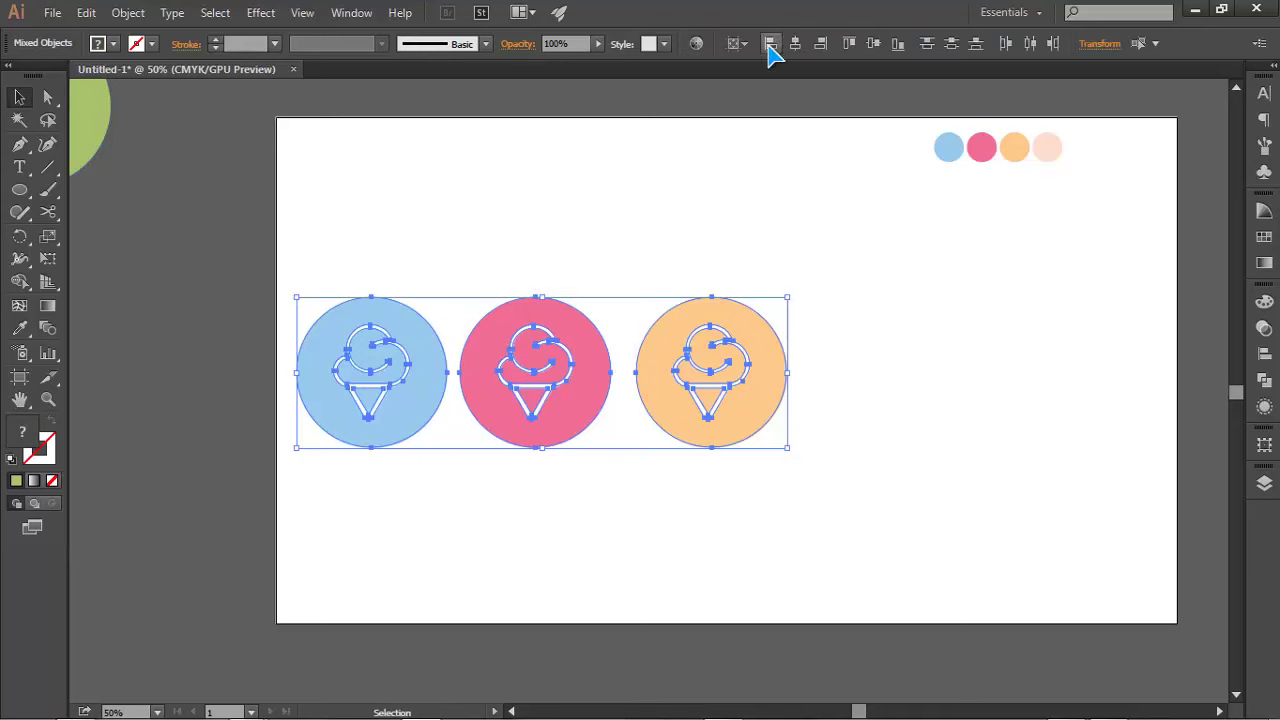
{"action": "left_click", "coordinate": [816, 46]}
{"action": "key", "text": "ctrl+z"}
{"action": "left_click", "coordinate": [873, 44]}
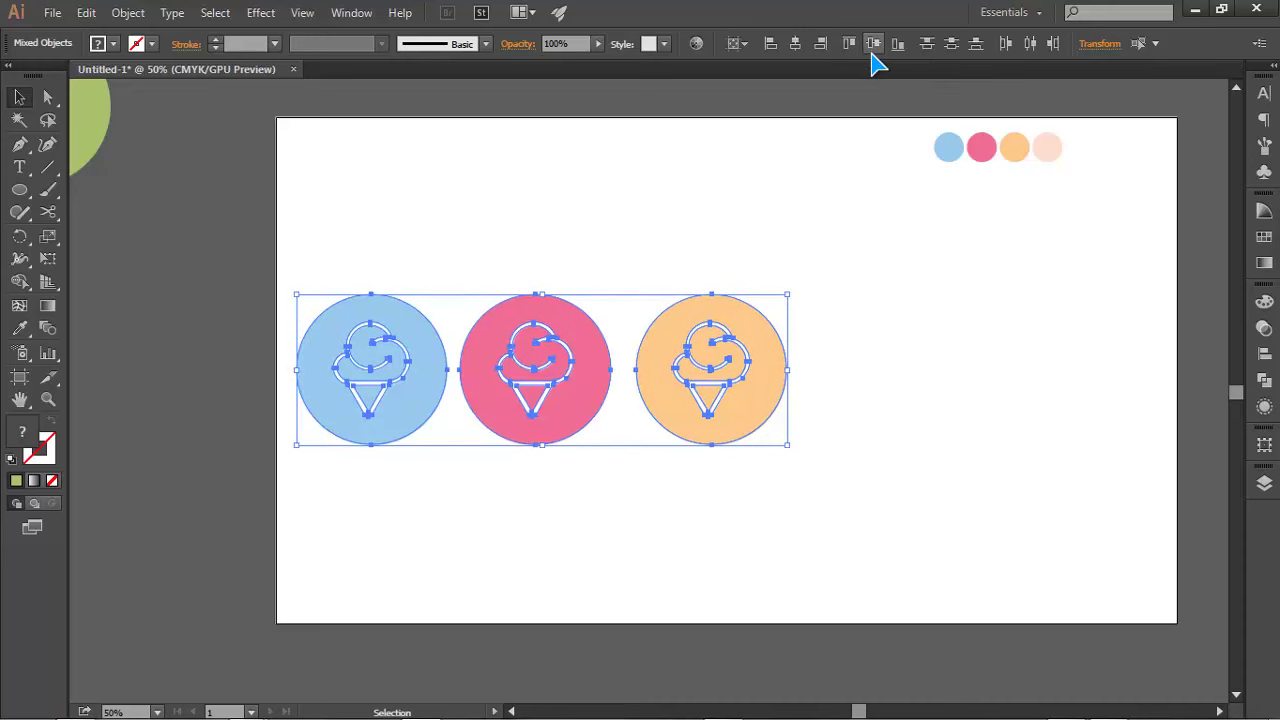
{"action": "left_click", "coordinate": [951, 44]}
{"action": "key", "text": "ctrl+z"}
{"action": "left_click", "coordinate": [811, 438]}
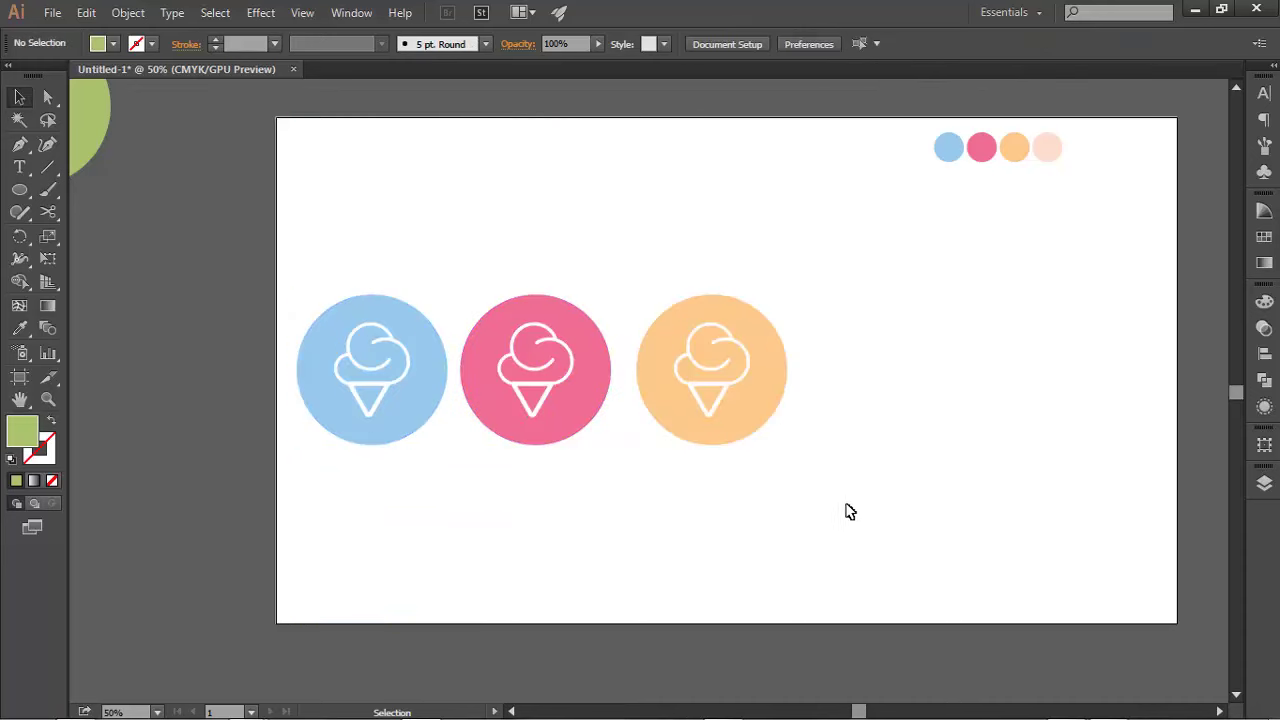
- Group each circle with its ice cream: orange, pink, then blue
{"action": "left_click_drag", "start_coordinate": [840, 505], "coordinate": [690, 340]}
{"action": "right_click", "coordinate": [691, 338]}
{"action": "left_click", "coordinate": [740, 426]}
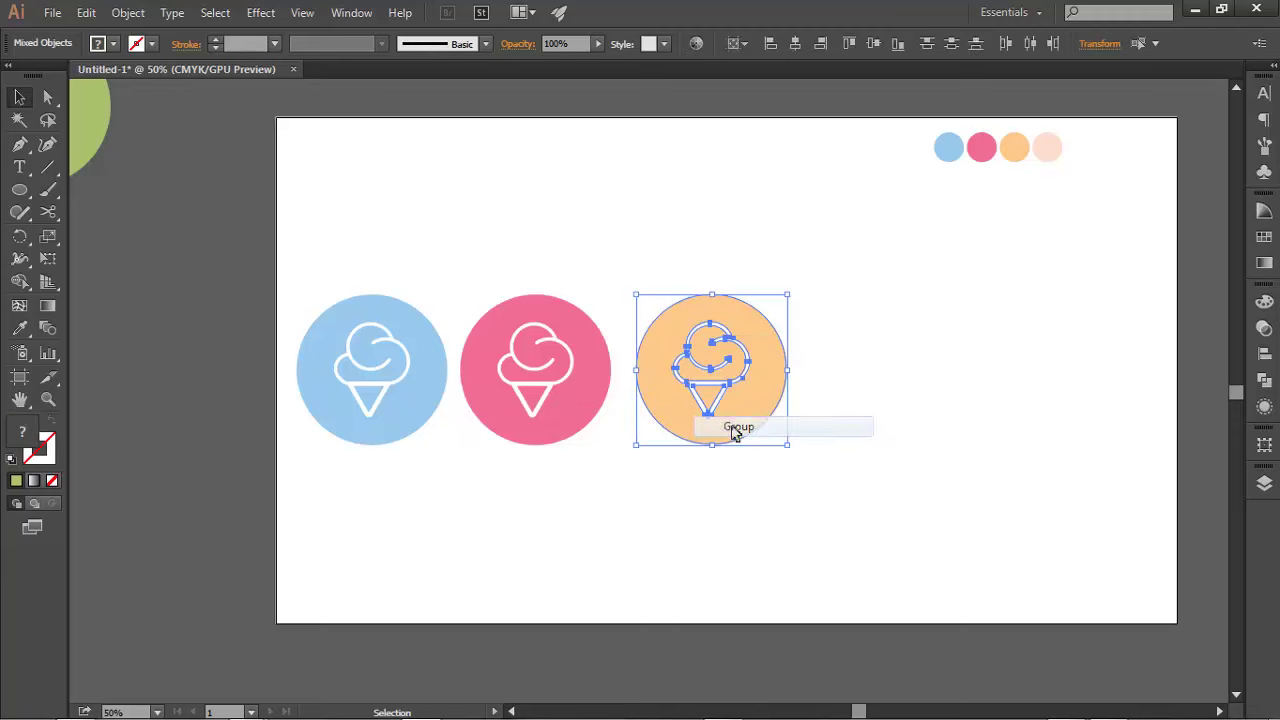
{"action": "left_click_drag", "start_coordinate": [610, 495], "coordinate": [511, 339]}
{"action": "right_click", "coordinate": [511, 339]}
{"action": "left_click", "coordinate": [558, 429]}
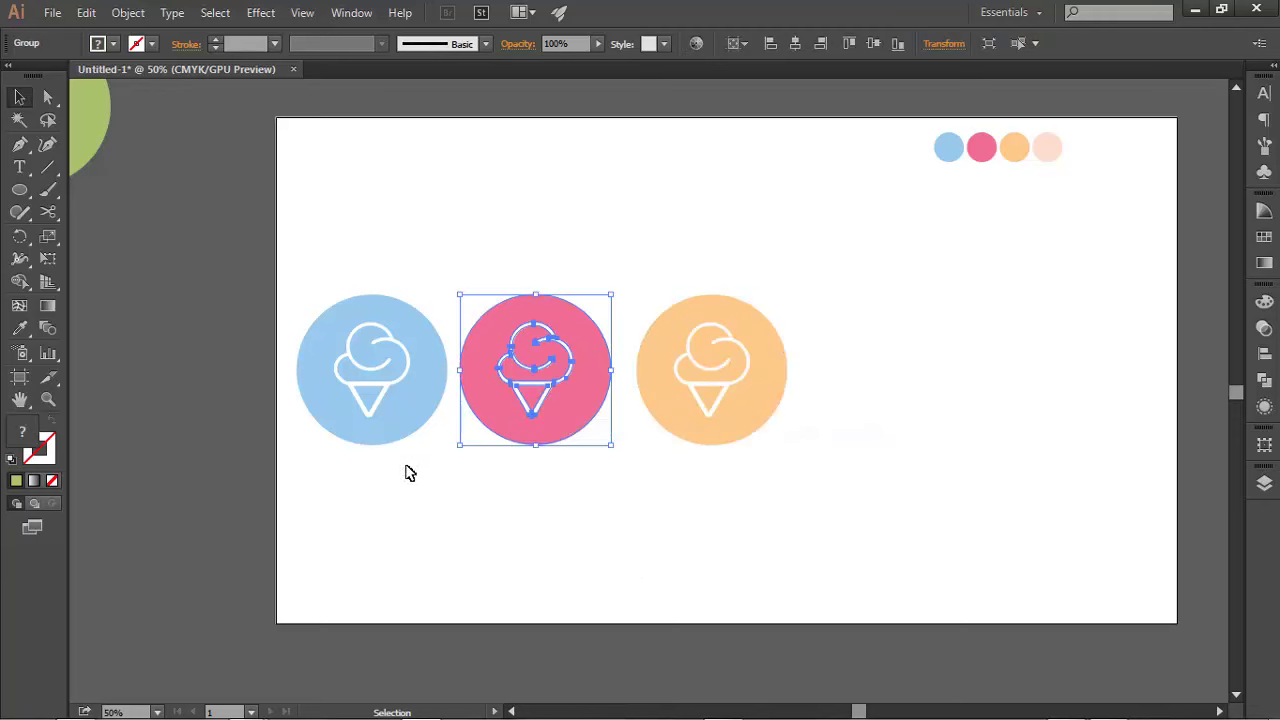
{"action": "left_click_drag", "start_coordinate": [406, 469], "coordinate": [354, 347]}
{"action": "right_click", "coordinate": [356, 346]}
{"action": "left_click", "coordinate": [418, 432]}
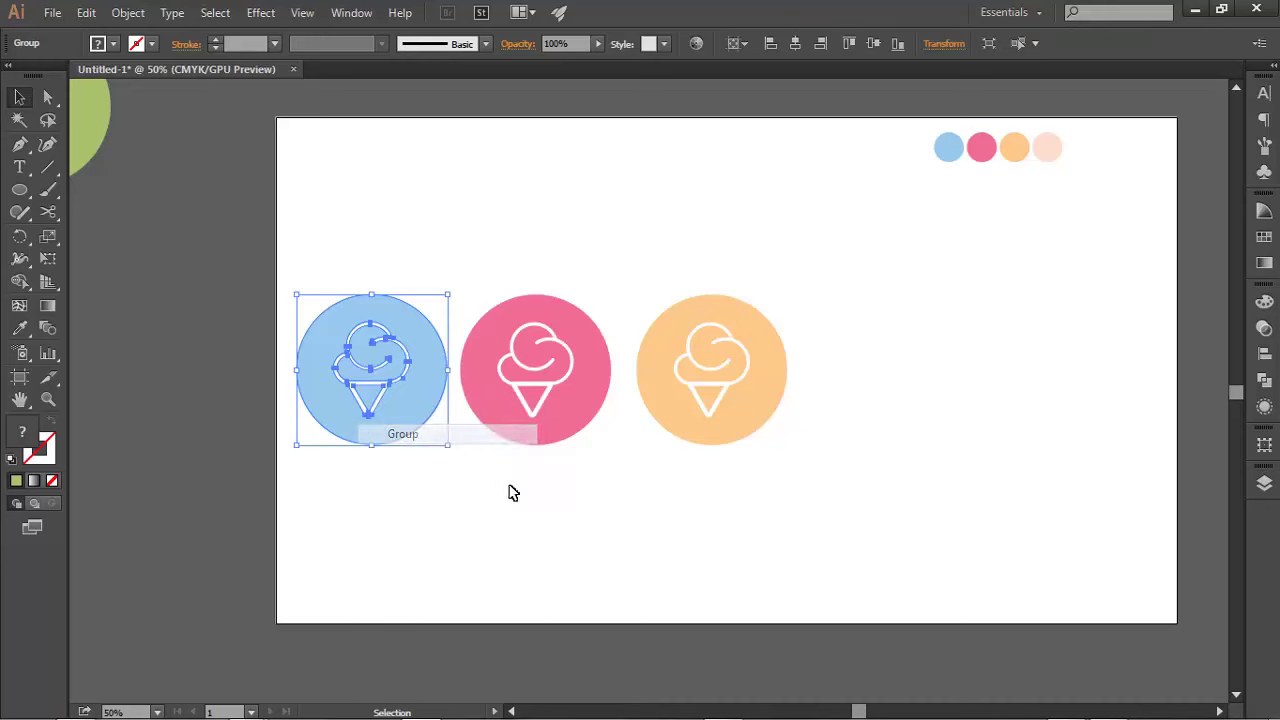
- Distribute the three icon groups by horizontal centre across the full artboard width
{"action": "left_click", "coordinate": [751, 480]}
{"action": "left_click_drag", "start_coordinate": [751, 480], "coordinate": [290, 285]}
{"action": "left_click", "coordinate": [793, 44]}
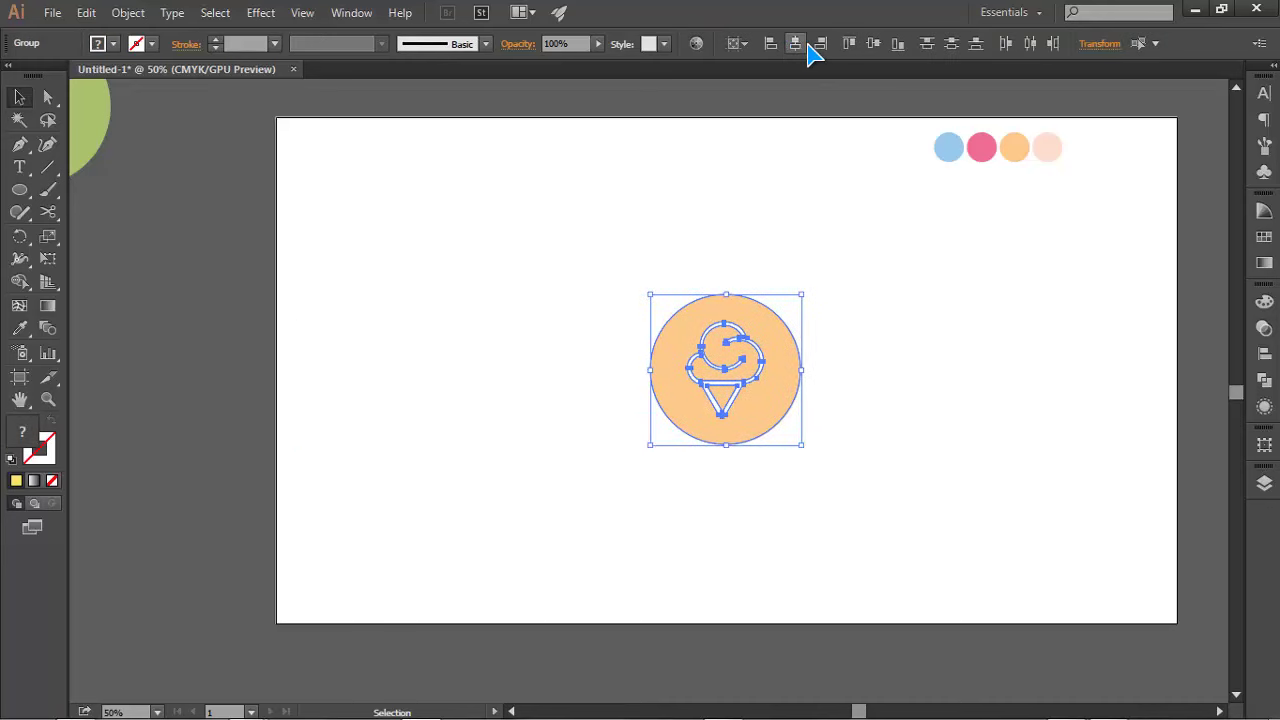
{"action": "key", "text": "ctrl+z"}
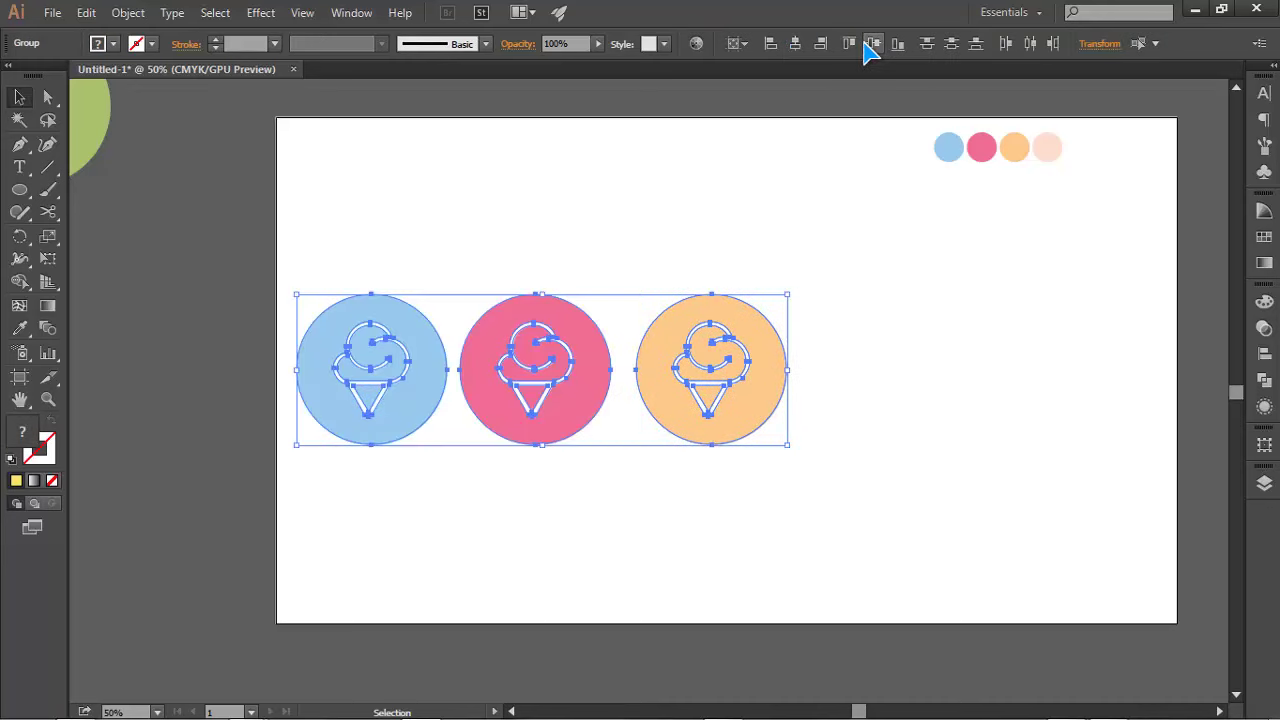
{"action": "left_click", "coordinate": [950, 43]}
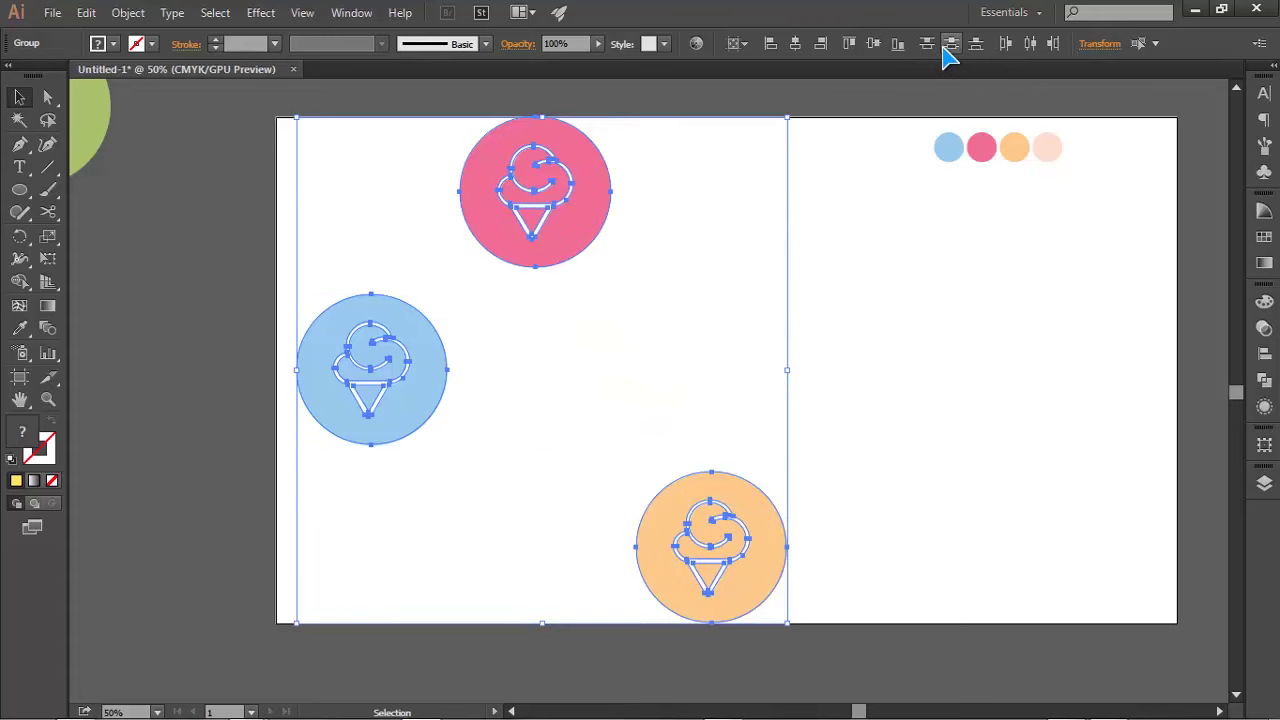
{"action": "key", "text": "ctrl+z"}
{"action": "left_click", "coordinate": [1030, 43]}
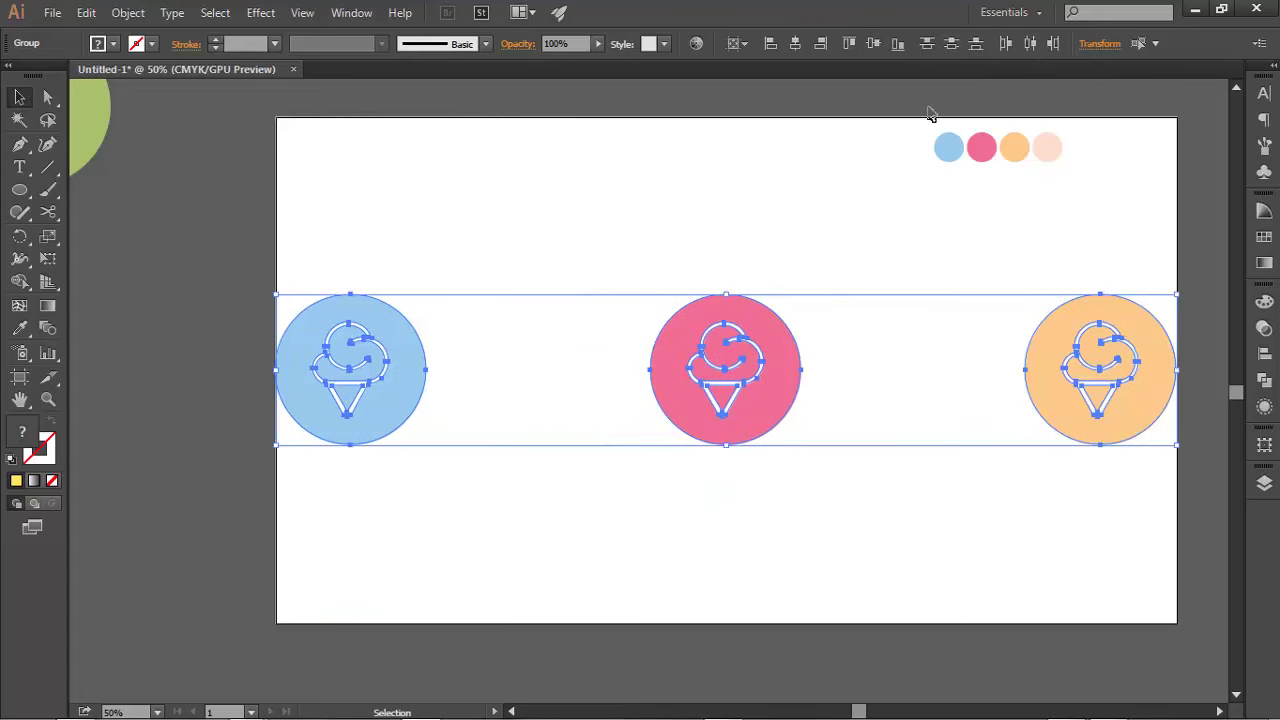
{"action": "left_click", "coordinate": [746, 234]}
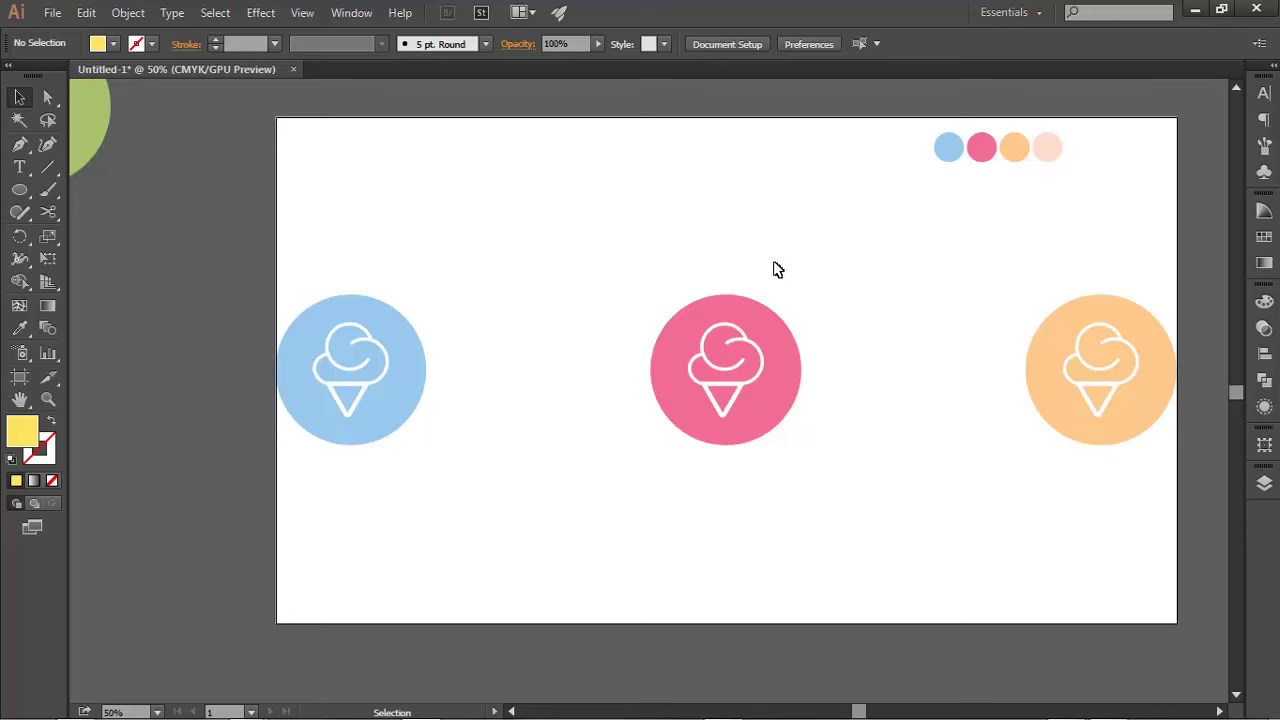
- Fit the artboard in the window and move the blue badge inward from the left edge
{"action": "key", "text": "ctrl"}
{"action": "key", "text": "ctrl+1"}
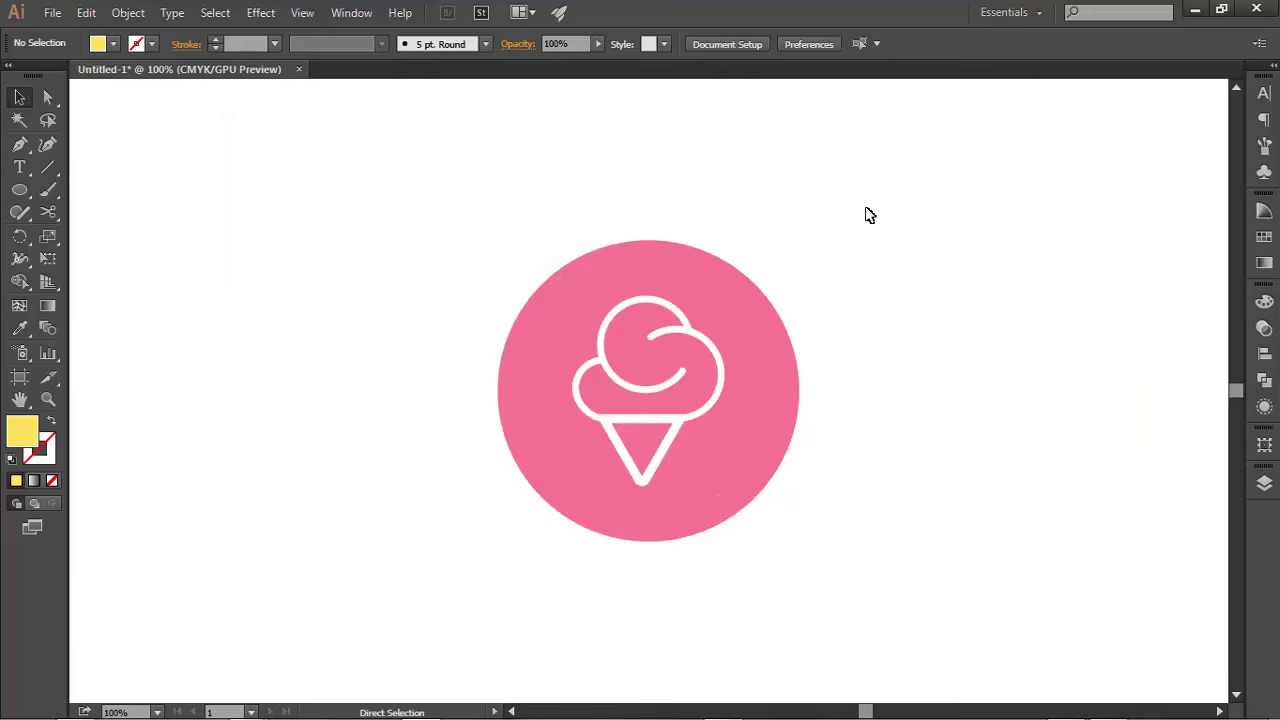
{"action": "key", "text": "ctrl+0"}
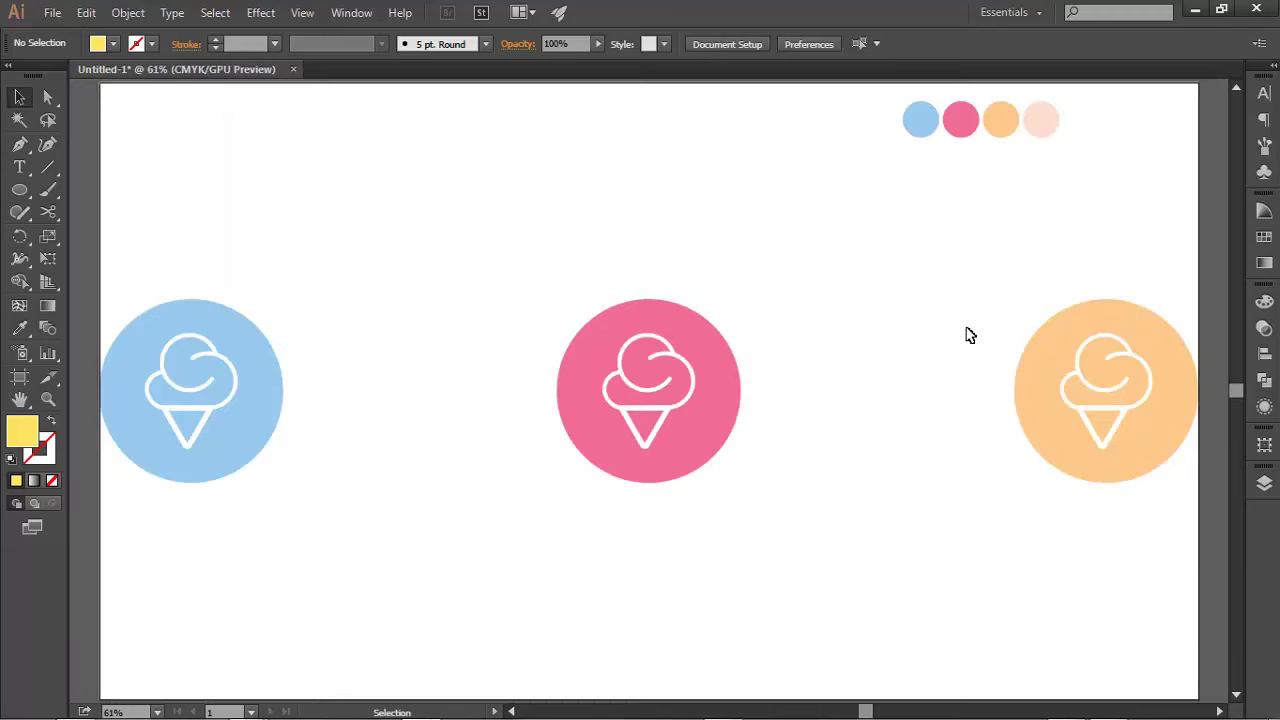
{"action": "left_click", "coordinate": [248, 421]}
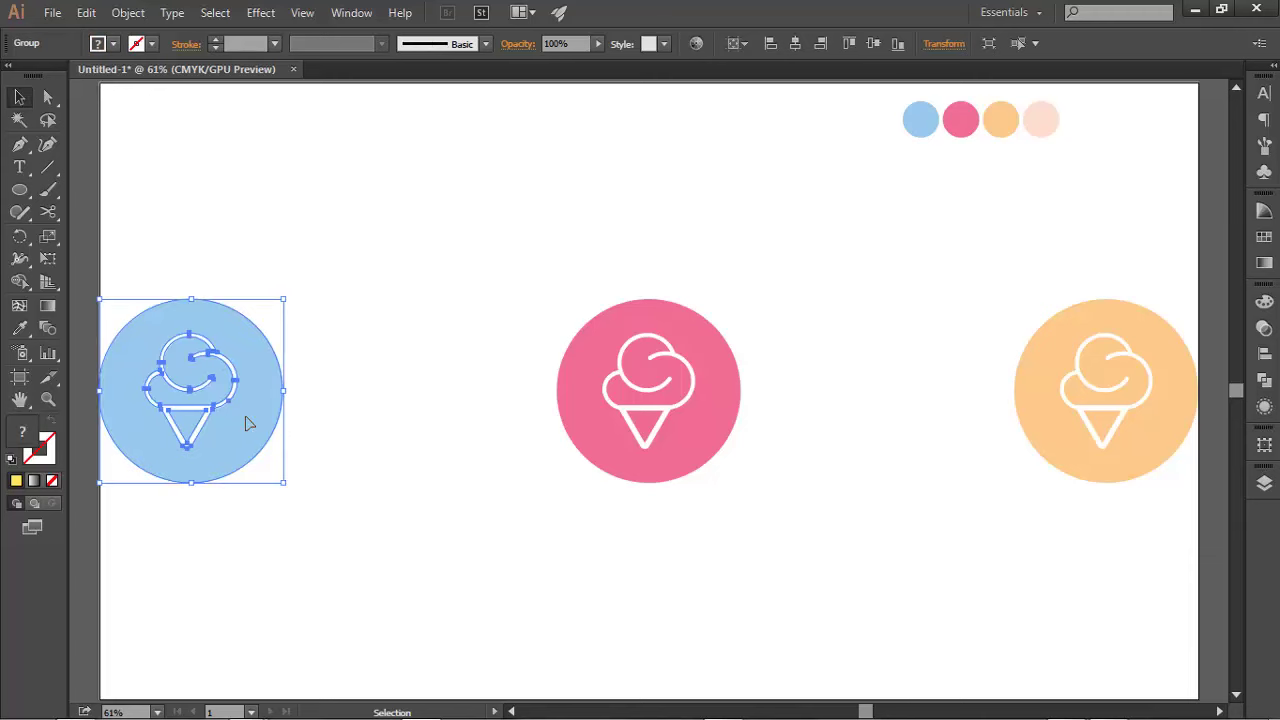
{"action": "left_click_drag", "start_coordinate": [276, 424], "coordinate": [400, 424]}
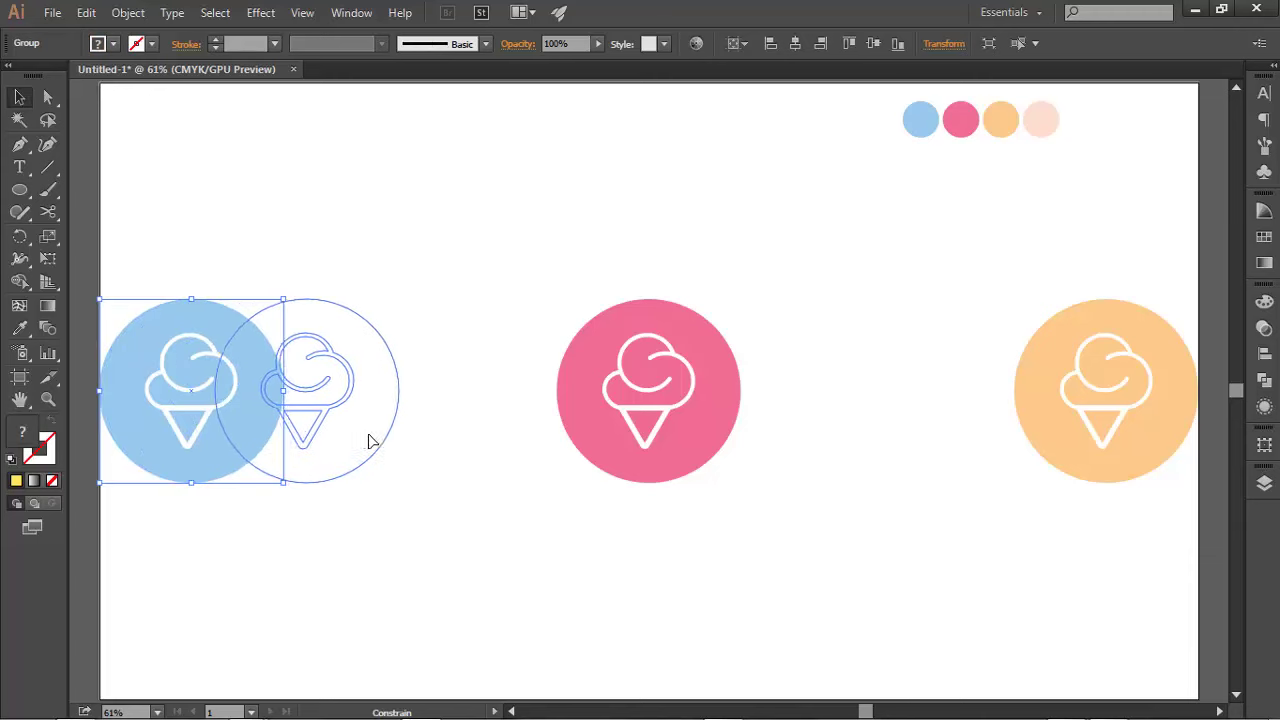
- Move the orange badge left, keeping it level, to give even side margins
{"action": "left_click", "coordinate": [1062, 432]}
{"action": "left_click", "coordinate": [933, 434]}
{"action": "left_click", "coordinate": [1047, 430]}
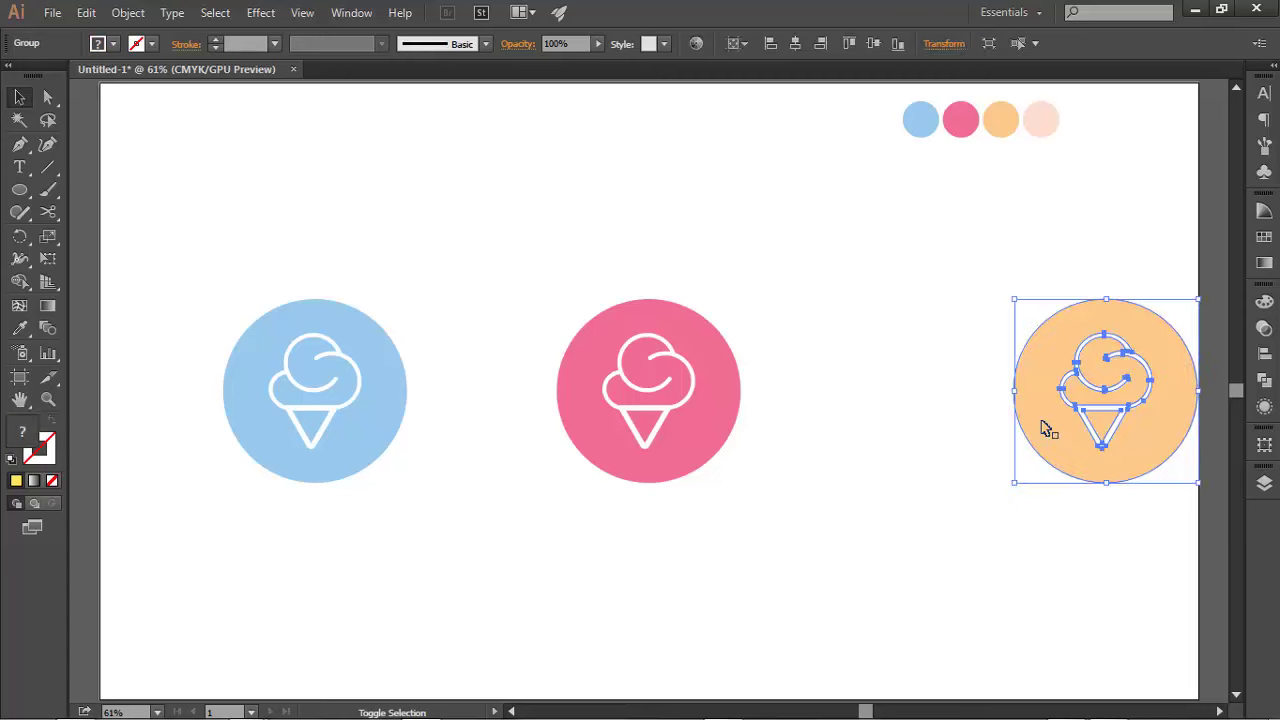
{"action": "left_click", "coordinate": [977, 427]}
{"action": "left_click_drag", "start_coordinate": [1030, 420], "coordinate": [910, 419]}
{"action": "left_click", "coordinate": [931, 517]}
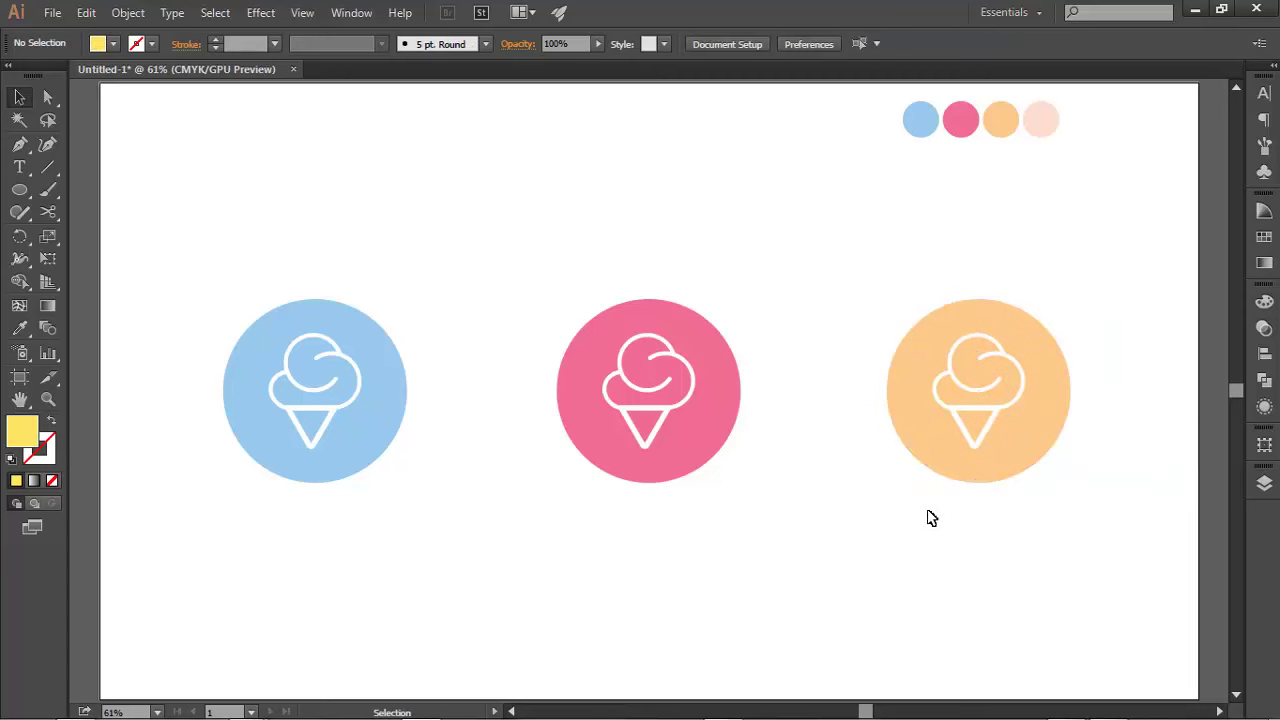